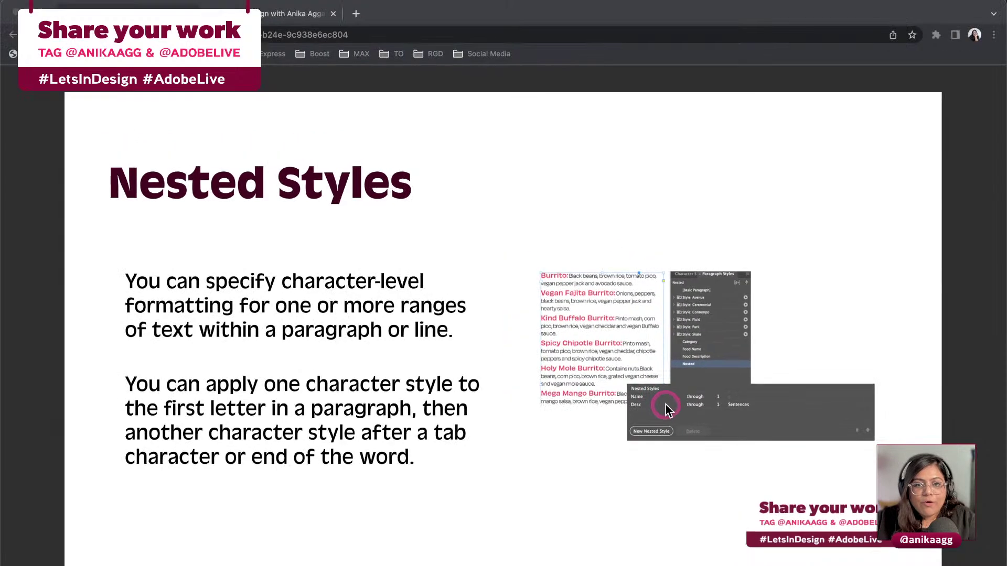
Advance the Chrome presentation to the Auto-Style Text slide, then bring InDesign to the front
left_click(566, 269)
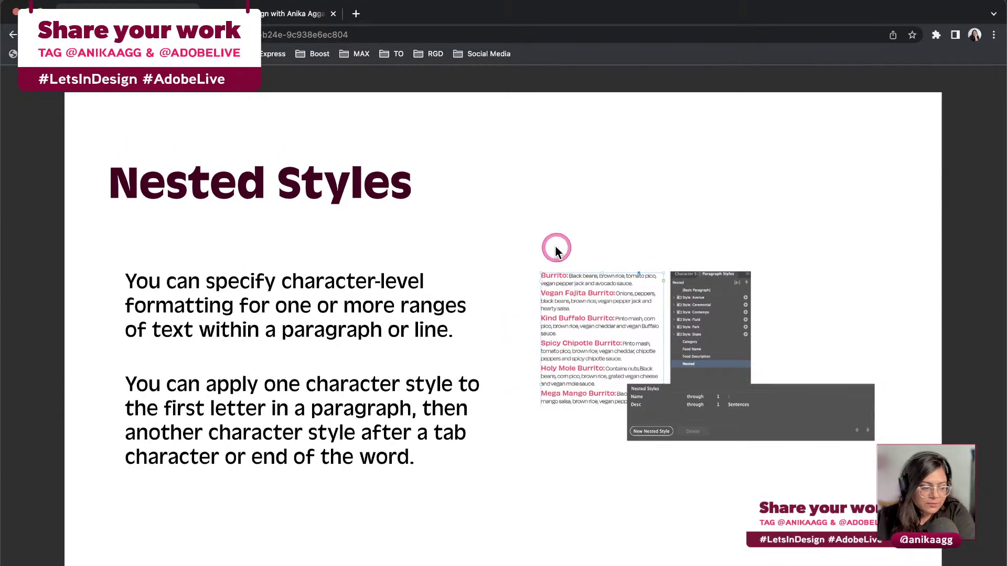
key("shift")
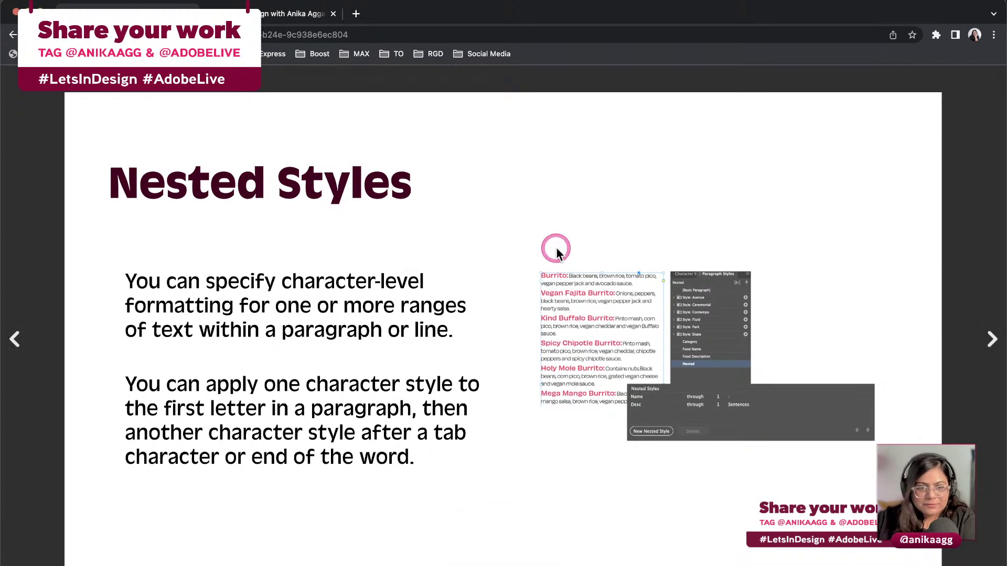
key("Right")
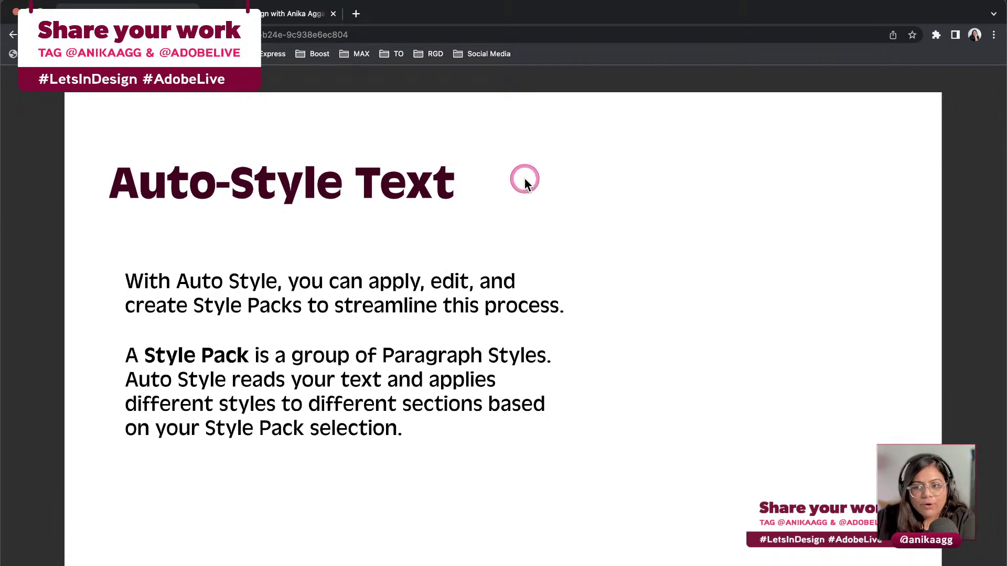
left_click(648, 218)
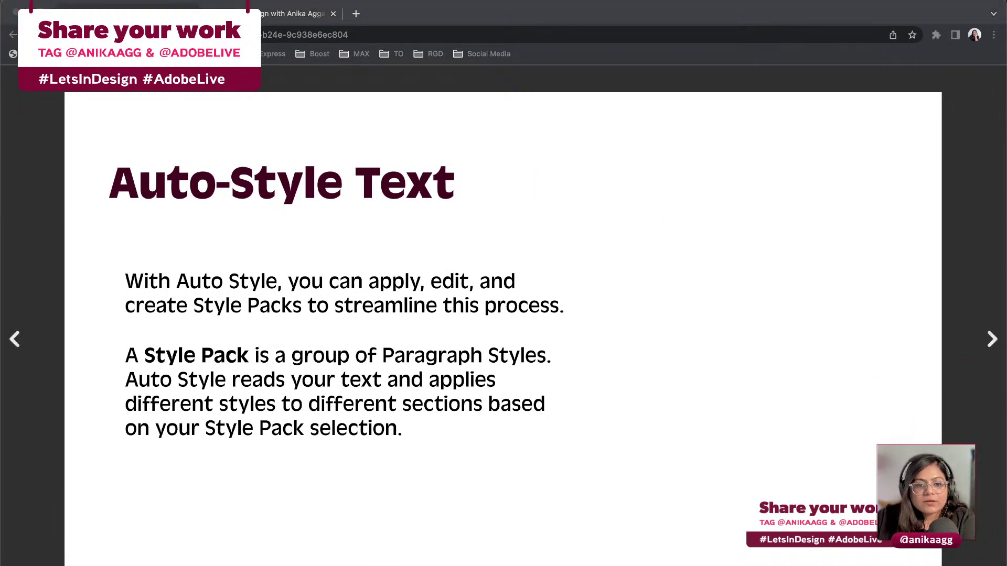
left_click(261, 552)
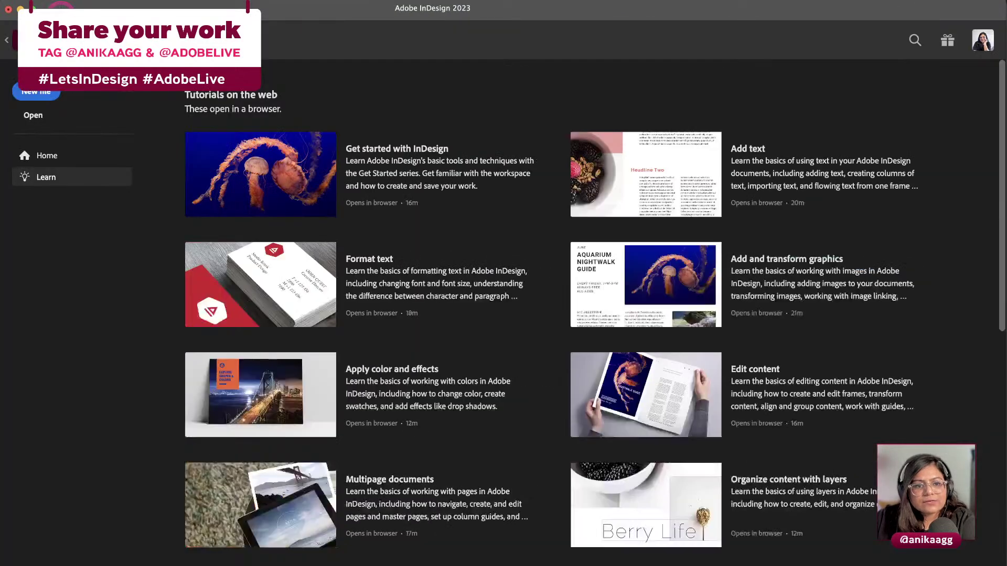
Start a new Print document using the Letter preset, measured in inches
left_click(36, 92)
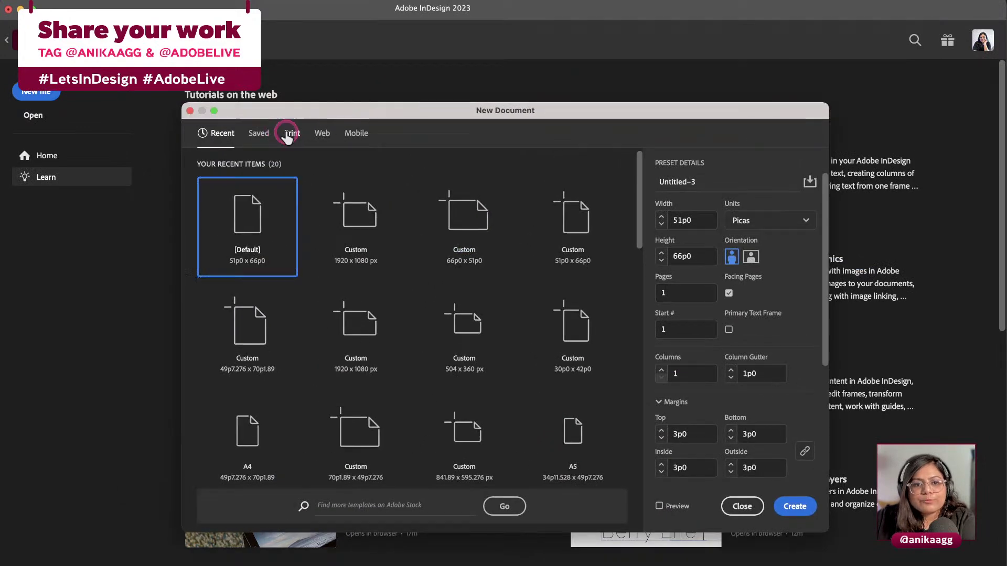
left_click(287, 135)
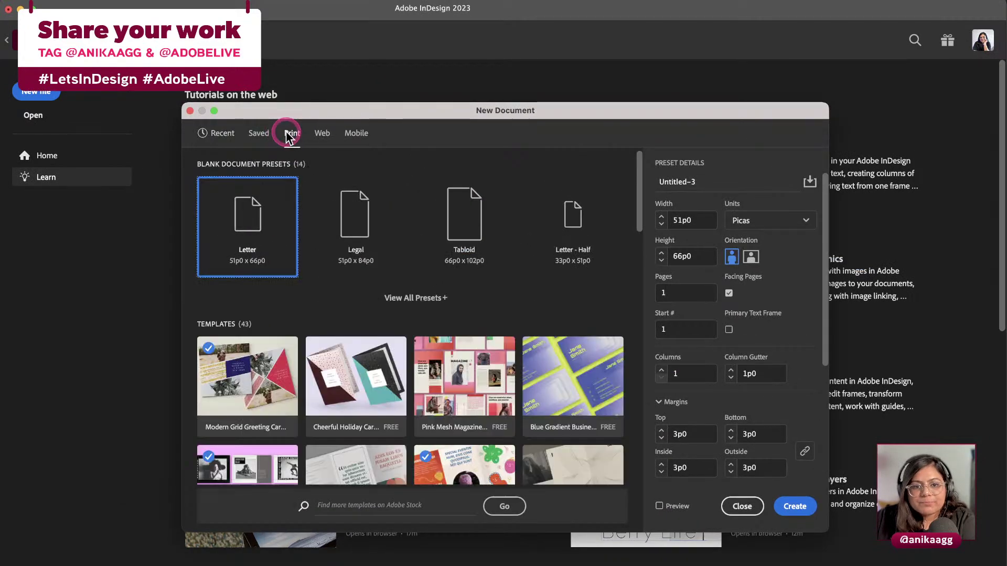
left_click(274, 253)
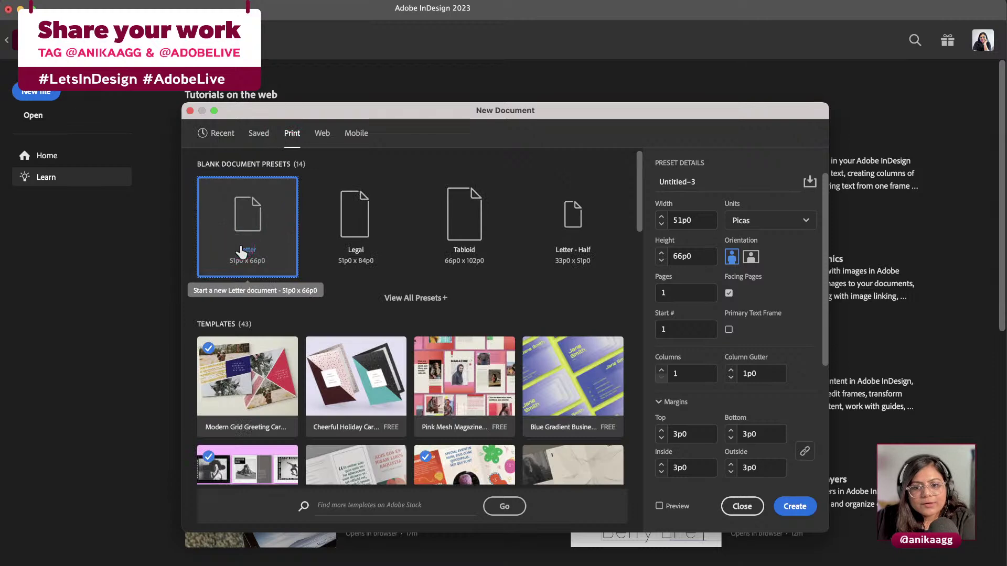
left_click(241, 252)
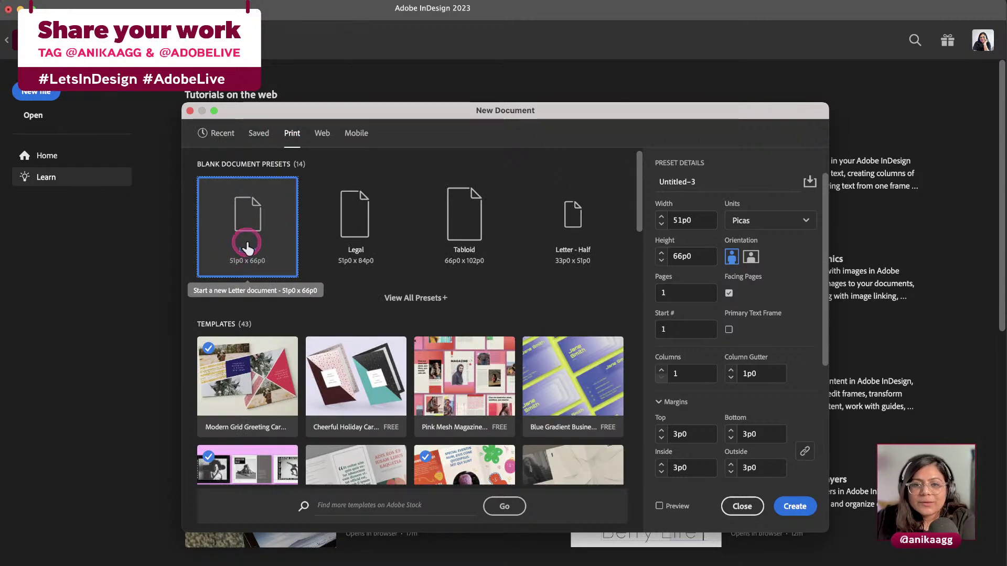
left_click(210, 234)
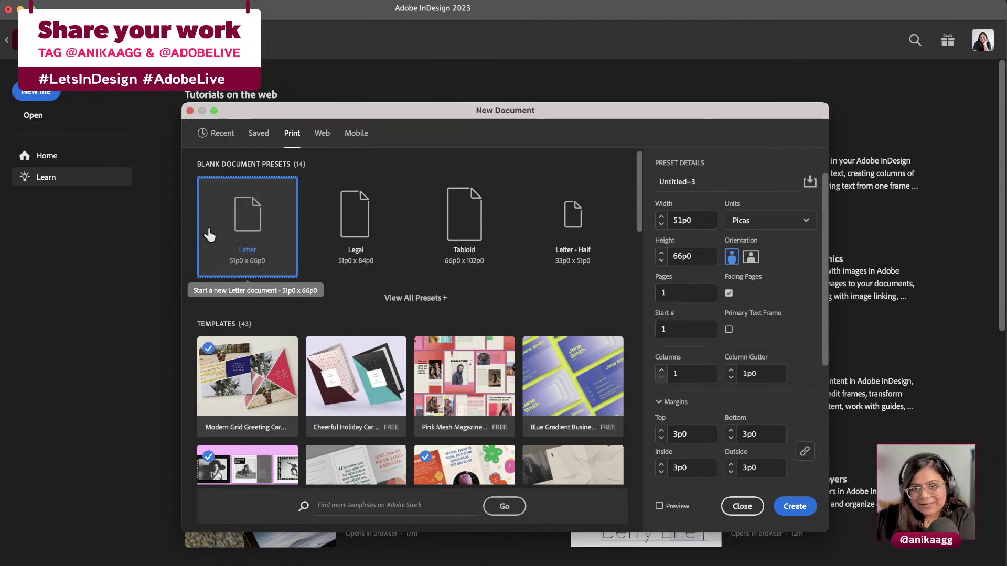
left_click(630, 217)
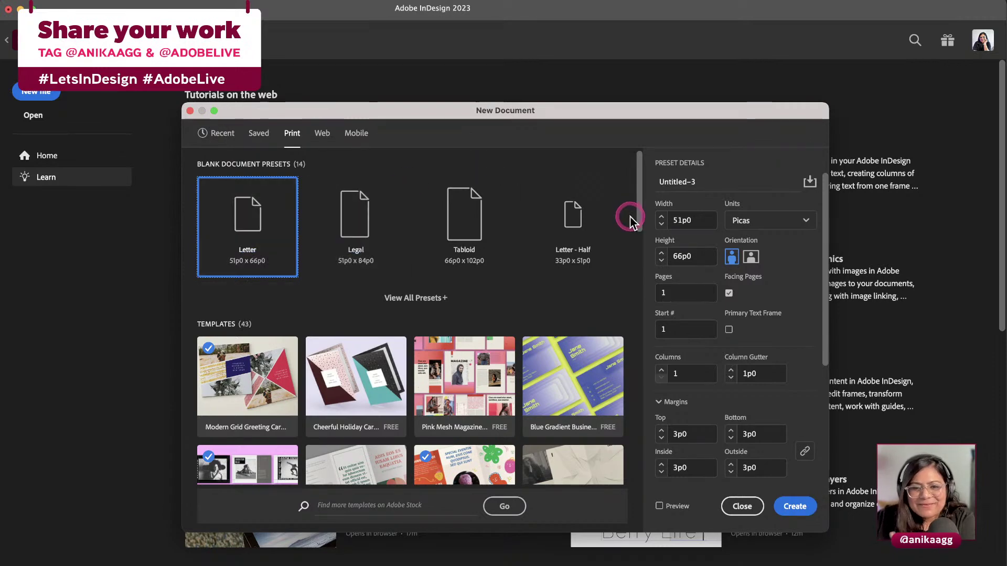
left_click(750, 221)
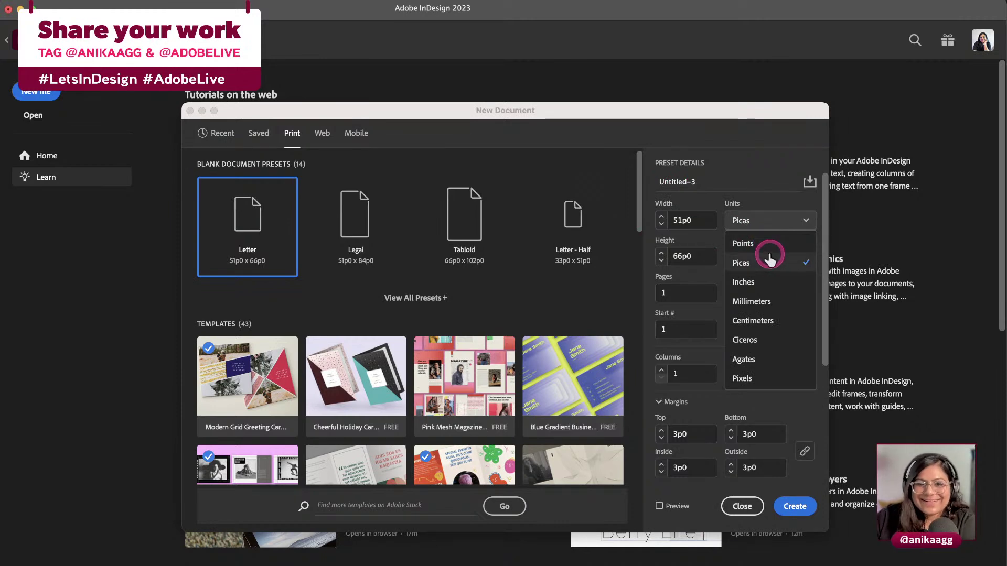
left_click(768, 281)
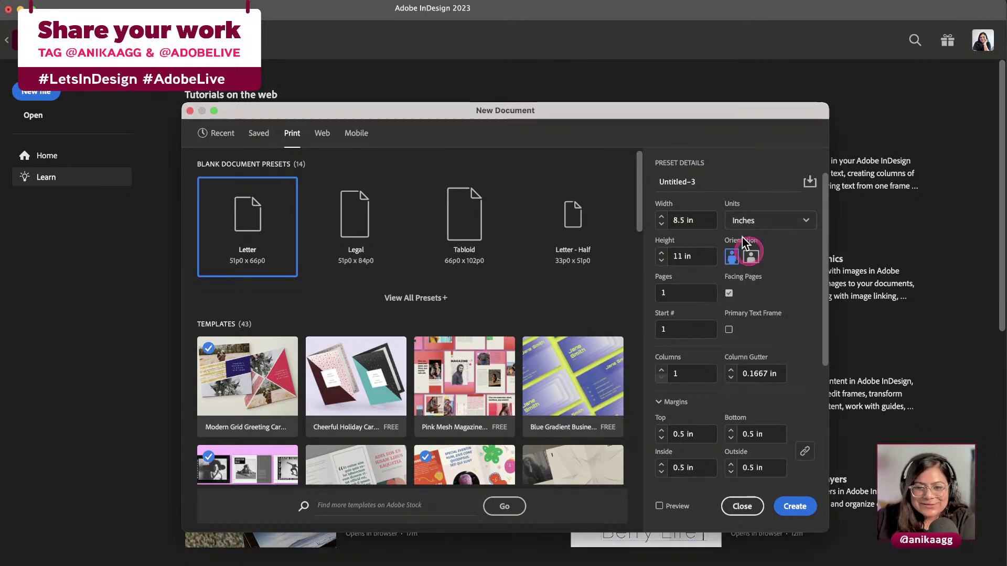
Set a 0.125 in bleed on all sides and 8 pages, then create the document
left_click(691, 217)
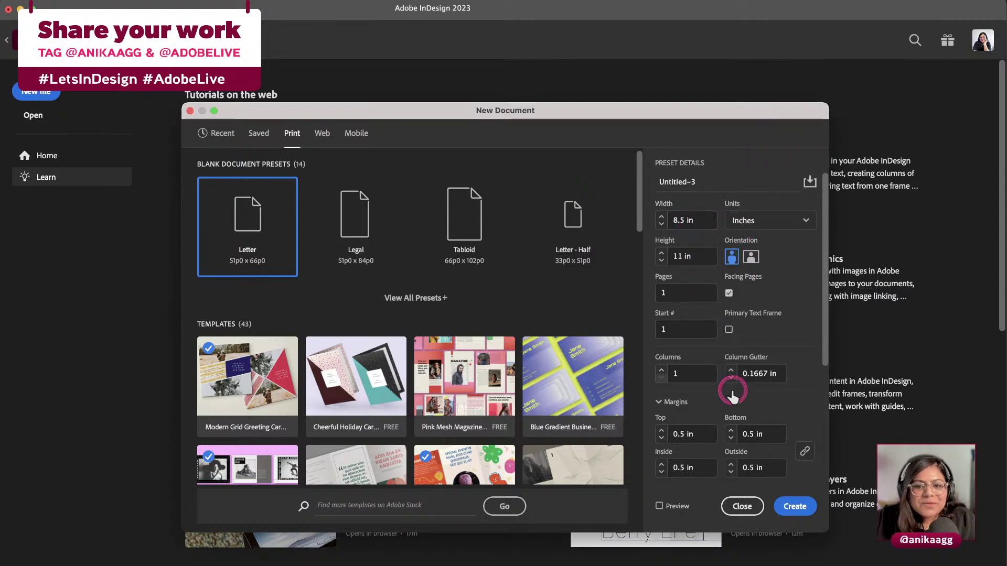
scroll(731, 398, "down", 3)
left_click(661, 383)
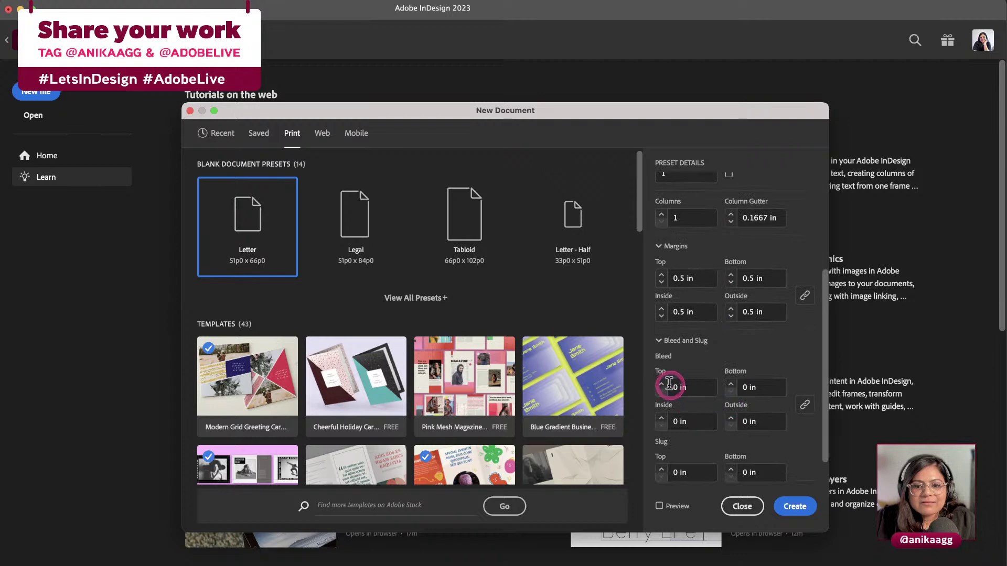
left_click(661, 384)
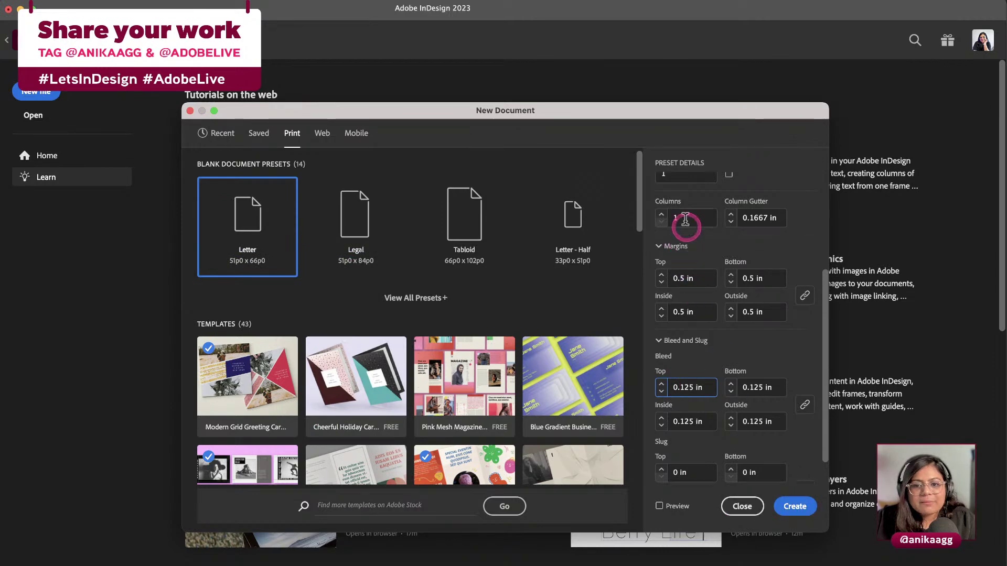
scroll(685, 223, "up", 3)
double_click(657, 226)
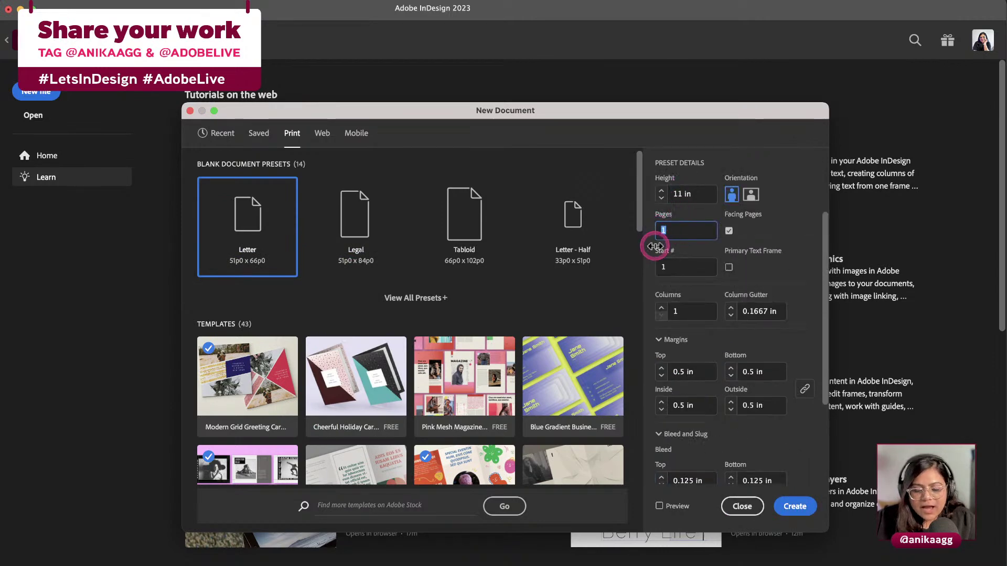
type("8")
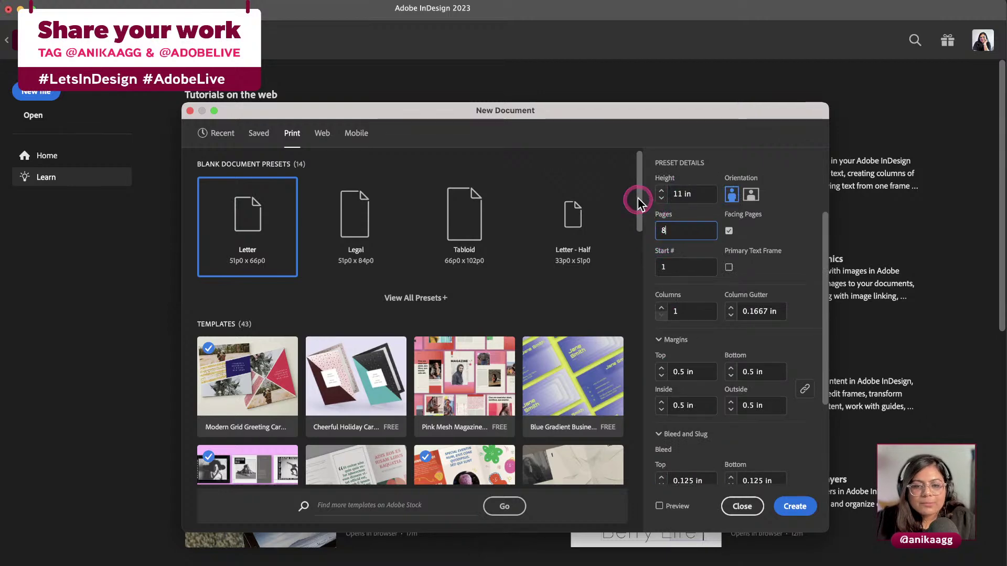
left_click(794, 506)
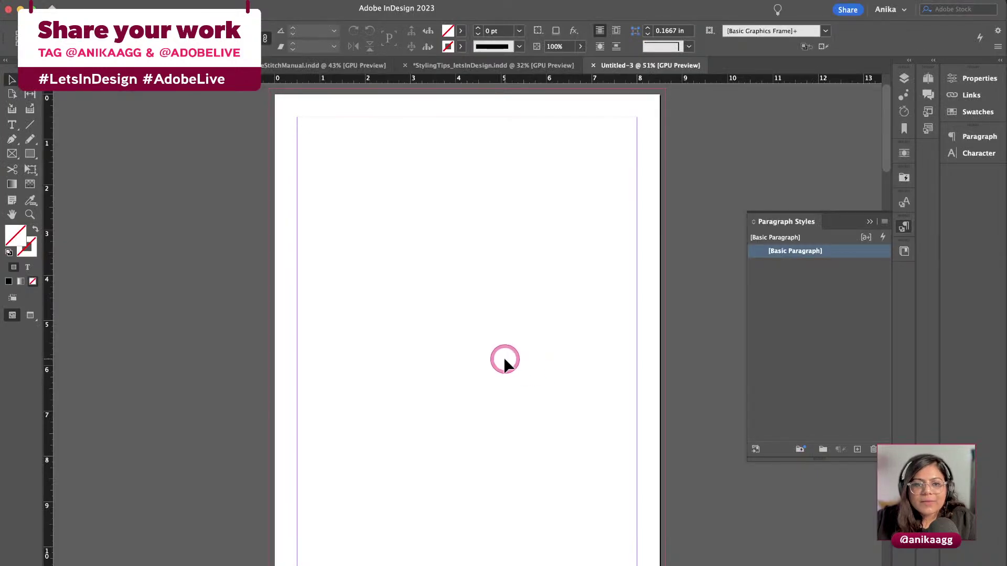
scroll(505, 359, "down", 5)
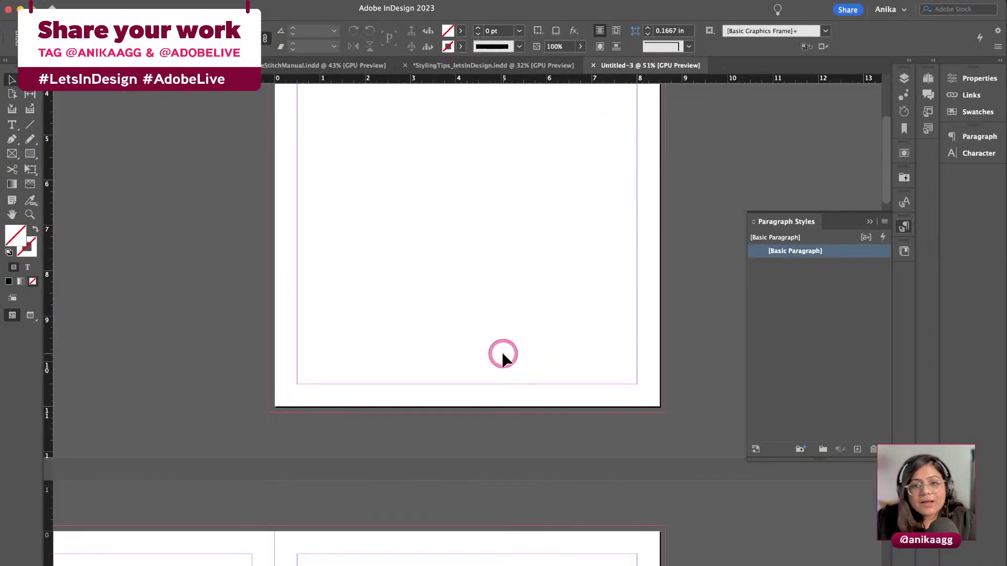
scroll(502, 357, "down", 5)
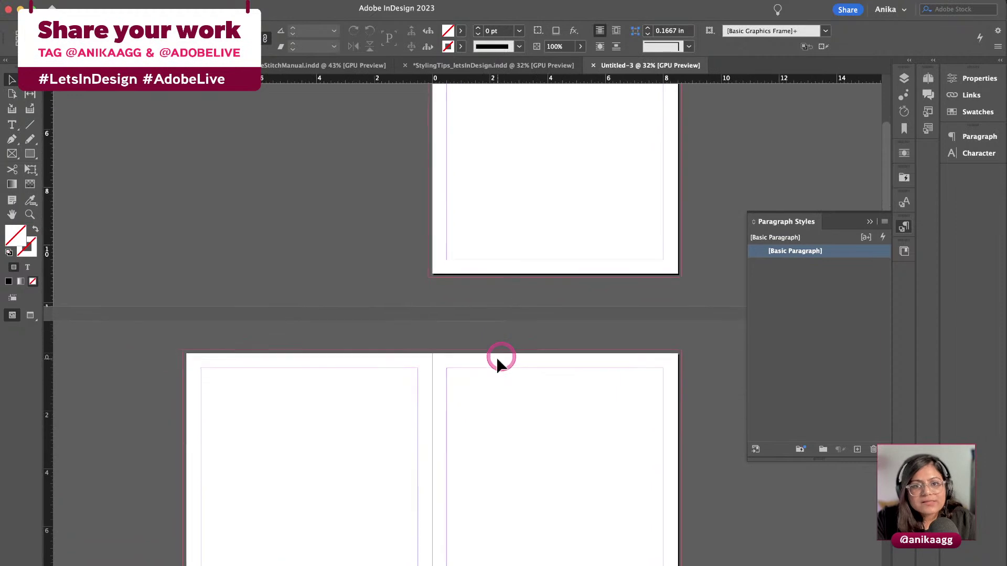
scroll(498, 362, "down", 5)
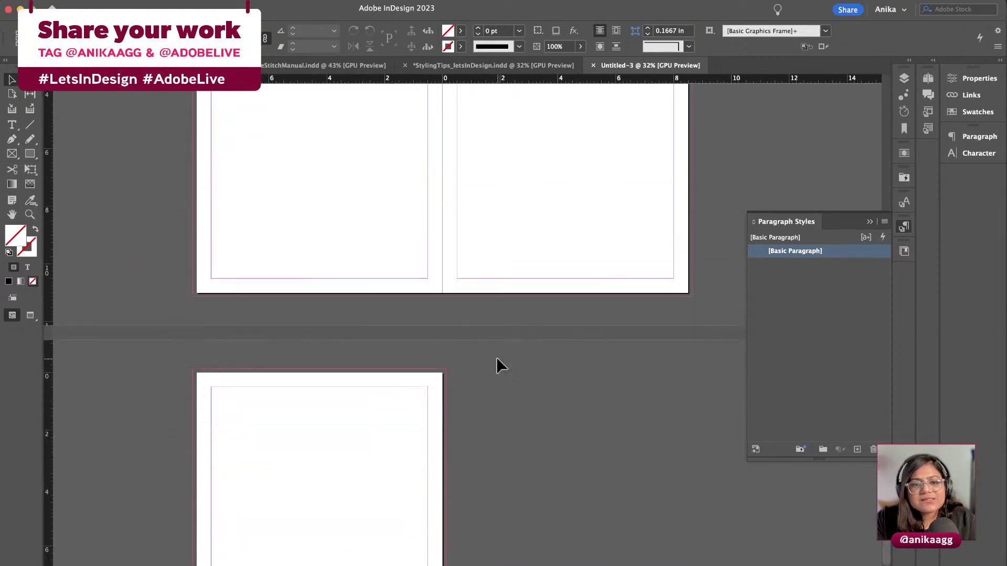
scroll(497, 360, "up", 10)
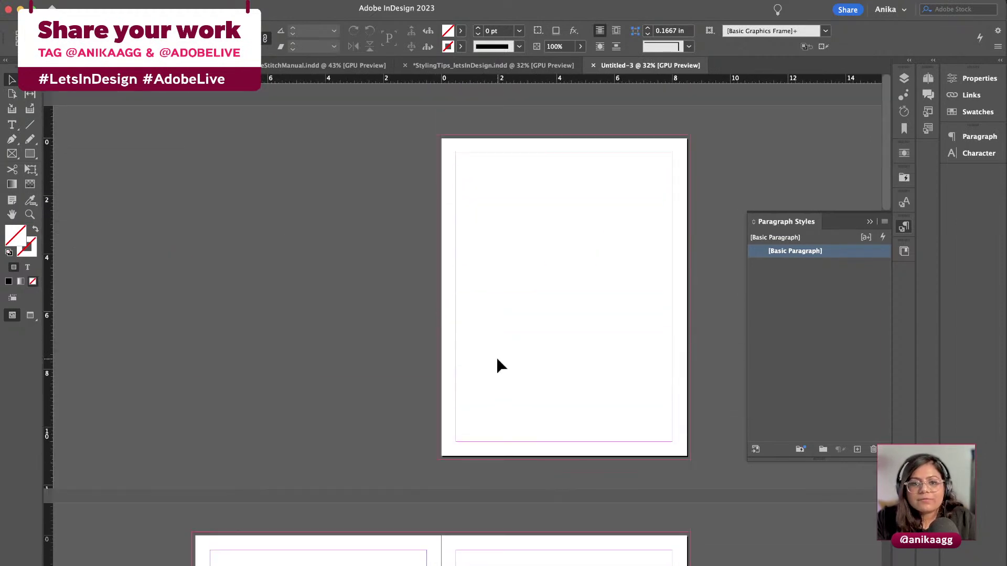
scroll(497, 360, "up", 4)
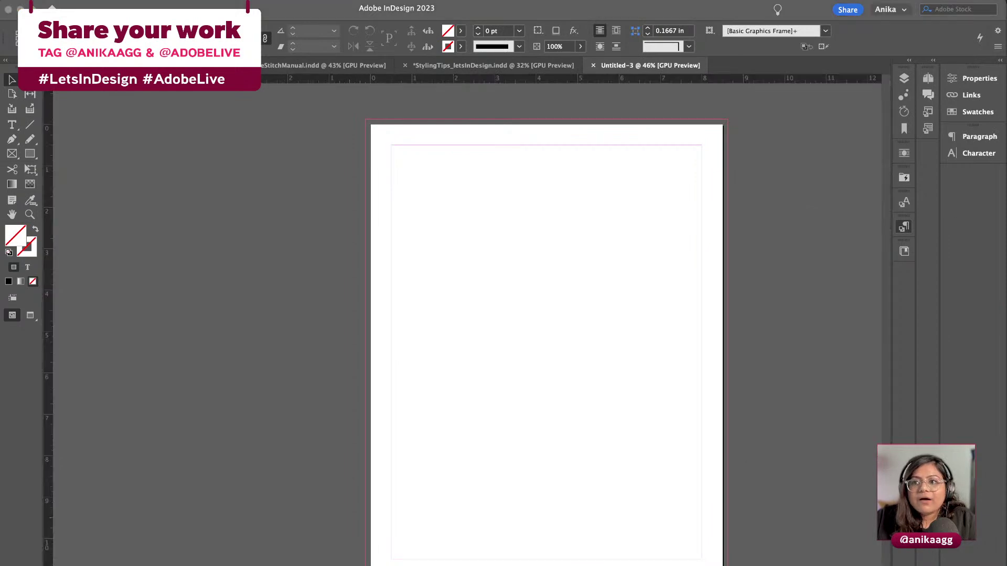
key("super+c")
left_click(854, 364)
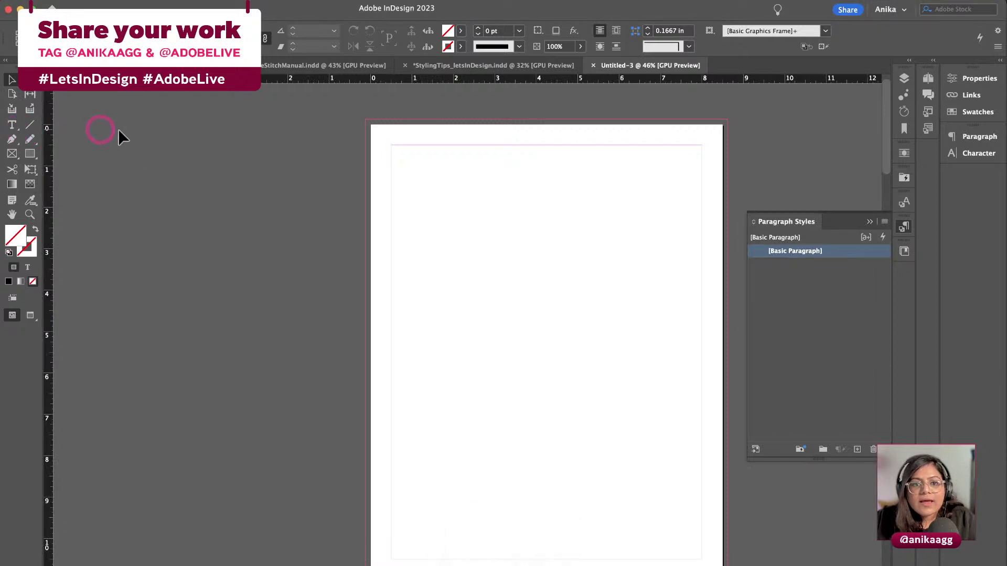
Draw a text frame near the top of the page, paste the sunset article, then undo the paste
left_click(23, 129)
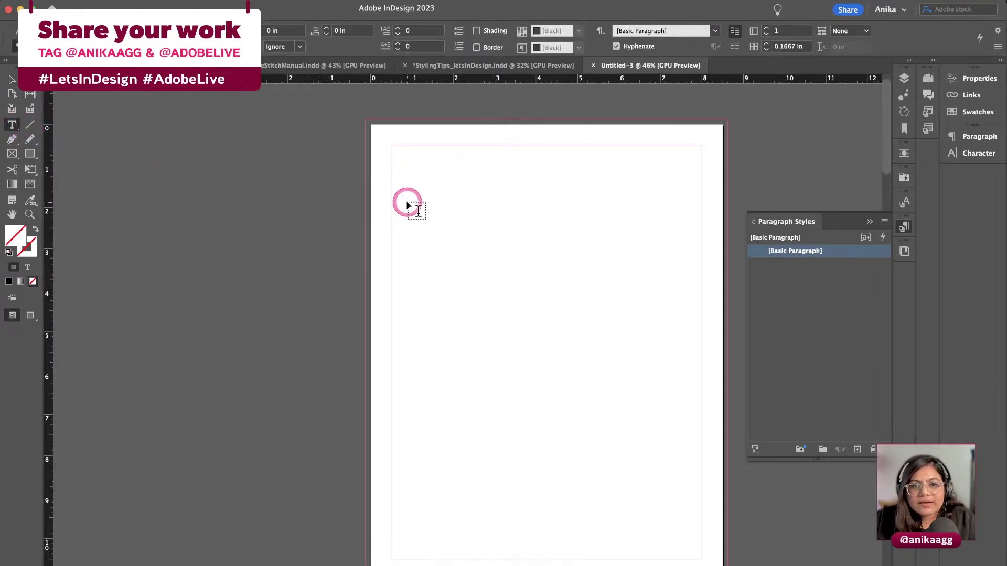
left_click_drag(433, 193, 612, 318)
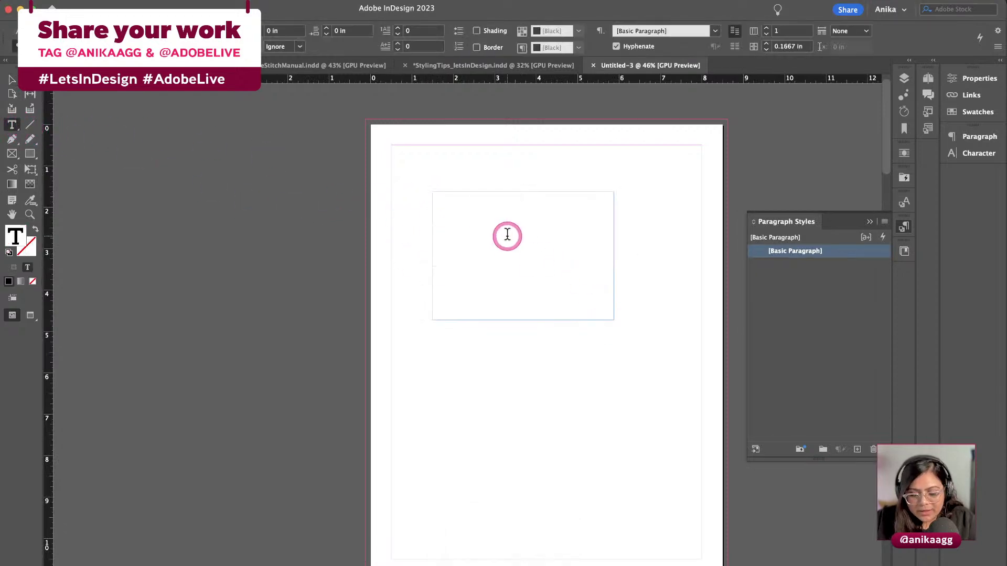
key("super+v")
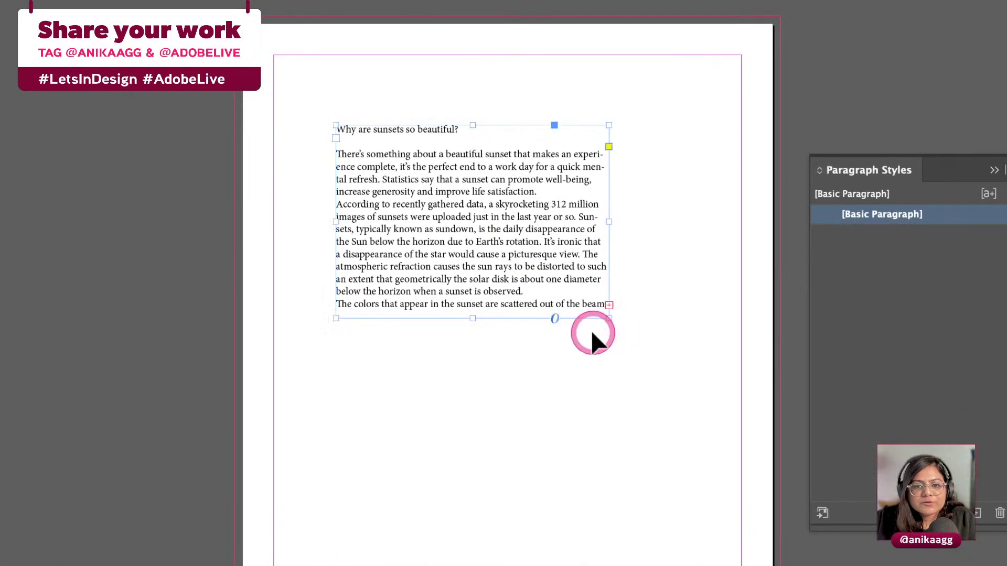
left_click(577, 343, "super")
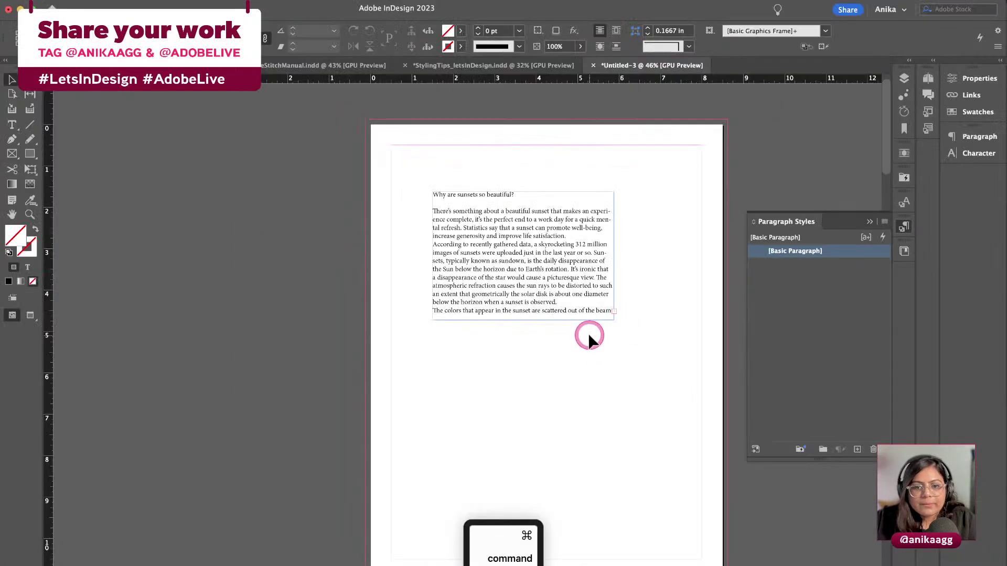
key("super+z")
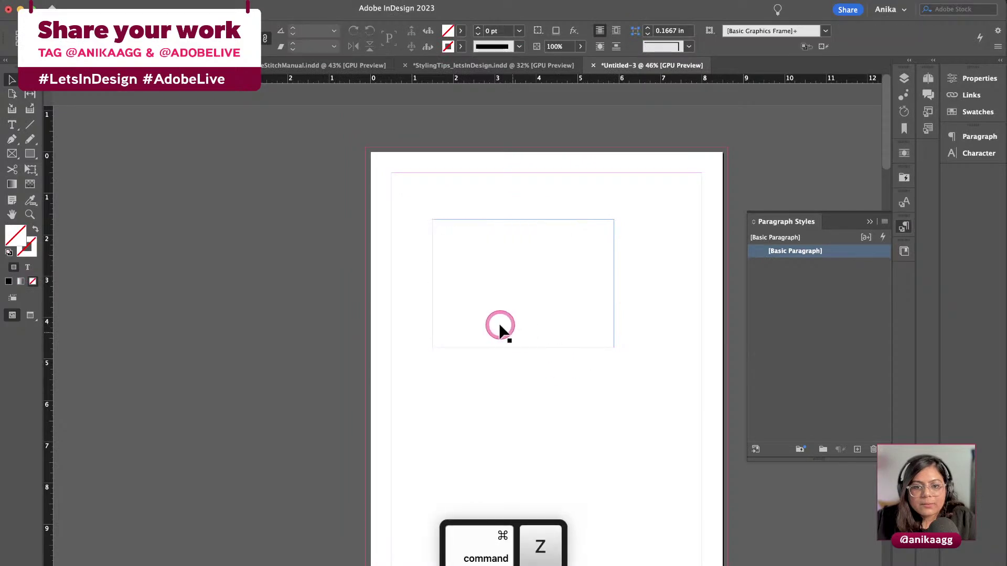
Paste the sunset article inside the frame and apply Auto Style from the paste options
left_click(466, 231)
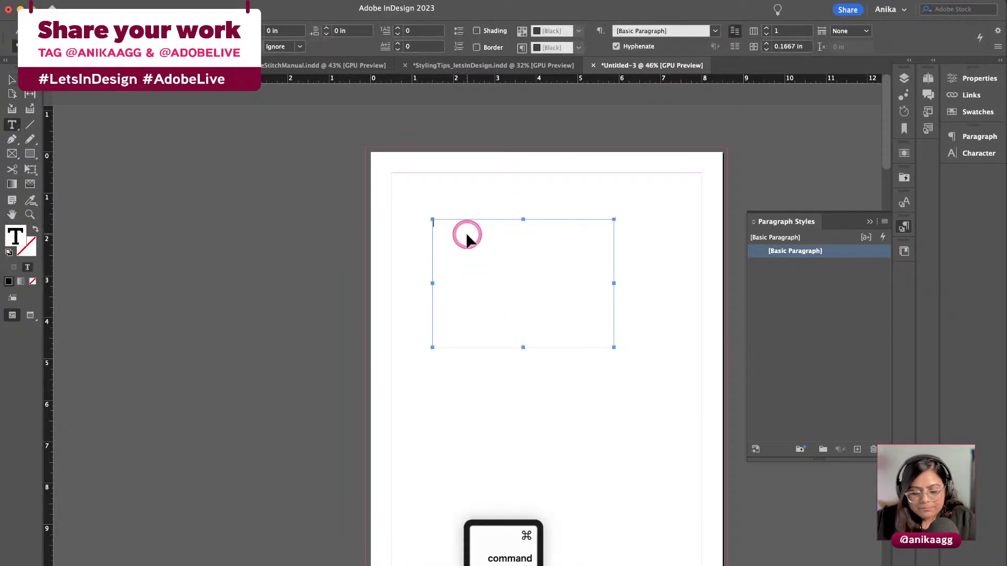
key("super+v")
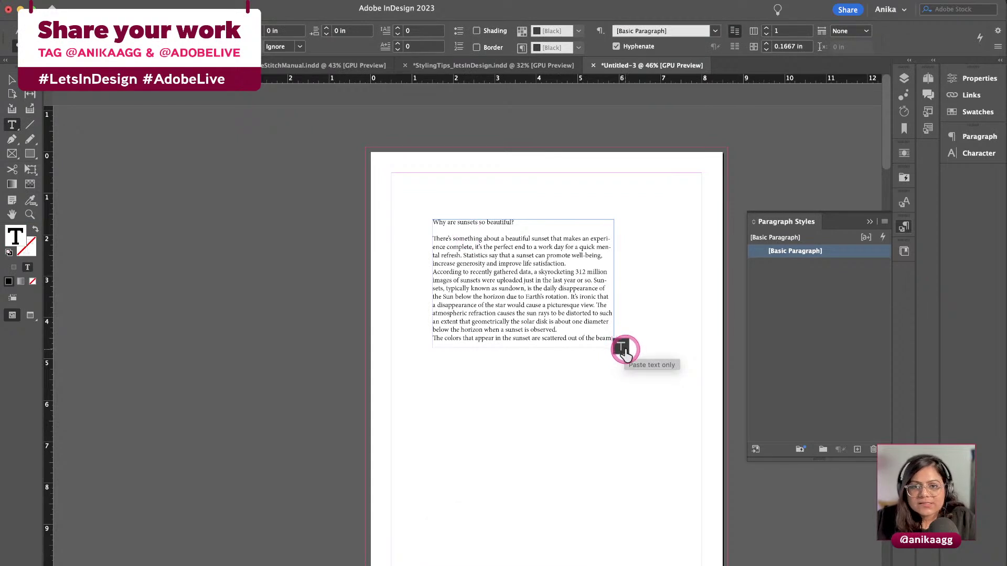
left_click(624, 349)
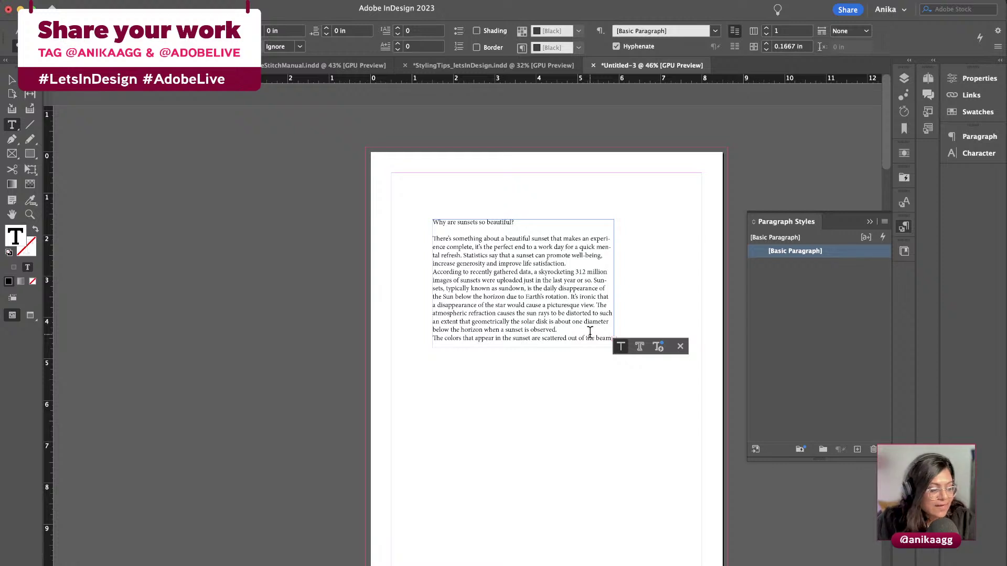
left_click(658, 347)
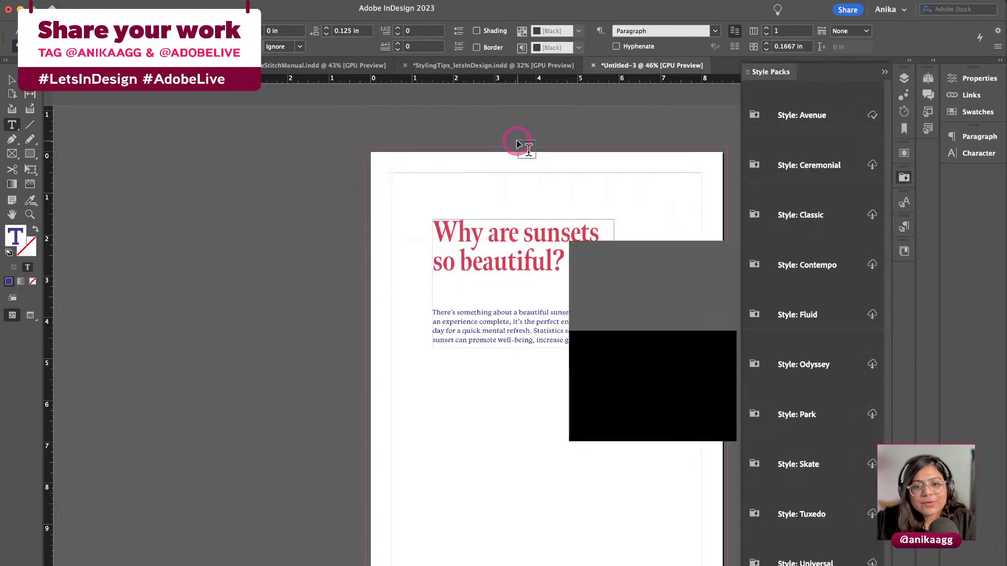
Close the Auto Style tip with OK, revealing the red-headed styled article
left_click(411, 427)
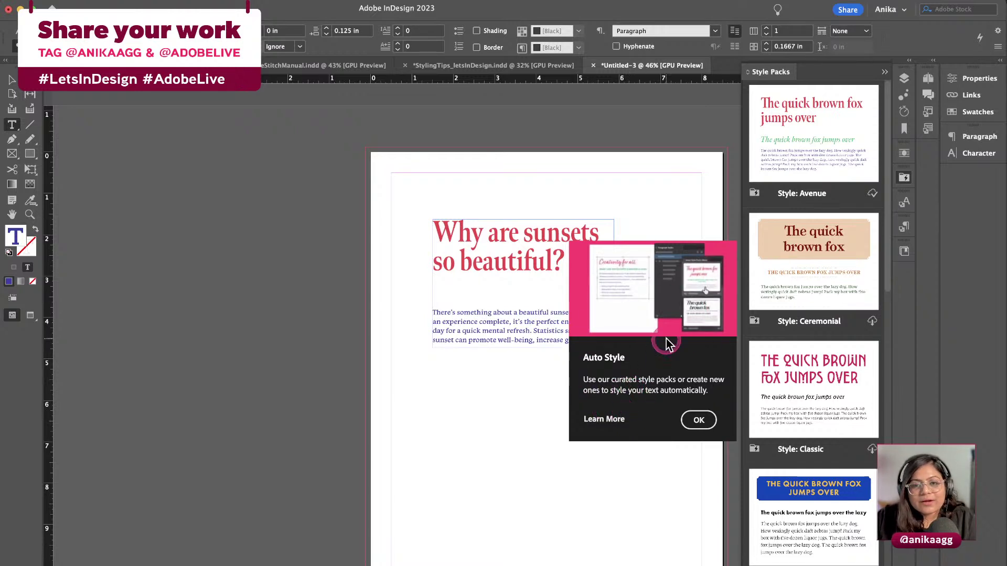
left_click(697, 419)
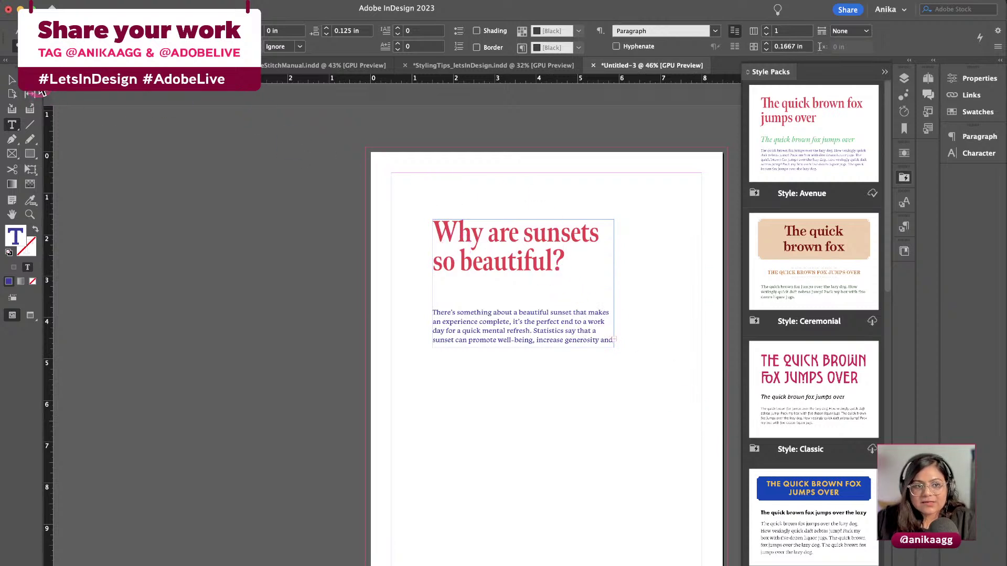
left_click(12, 79)
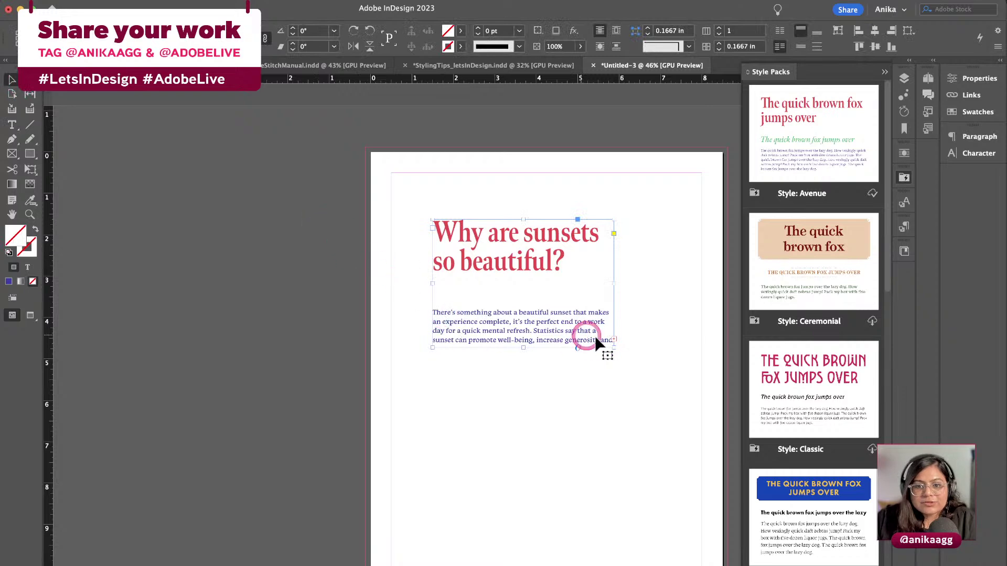
Enlarge the sunset text frame to show all text and nudge it up and left
left_click_drag(615, 349, 702, 523)
left_click_drag(542, 354, 522, 332)
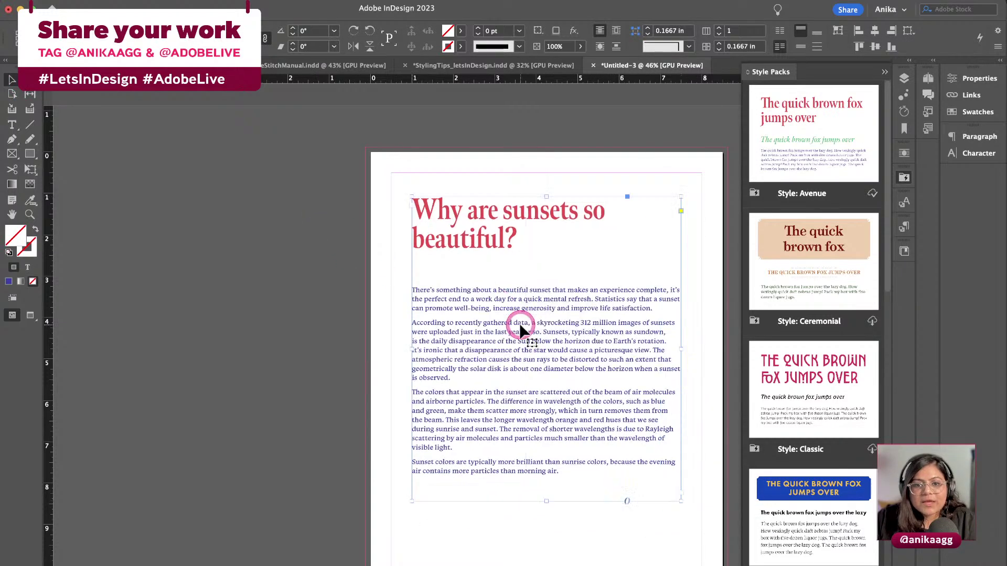
key("super+Tab")
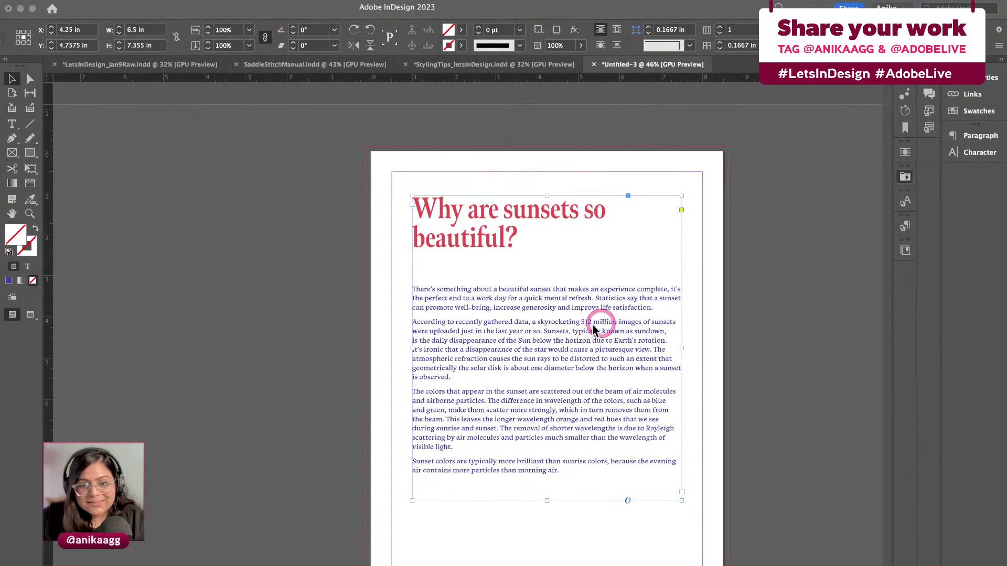
Try the Ceremonial, Classic and Tuxedo style packs on the sunset article
left_click(490, 273)
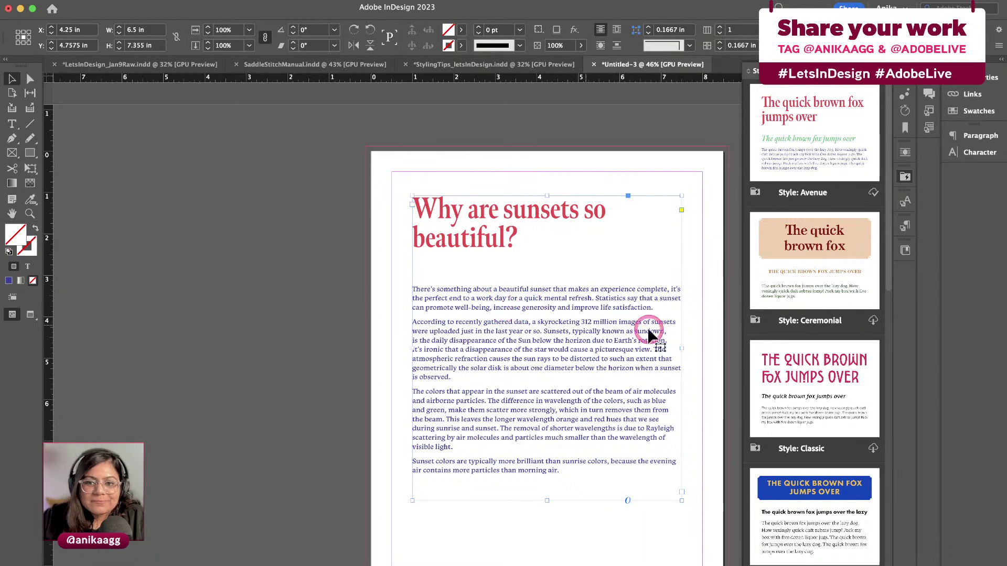
left_click(792, 271)
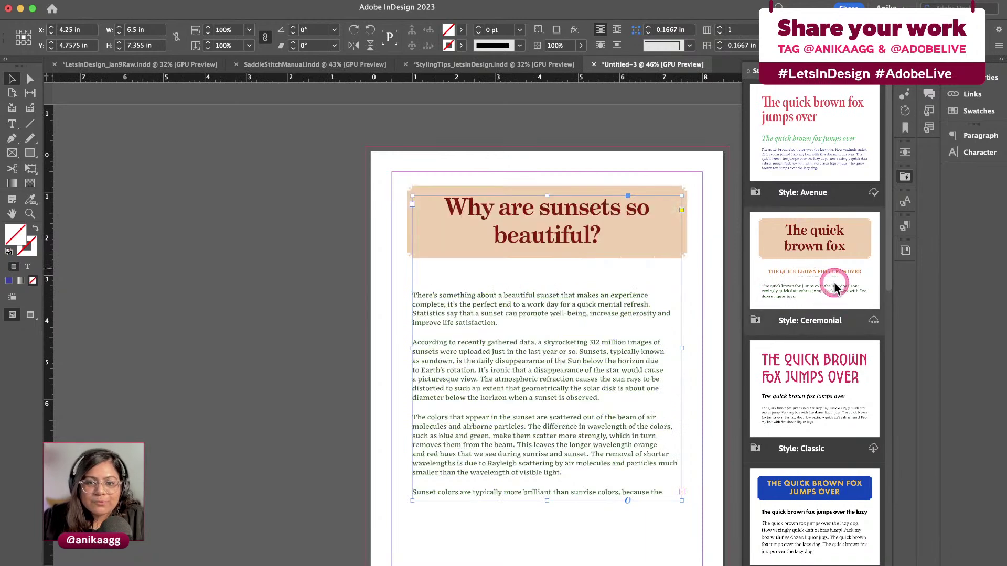
left_click(787, 385)
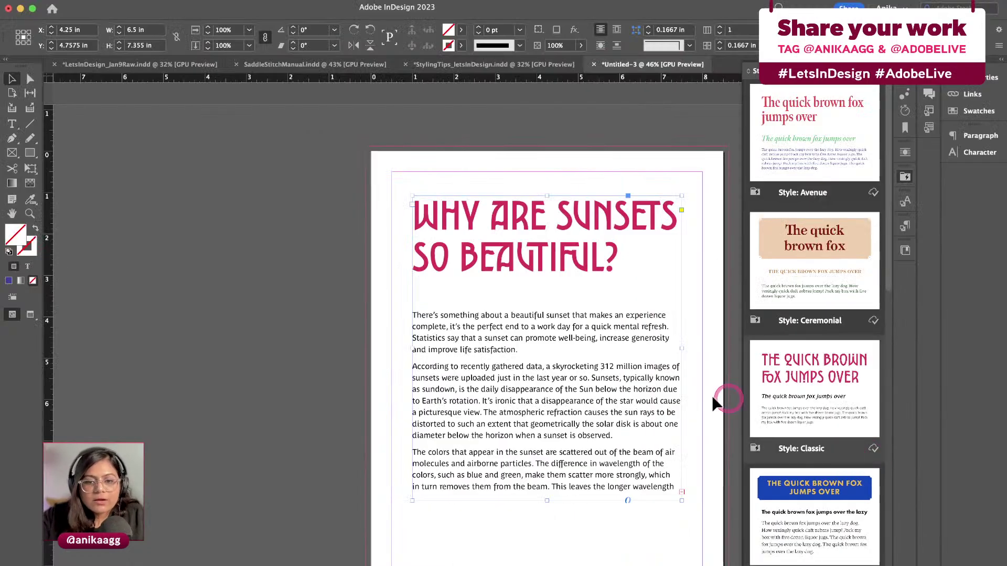
scroll(592, 369, "right", 3)
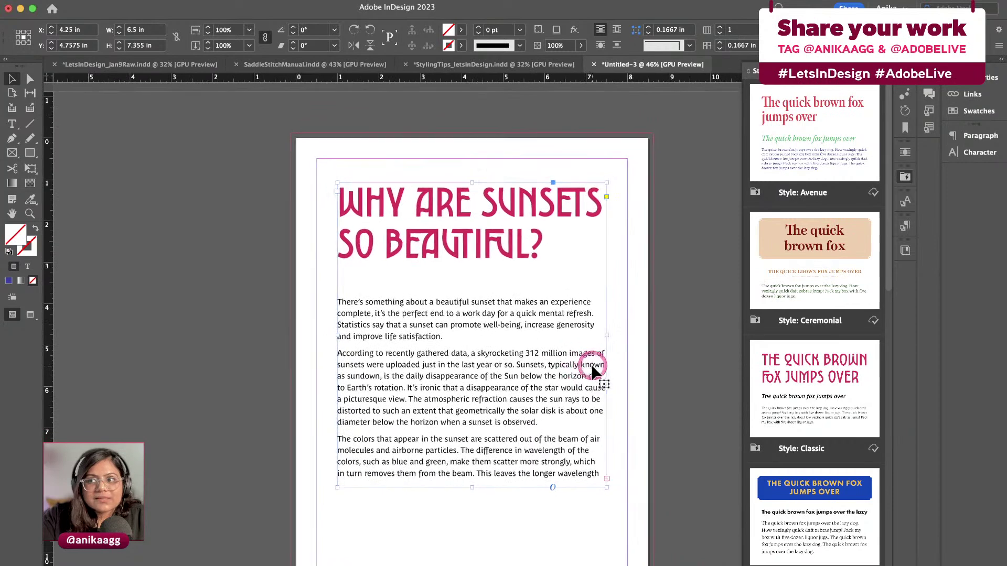
left_click(594, 362)
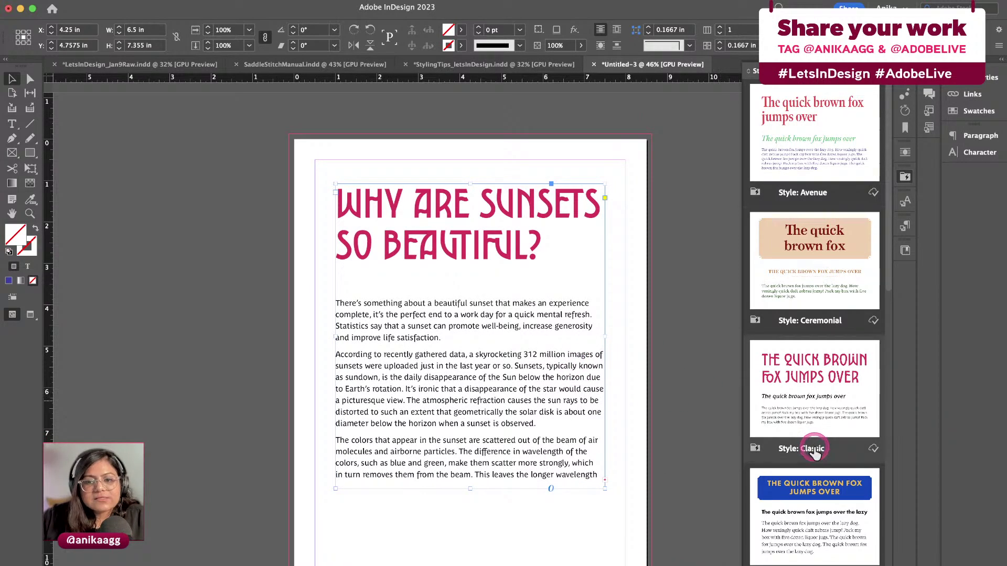
Try the blue-heading style pack, then apply the Skate style pack
scroll(807, 451, "down", 10)
scroll(792, 456, "down", 6)
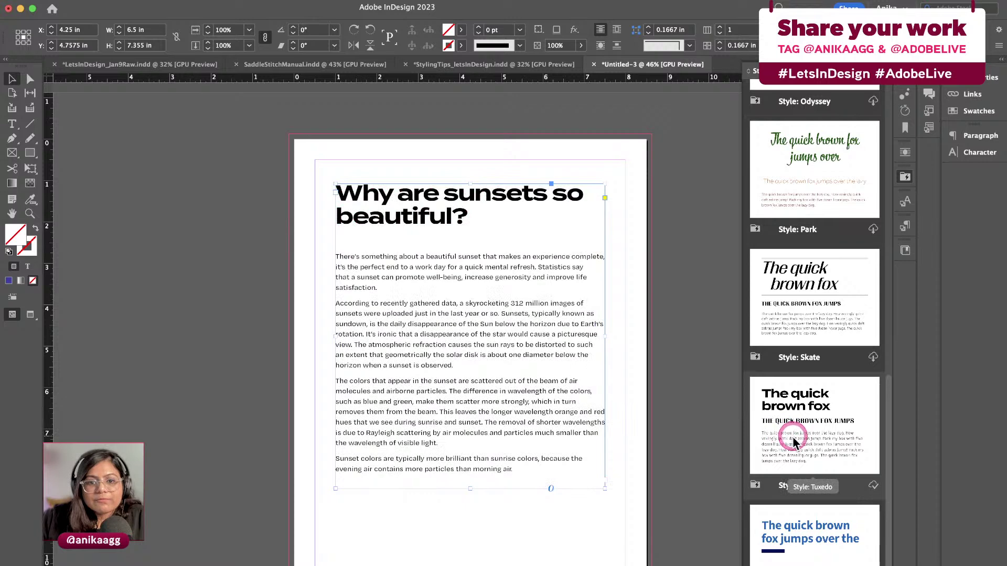
scroll(801, 456, "down", 2)
left_click(802, 515)
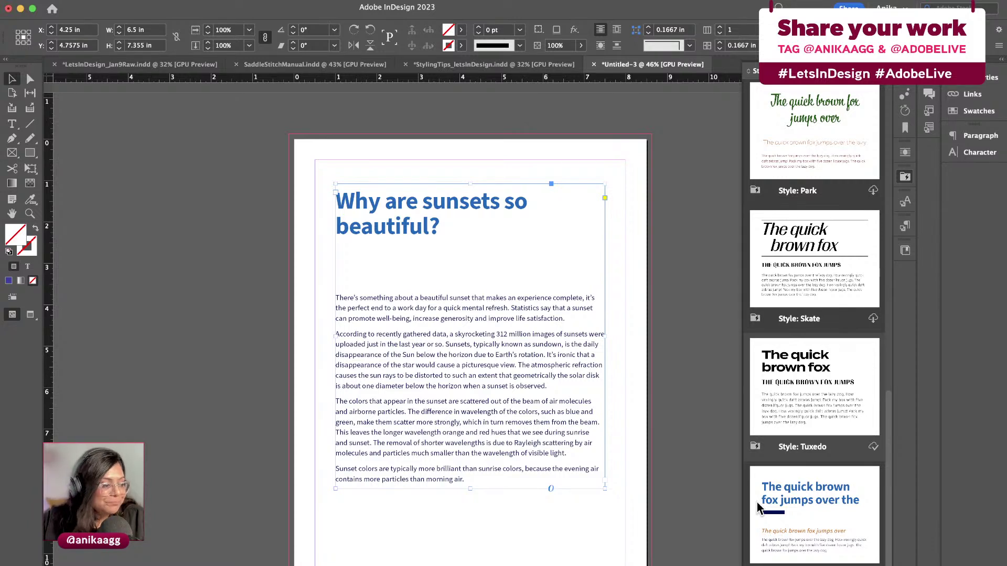
left_click(761, 507)
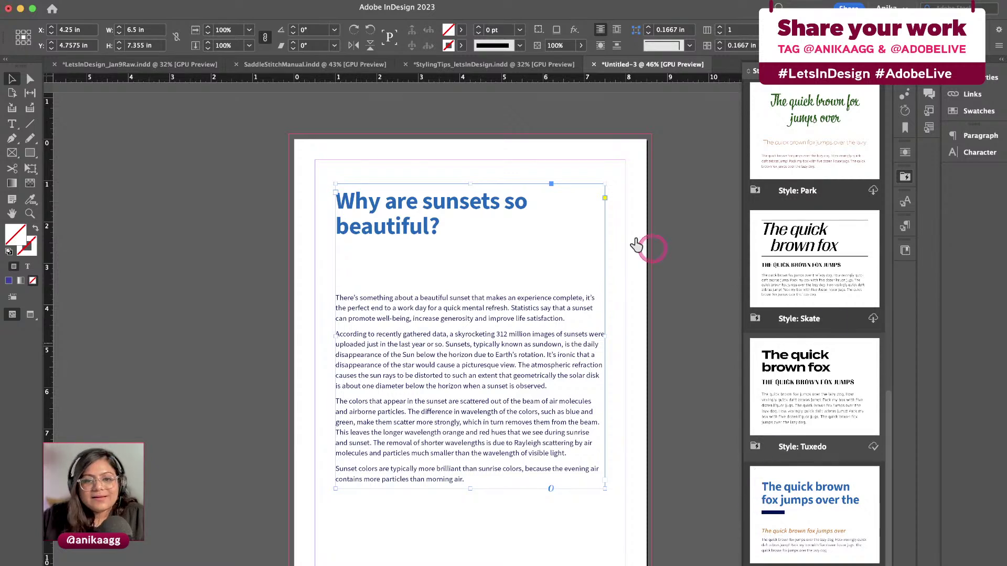
left_click(806, 254)
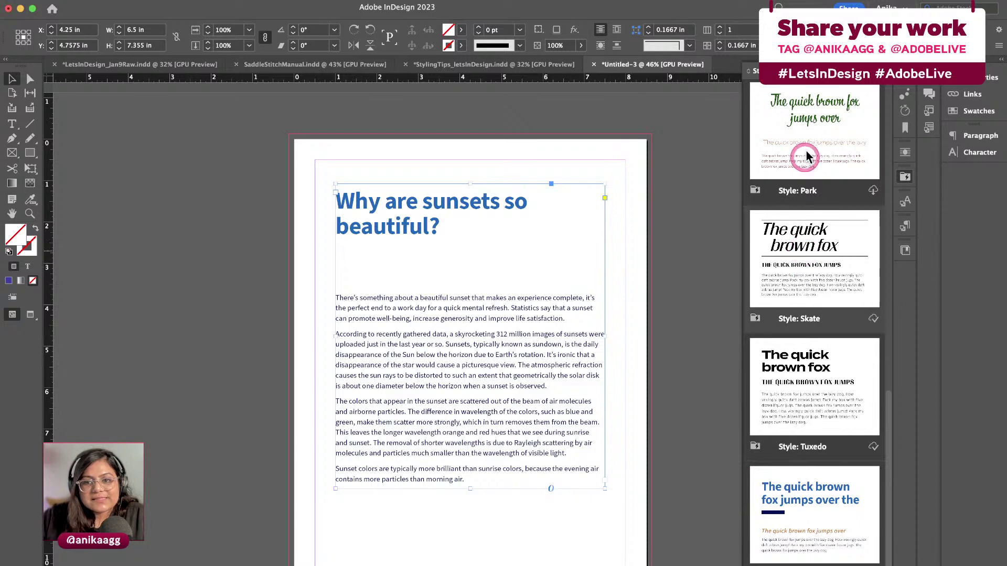
left_click(905, 176)
left_click(906, 178)
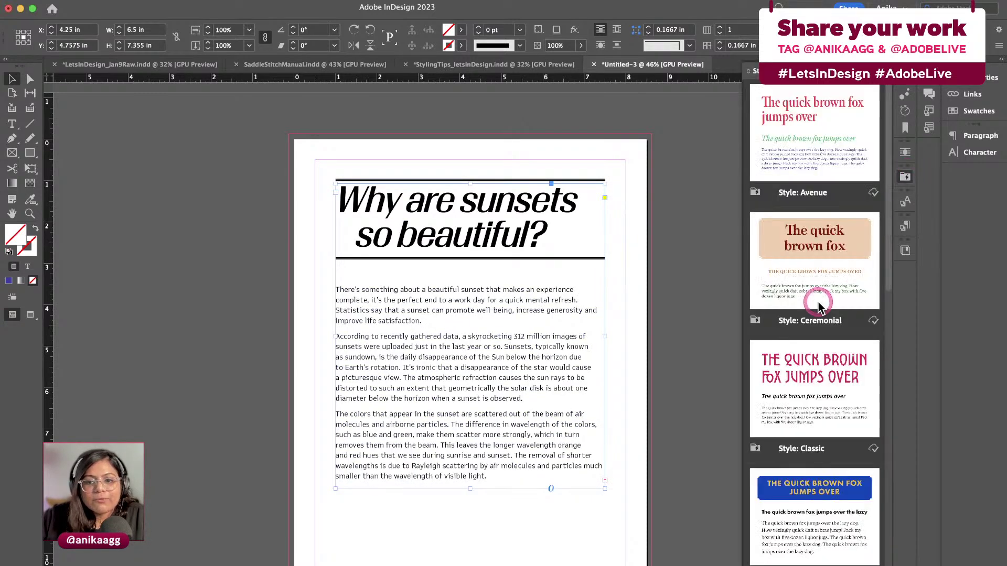
scroll(816, 292, "down", 2)
scroll(792, 168, "down", 5)
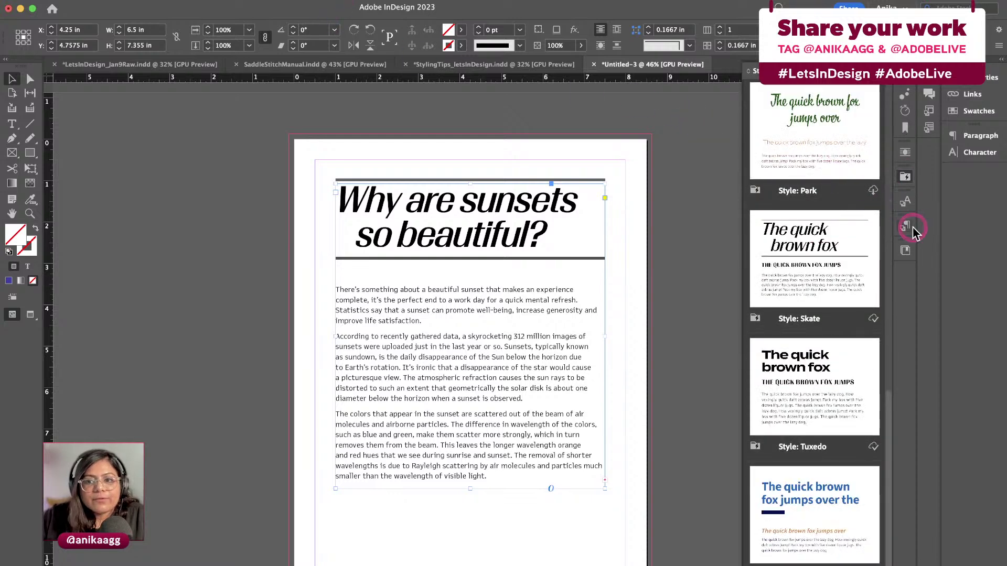
Float the Paragraph Styles panel and apply Avenue, Classic, then a bold sans-serif pack
left_click(907, 204)
left_click(904, 227)
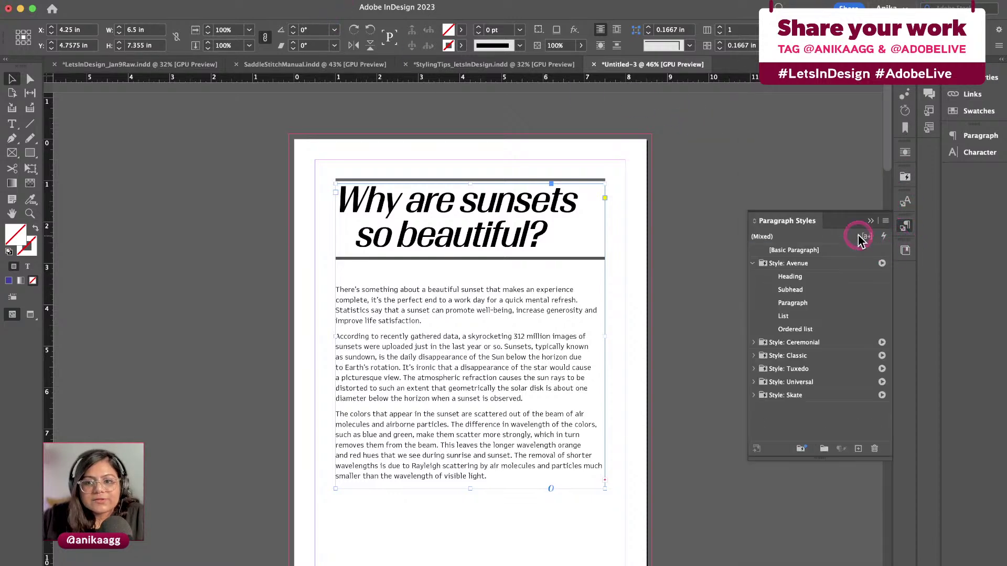
left_click_drag(836, 219, 676, 152)
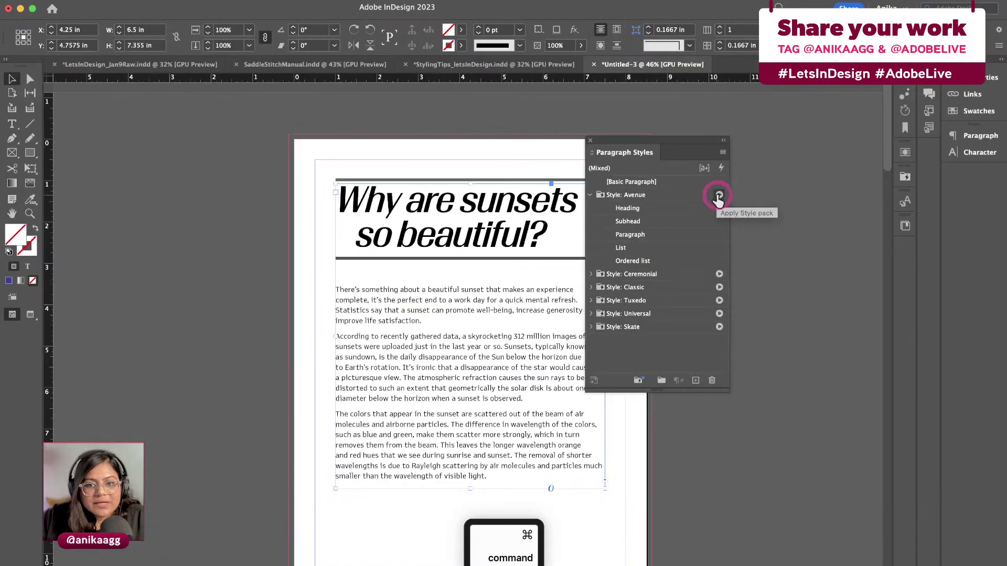
left_click(720, 199, "super")
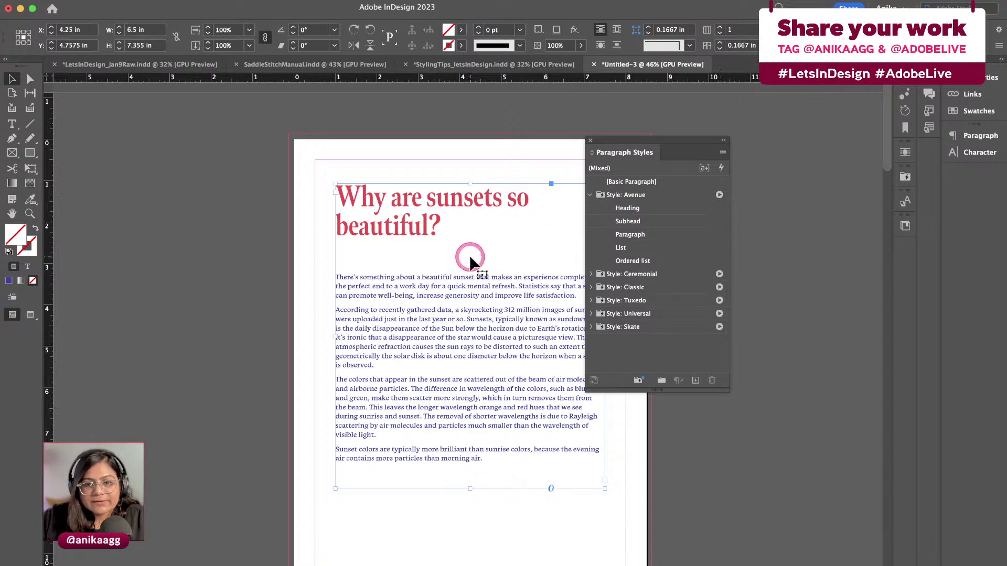
left_click(719, 287)
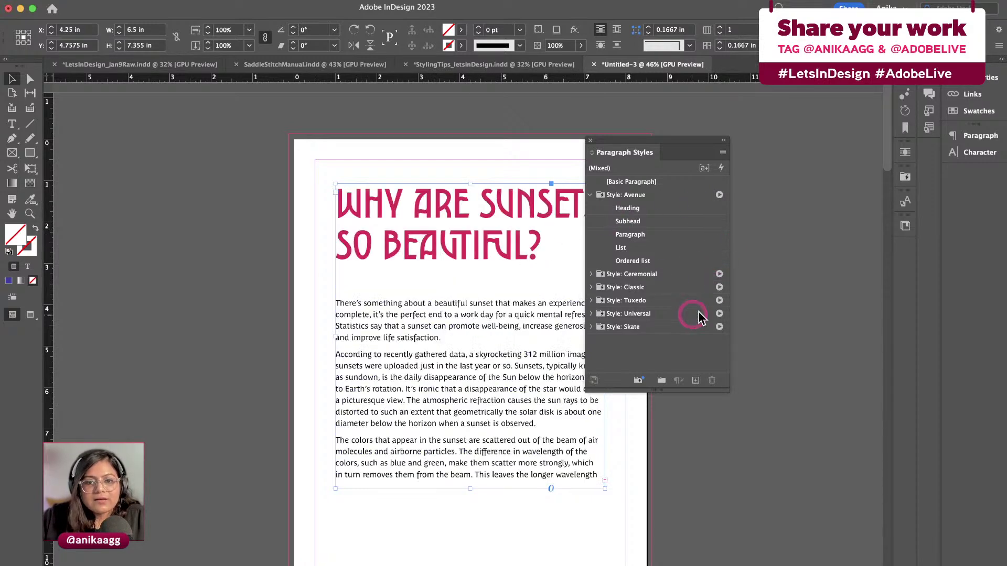
left_click(719, 314)
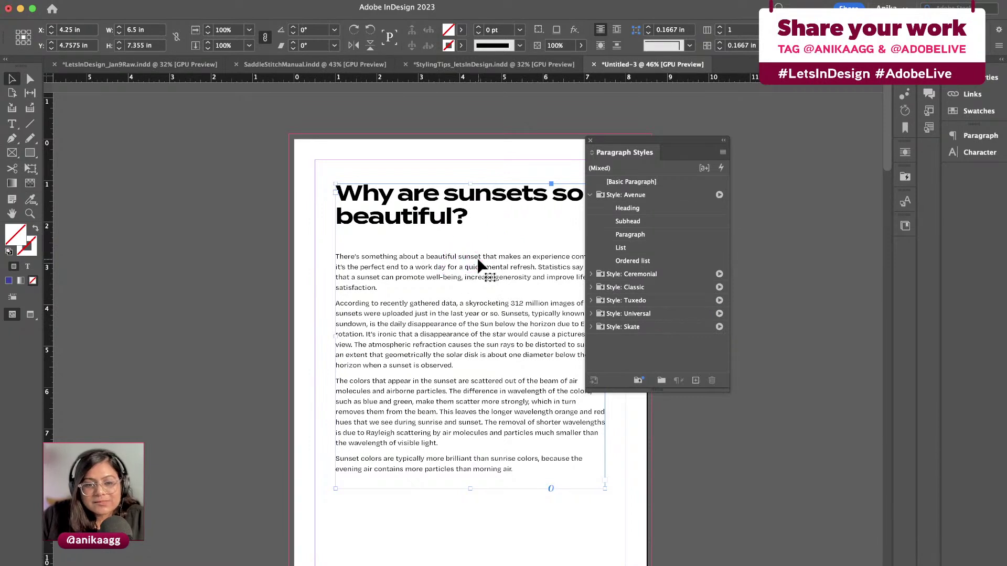
Reposition the Paragraph Styles panel and open its panel menu
left_click(617, 171)
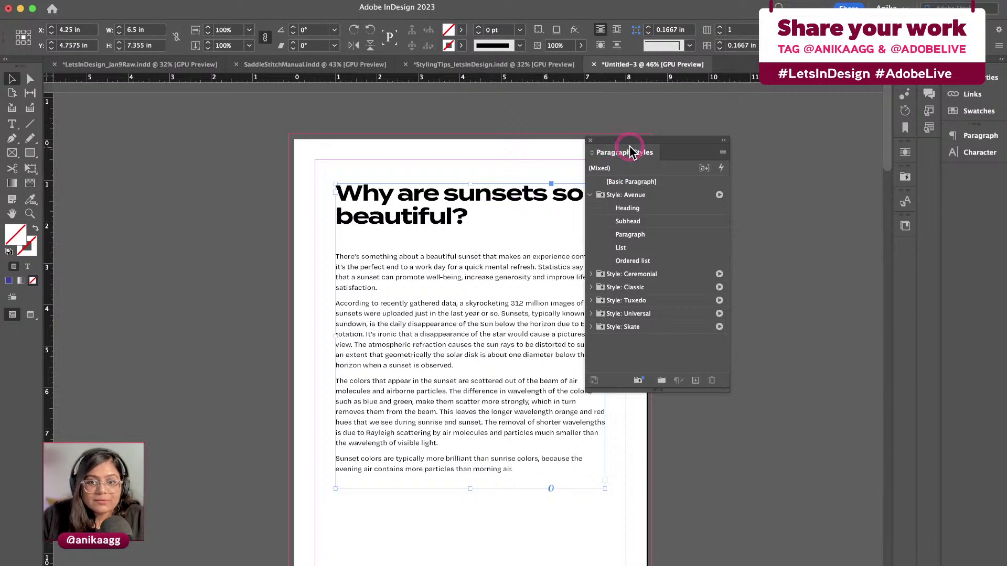
left_click_drag(631, 152, 662, 177)
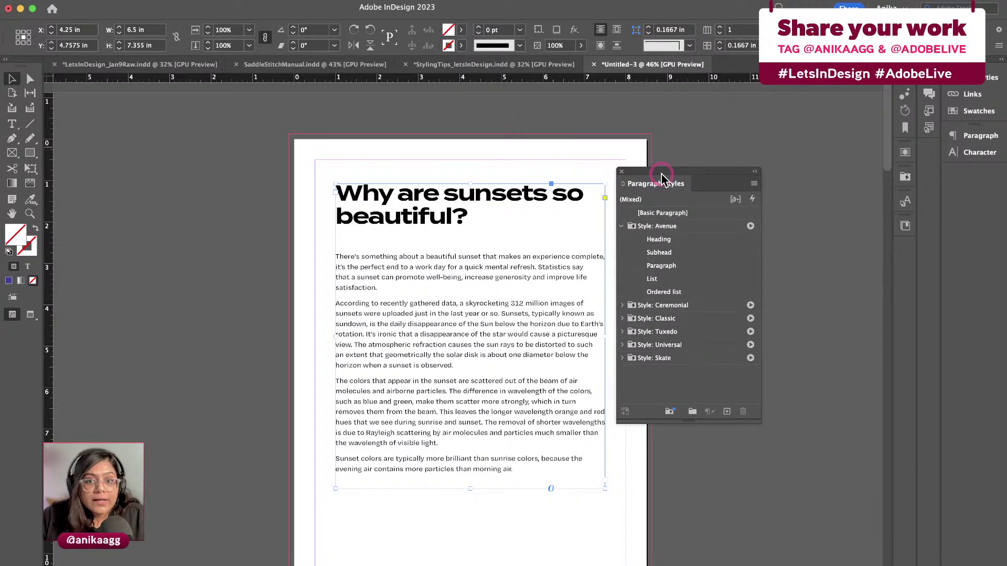
left_click(754, 183)
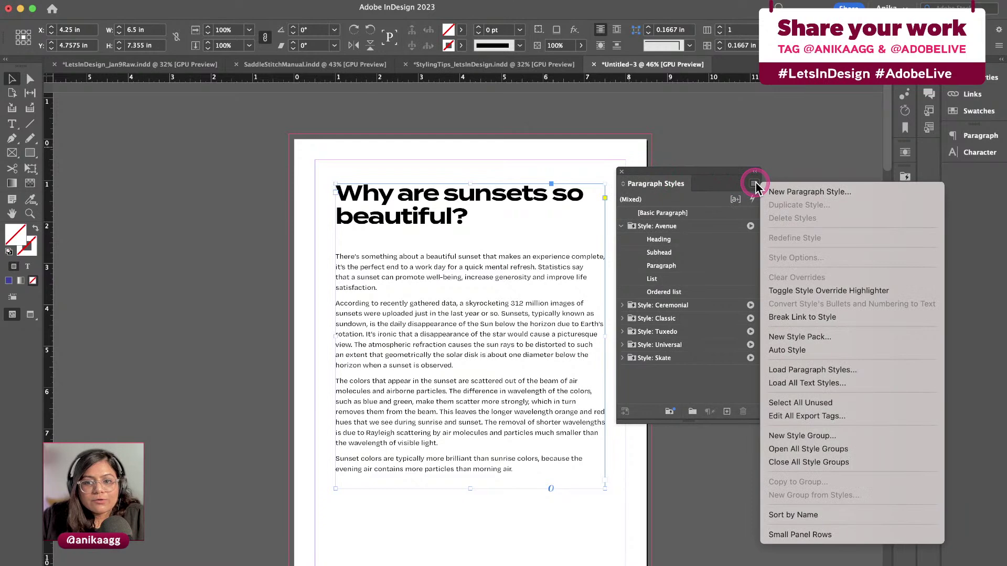
Start a new style pack named VooDooVal and map its Heading to a Heading style
left_click(793, 342)
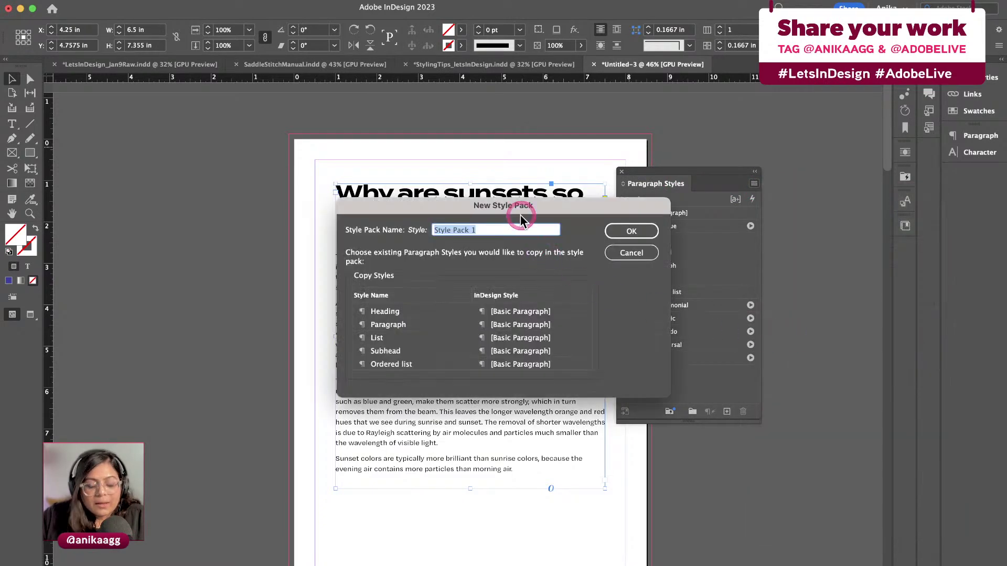
type("VooD")
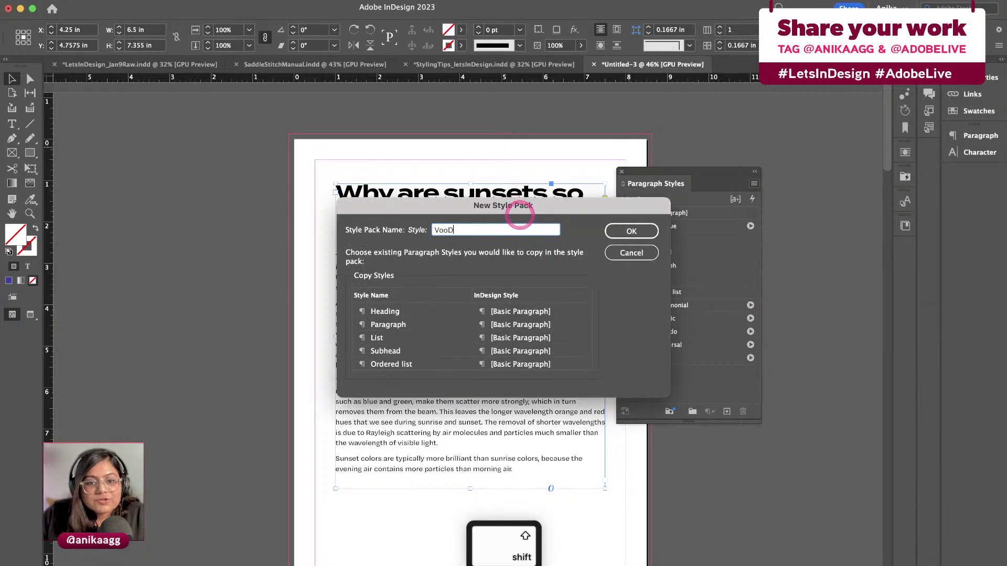
type("ooVal")
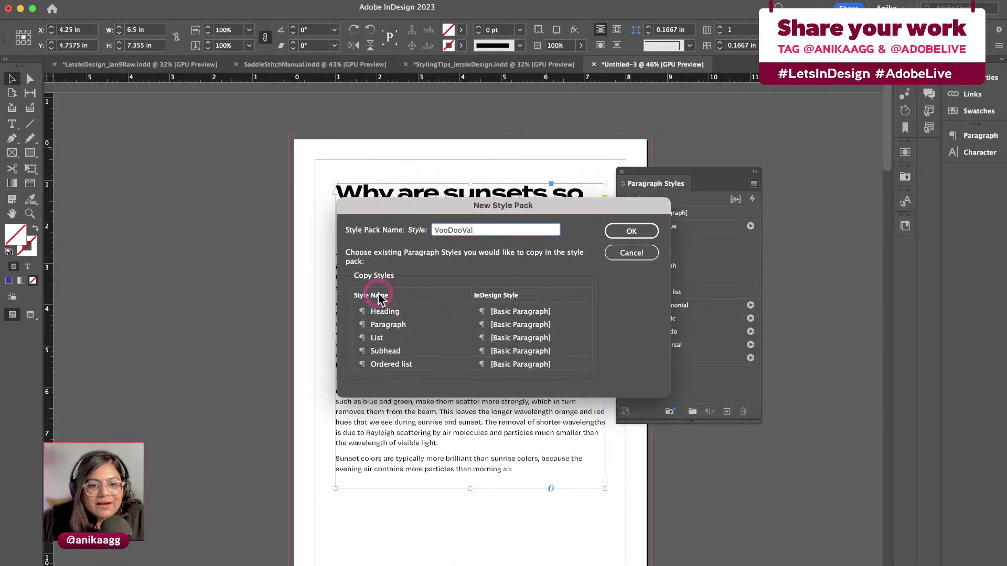
left_click(498, 313)
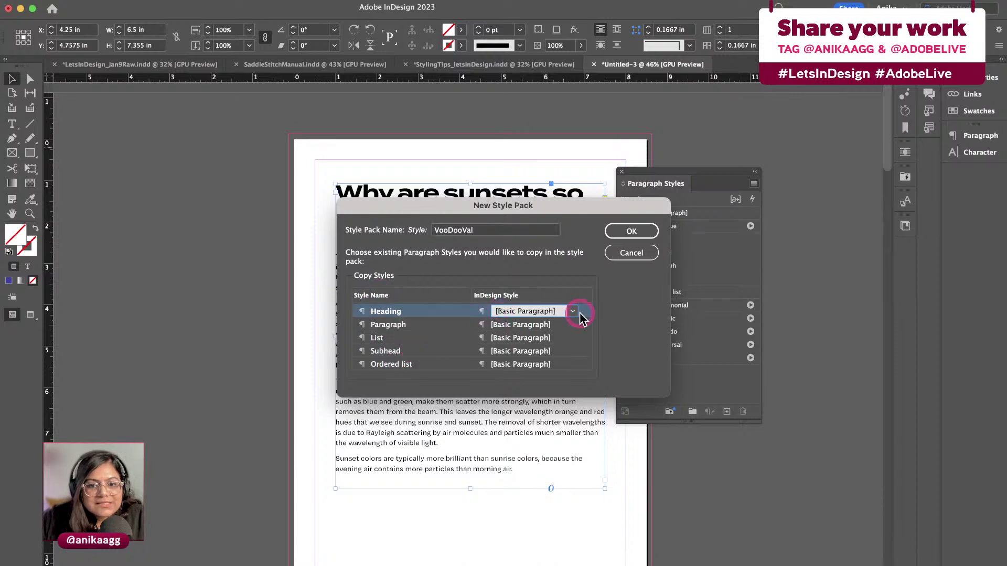
left_click(574, 312)
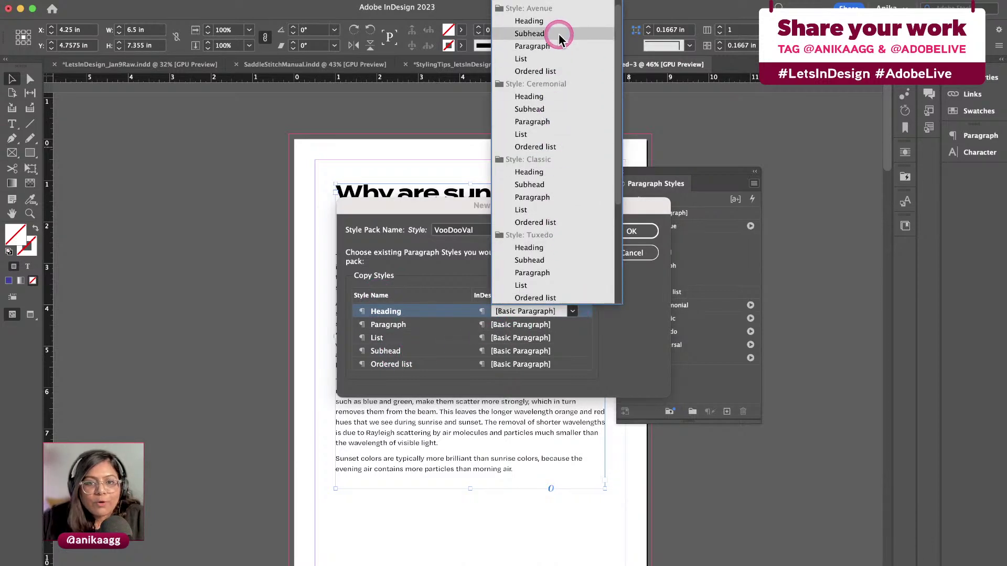
scroll(564, 207, "down", 5)
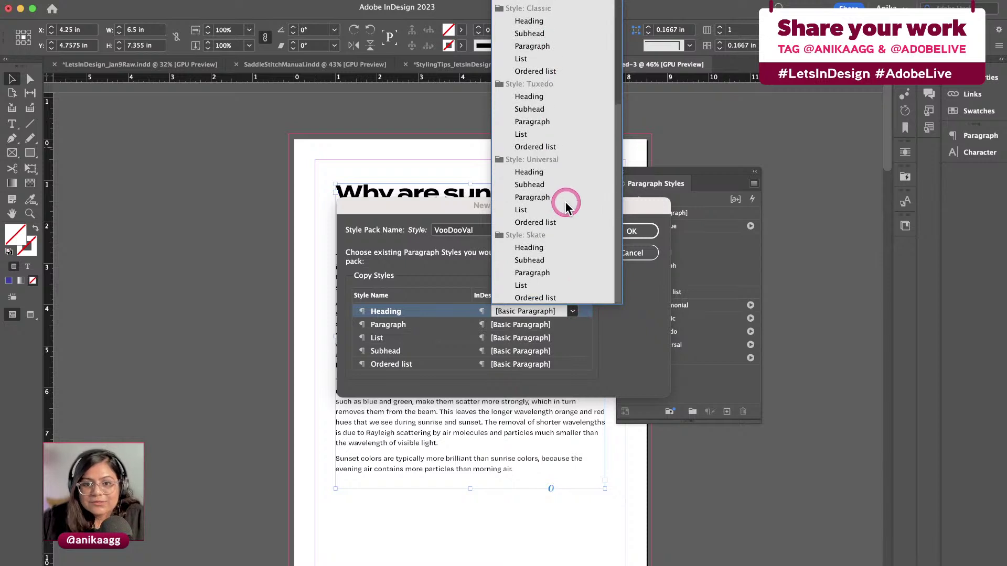
scroll(560, 210, "up", 2)
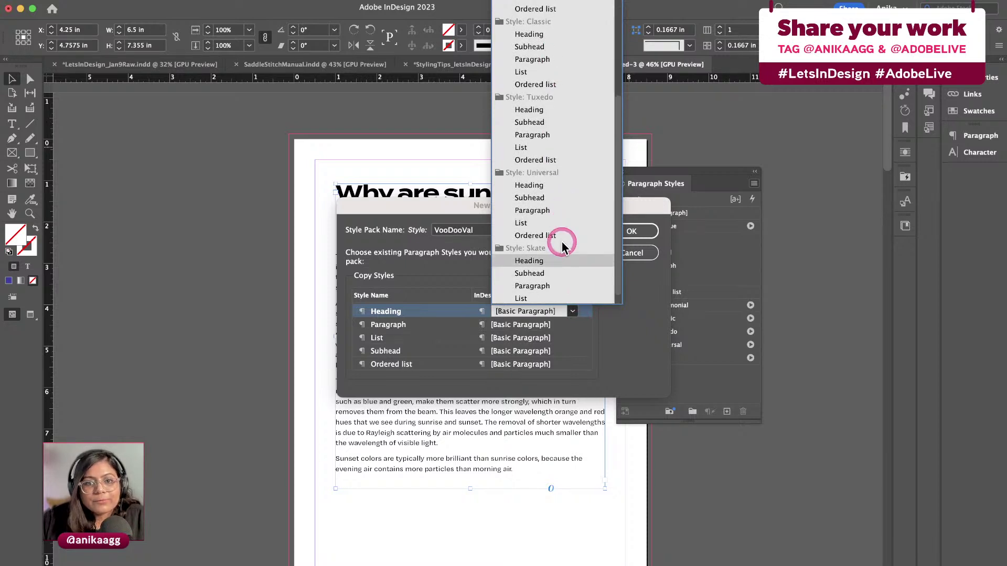
scroll(554, 111, "up", 2)
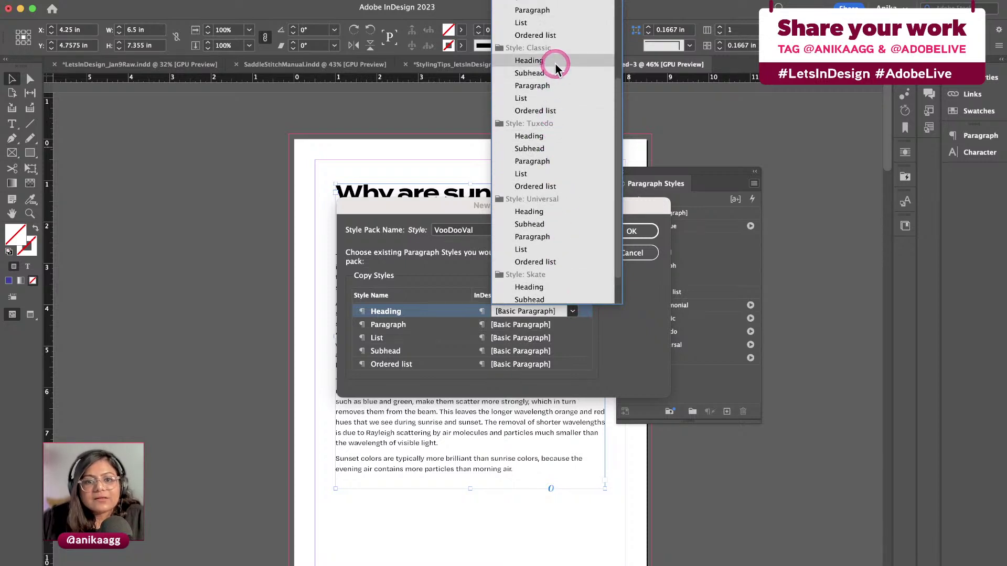
left_click(554, 73)
Map Paragraph to Classic's Subhead, List to Paragraph, Subhead to Classic's List, Ordered list to Ordered list
left_click(571, 325)
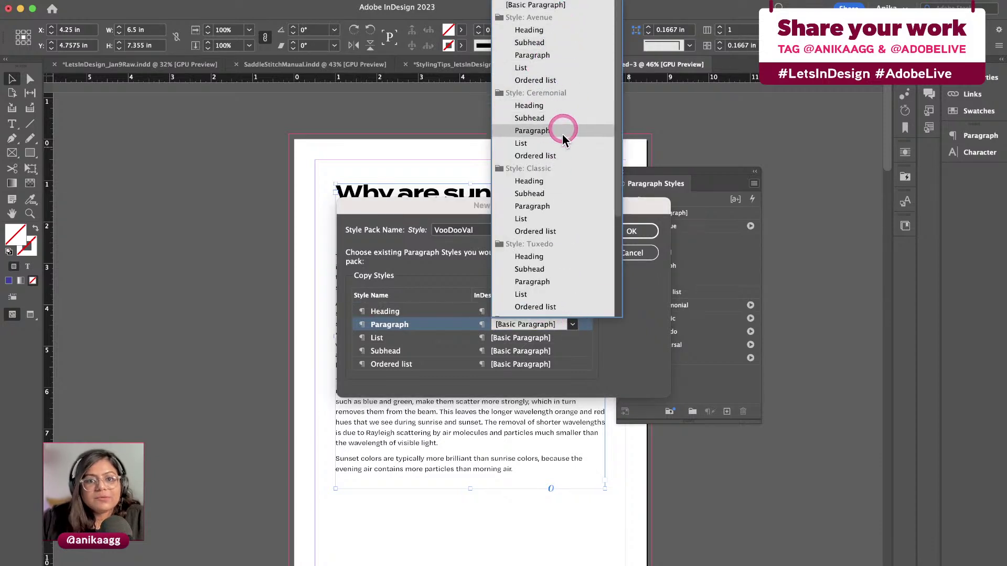
left_click(560, 194)
left_click(573, 340)
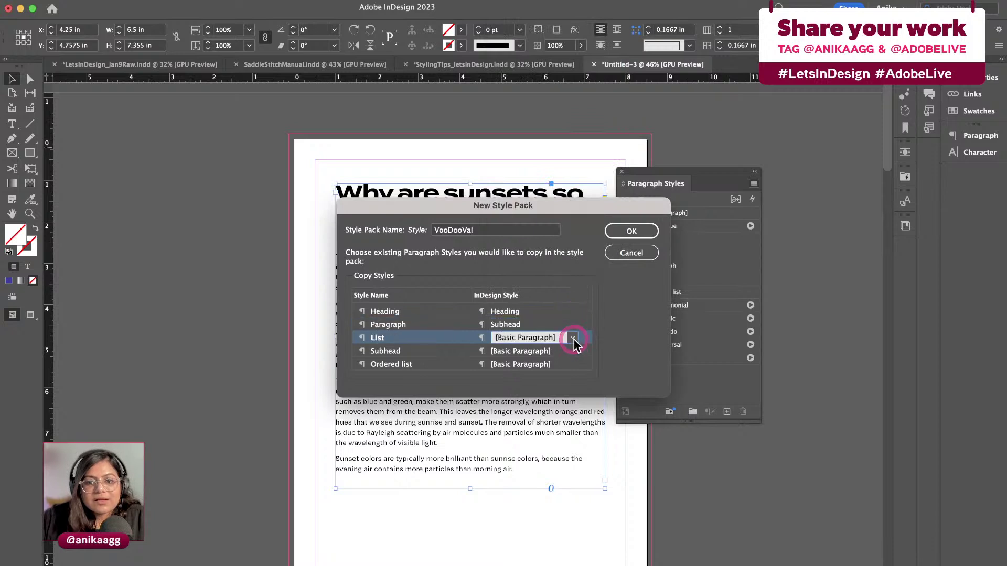
left_click(567, 196)
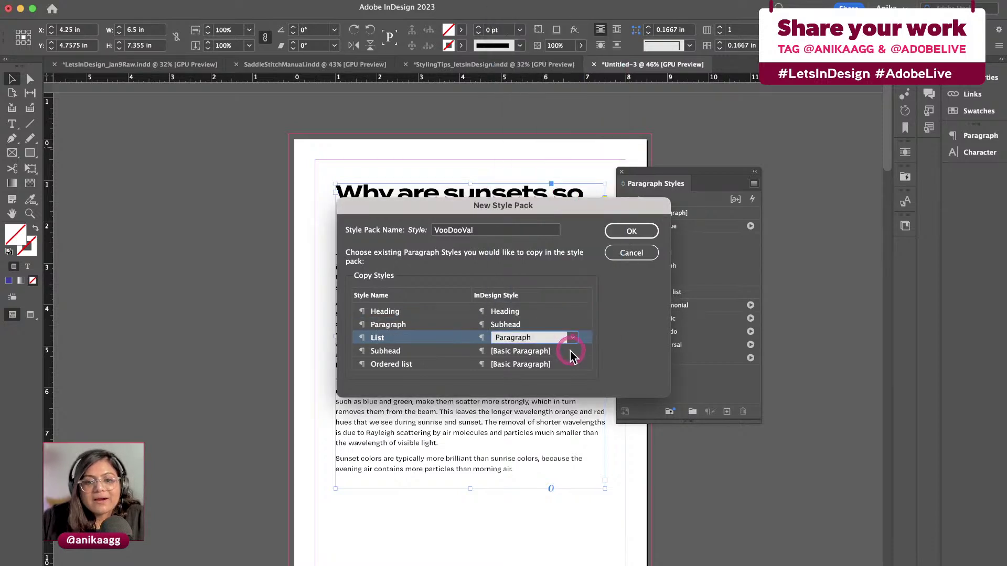
left_click(570, 352)
scroll(569, 336, "down", 1)
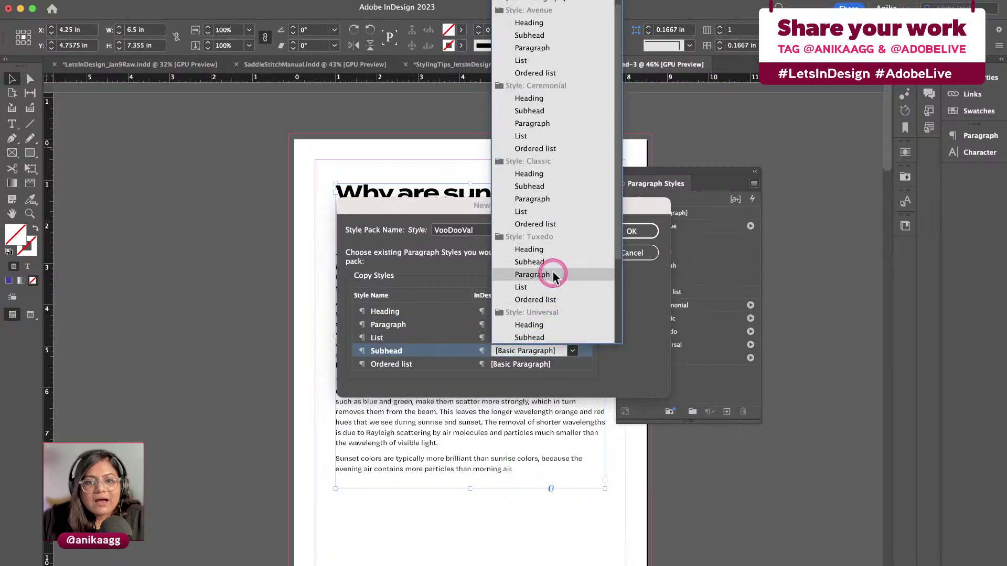
left_click(540, 211)
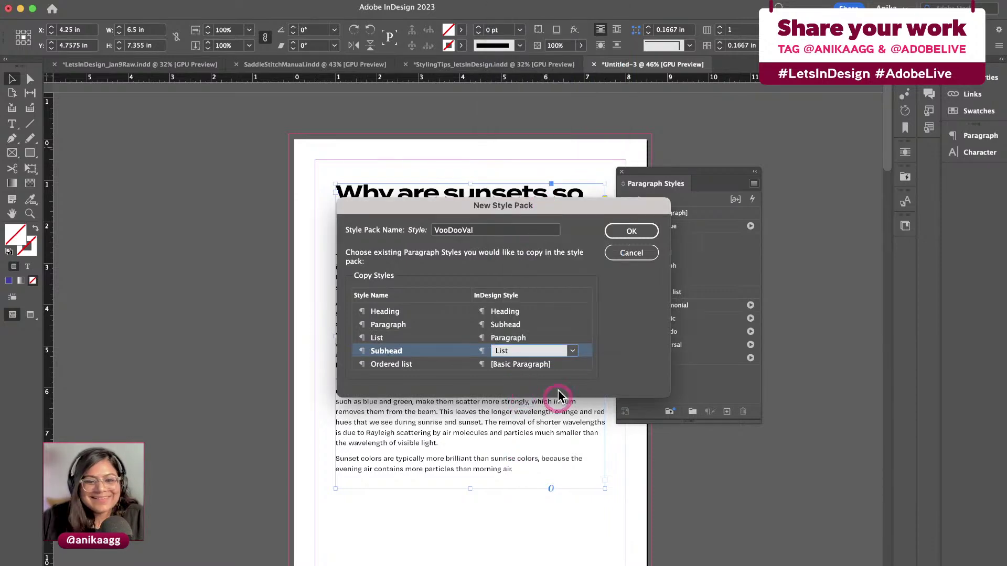
left_click(572, 364)
left_click(573, 365)
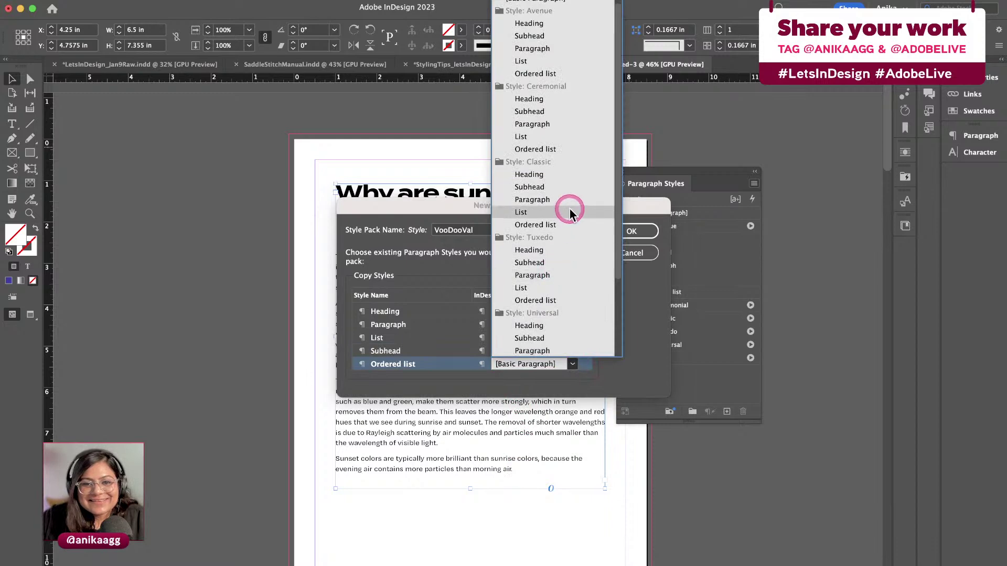
left_click(568, 227)
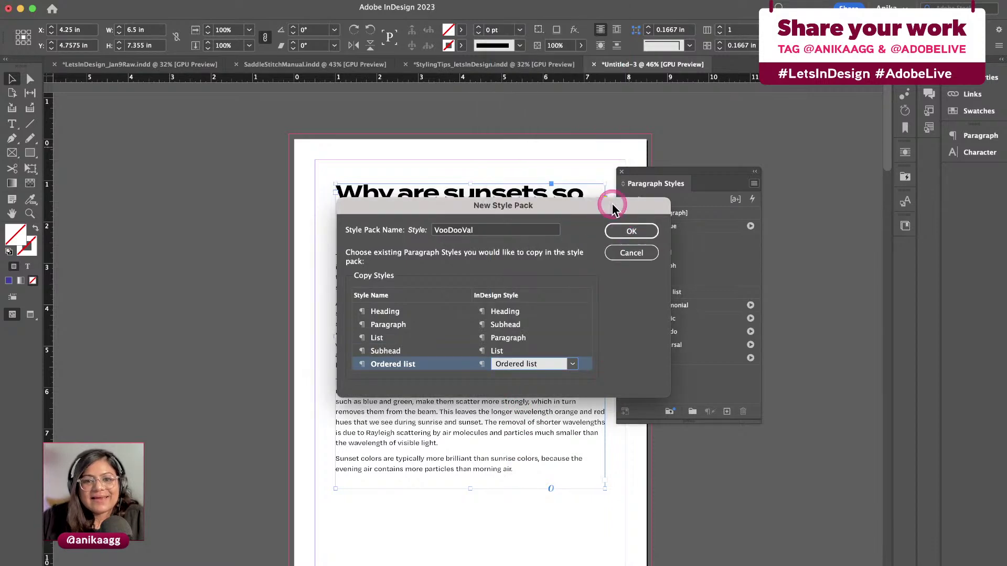
left_click_drag(612, 204, 631, 287)
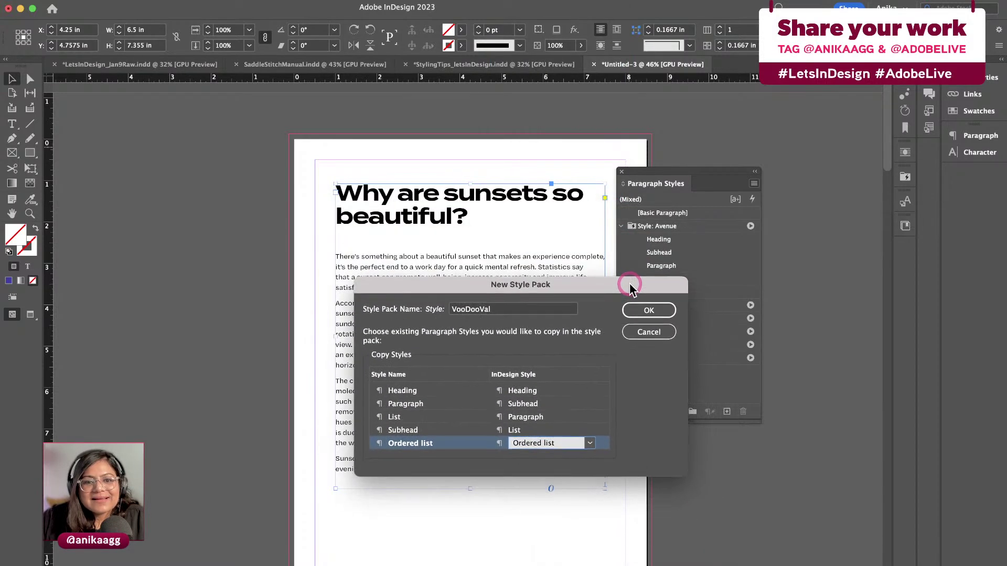
Create the VooDooVal style pack and apply it to the sunset article
left_click(655, 314)
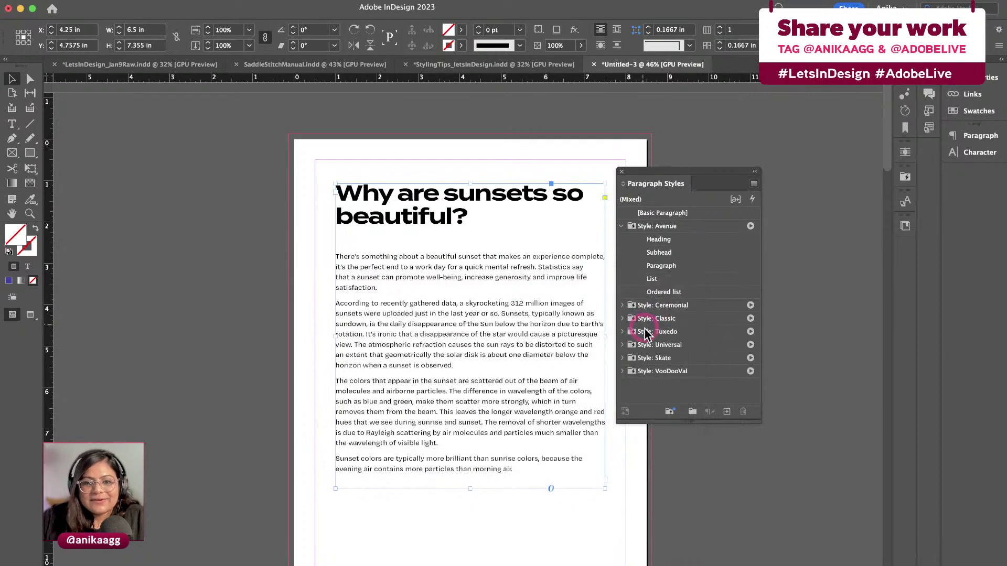
left_click(623, 372)
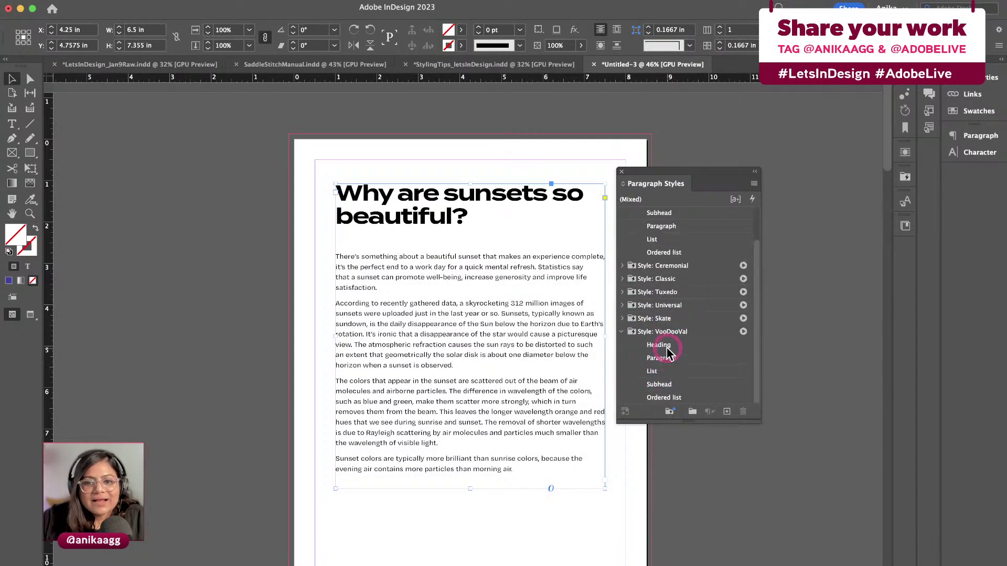
left_click(743, 332)
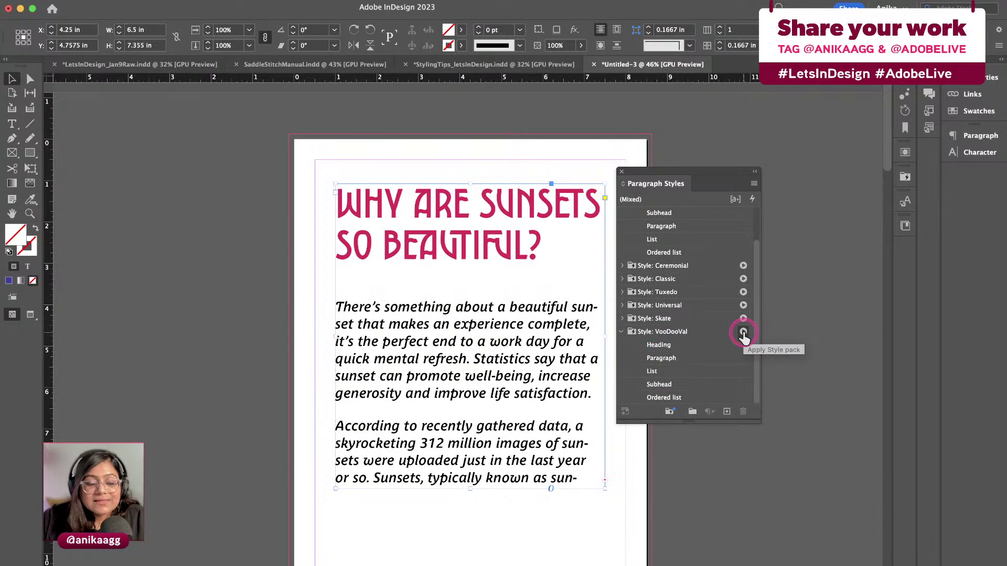
Open and close the Heading style settings, then undo the stray heading styling on the body
double_click(690, 347)
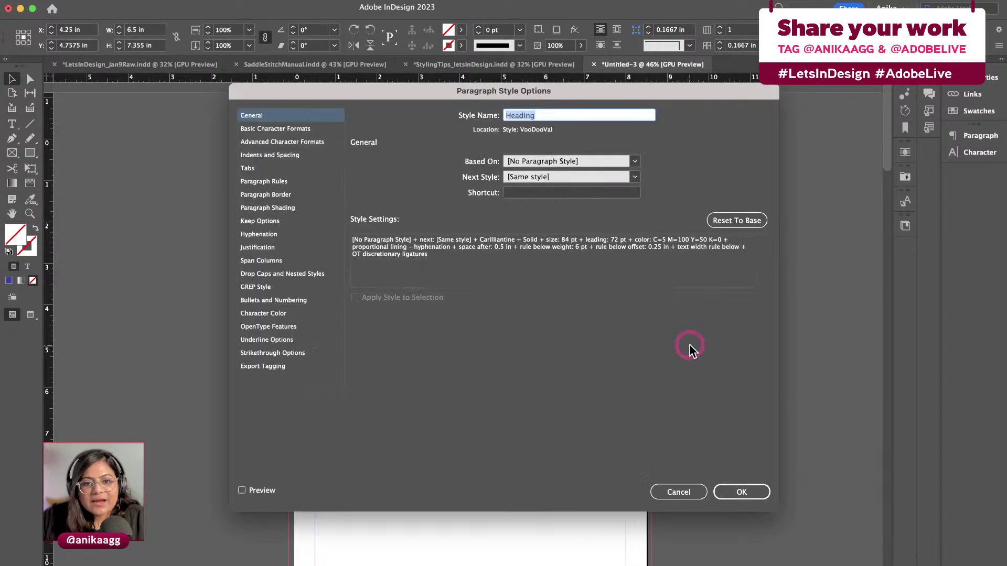
left_click_drag(635, 95, 591, 147)
left_click(633, 546)
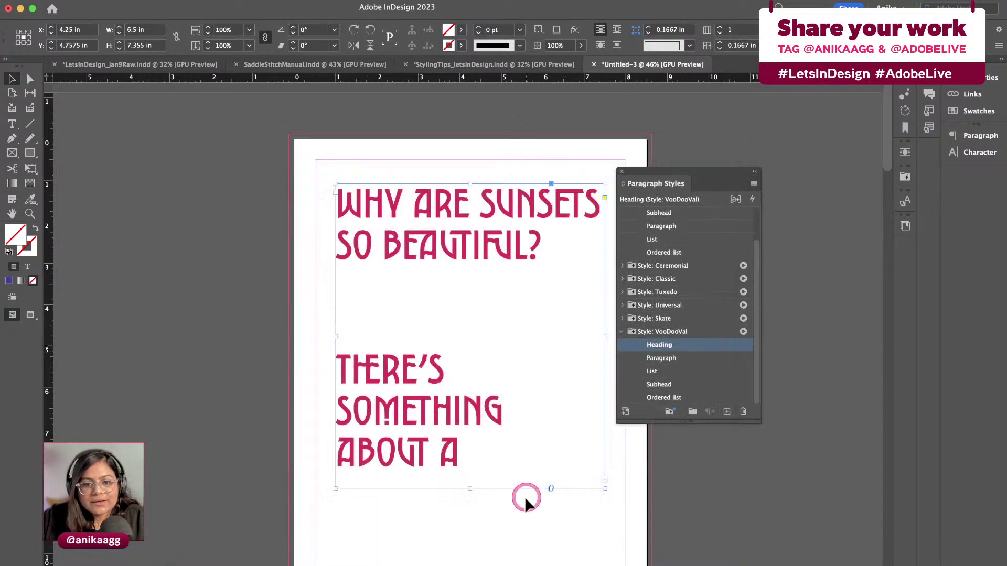
key("super+z")
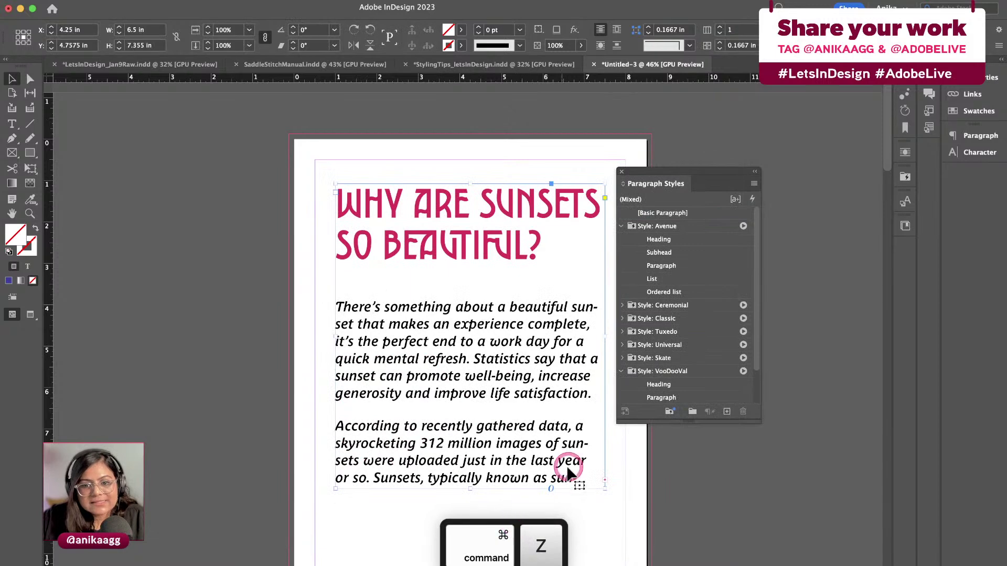
left_click(615, 505)
scroll(650, 364, "down", 3)
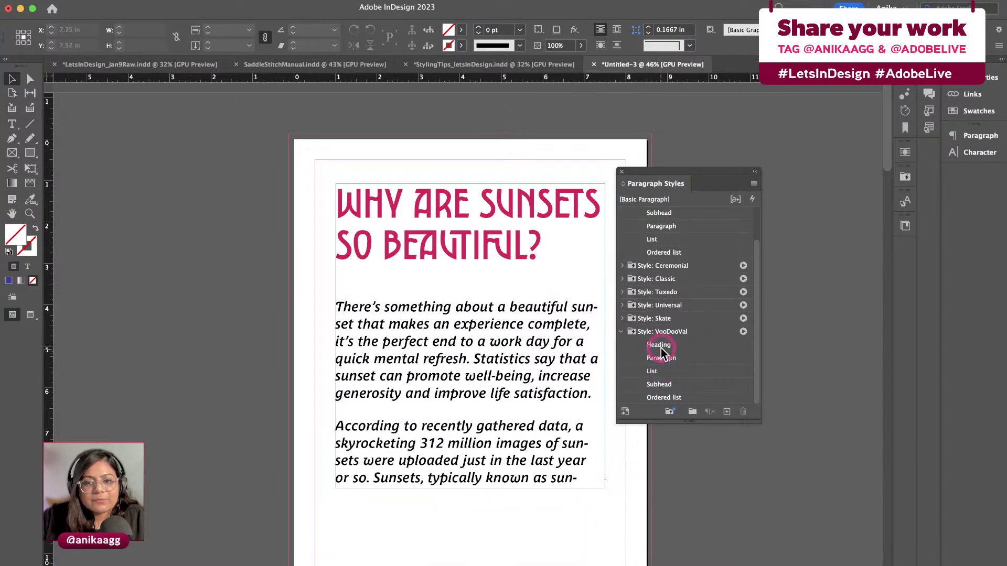
Set the VooDooVal Heading style's font to Antique Olive Bold
double_click(660, 347)
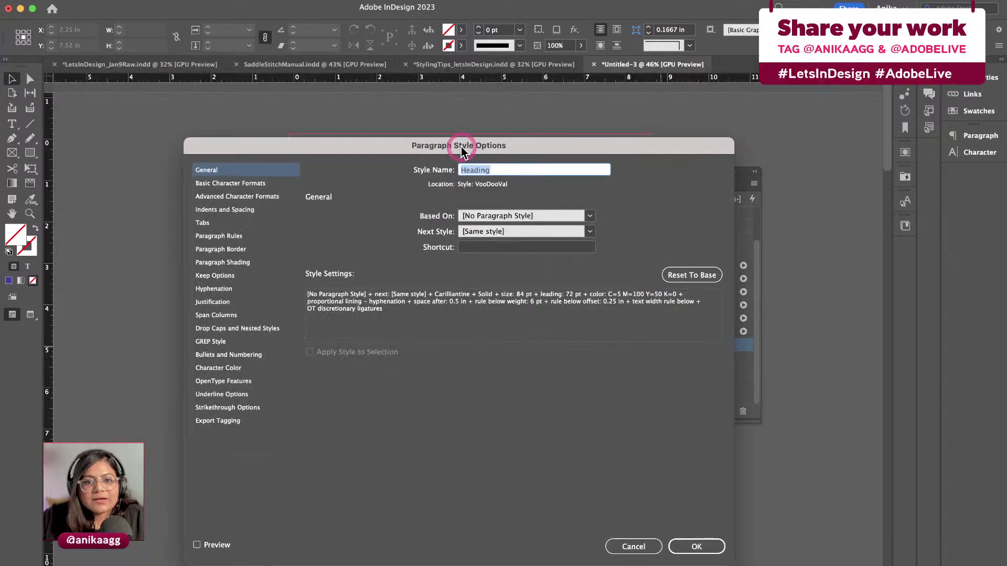
left_click_drag(461, 142, 755, 131)
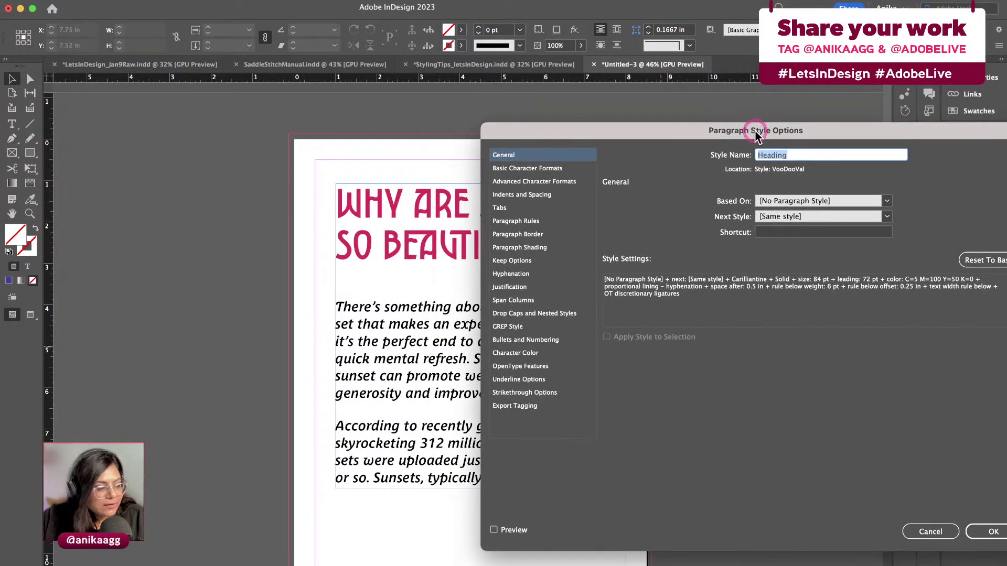
left_click(530, 169)
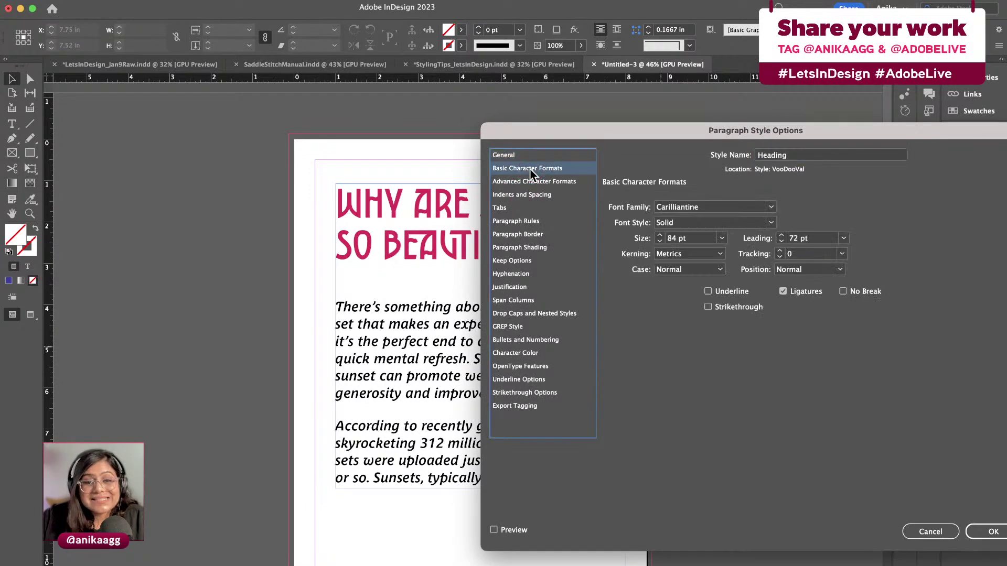
left_click(679, 208)
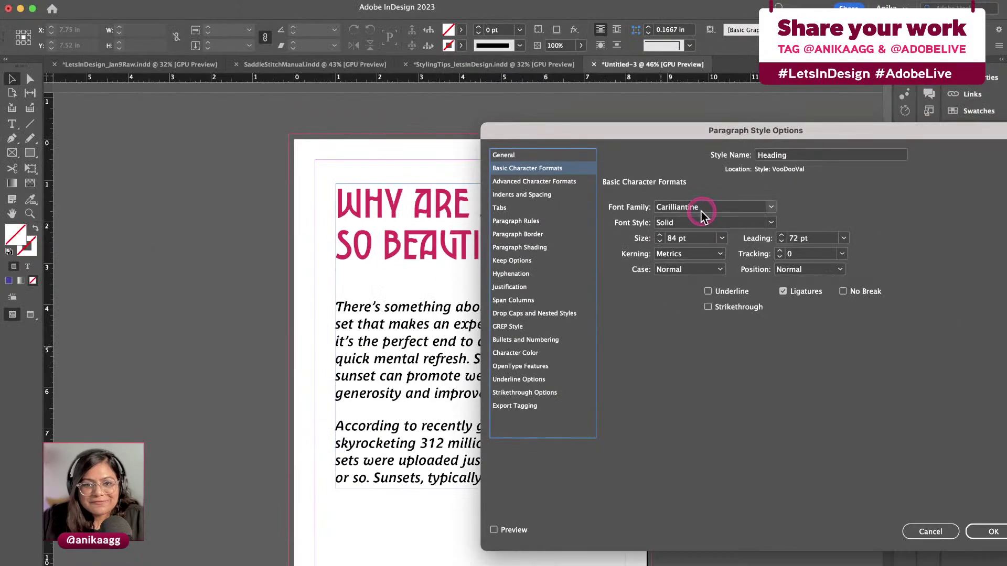
left_click(716, 206)
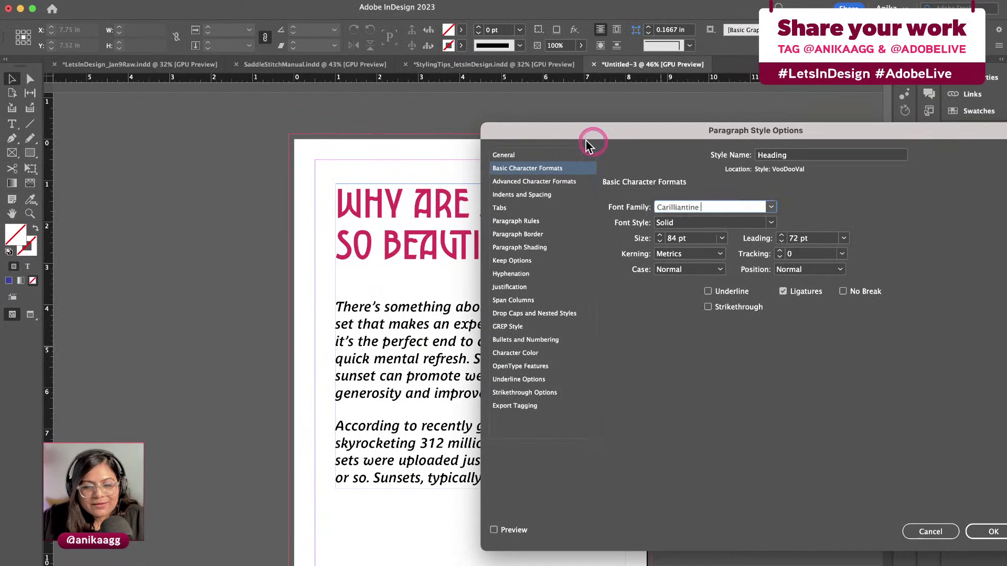
left_click(771, 210)
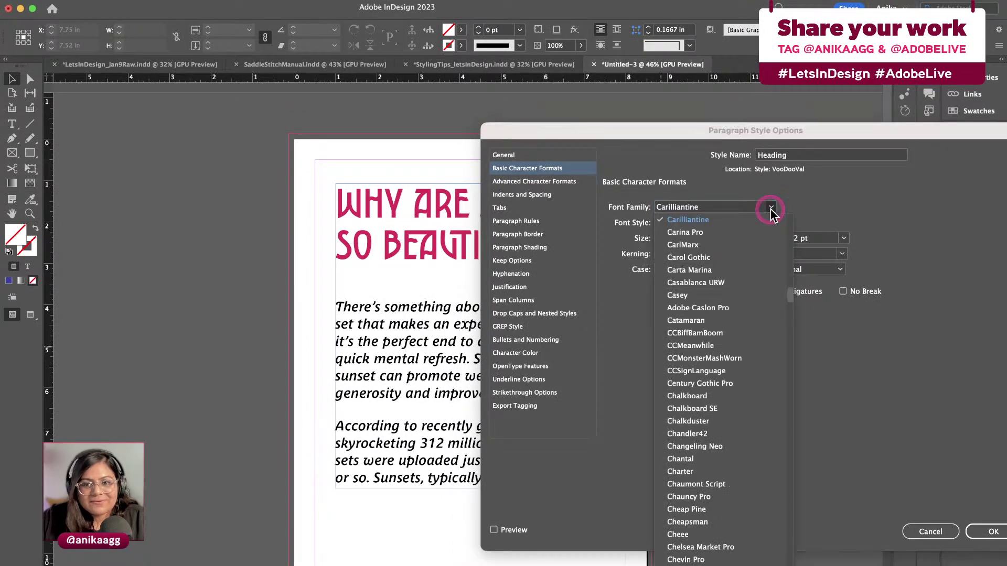
left_click(770, 209)
left_click_drag(723, 207, 650, 209)
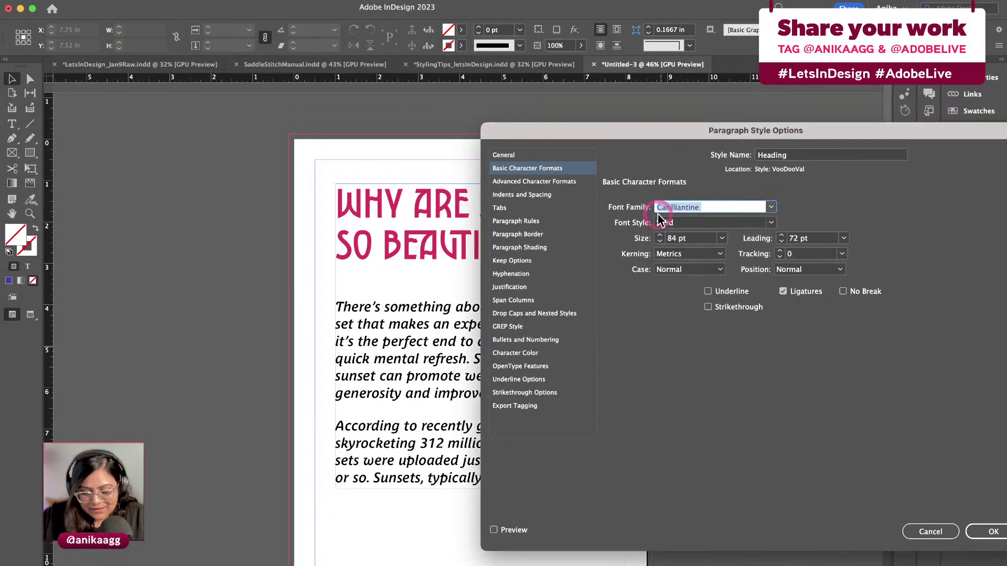
type("Antique Olive")
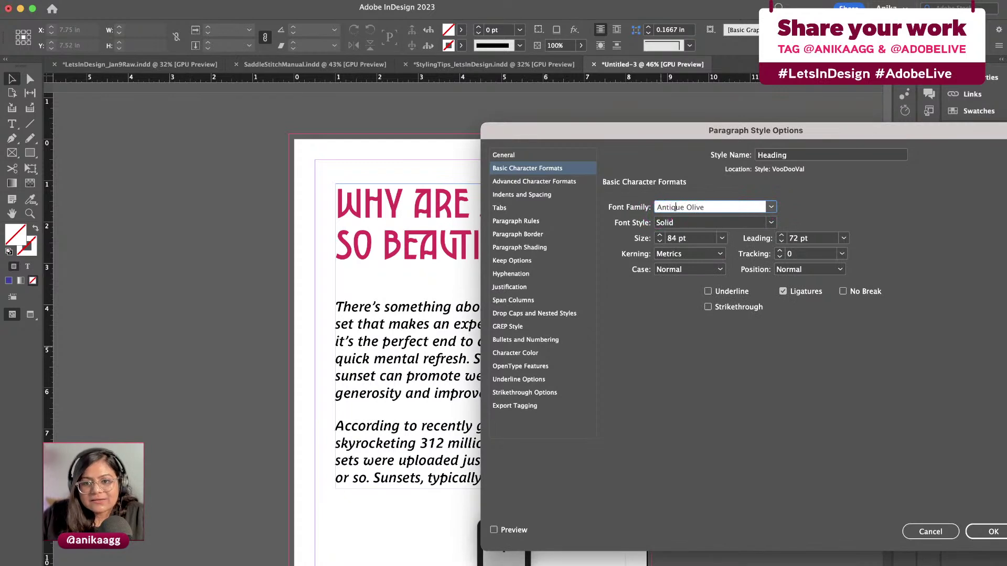
left_click(685, 219)
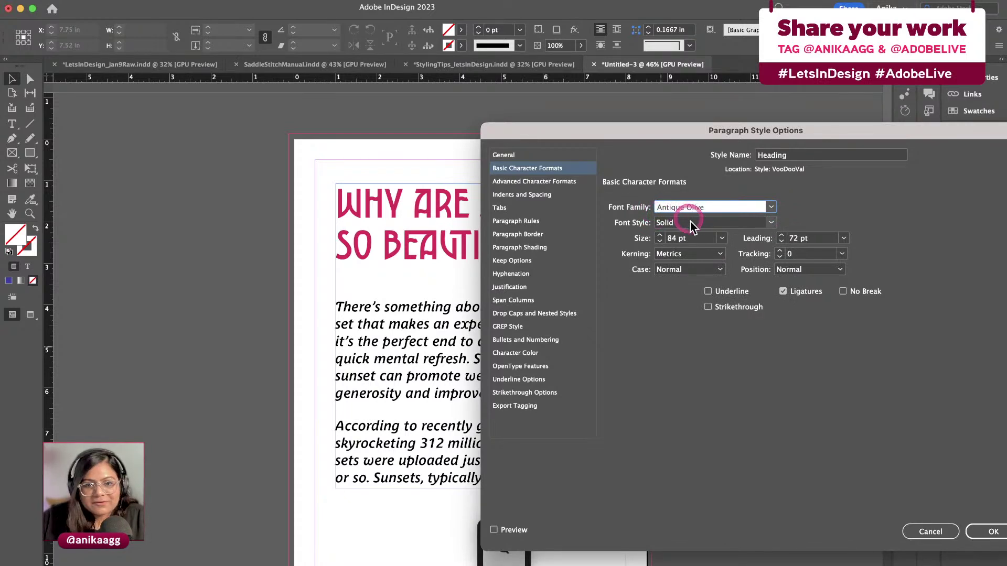
left_click(713, 197)
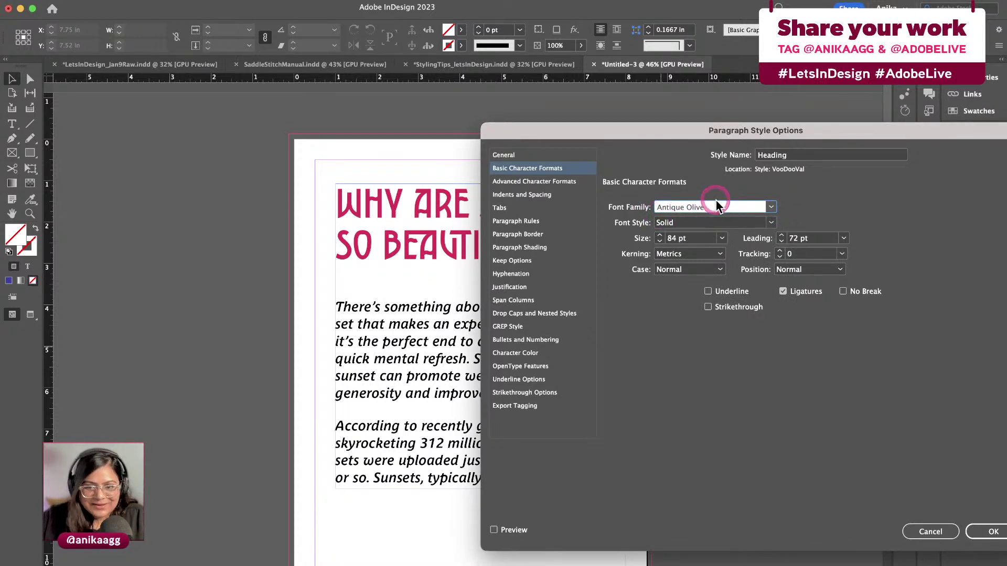
double_click(716, 200)
left_click(767, 225)
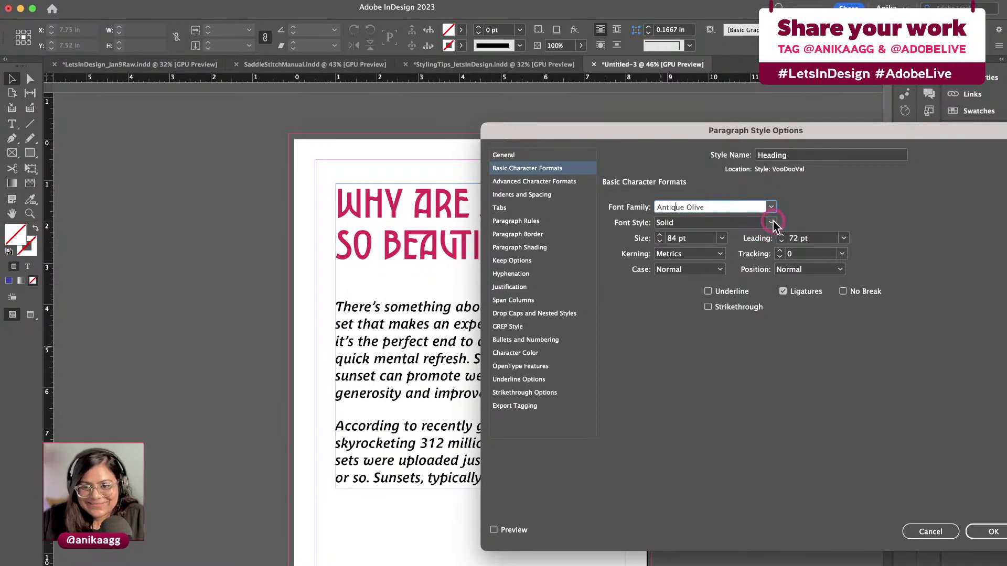
left_click(773, 220)
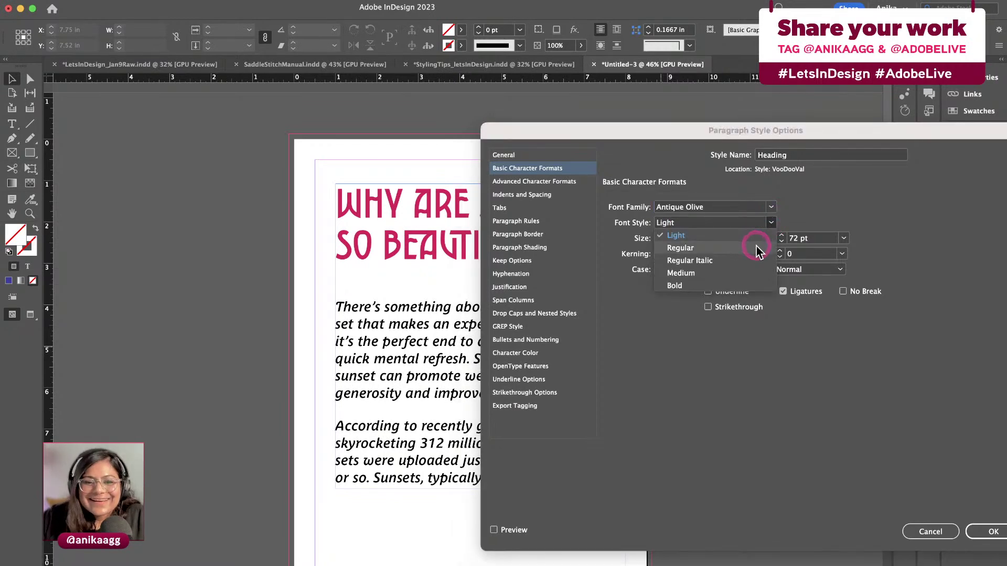
left_click(703, 287)
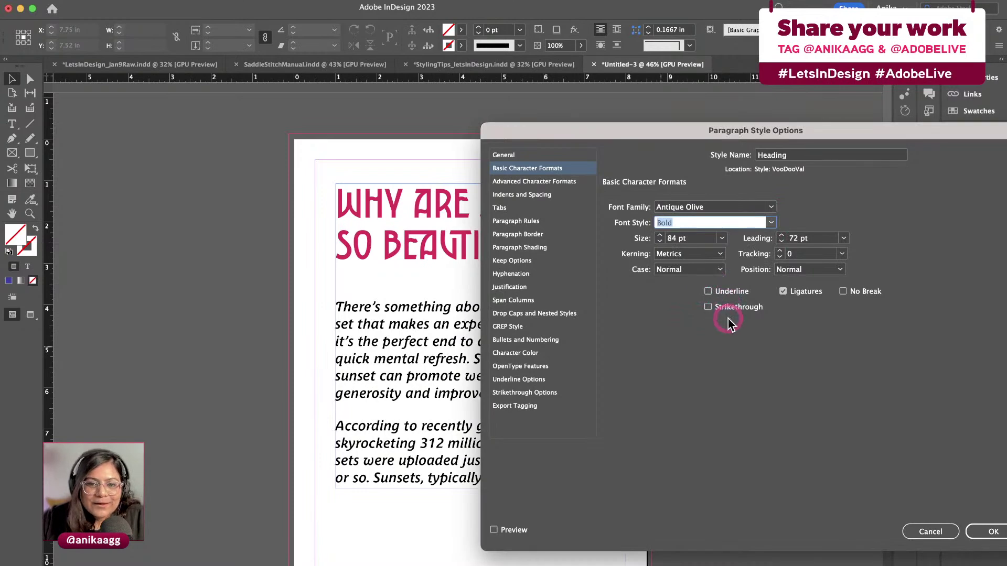
Preview the heading and try a 60 pt size with 64 pt leading
left_click(494, 530)
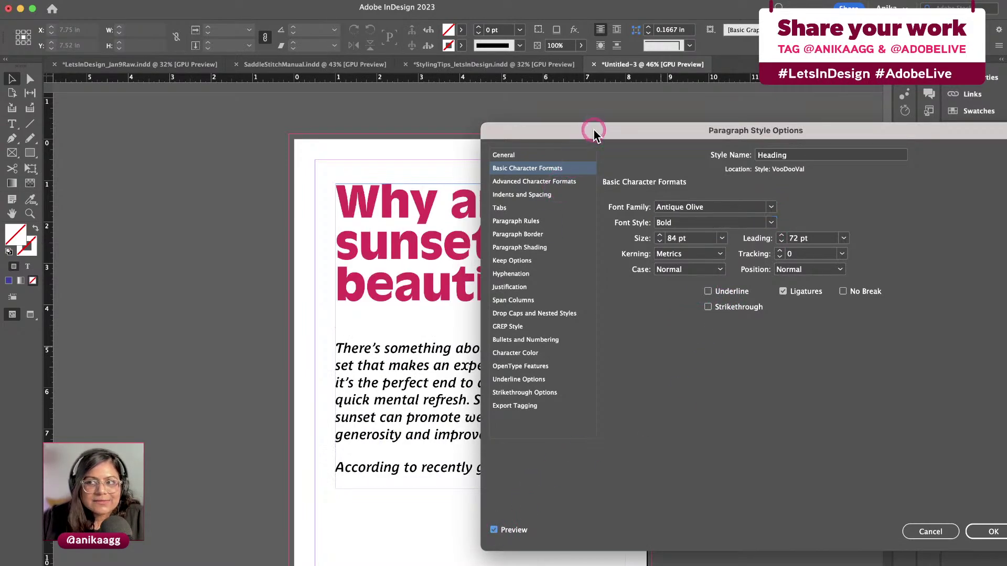
left_click_drag(591, 128, 713, 136)
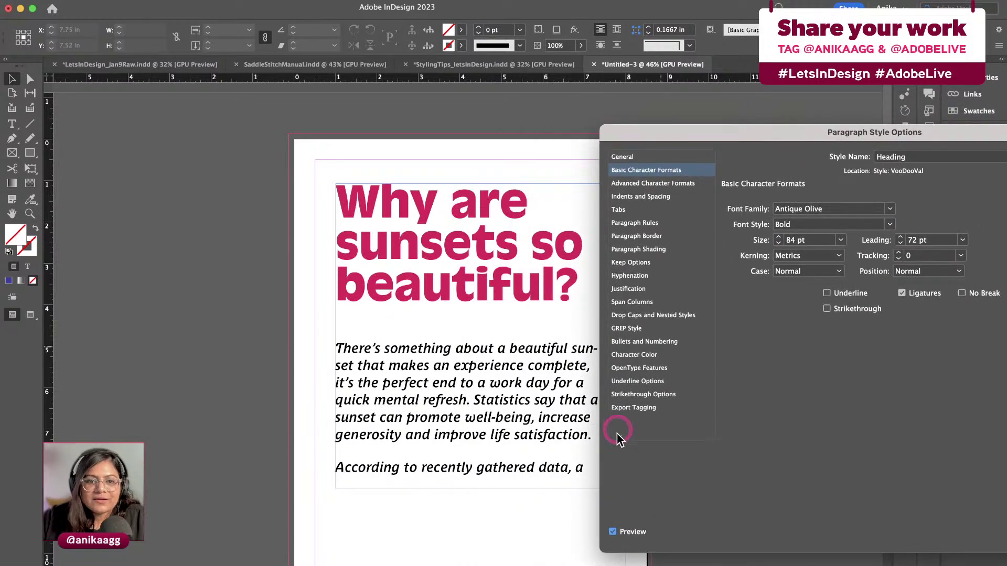
left_click(613, 533)
left_click(613, 532)
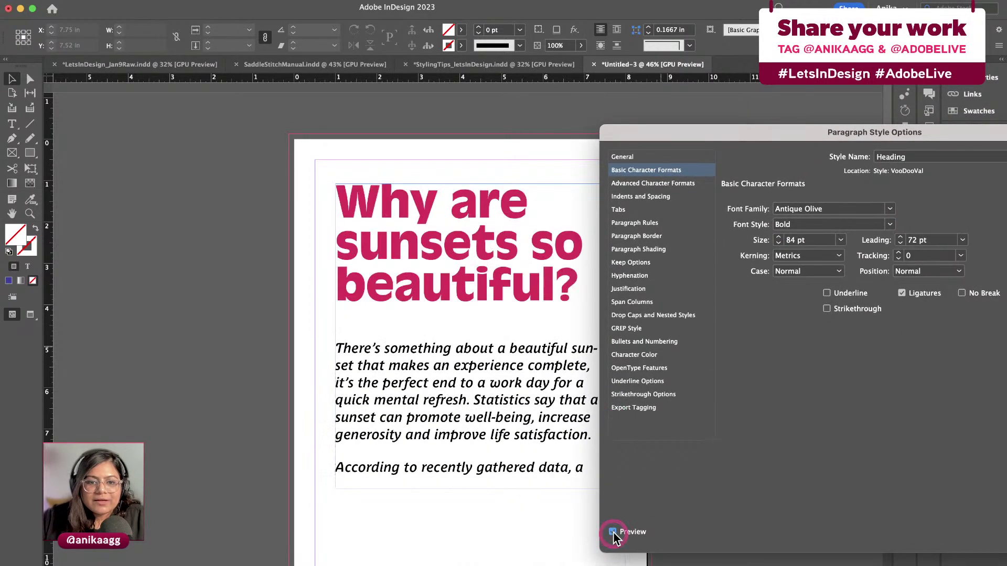
left_click(840, 241)
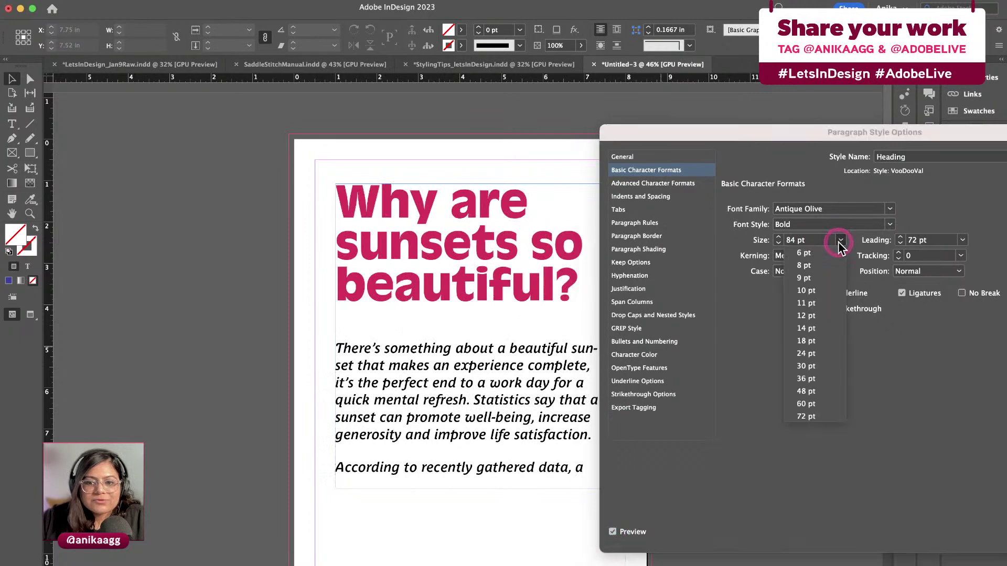
left_click(814, 412)
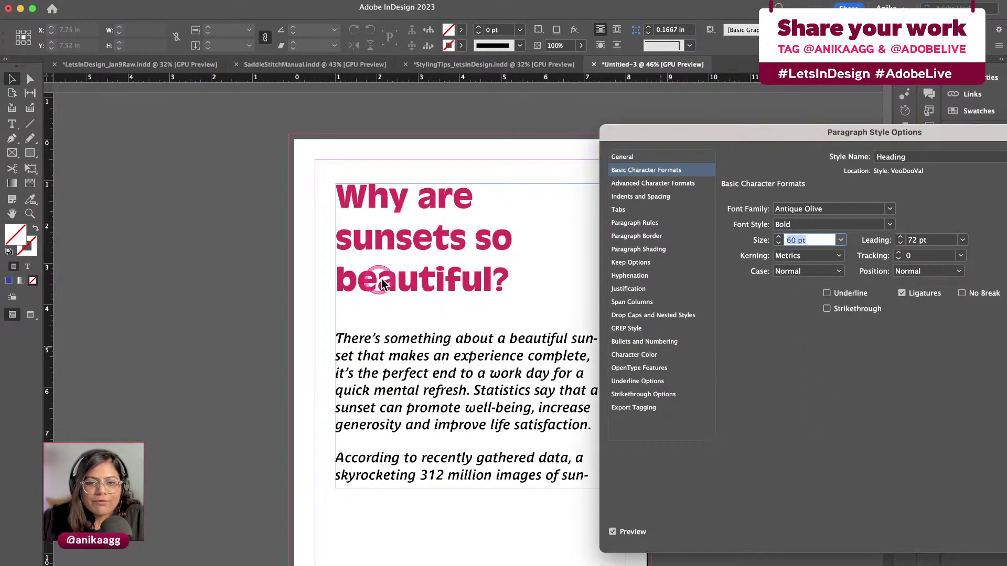
left_click_drag(669, 141, 625, 157)
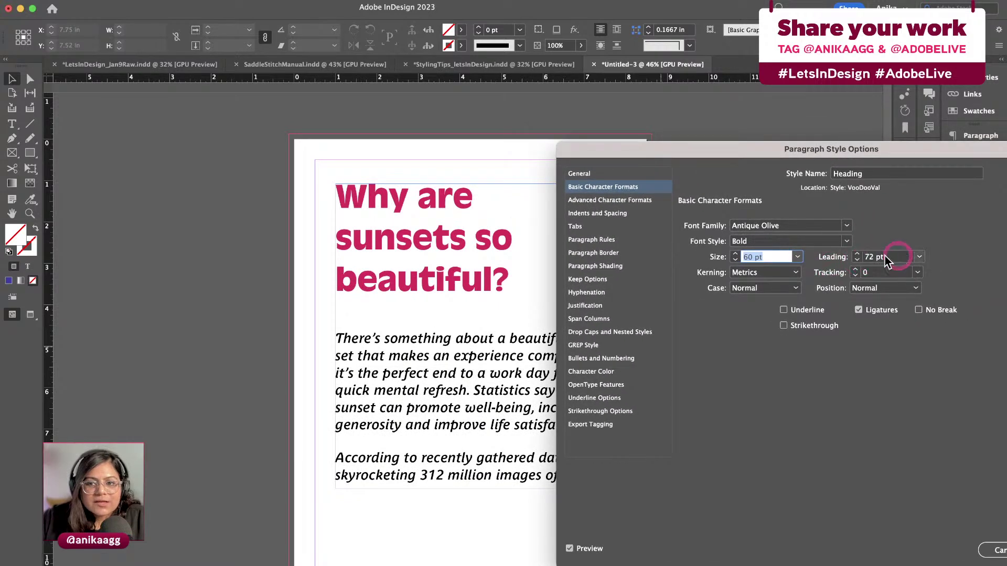
left_click_drag(896, 257, 860, 261)
type("64")
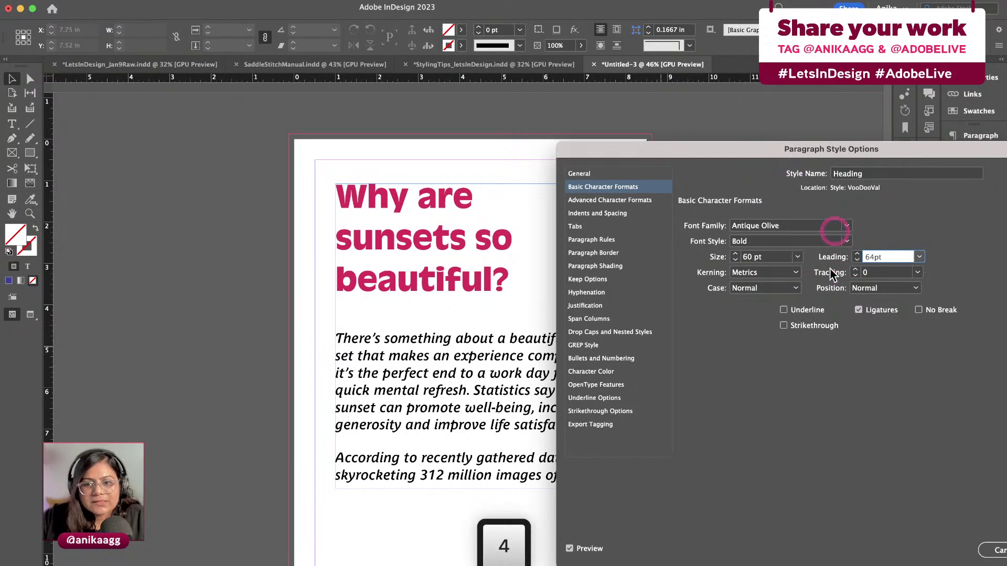
left_click(882, 272)
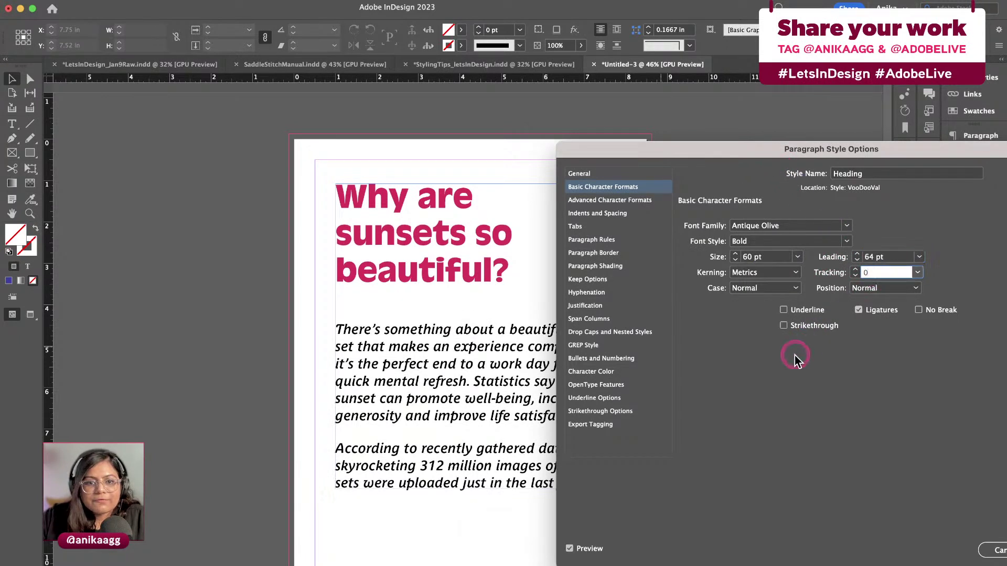
Reduce the heading size to 48 pt with 52 pt leading
left_click(796, 256)
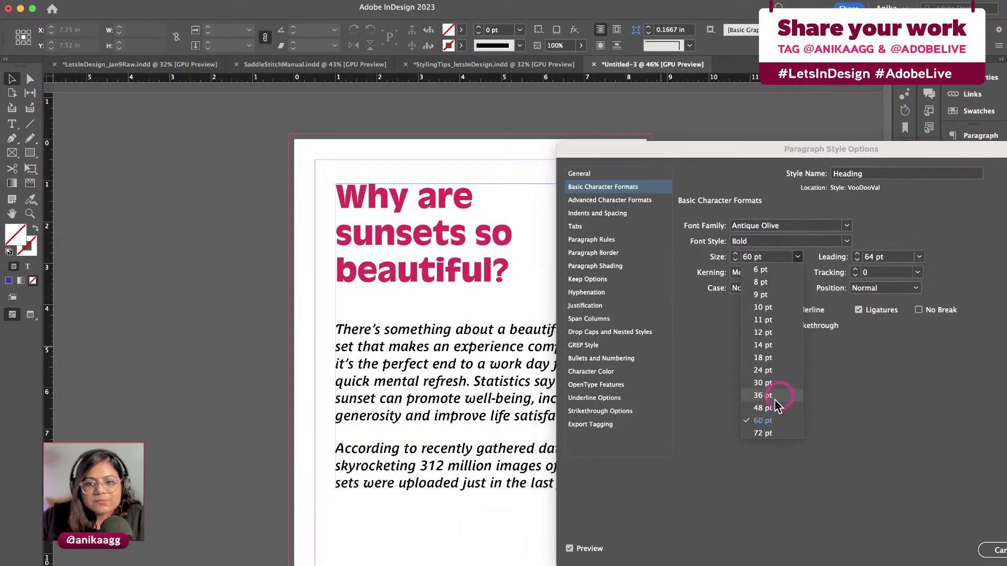
left_click(774, 405)
left_click_drag(714, 144, 743, 161)
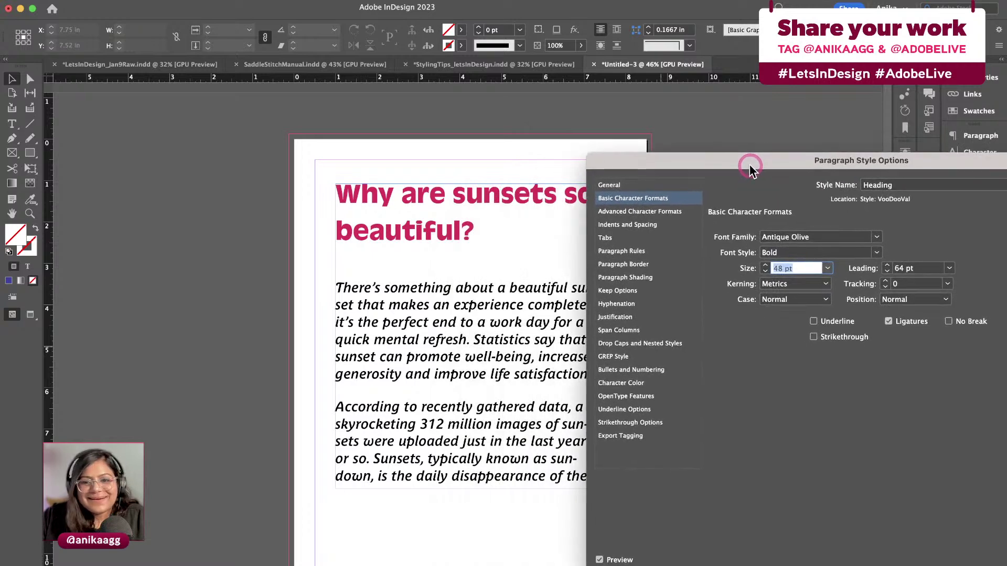
left_click(877, 264)
left_click(938, 267)
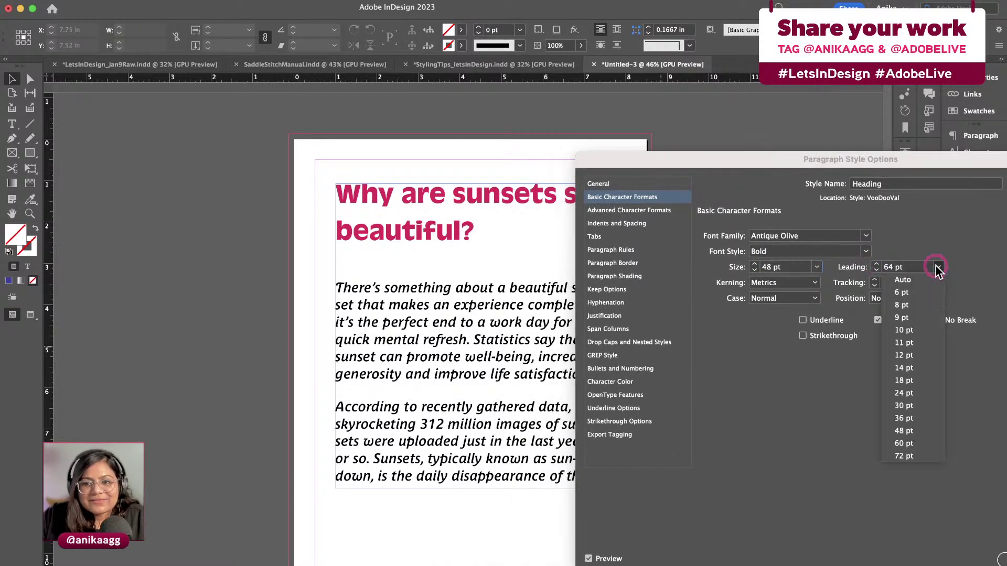
left_click(890, 267)
double_click(889, 267)
type("52")
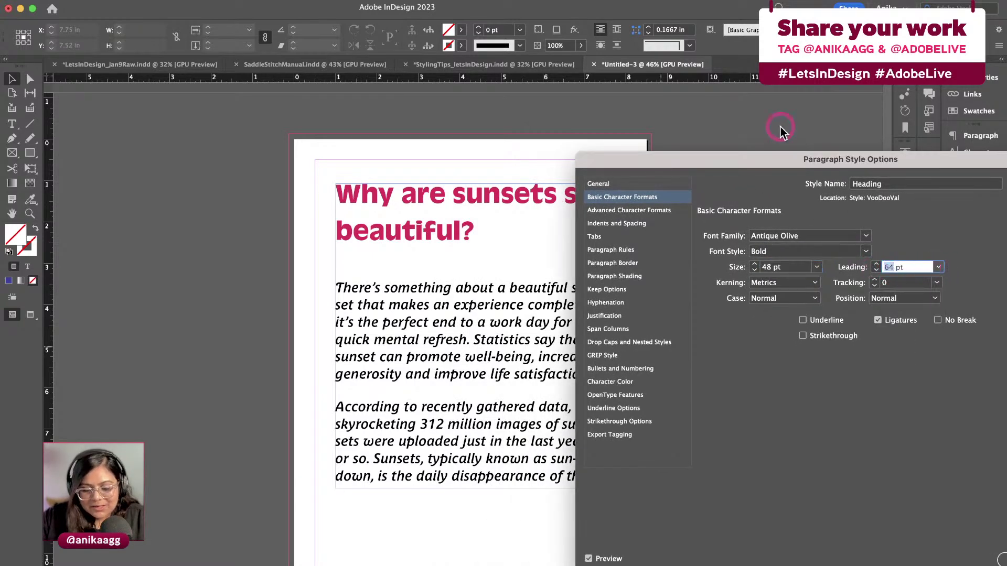
left_click(917, 282)
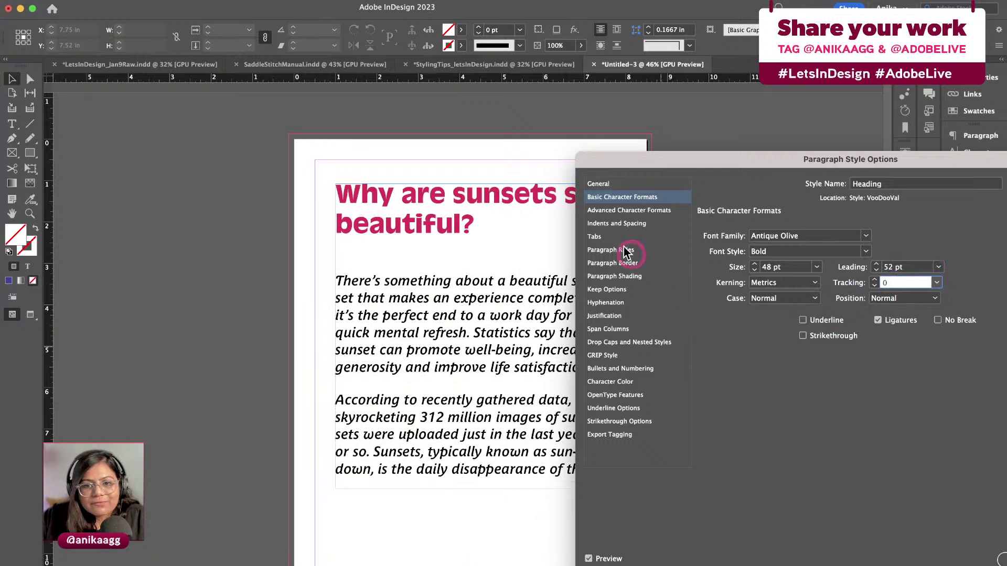
Change the Heading style's character colour from pink to navy R=3 G=16 B=89 and confirm
left_click(608, 304)
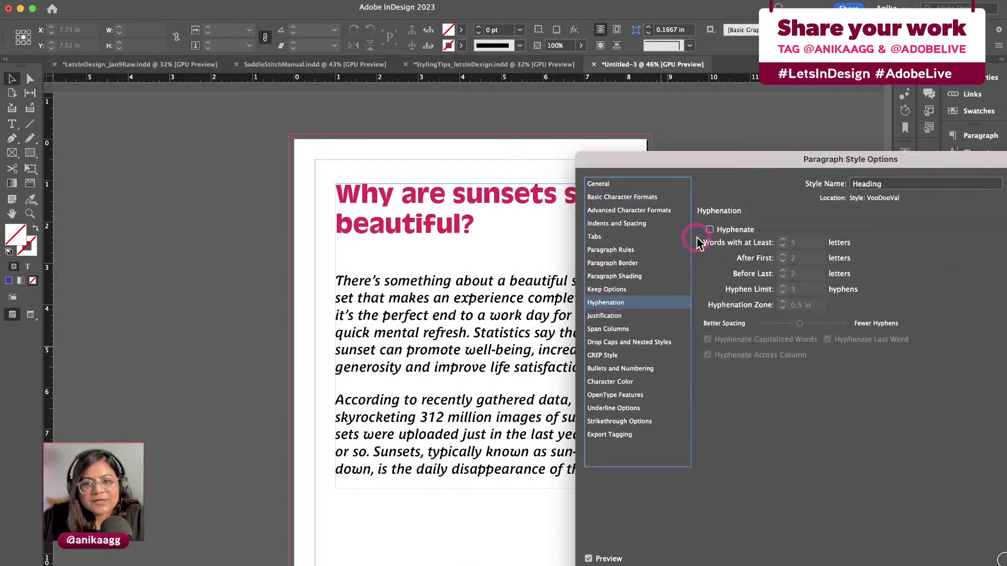
left_click(710, 207)
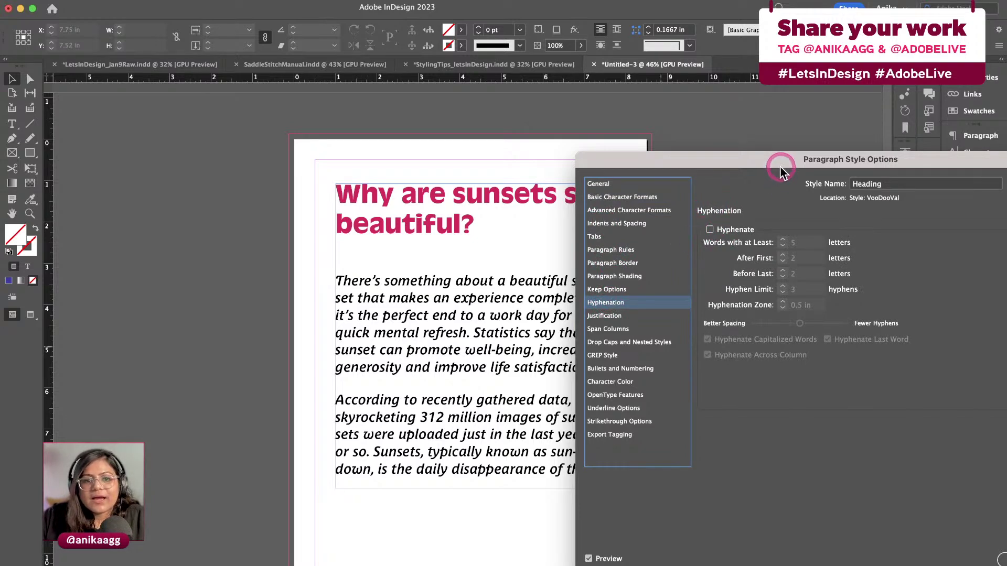
left_click_drag(779, 165, 656, 157)
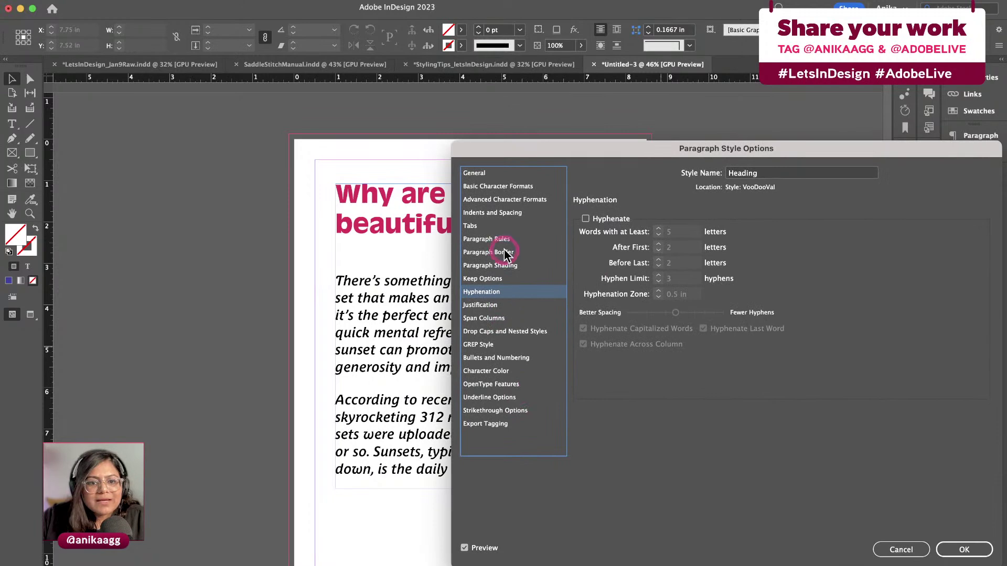
left_click(502, 376)
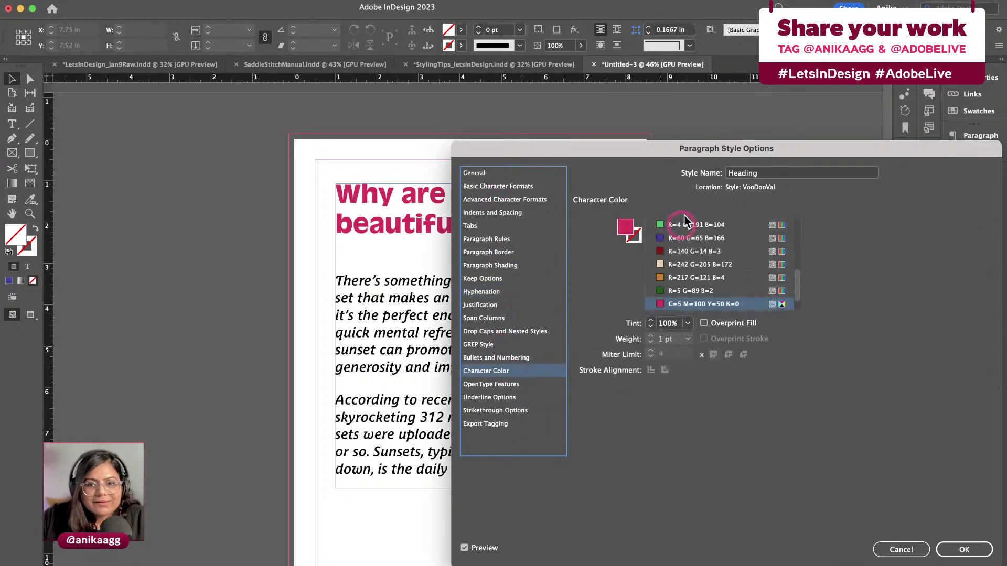
left_click_drag(694, 155, 785, 190)
left_click(788, 307)
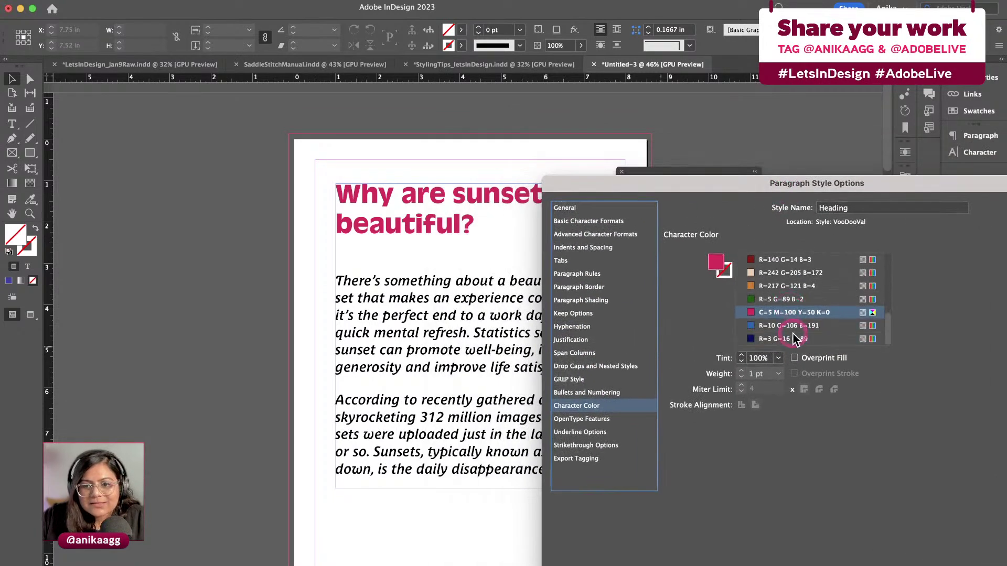
left_click(794, 338)
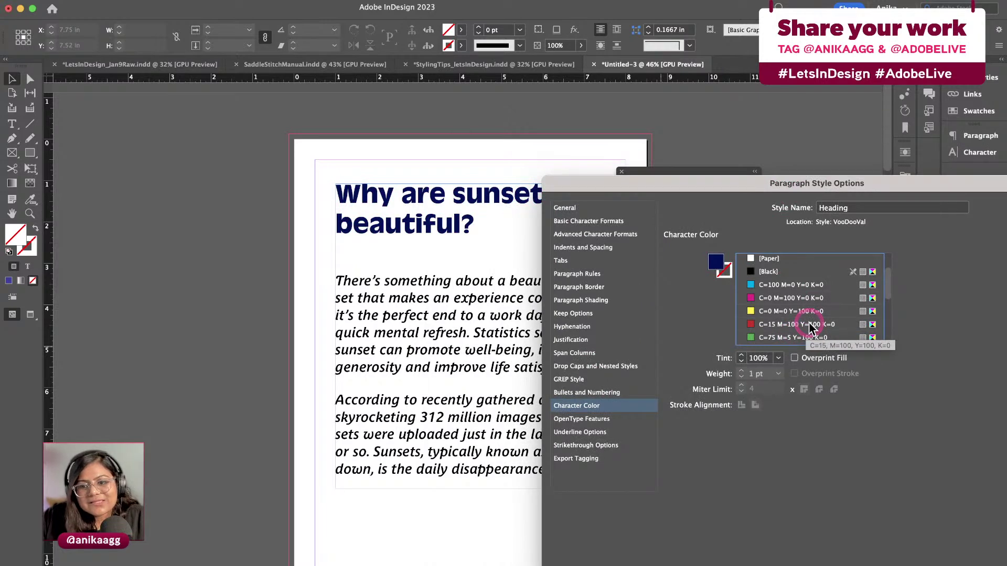
scroll(815, 322, "down", 5)
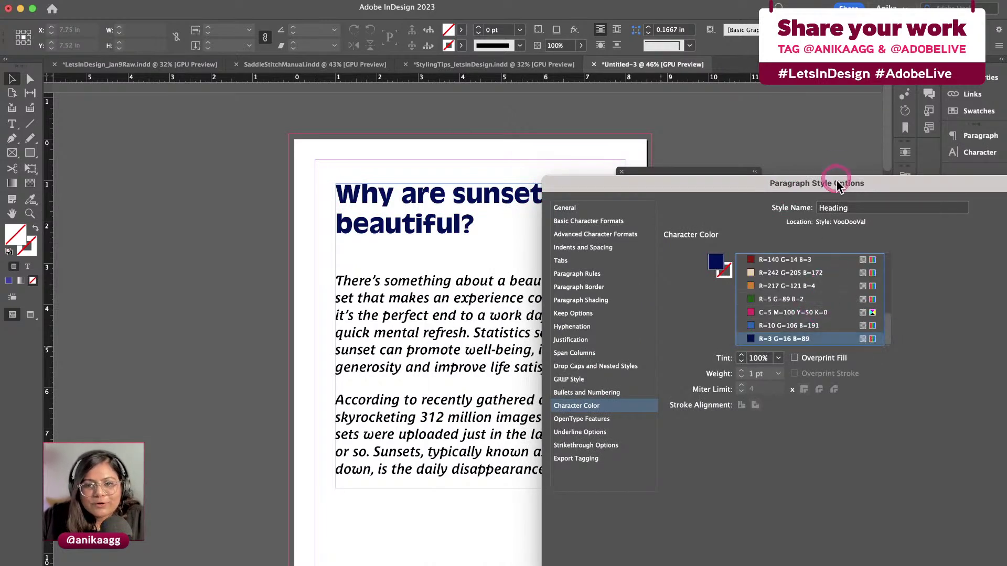
left_click_drag(838, 186, 717, 147)
left_click(924, 545)
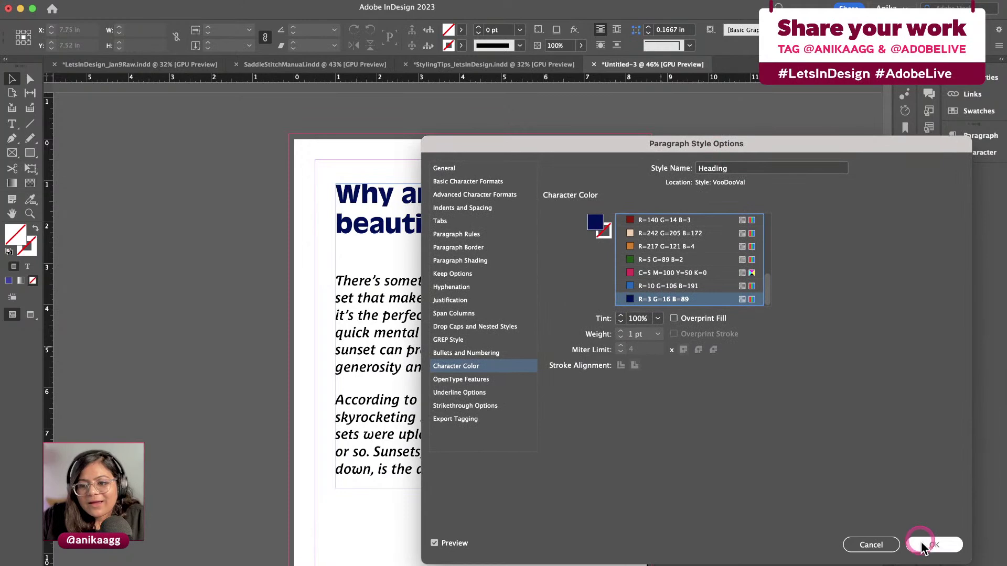
left_click_drag(669, 180, 712, 171)
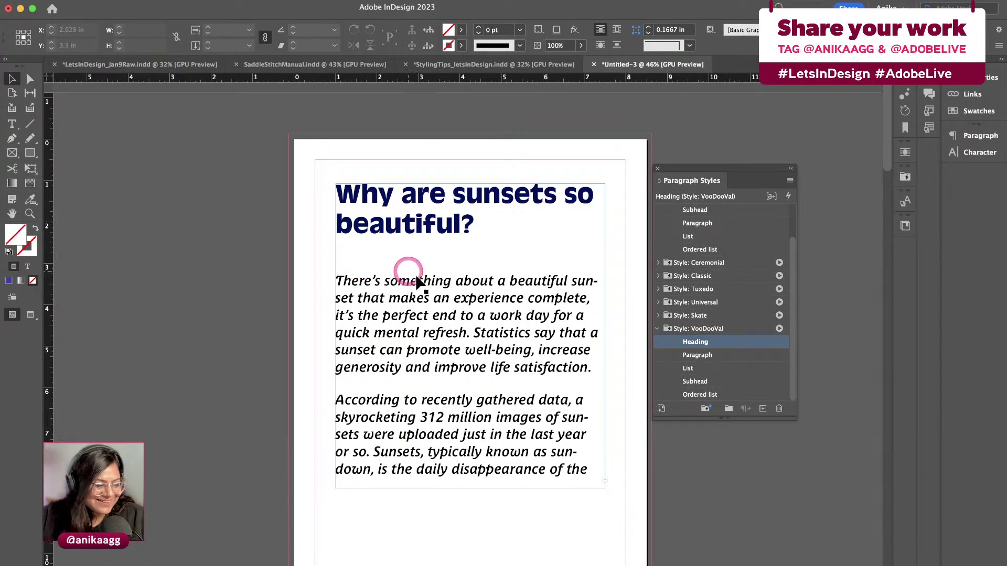
left_click(427, 324)
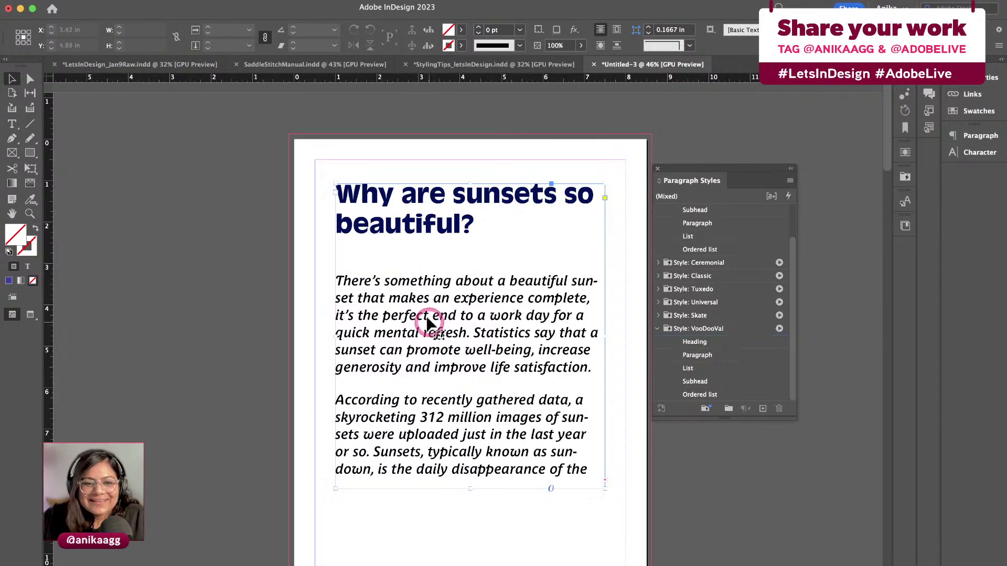
left_click(479, 362)
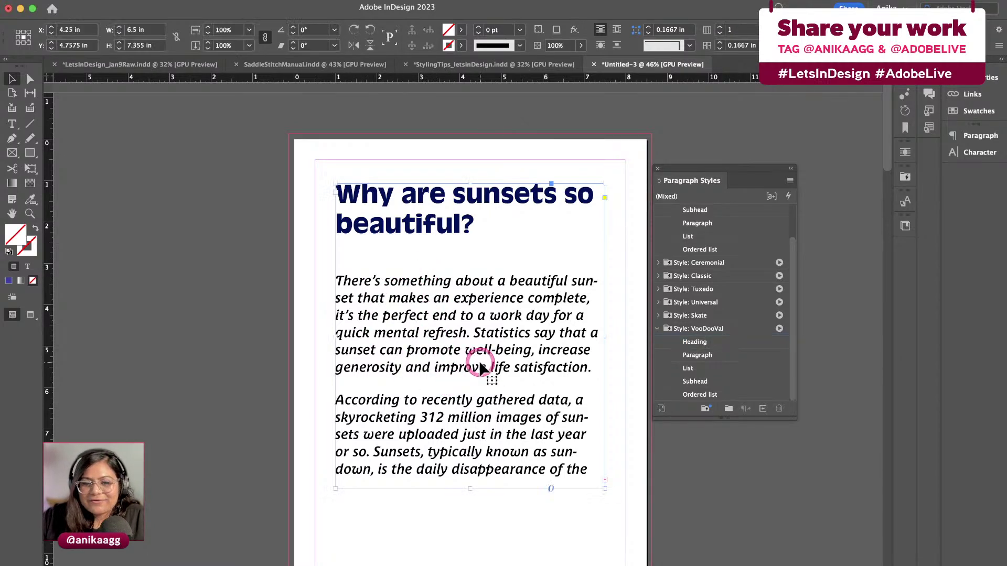
left_click(471, 312)
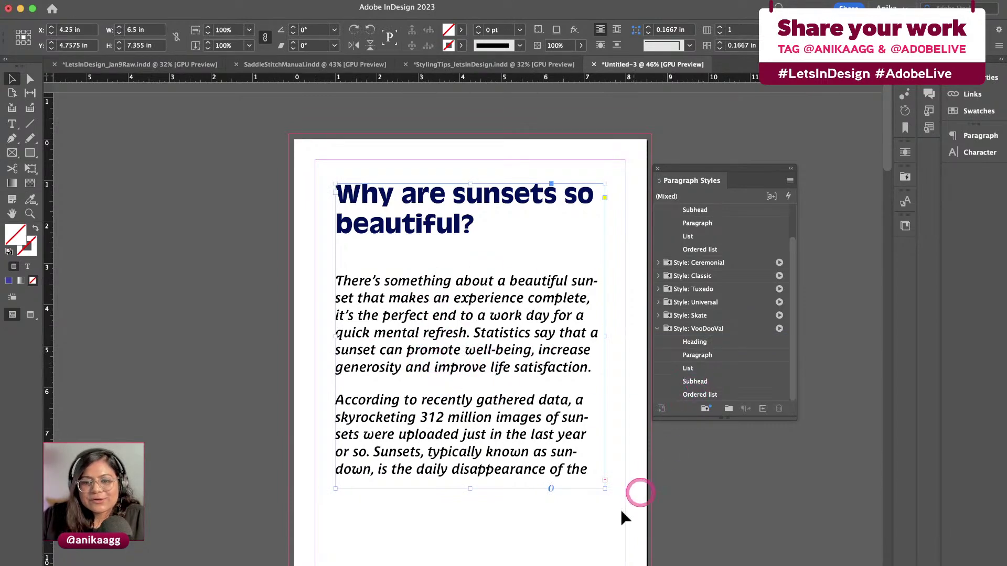
left_click(624, 493)
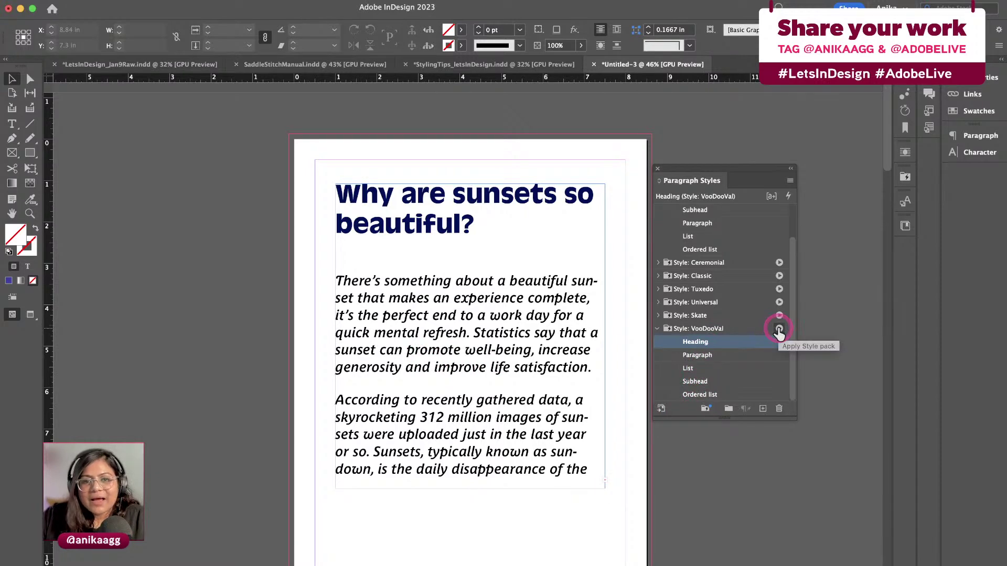
Open the Paragraph style and set its font to Antique Olive Regular
double_click(697, 355)
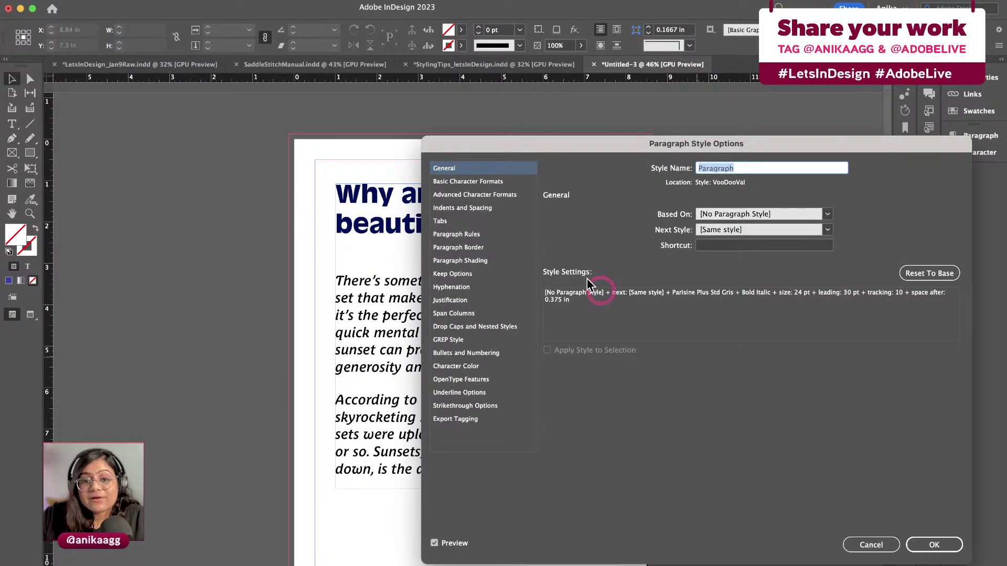
left_click(502, 183)
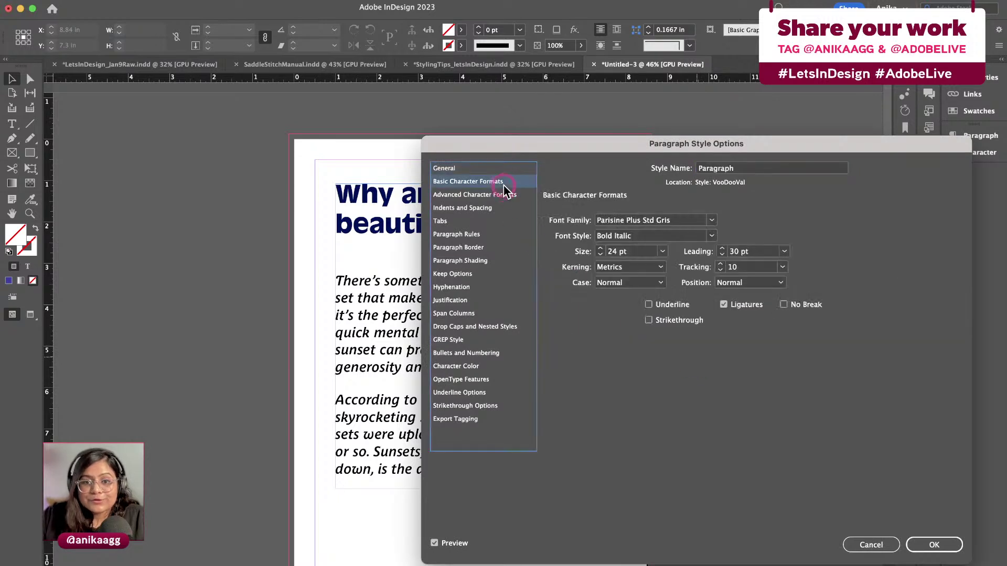
left_click(676, 219)
type("Antique Olive")
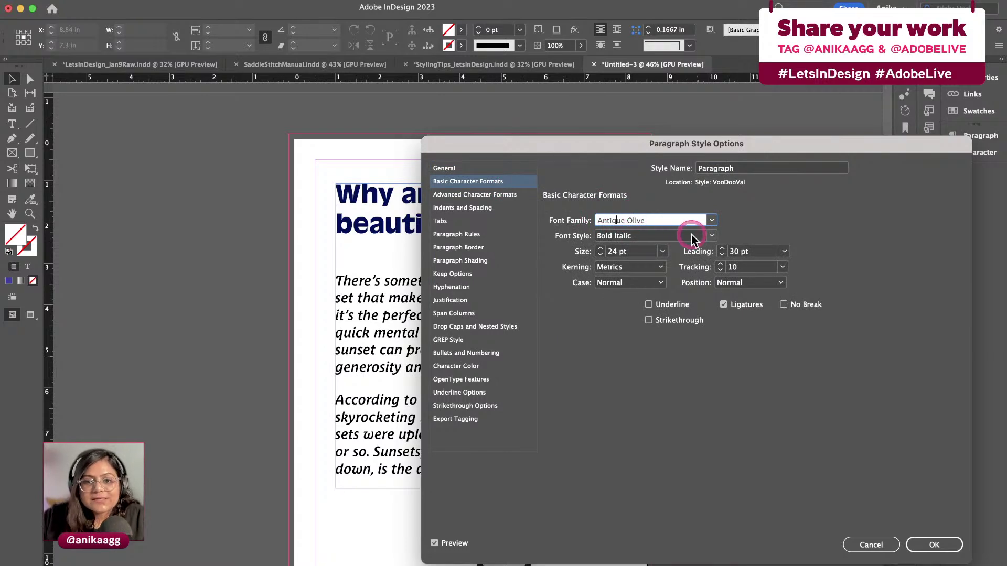
left_click(707, 237)
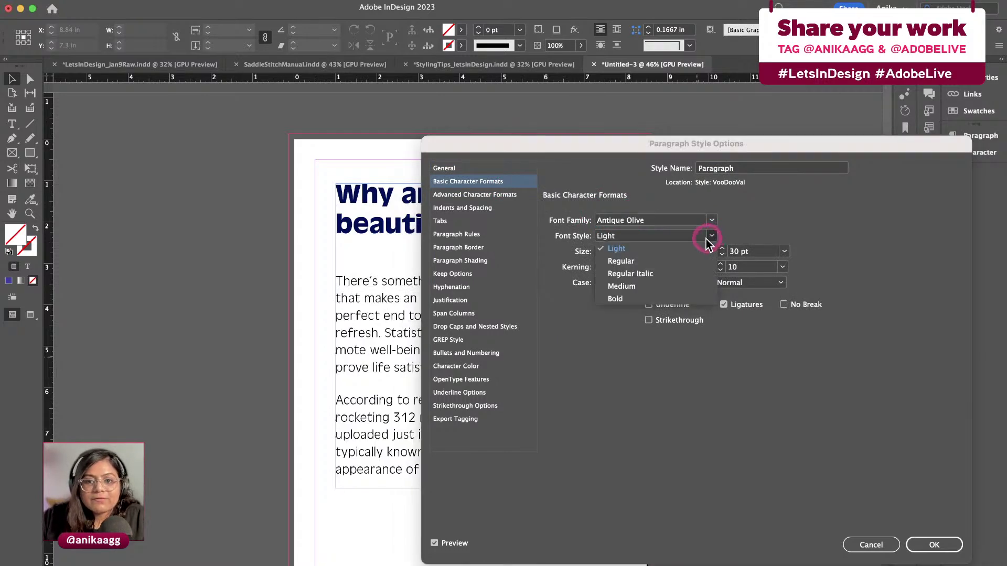
left_click(677, 260)
left_click_drag(686, 143, 856, 145)
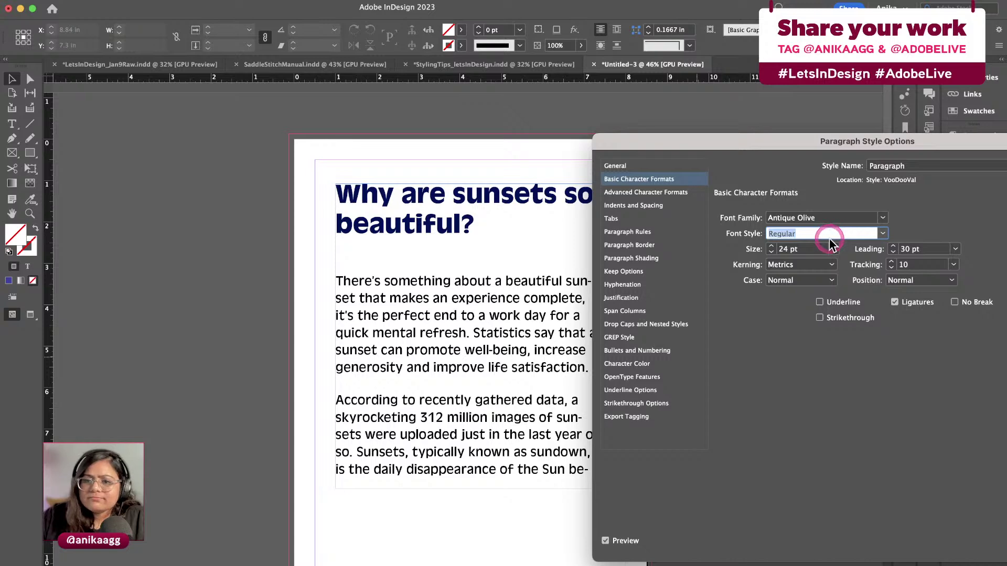
Set the body text size to 24 pt and leading to 29 pt, keeping Metrics kerning
left_click(834, 249)
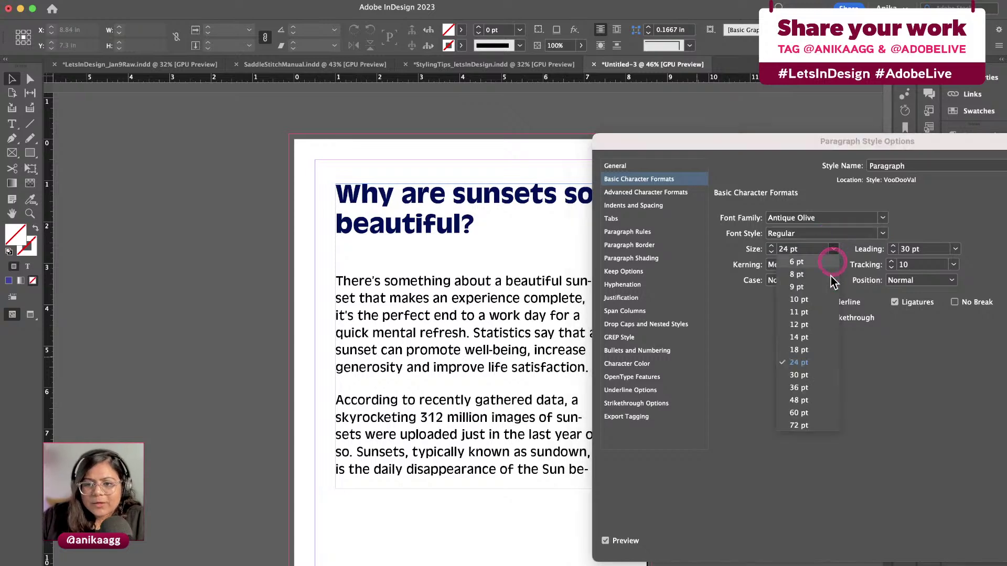
left_click(817, 352)
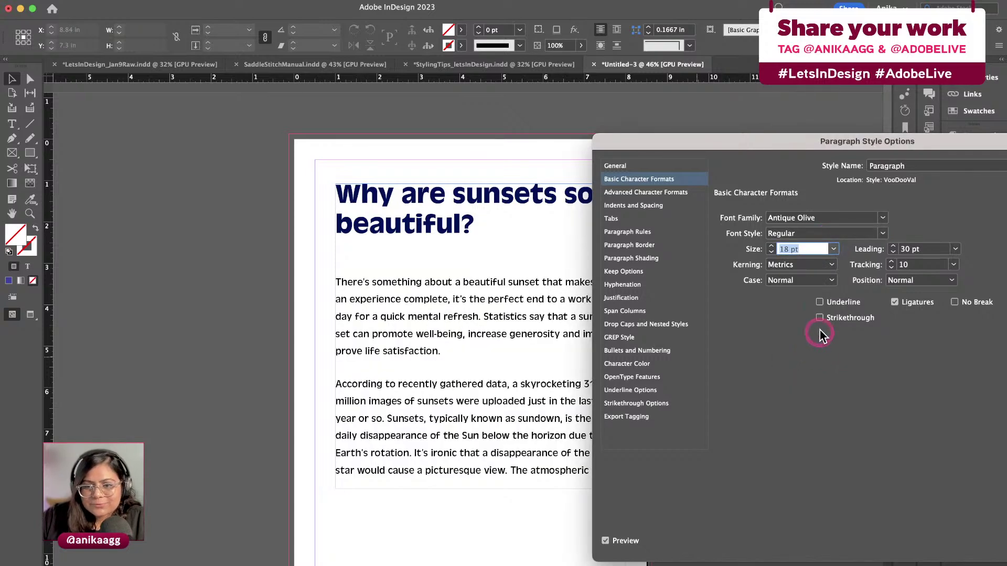
left_click(834, 250)
left_click(808, 360)
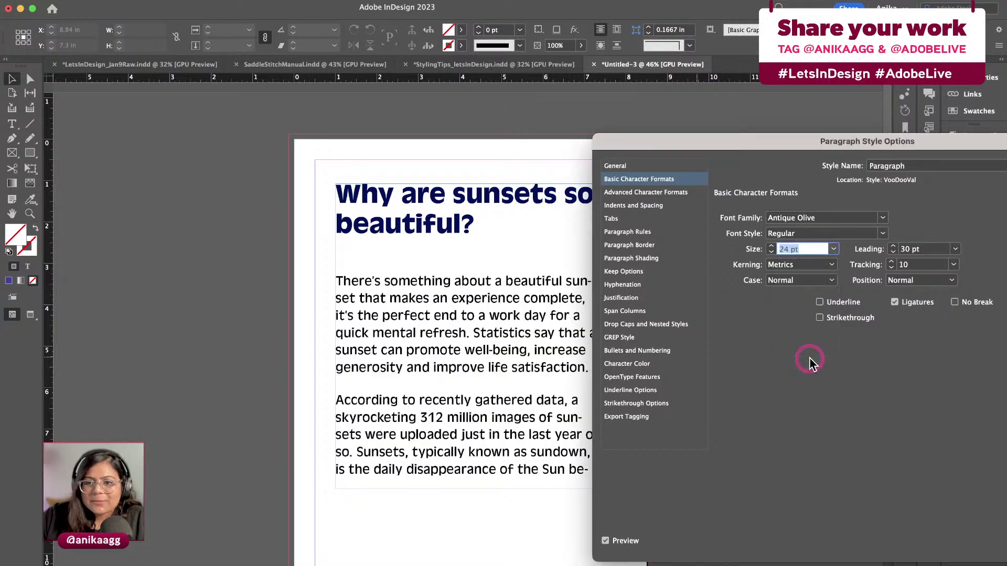
left_click(917, 249)
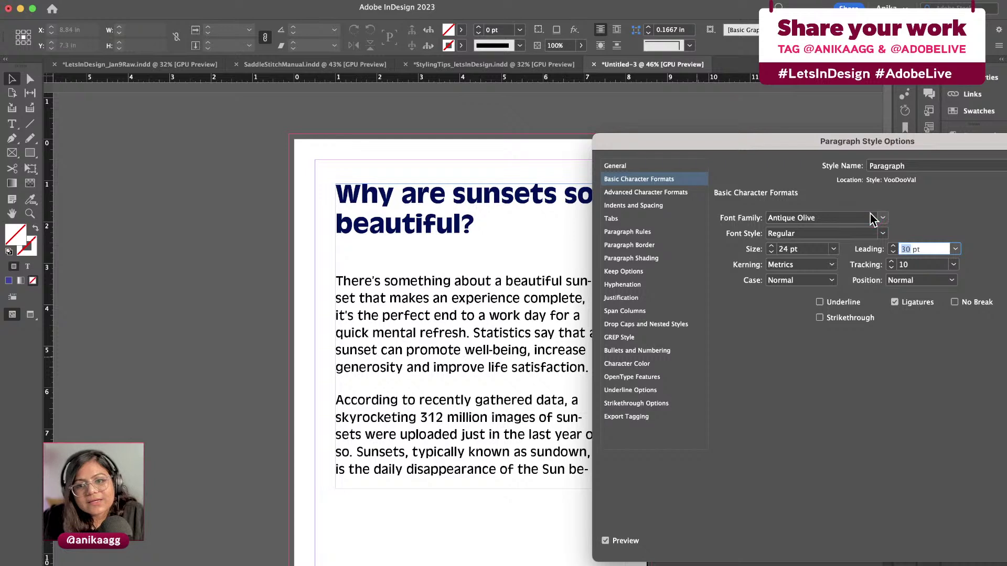
type("29")
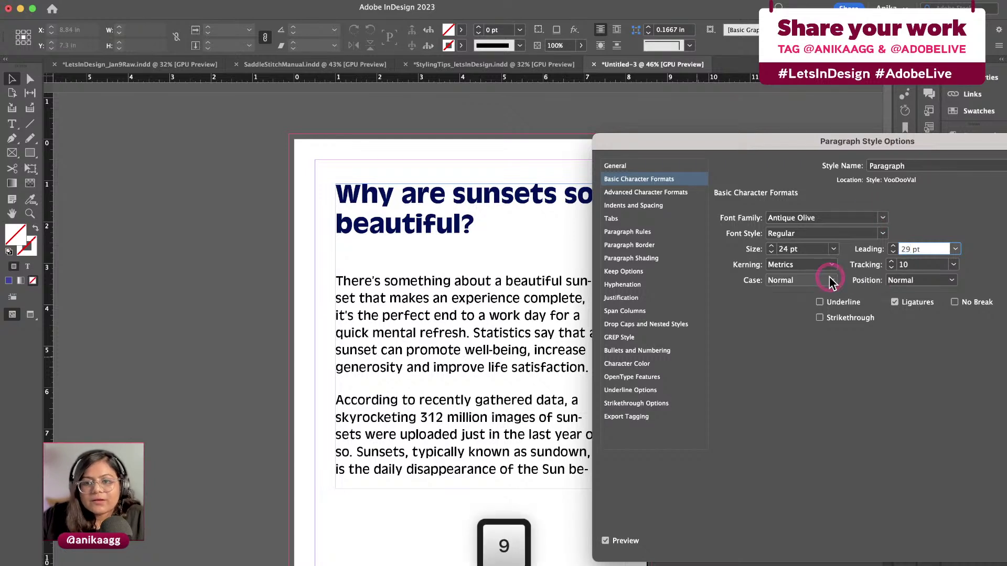
left_click(798, 264)
left_click(798, 263)
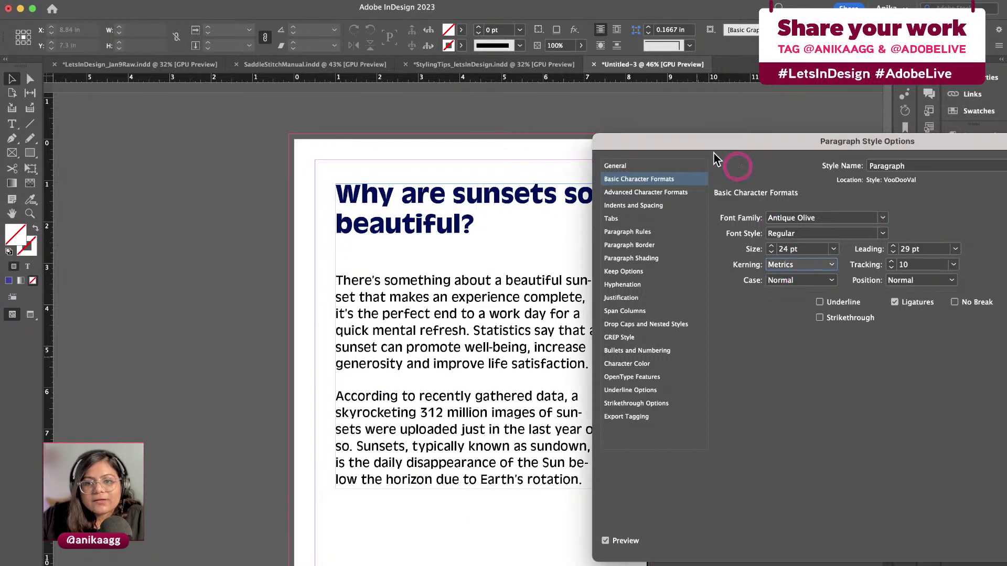
left_click(632, 285)
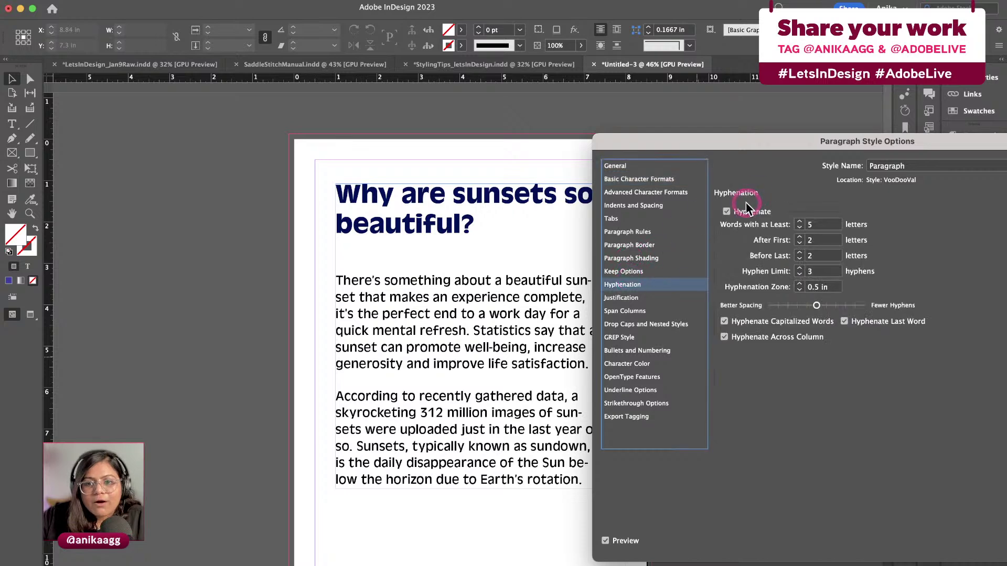
Turn hyphenation off for the Paragraph style
left_click(729, 211)
left_click_drag(734, 153, 778, 150)
left_click(770, 215)
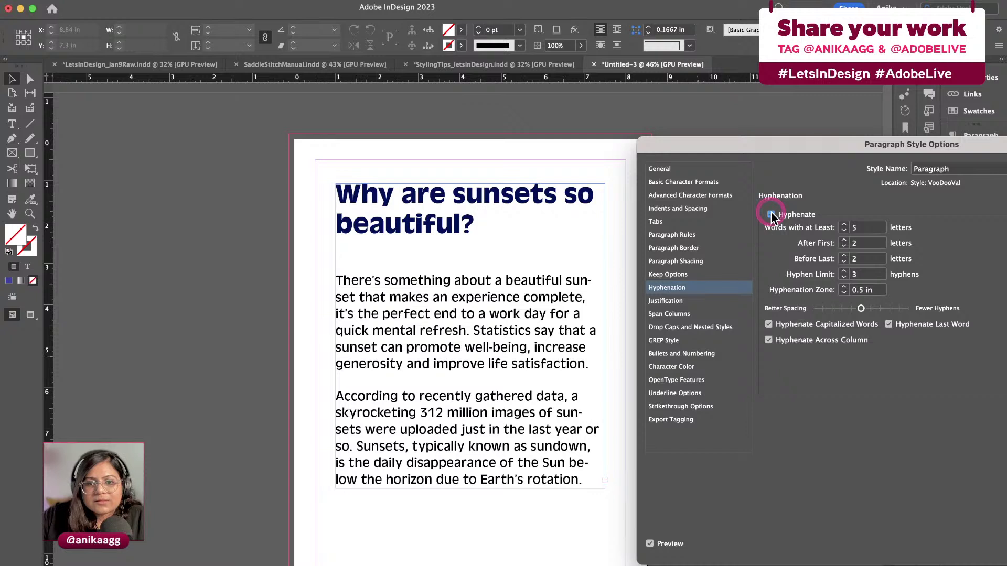
left_click(771, 214)
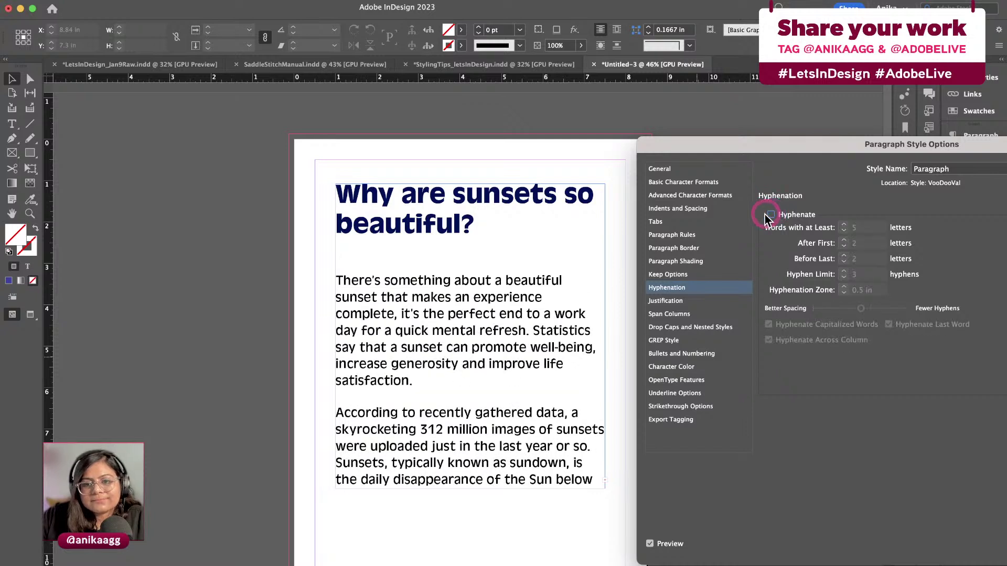
left_click(741, 296)
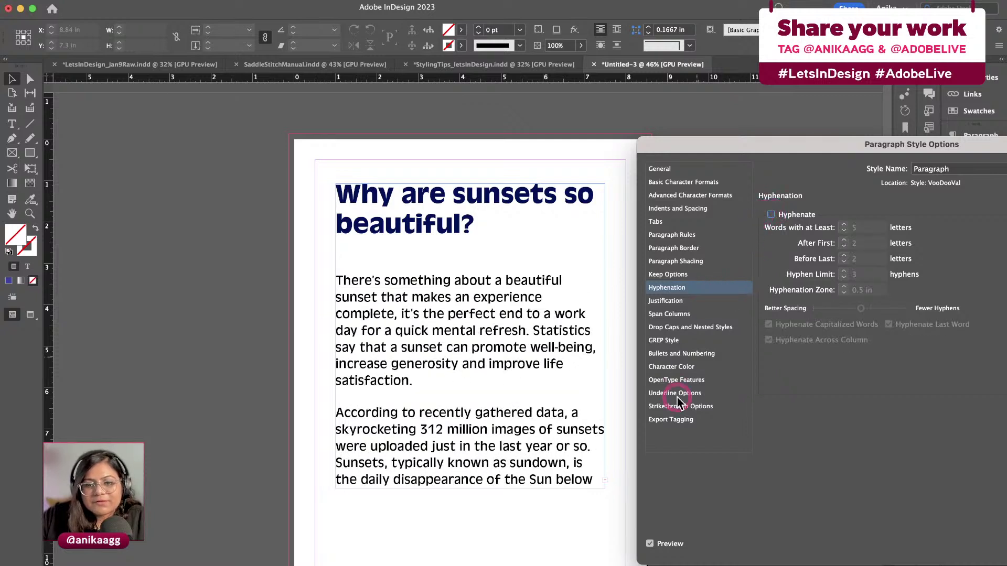
left_click_drag(798, 142, 697, 149)
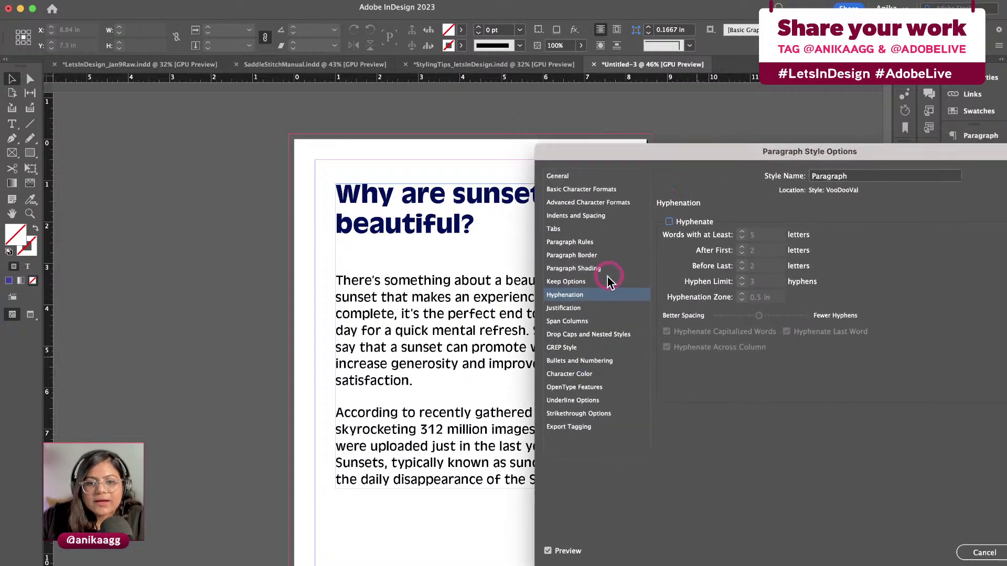
left_click(585, 242)
Set the space after each paragraph to 0.25 in
left_click(588, 219)
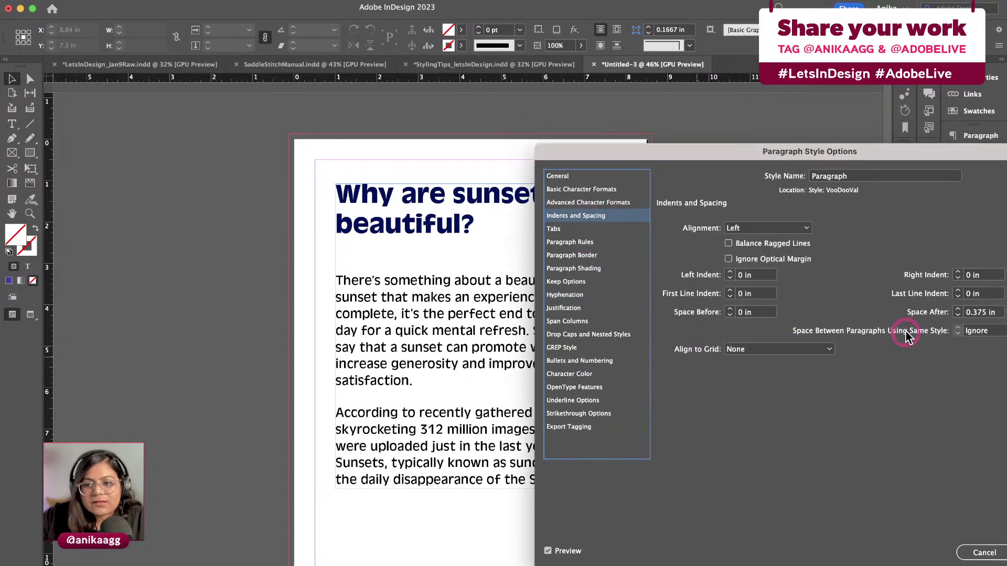
left_click(959, 312)
left_click(959, 316)
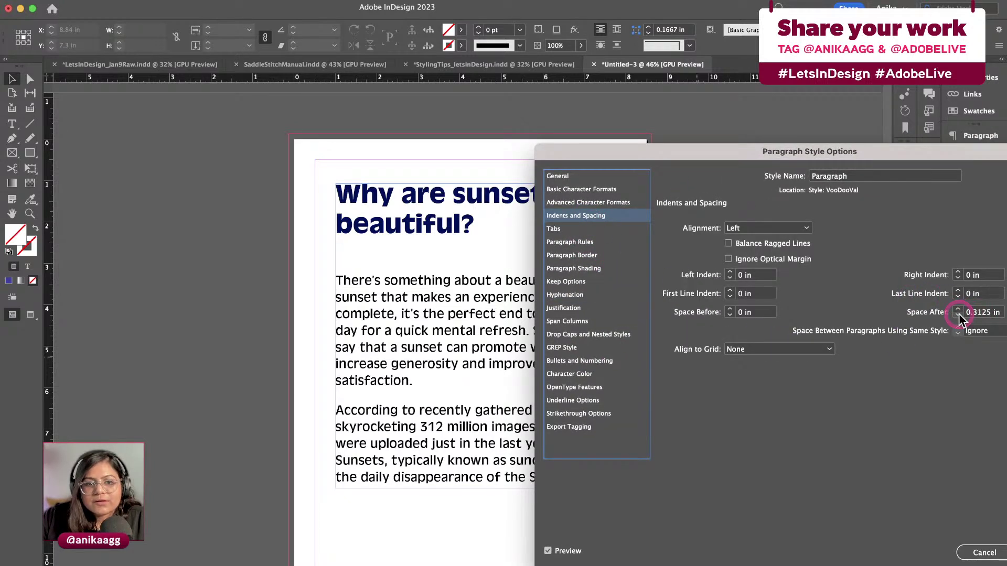
left_click(959, 316)
left_click(959, 316)
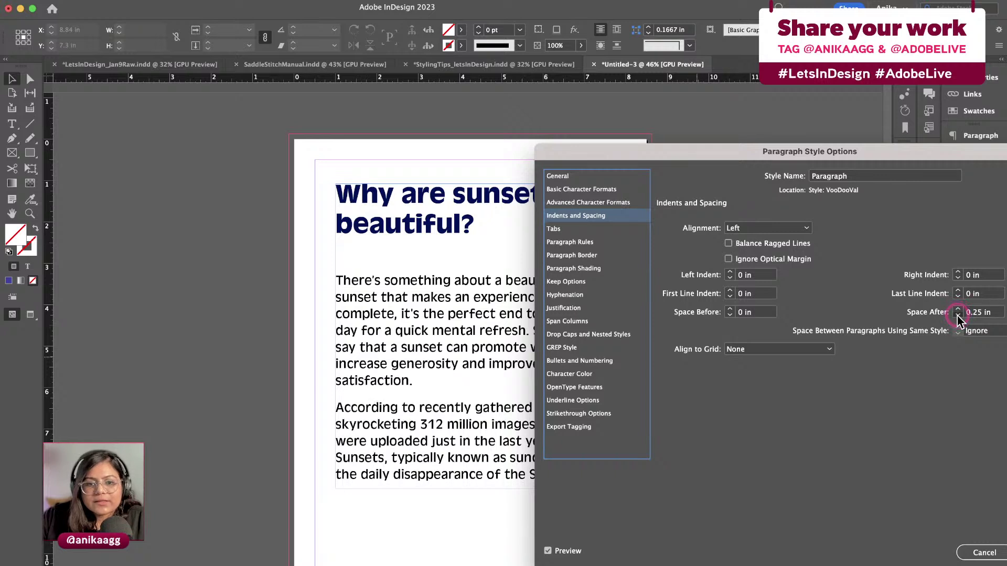
left_click(958, 316)
left_click(959, 316)
left_click(957, 311)
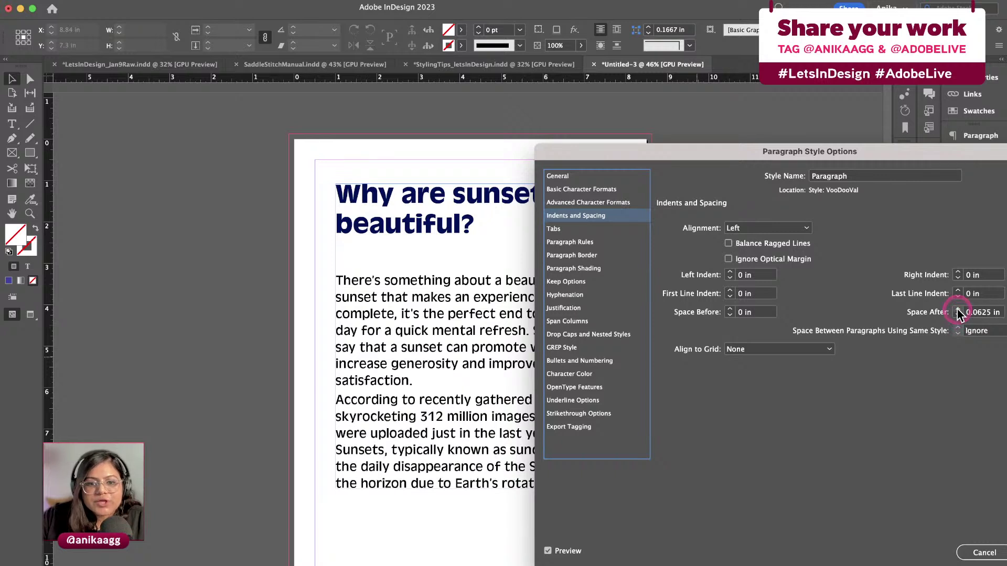
left_click(958, 311)
left_click(957, 310)
left_click(957, 311)
left_click(958, 310)
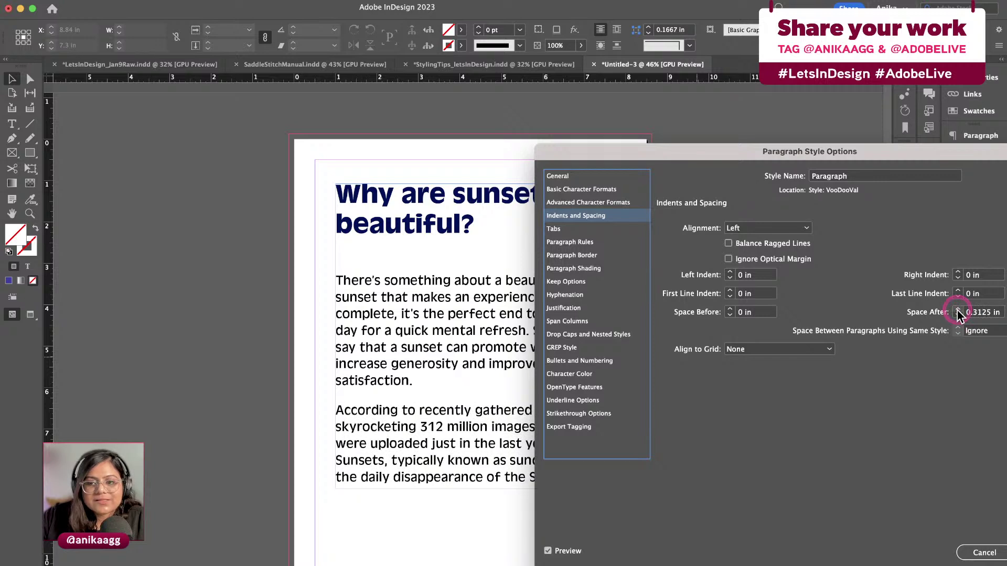
left_click(958, 316)
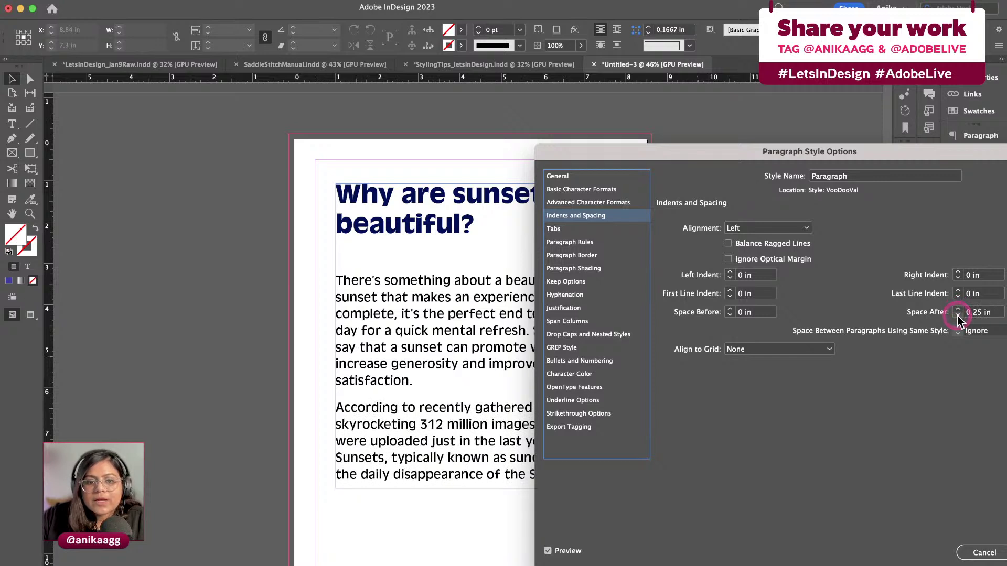
Make the body text navy R=3 G=16 B=89 and confirm the style changes
left_click(590, 378)
scroll(777, 303, "down", 3)
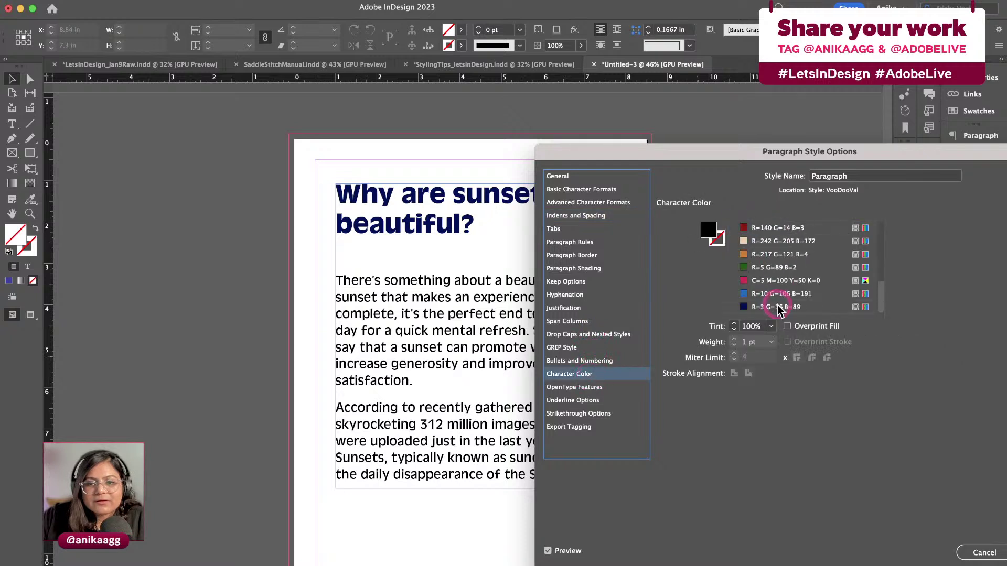
left_click(776, 309)
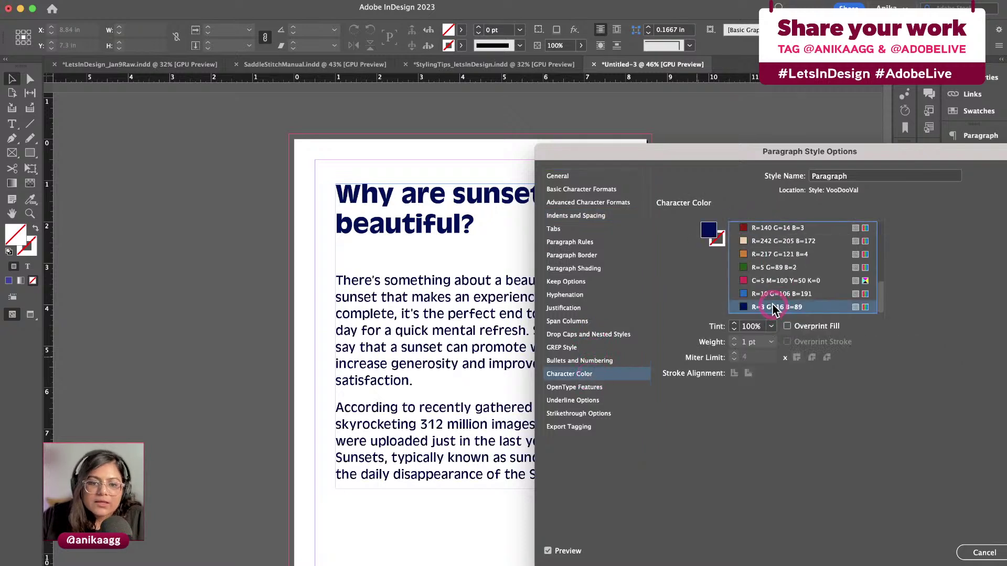
left_click_drag(773, 151, 685, 146)
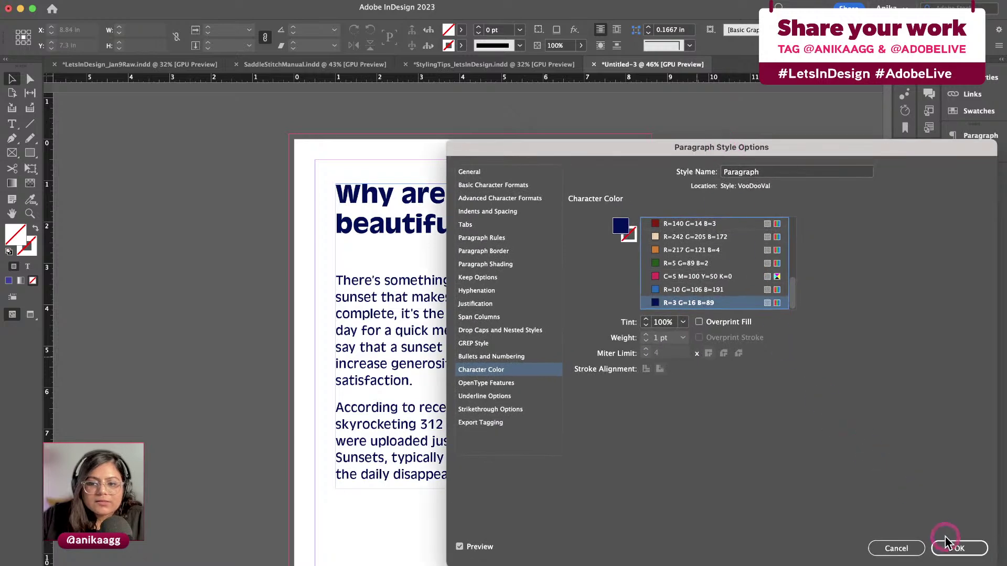
left_click(945, 539)
left_click(466, 470)
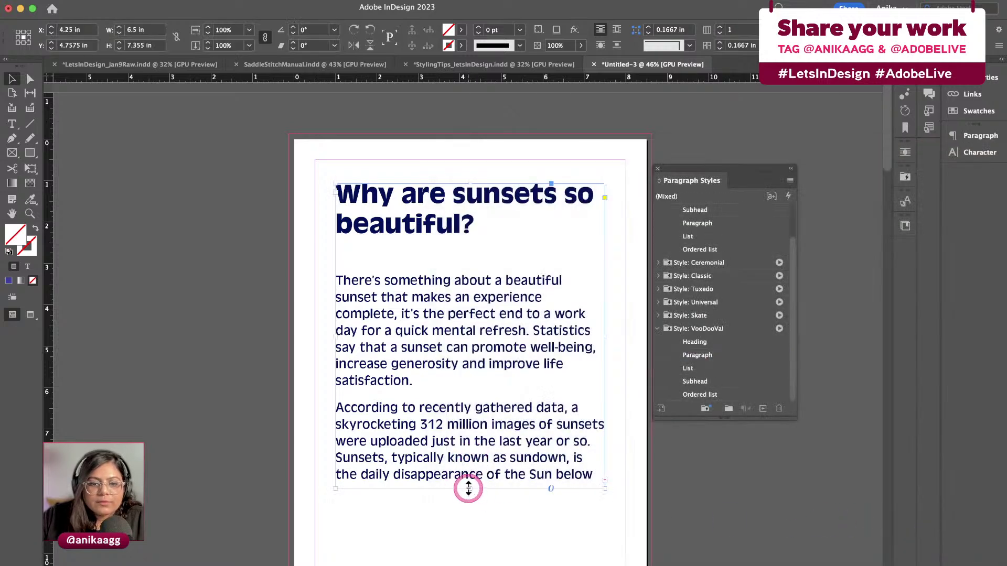
Resize the article's text frame, extending it downward and toward the right page corner
left_click_drag(468, 489, 469, 564)
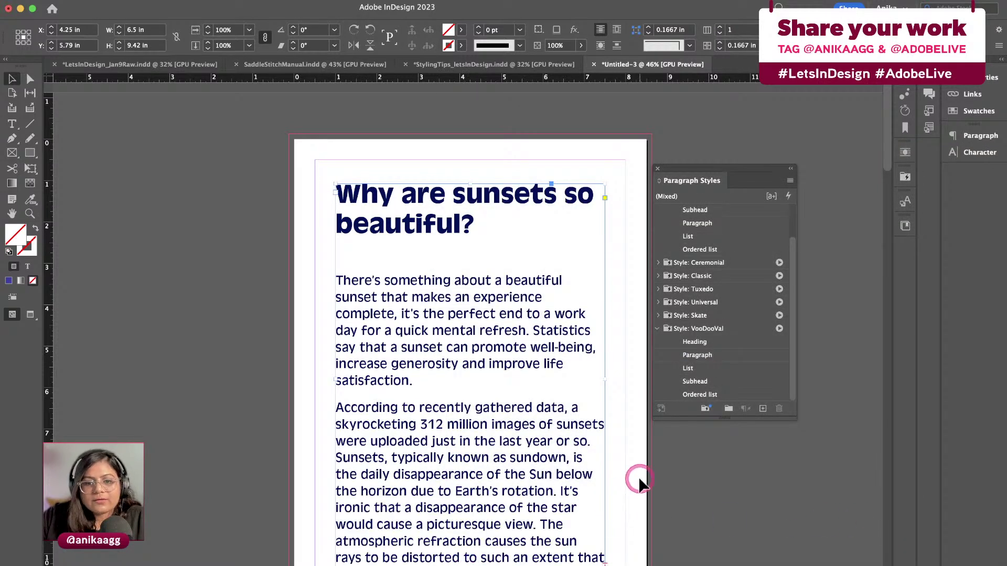
left_click_drag(604, 377, 632, 378)
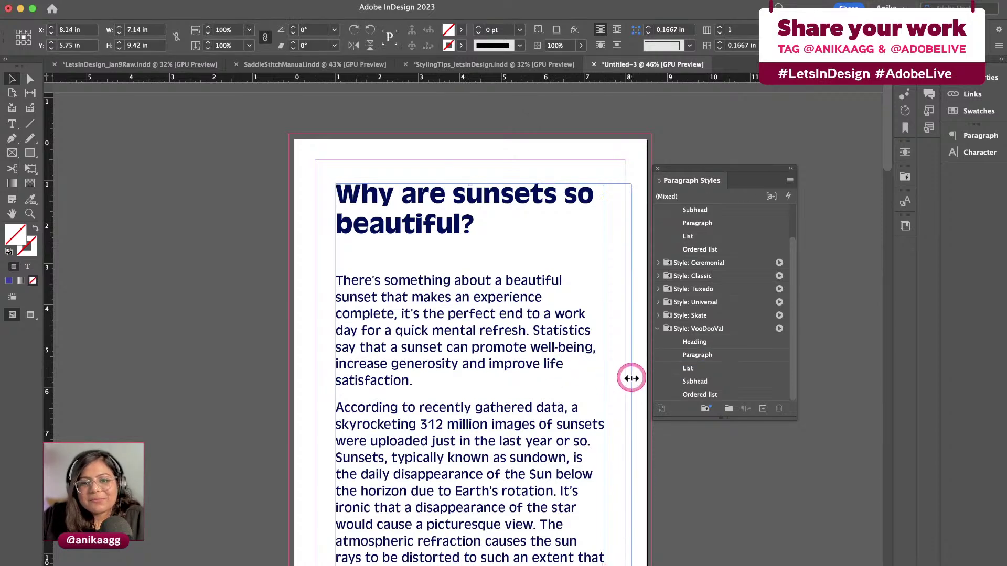
left_click_drag(440, 198, 433, 175)
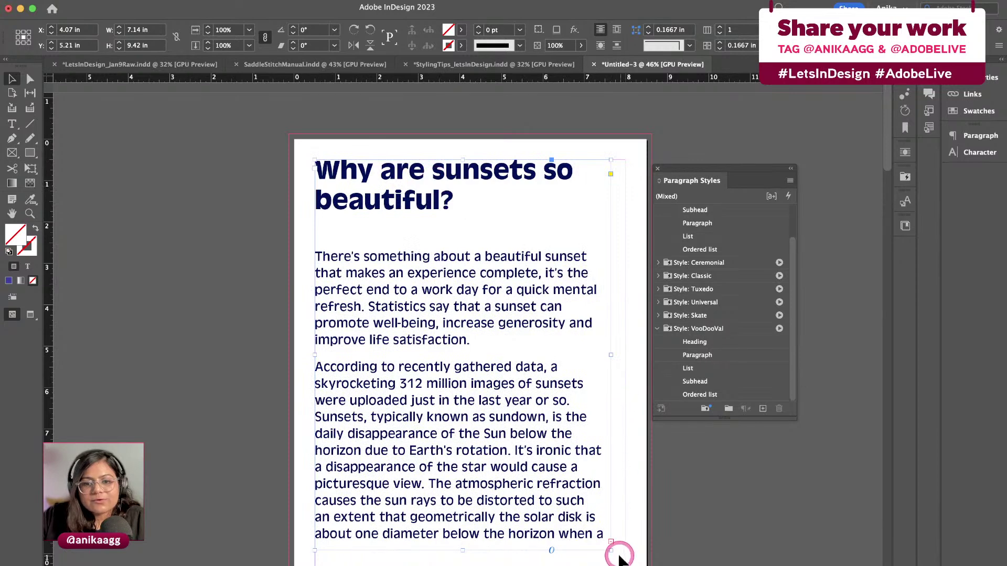
left_click_drag(611, 548, 623, 565)
left_click(603, 551)
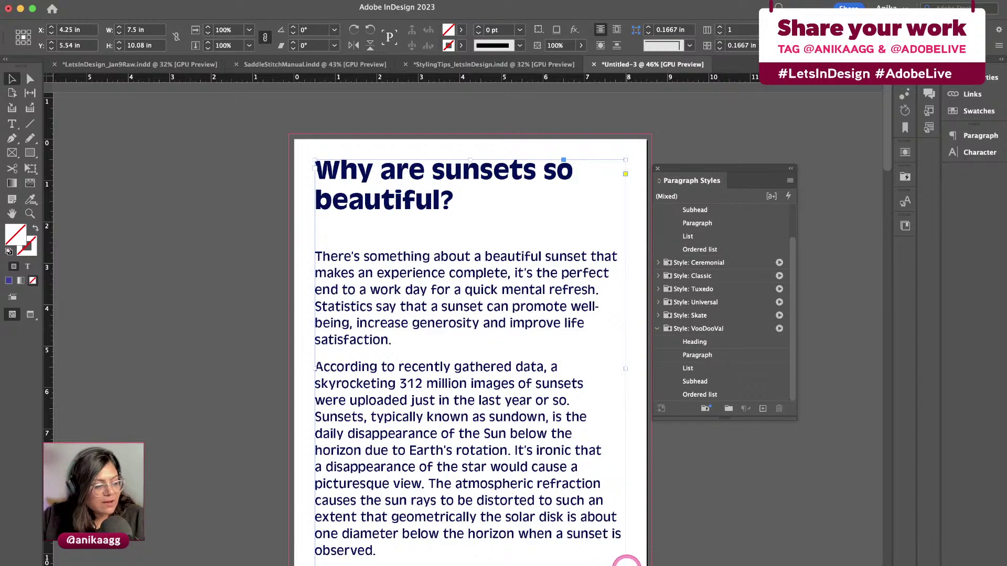
left_click(636, 415)
Shift the sunset article's frame slightly down and right, checking the result in Preview
key("w")
key("w")
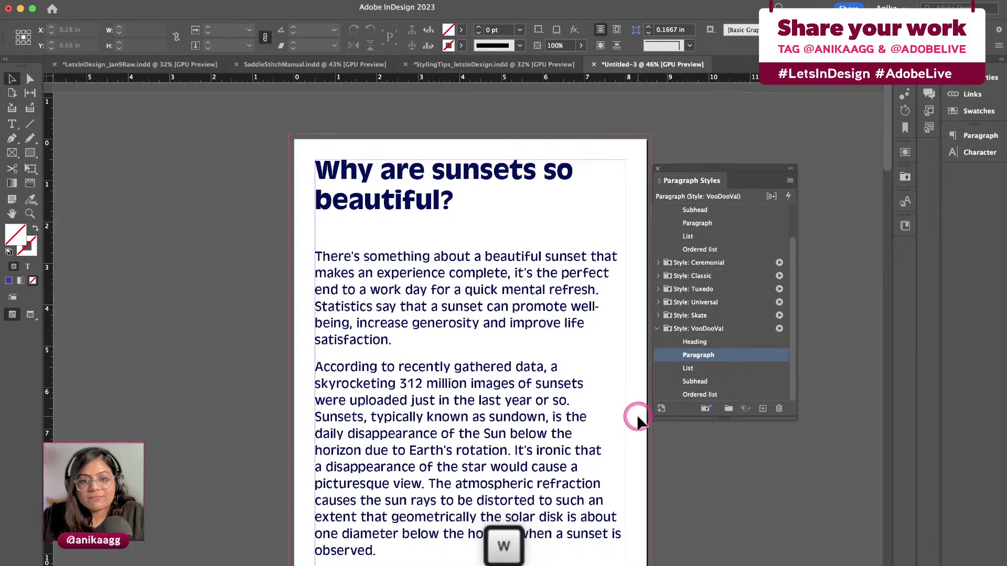
left_click(494, 321)
left_click(461, 176)
key("alt")
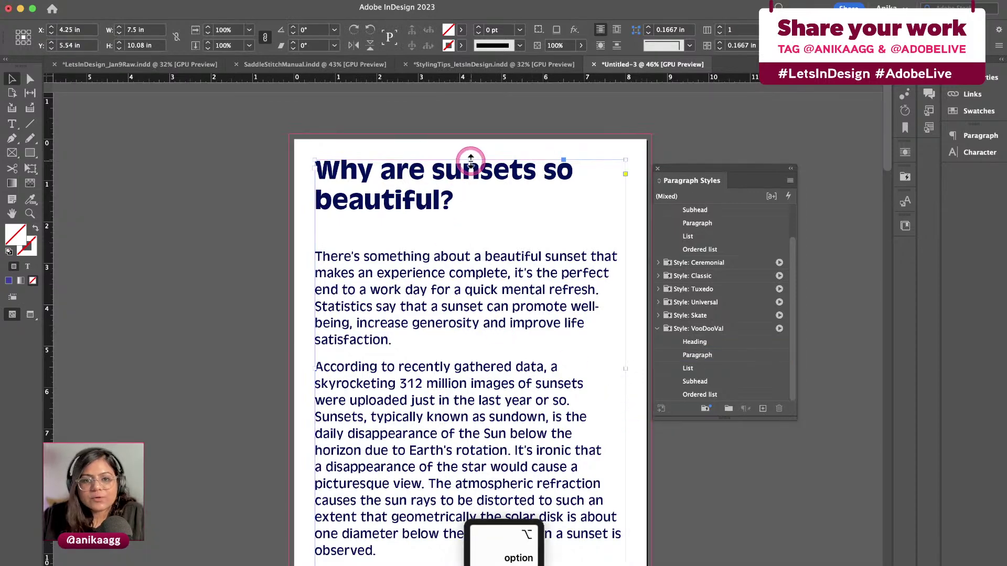
left_click_drag(425, 182, 438, 215)
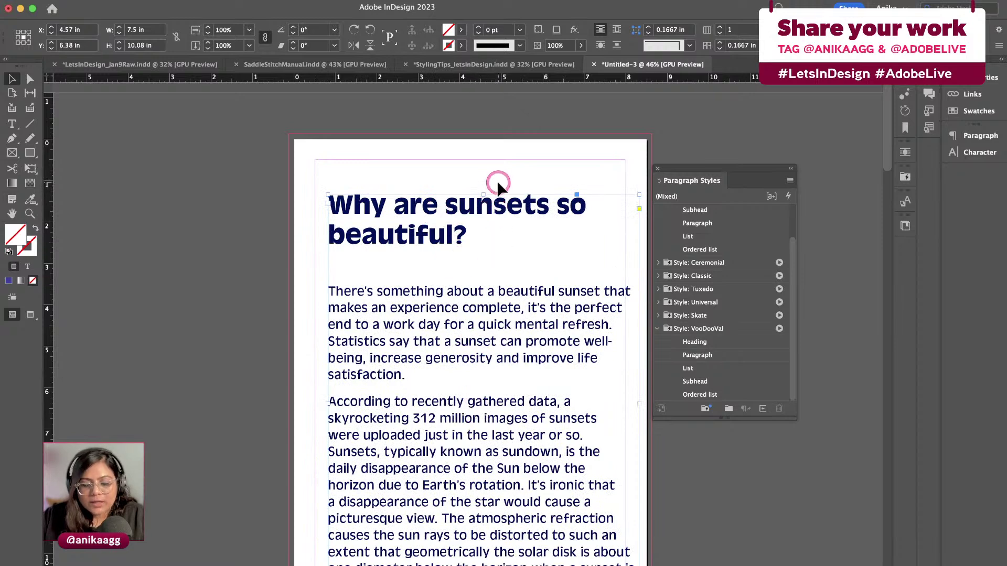
left_click(498, 187)
key("w")
key("w")
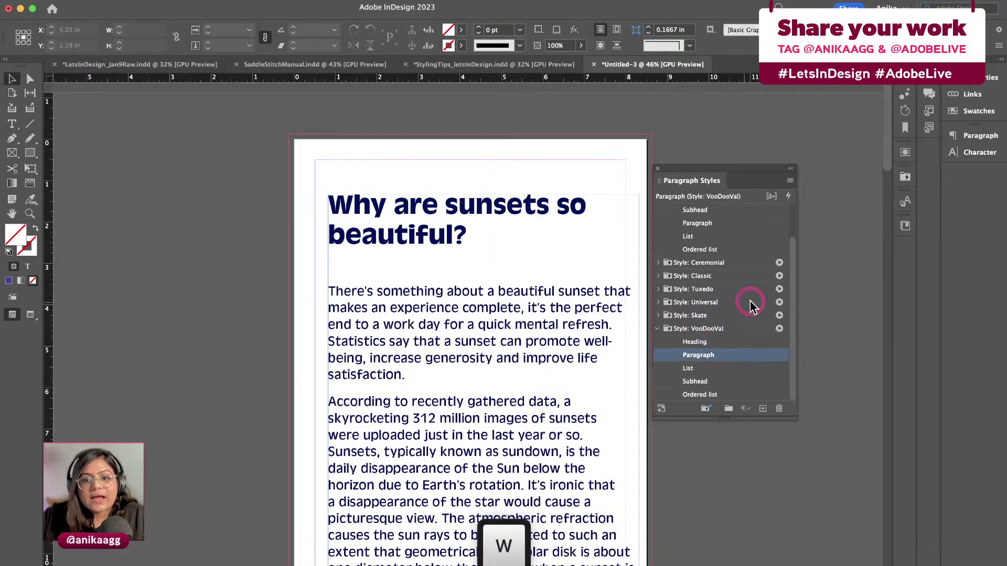
Apply the Ceremonial style pack, move the frame back to the top-left margin, then reapply VooDooVal
left_click(499, 249)
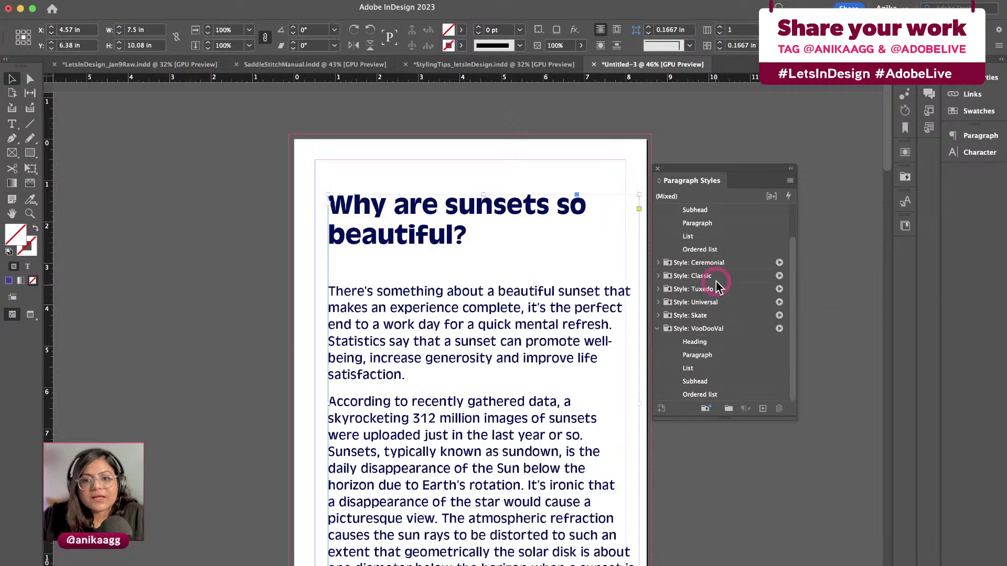
left_click(779, 263)
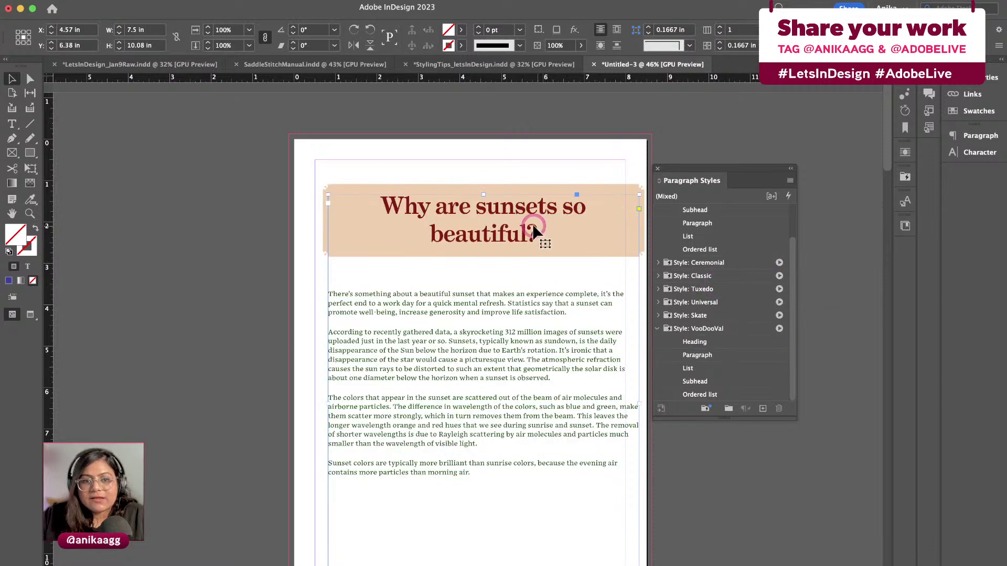
left_click_drag(533, 232, 527, 202)
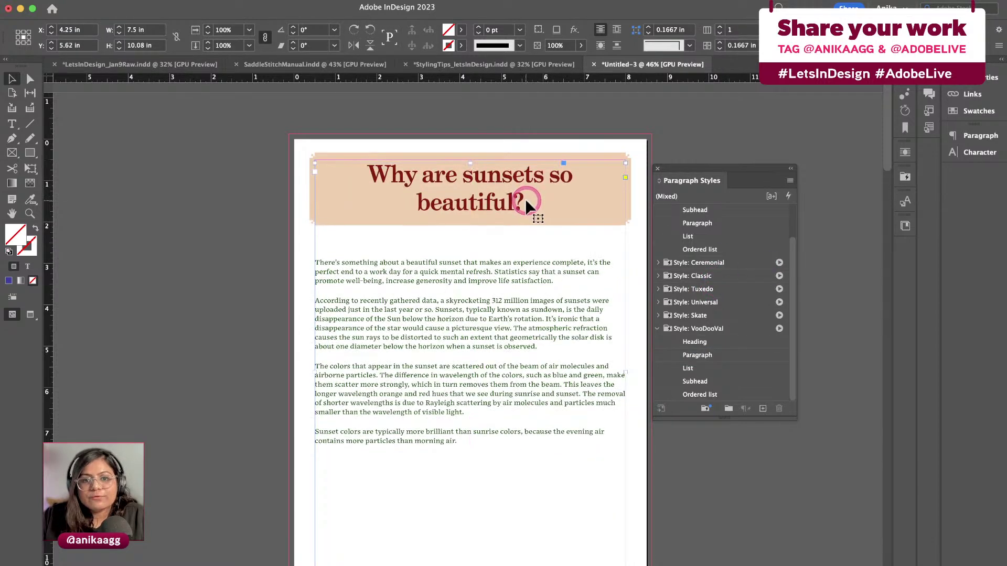
left_click(779, 330)
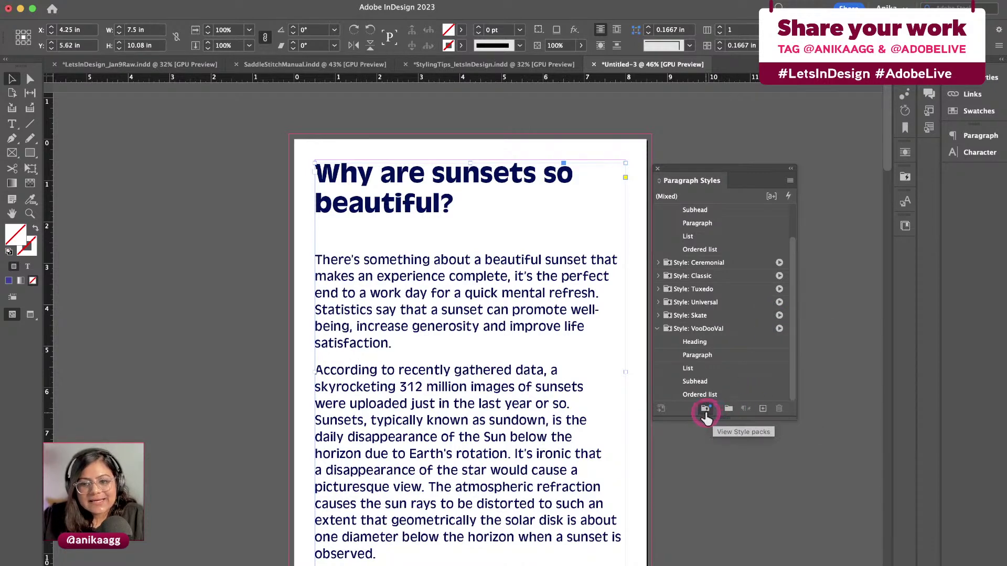
Browse the style pack previews and the Paragraph Styles options menu
left_click(706, 412)
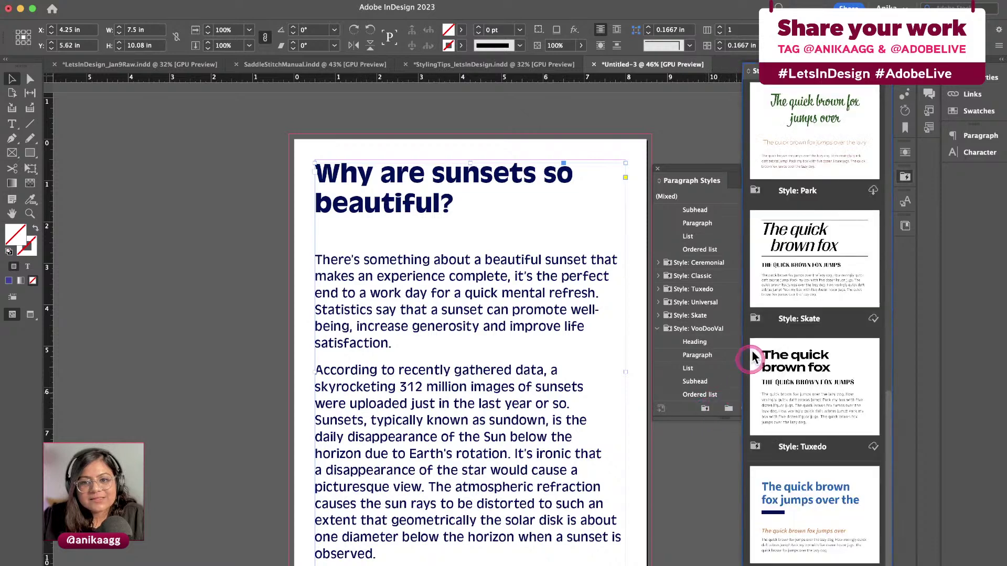
scroll(801, 428, "up", 10)
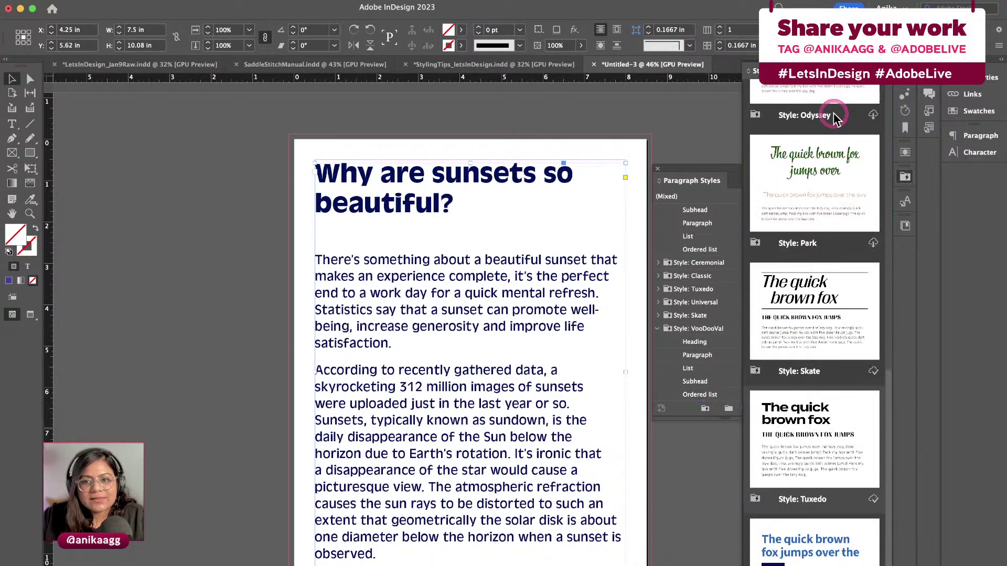
left_click(748, 348)
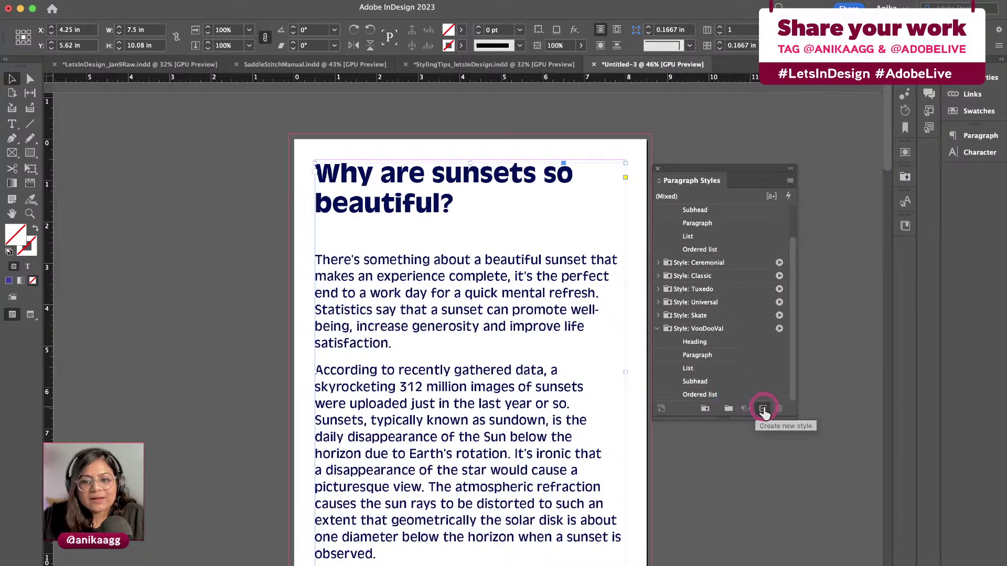
left_click(790, 180)
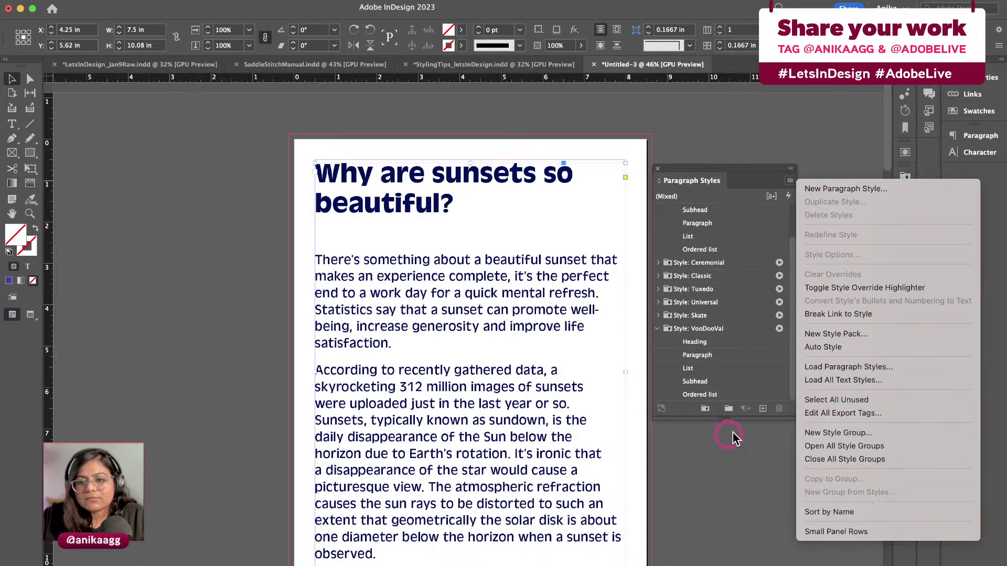
left_click(790, 378)
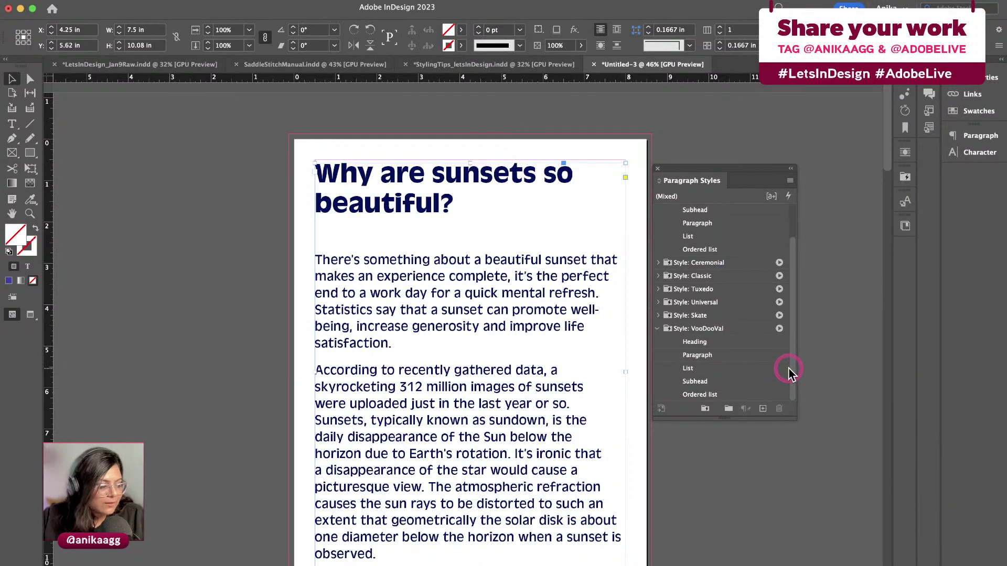
Move the styles panel aside and delete the sunset article's text frame
left_click_drag(766, 168, 839, 177)
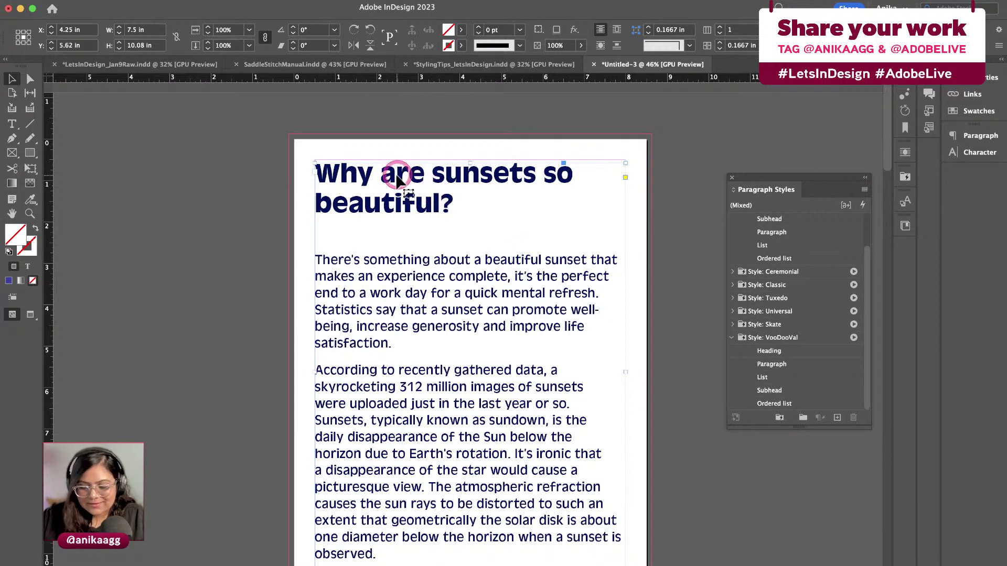
key("Delete")
key("super+Tab")
key("super+Tab")
key("super+Tab")
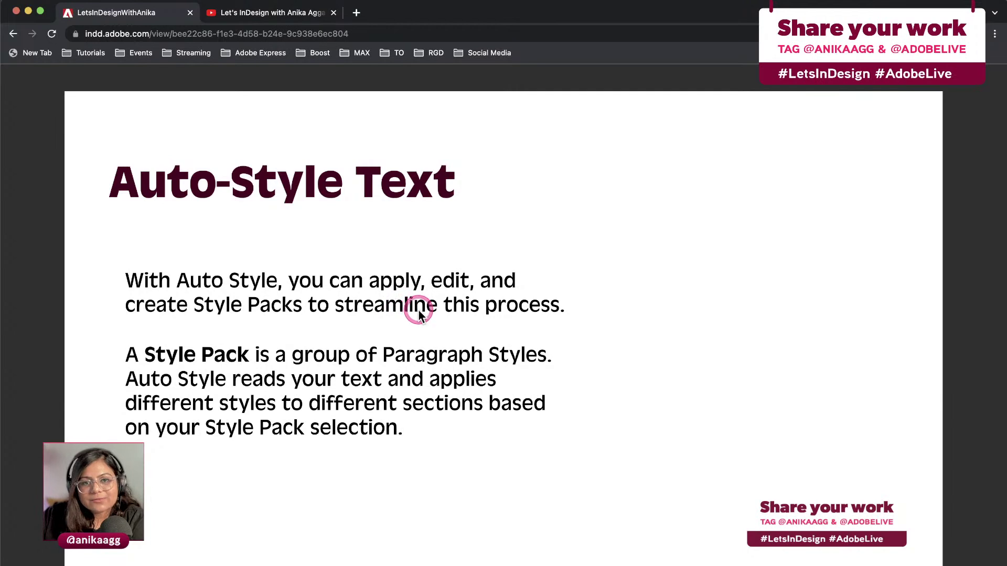
Advance to the Share your work slide and open the two tagged social media profiles
key("Right")
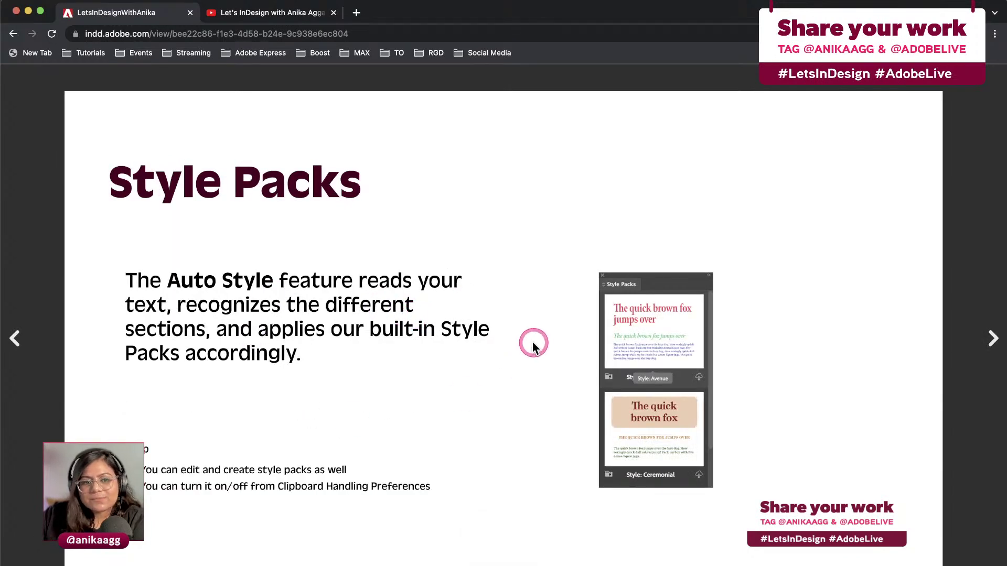
key("Right")
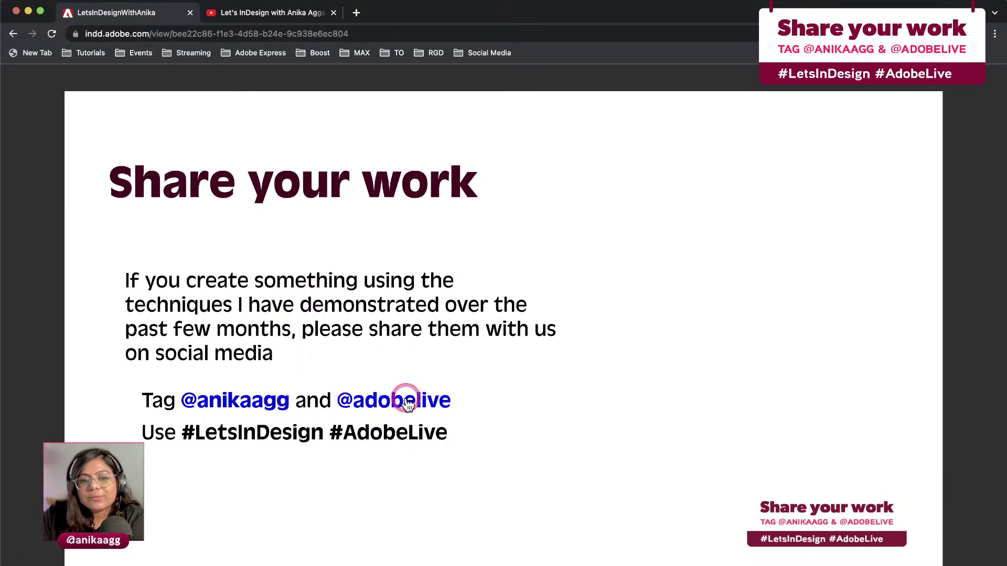
left_click(256, 399)
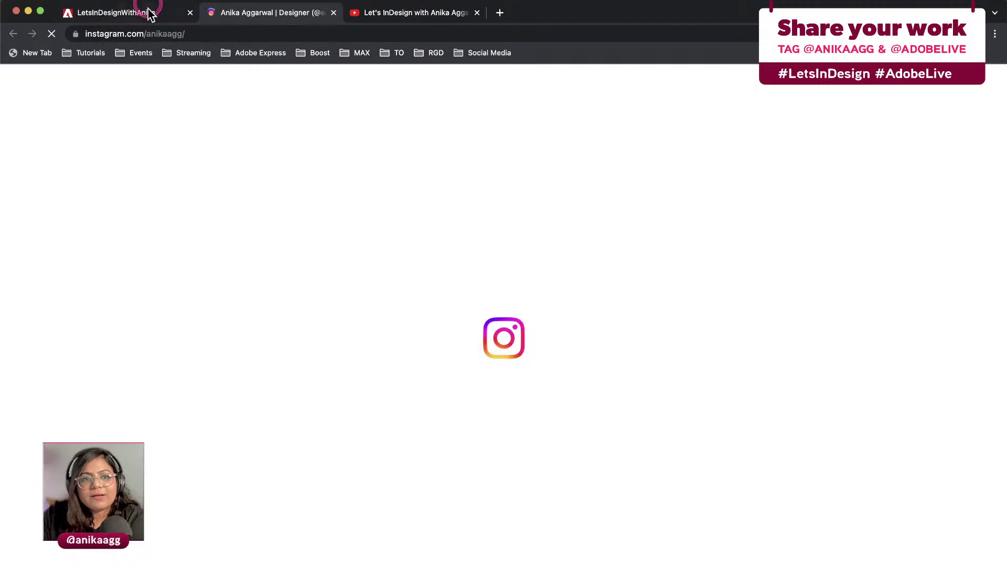
left_click(148, 11)
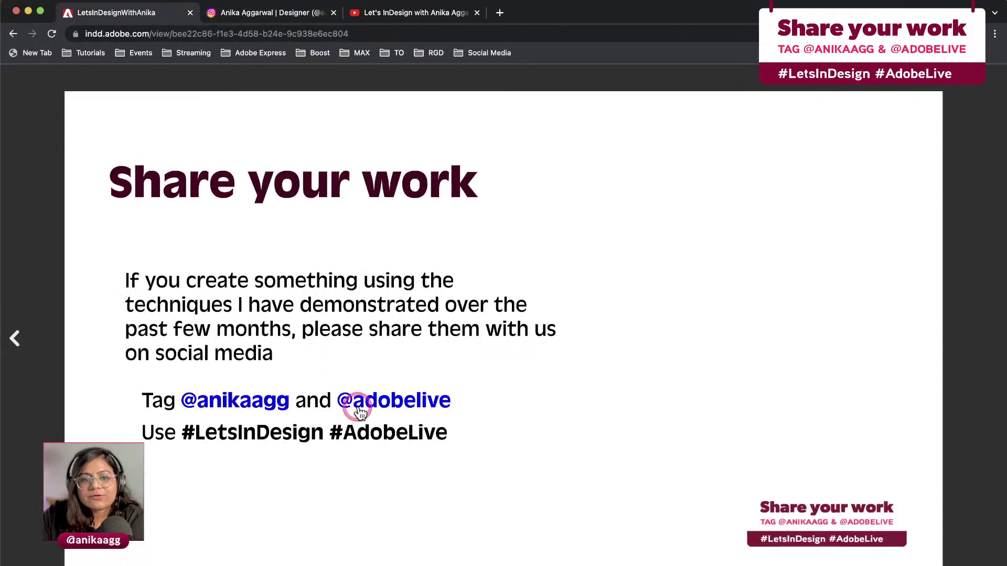
left_click(357, 406)
Close the extra social media tabs and return to InDesign
left_click(181, 15)
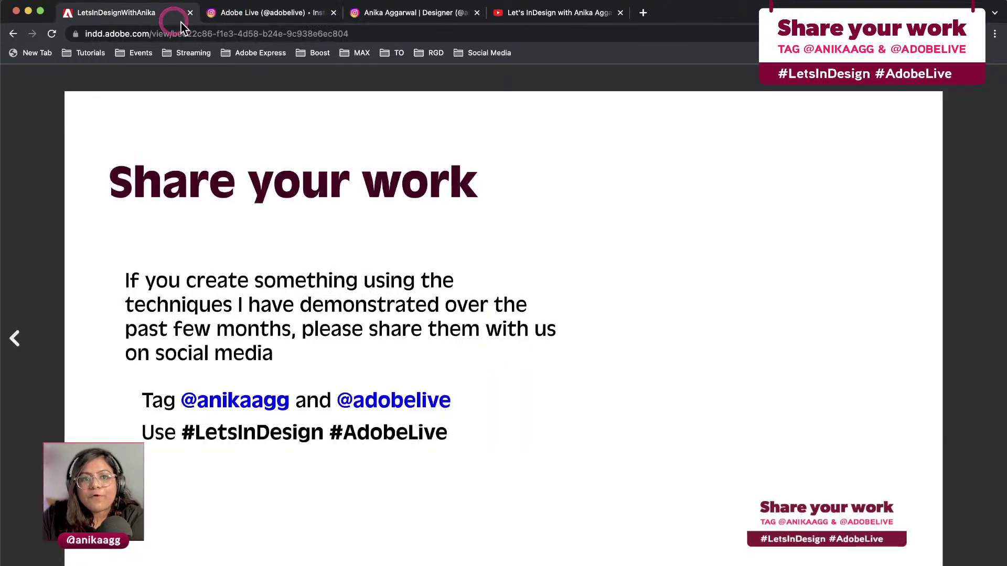
left_click(334, 12)
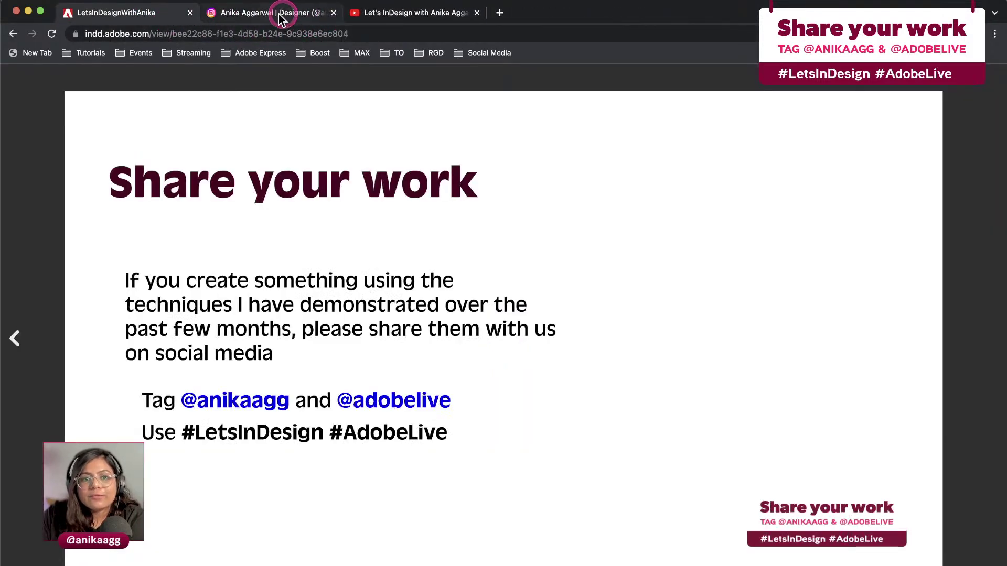
left_click(334, 12)
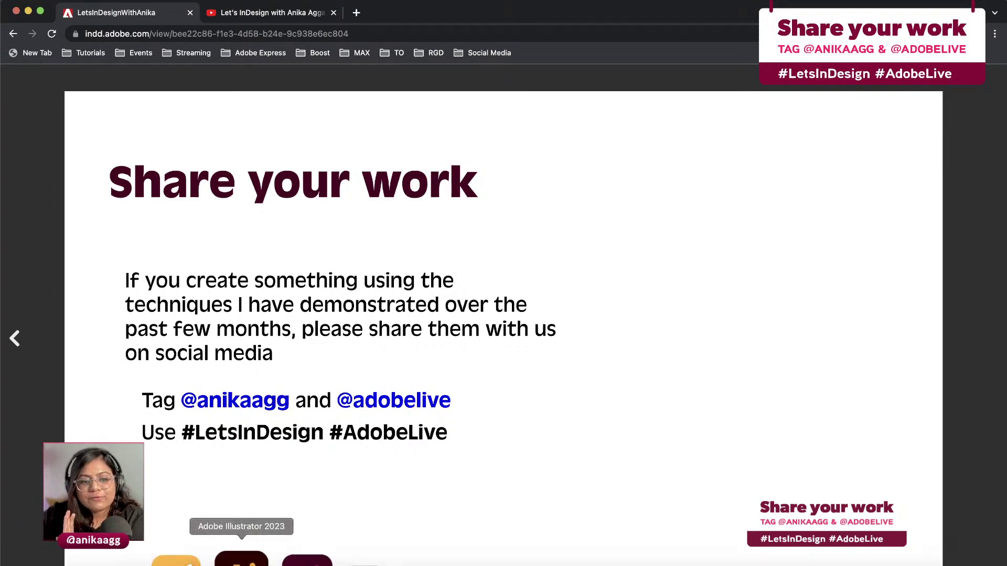
left_click(275, 555)
left_click(381, 294)
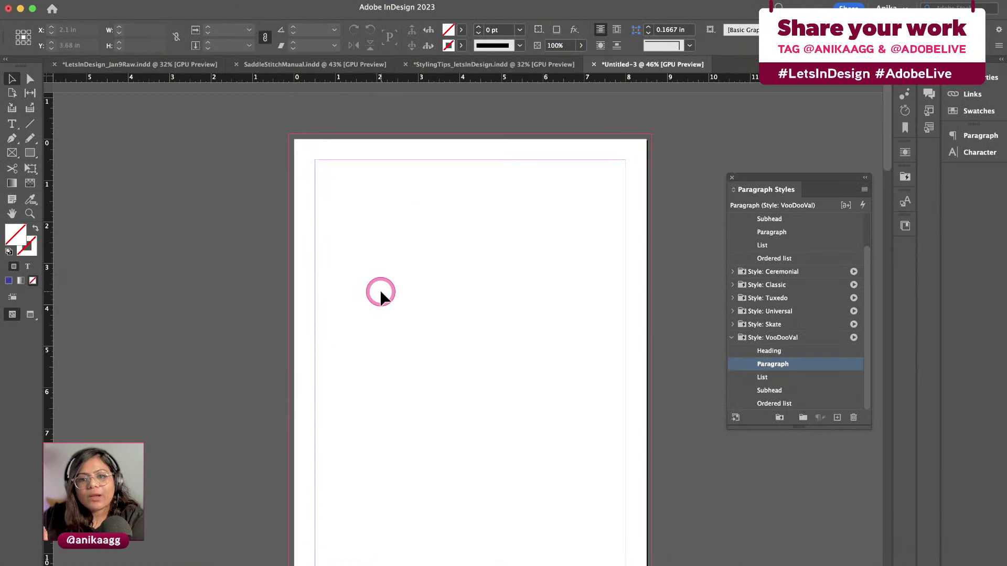
Close the floating Paragraph Styles list, collapse Layers, and show Properties in the expanded dock
left_click(732, 178)
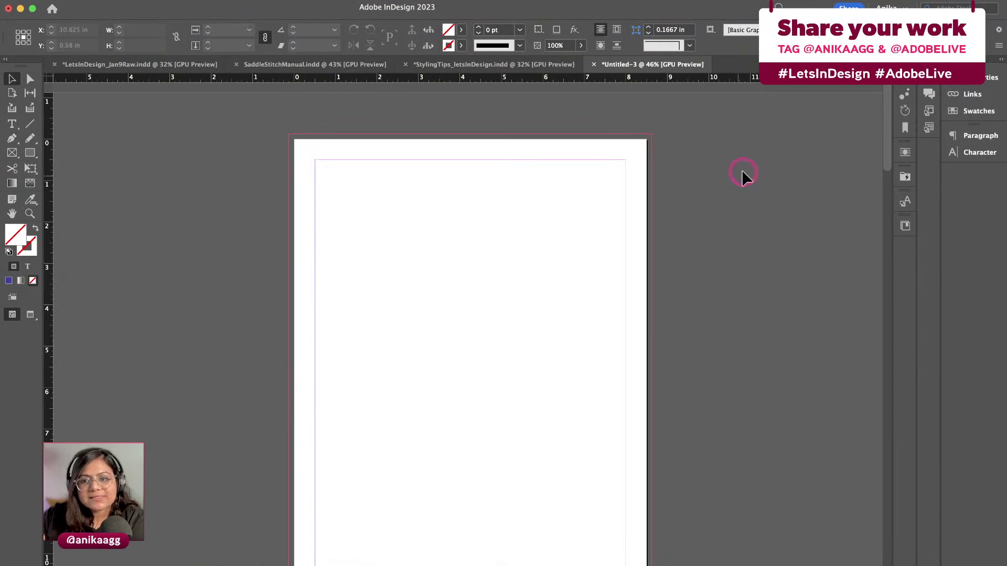
left_click(902, 87)
left_click(967, 83)
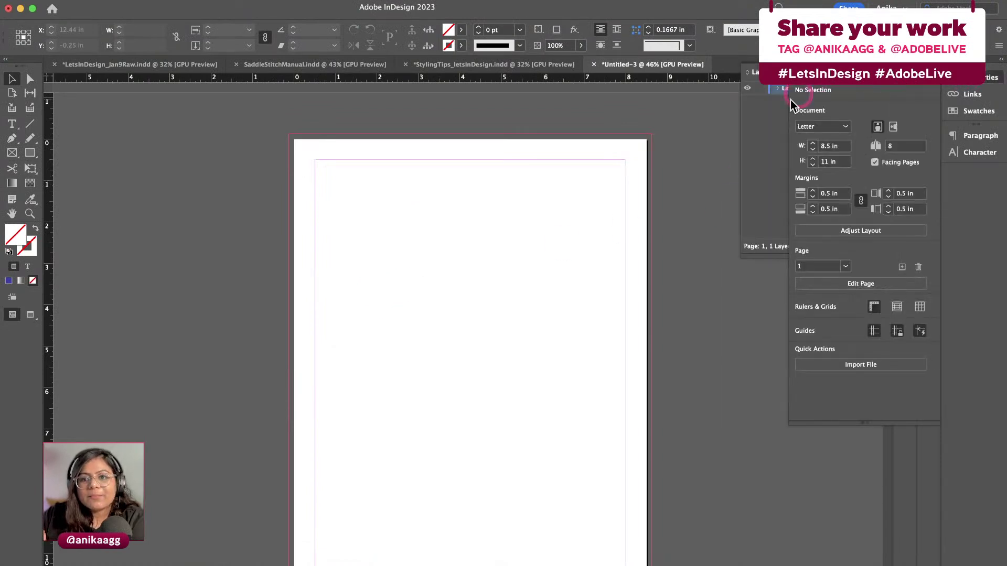
left_click(818, 88)
left_click(902, 87)
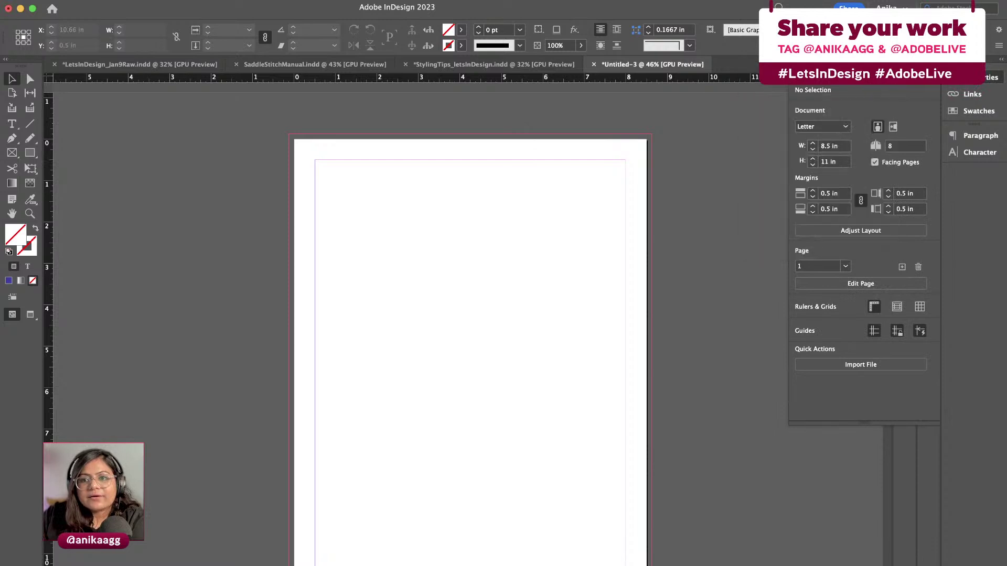
left_click(1000, 61)
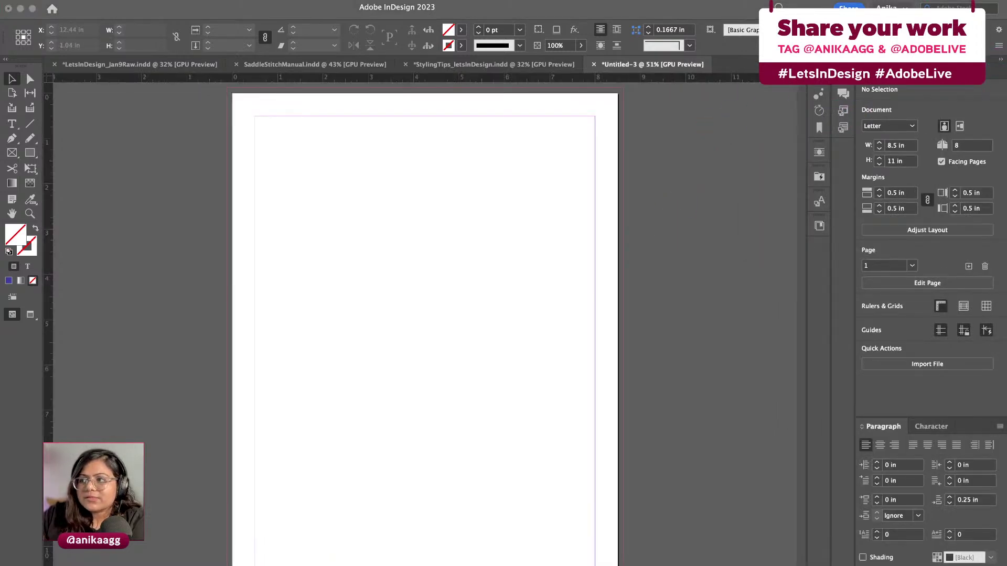
Refocus the InDesign document window on the blank Letter page
left_click(486, 289)
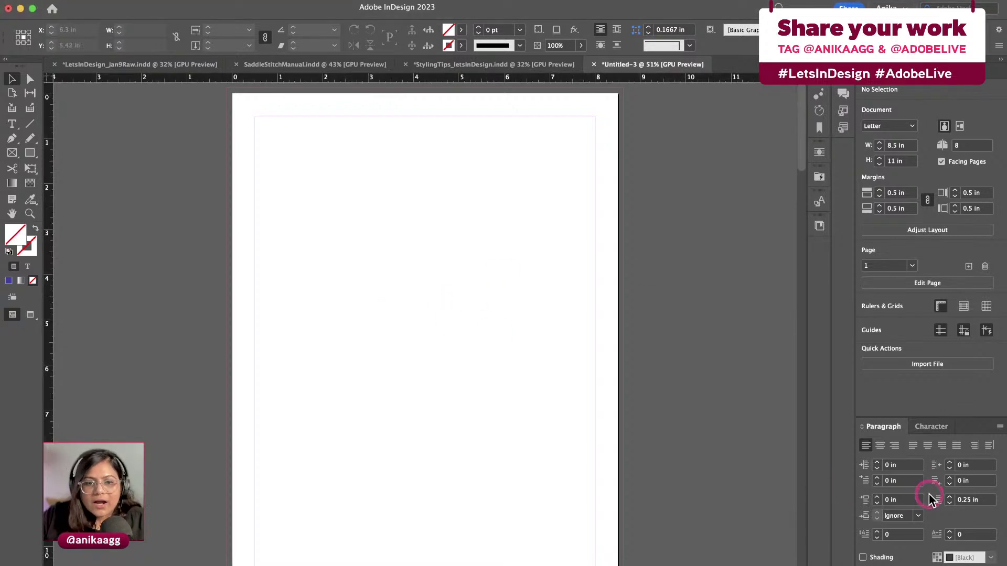
left_click(608, 362)
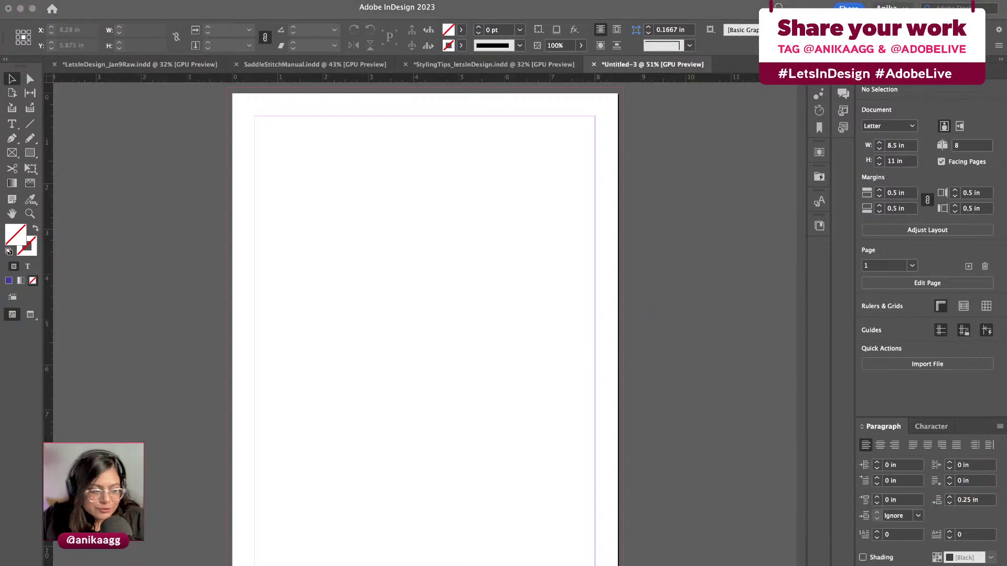
left_click(488, 276)
left_click(452, 308)
left_click(324, 150)
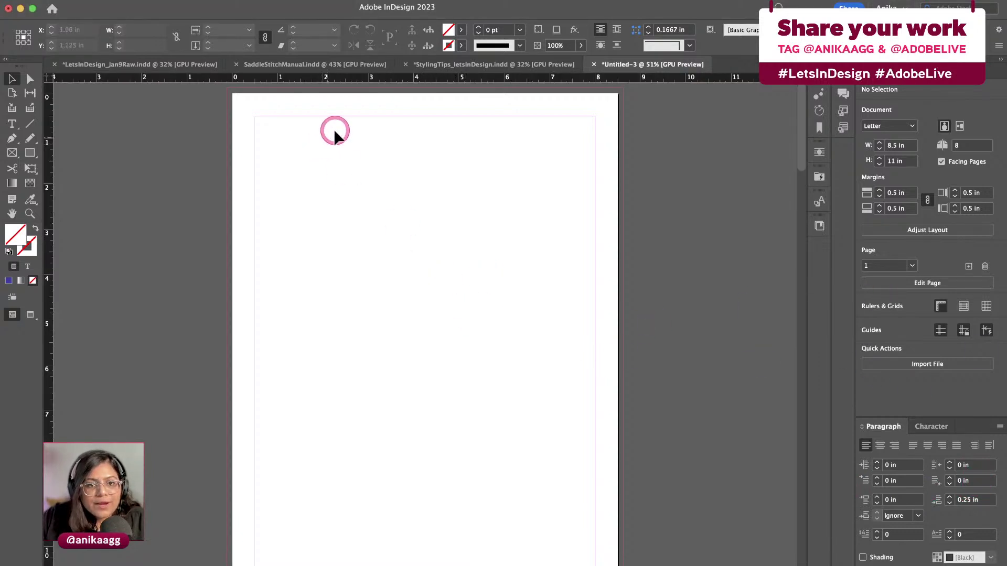
left_click(310, 1)
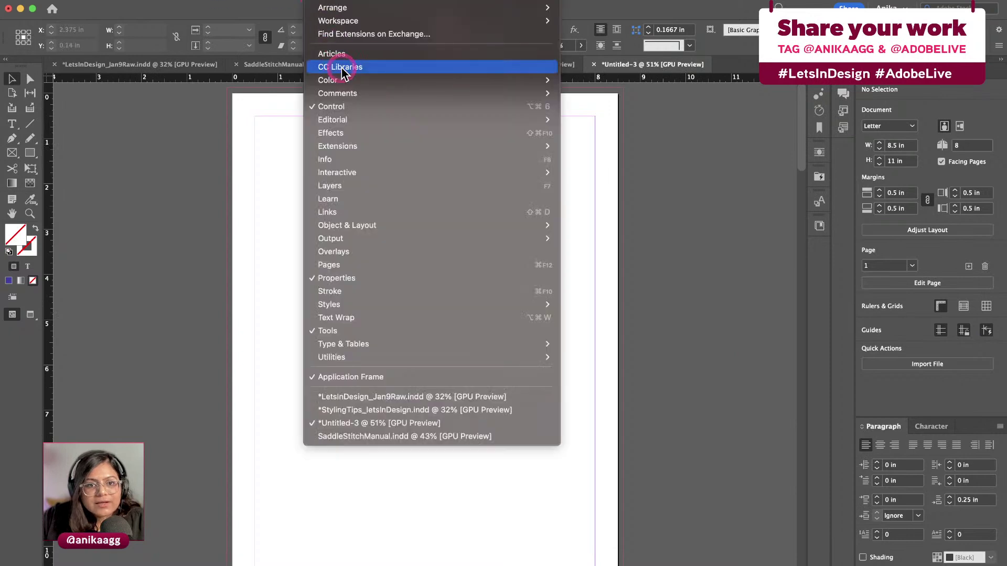
Drag Artwork 72 from CC Libraries onto the page's left side and nudge it slightly right
left_click(337, 67)
left_click(425, 128)
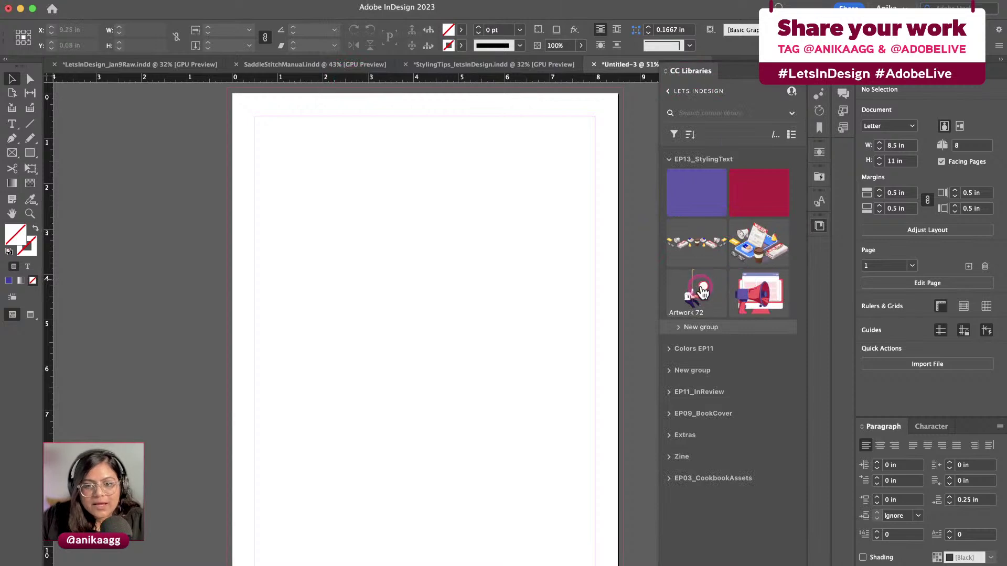
left_click_drag(703, 291, 548, 535)
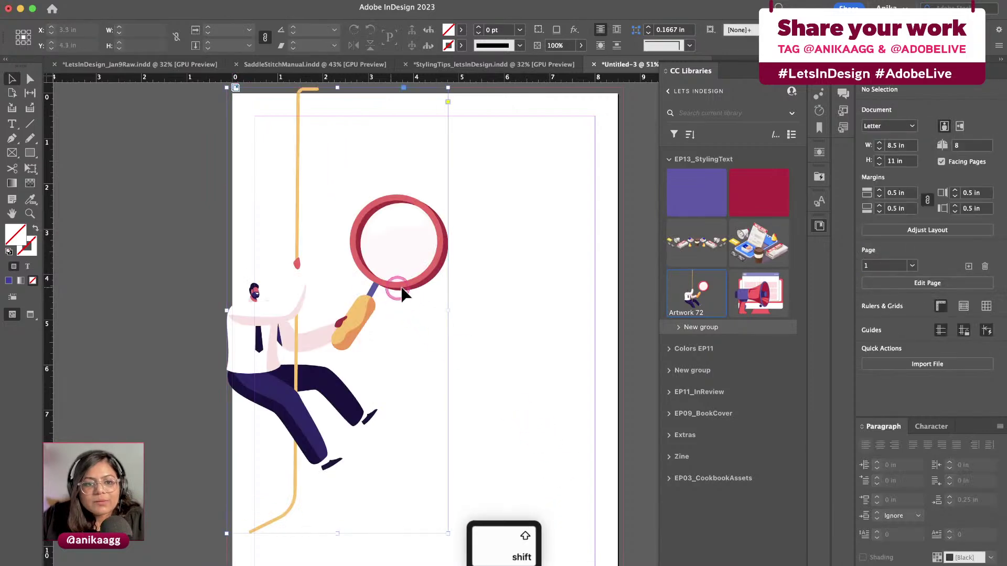
mouse_move(404, 295)
left_mouse_down()
mouse_move(499, 317)
mouse_move(404, 292)
mouse_move(419, 297)
left_mouse_up()
left_click(514, 316)
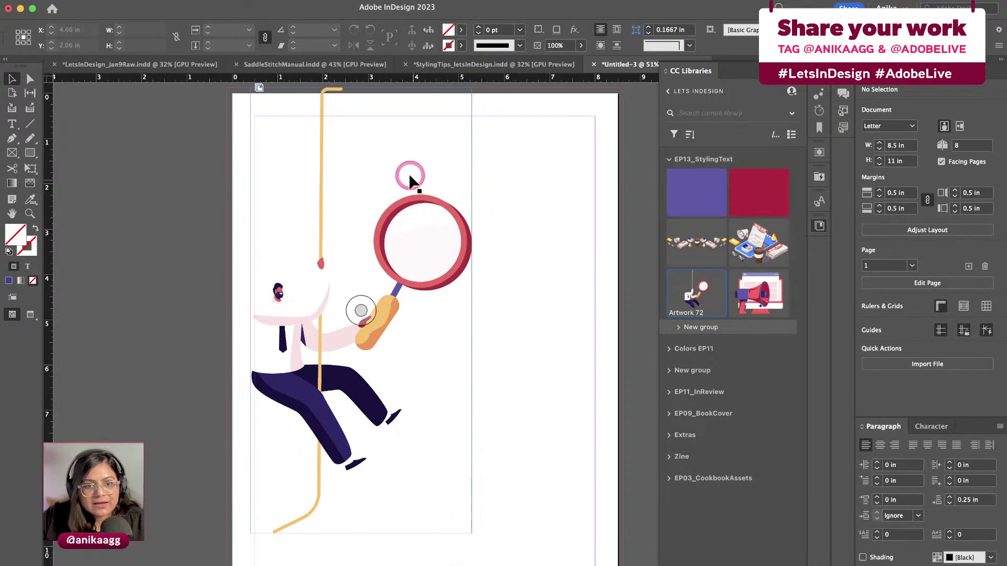
Draw a text frame near the top, right of the rope, and type DESIGN DAILY
left_click(13, 126)
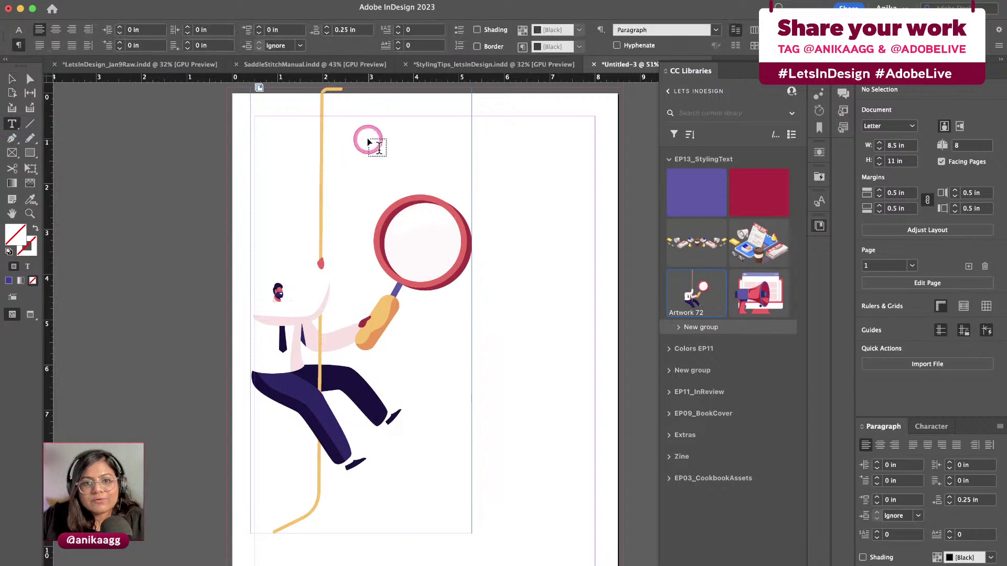
left_click_drag(379, 126, 505, 182)
type("DES")
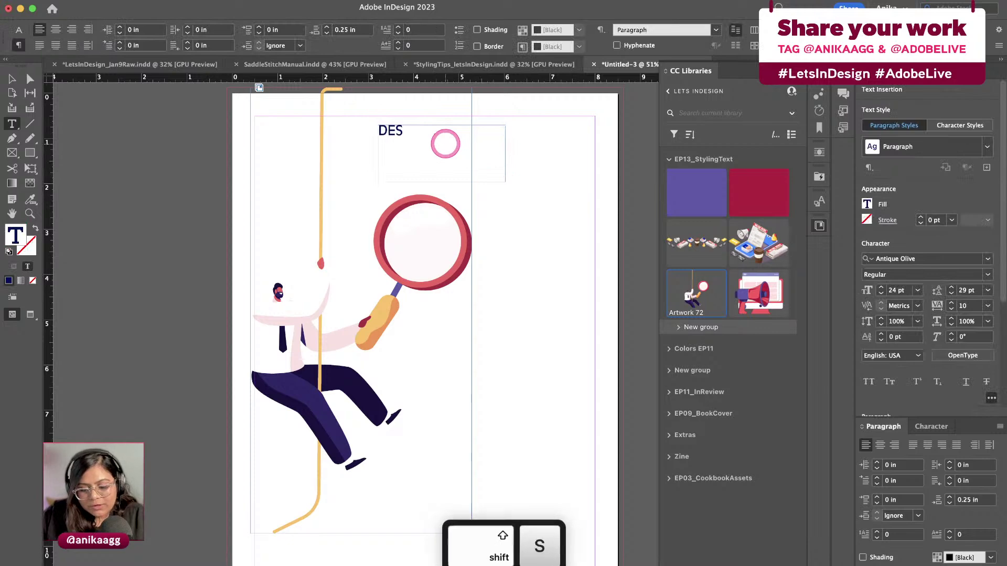
type("IGN DAILY")
key("Escape")
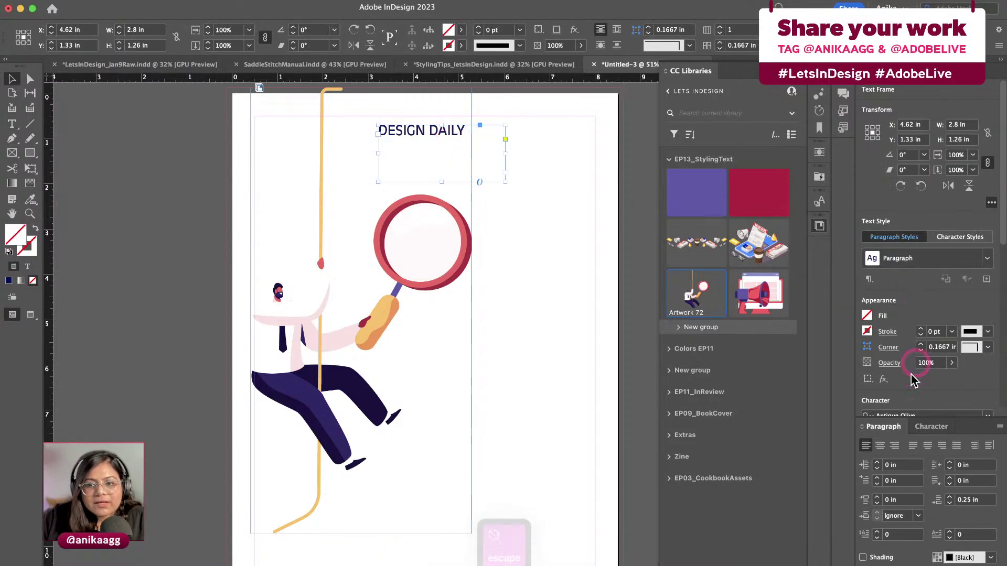
Edit the DESIGN DAILY font family field in the Properties panel
scroll(913, 381, "down", 3)
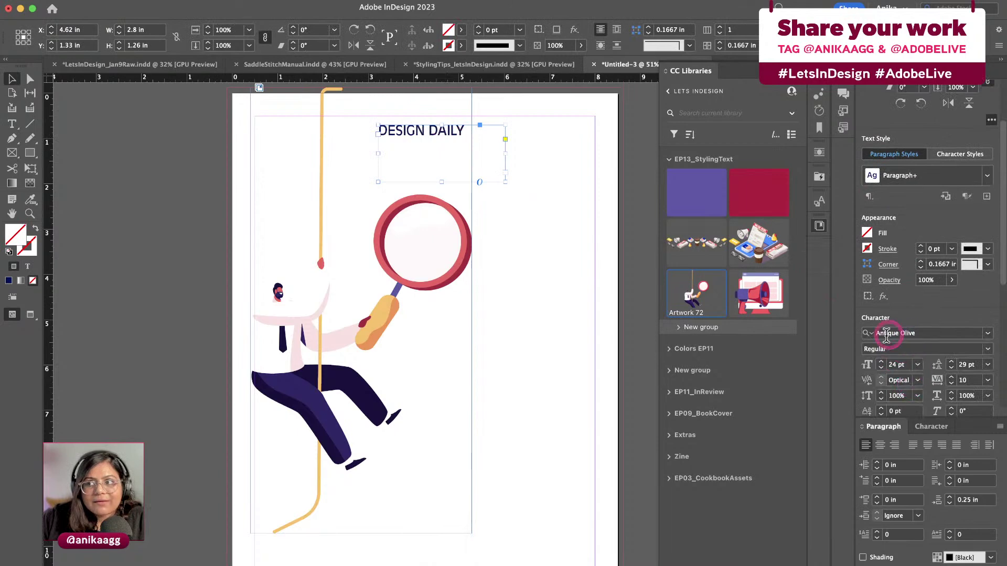
left_click(922, 331)
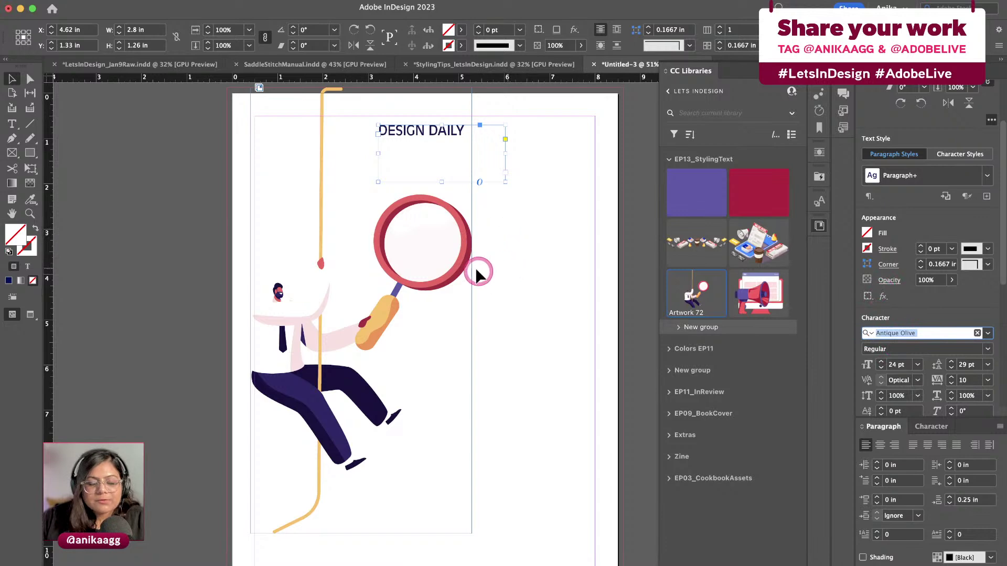
key("Escape")
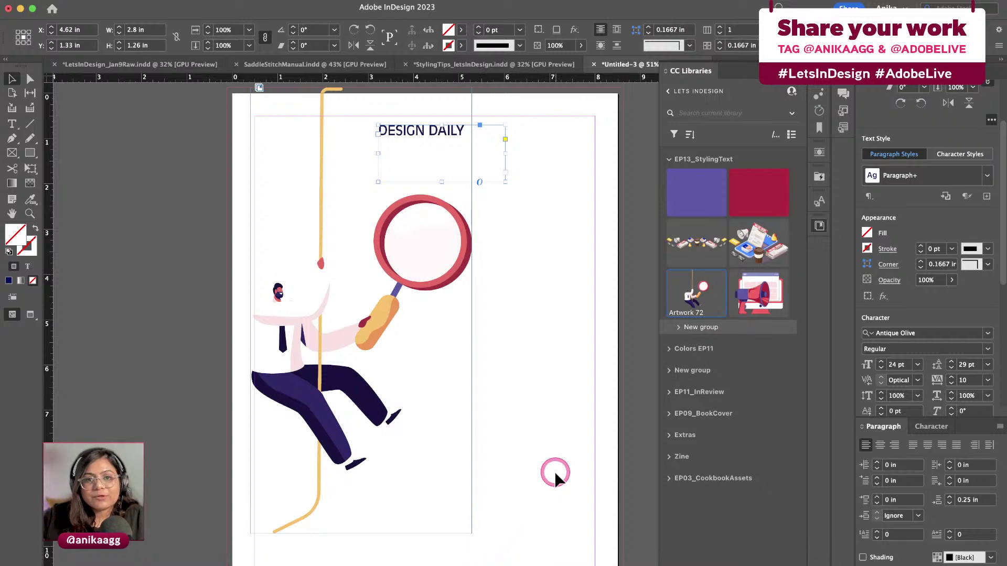
key("Escape")
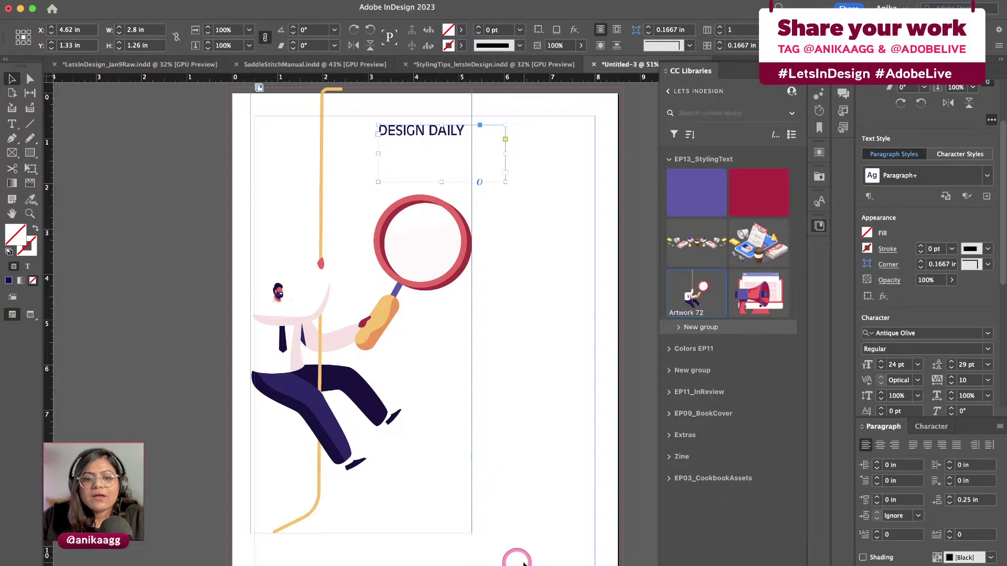
key("Escape")
left_click(935, 336)
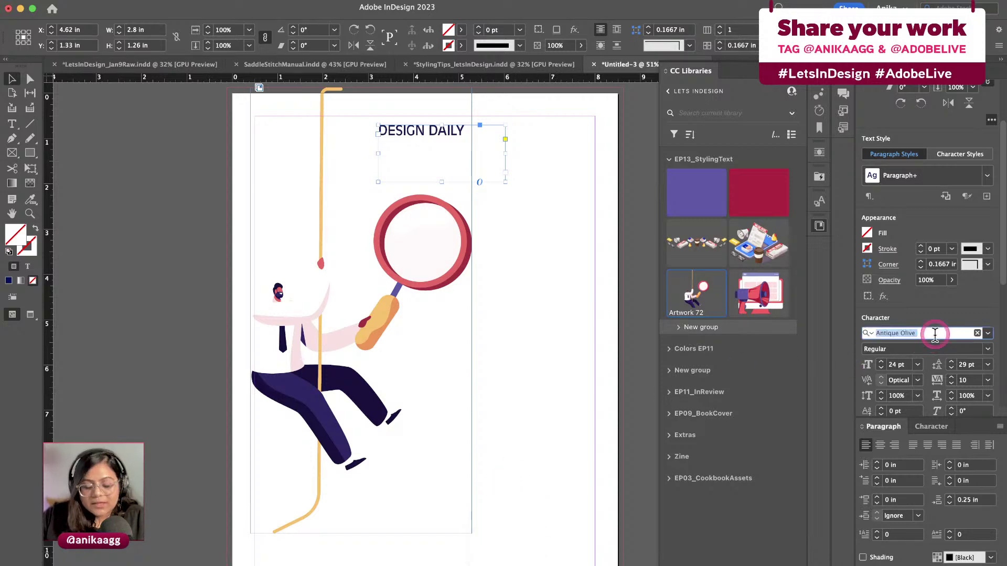
Set the DESIGN DAILY heading in Lust Stencil Regular at 36 pt and check it in Preview
type("lus scr")
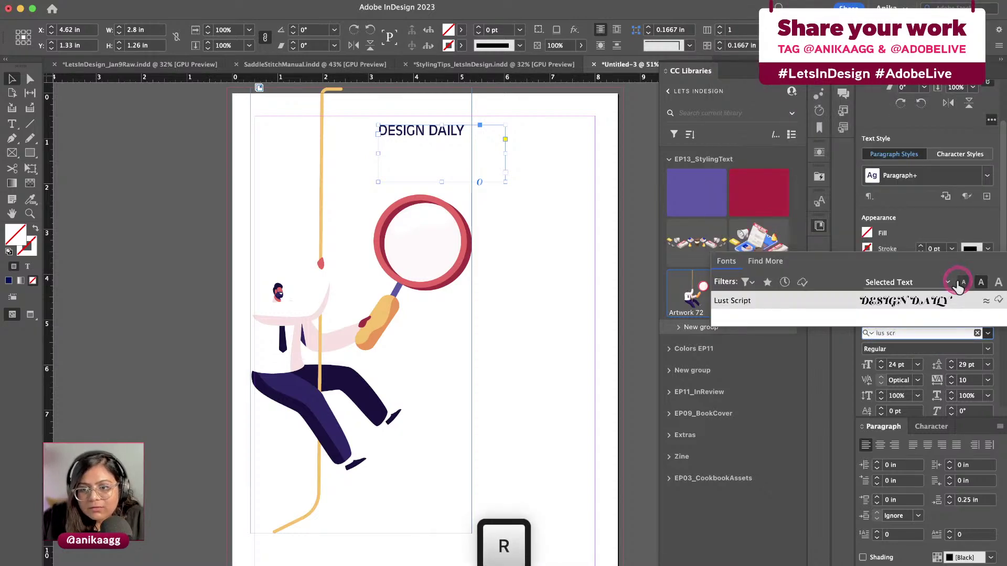
key("BackSpace")
key("BackSpace")
key("BackSpace")
key("BackSpace")
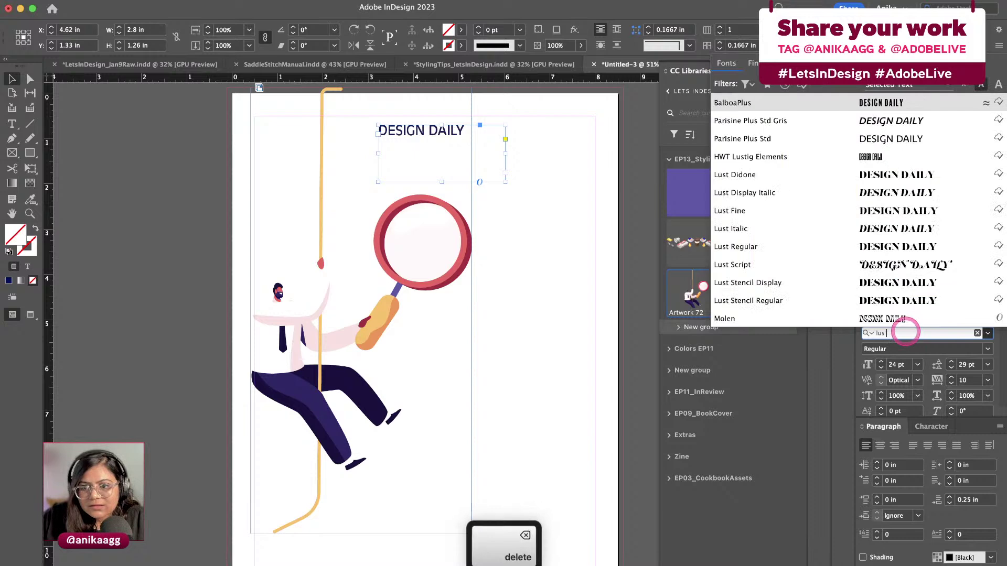
type("t sten")
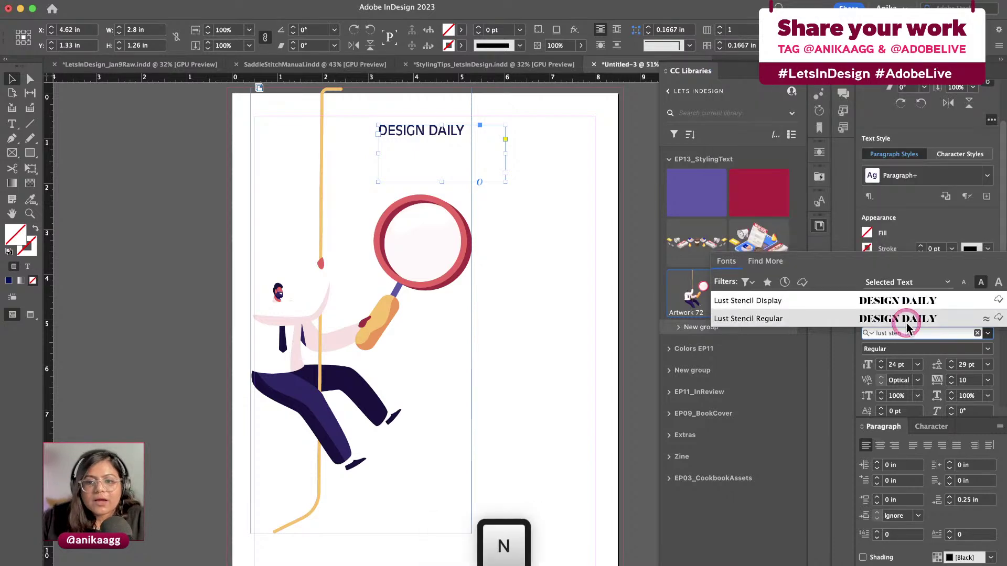
left_click(852, 303)
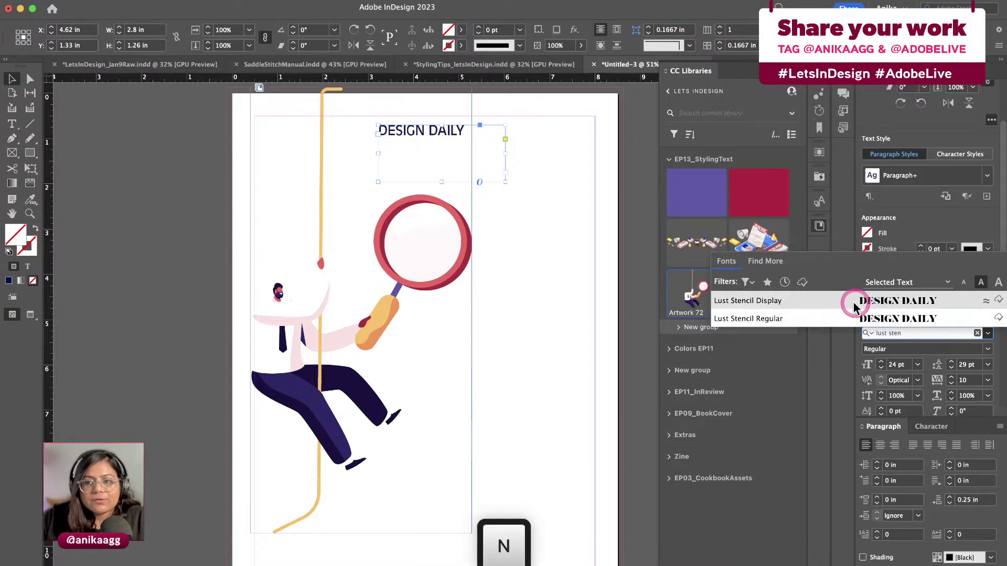
left_click(825, 318)
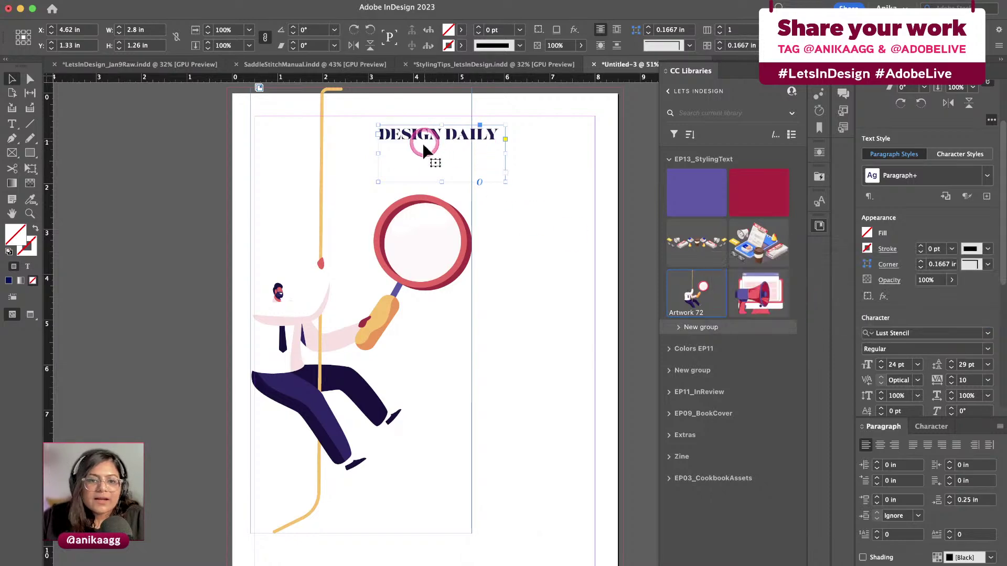
key("super")
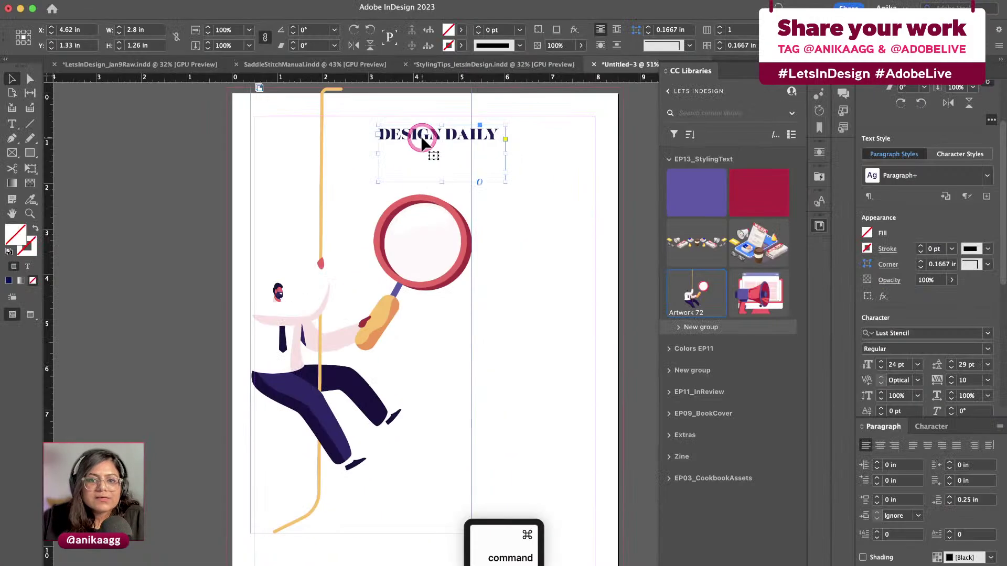
left_click(918, 365)
left_click(909, 519)
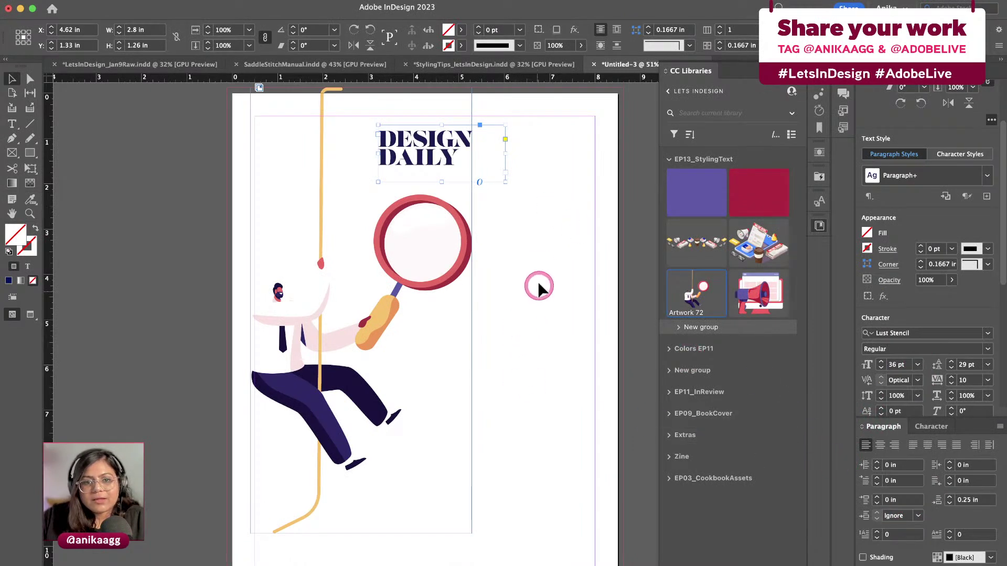
left_click(501, 193)
key("w")
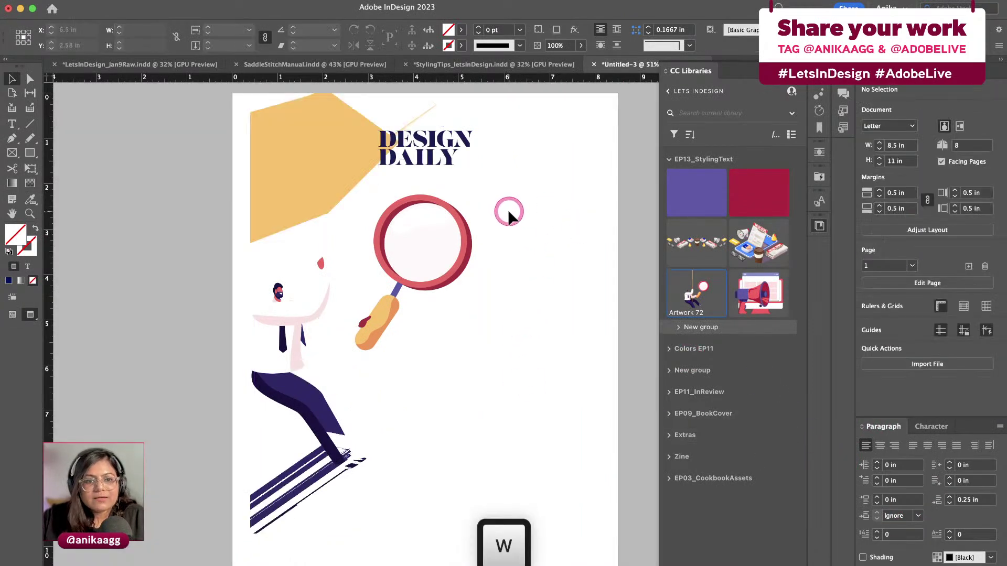
key("w")
key("w")
key("w")
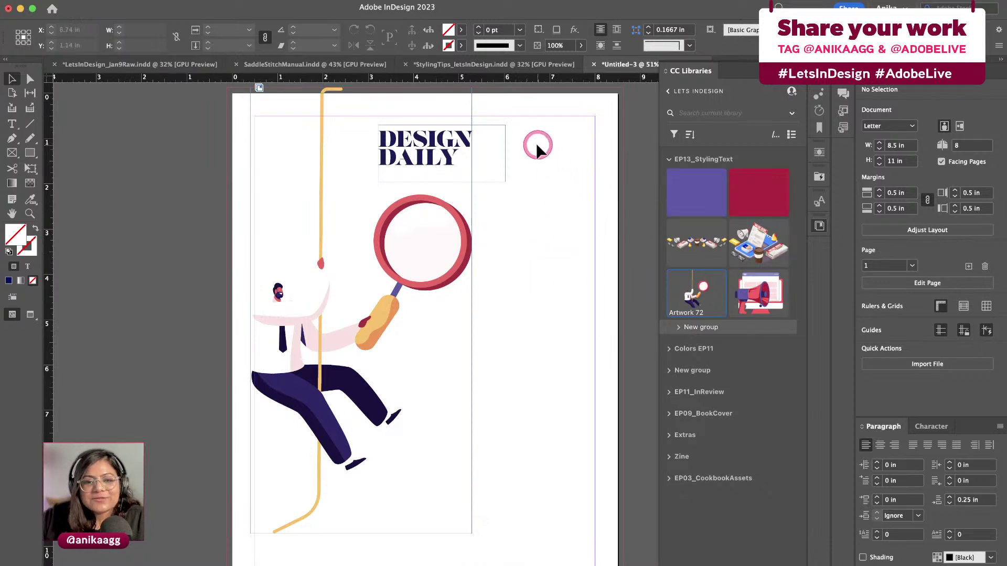
Narrow the DESIGN DAILY text frame to 2.22 in wide
left_click(505, 147)
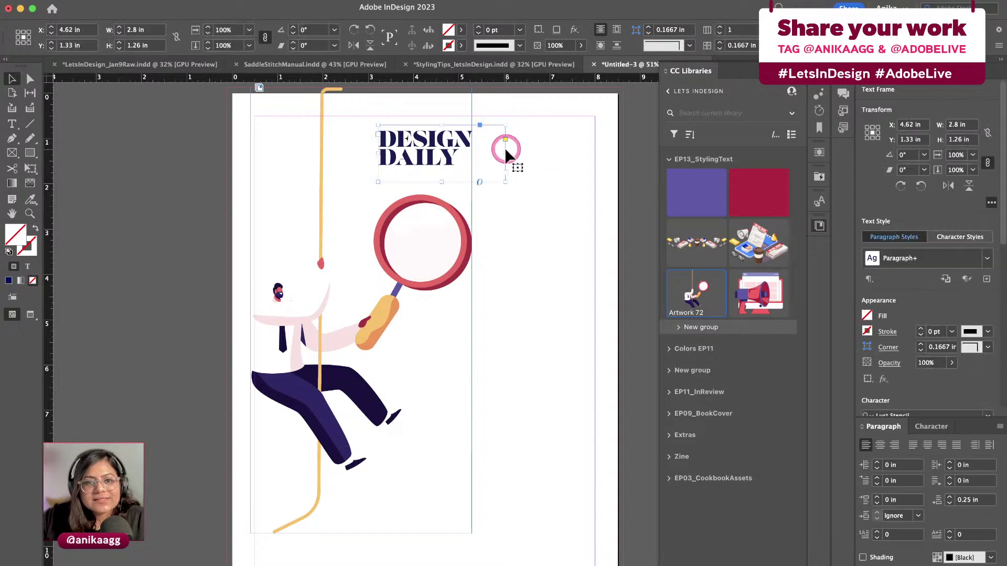
left_click_drag(505, 152, 479, 151)
left_click(498, 158)
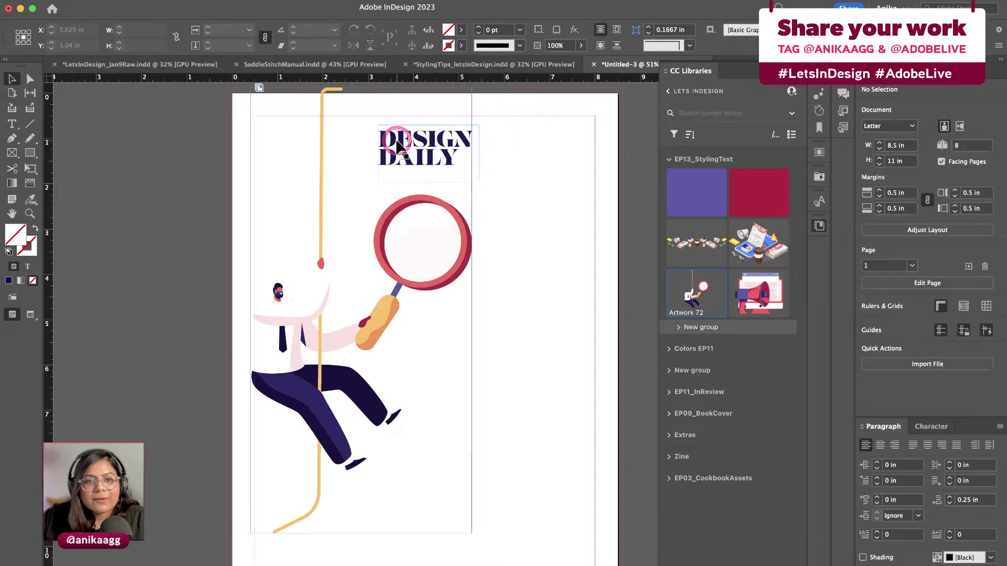
Duplicate the heading frame to the right and paste copied text over its heading
left_click_drag(401, 145, 503, 139)
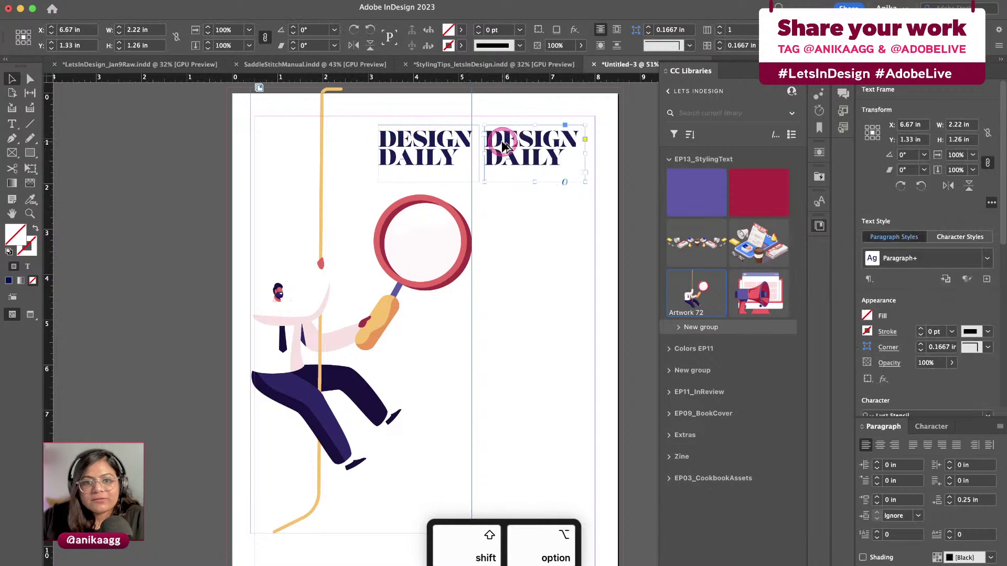
double_click(516, 139)
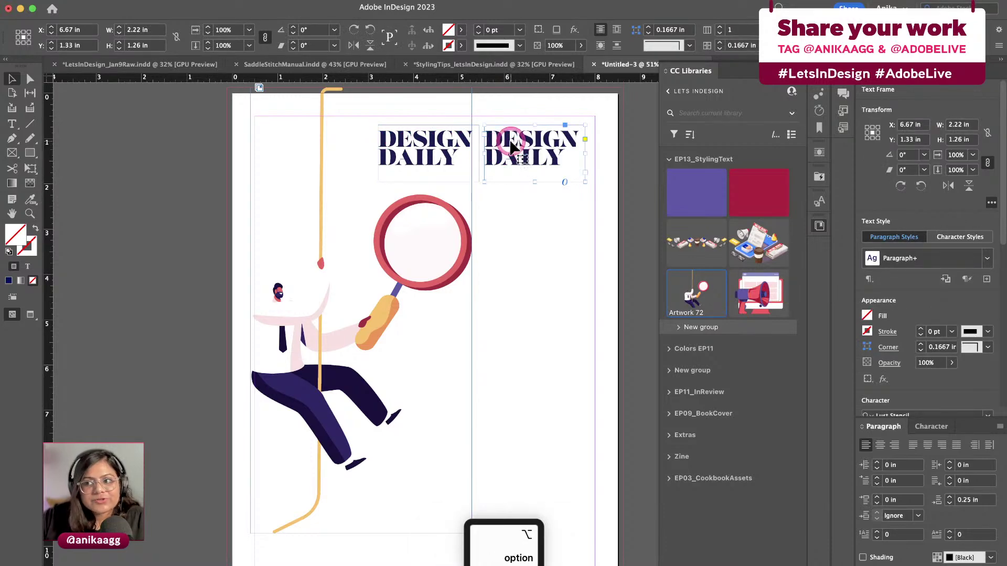
left_click(983, 105)
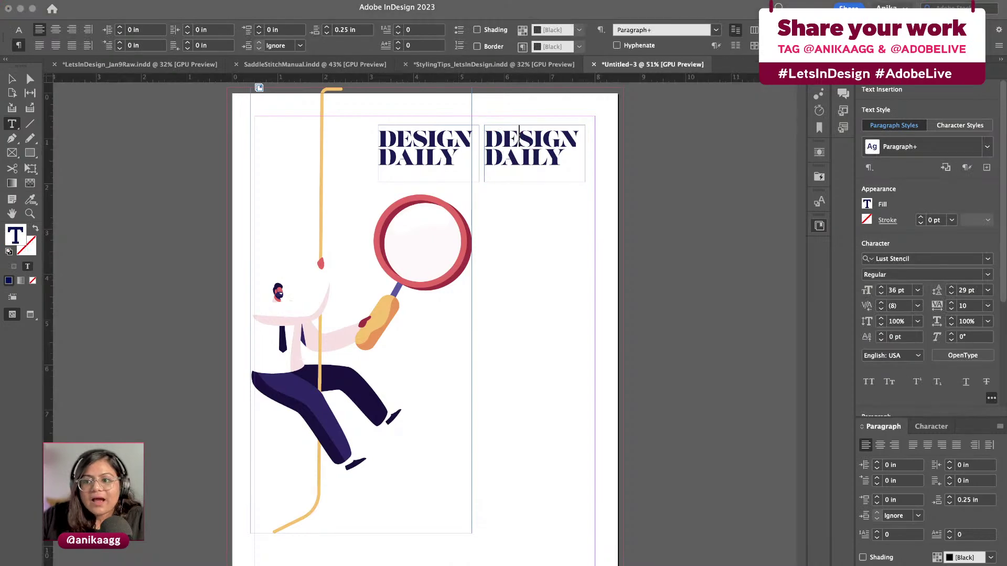
key("super+c")
left_click(726, 322)
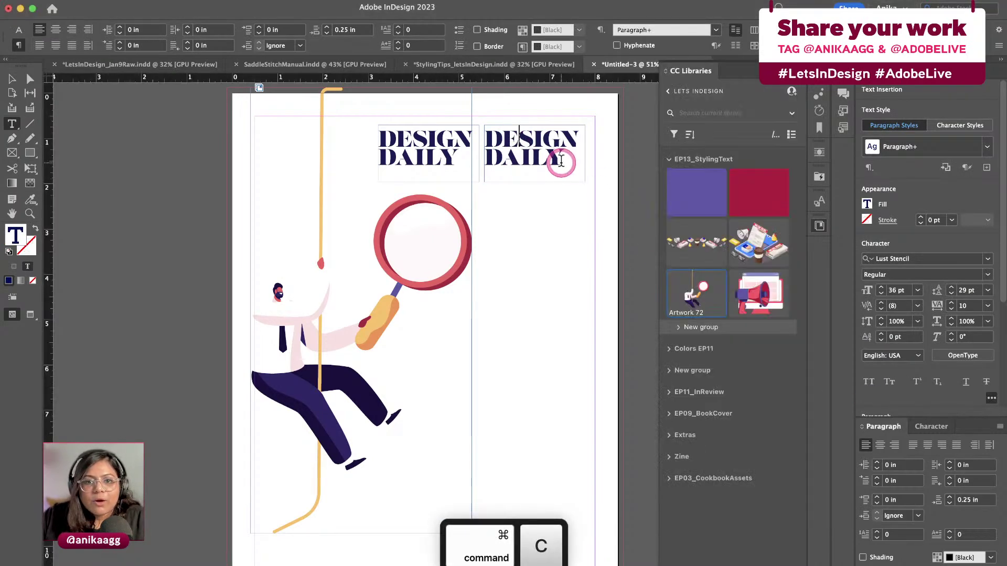
left_click_drag(559, 158, 488, 137)
key("super+v")
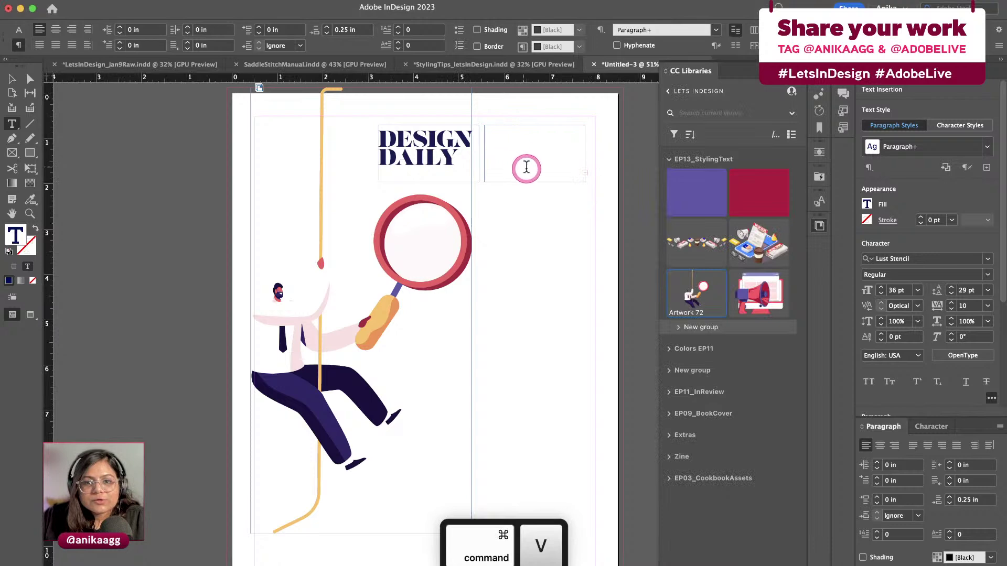
key("Escape")
Search the new frame's font family field for 'antique'
left_click(867, 330)
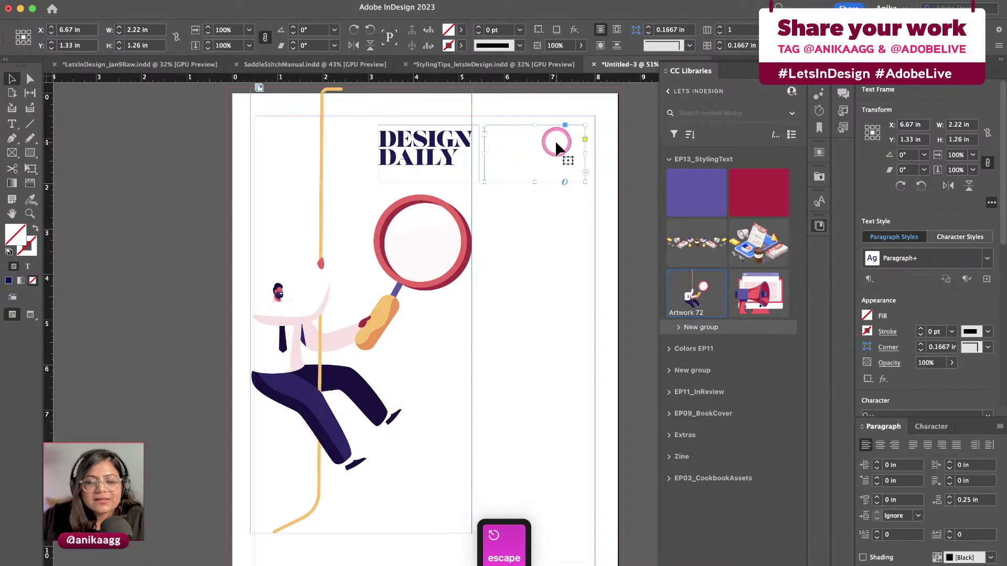
scroll(955, 312, "down", 5)
left_click(925, 287)
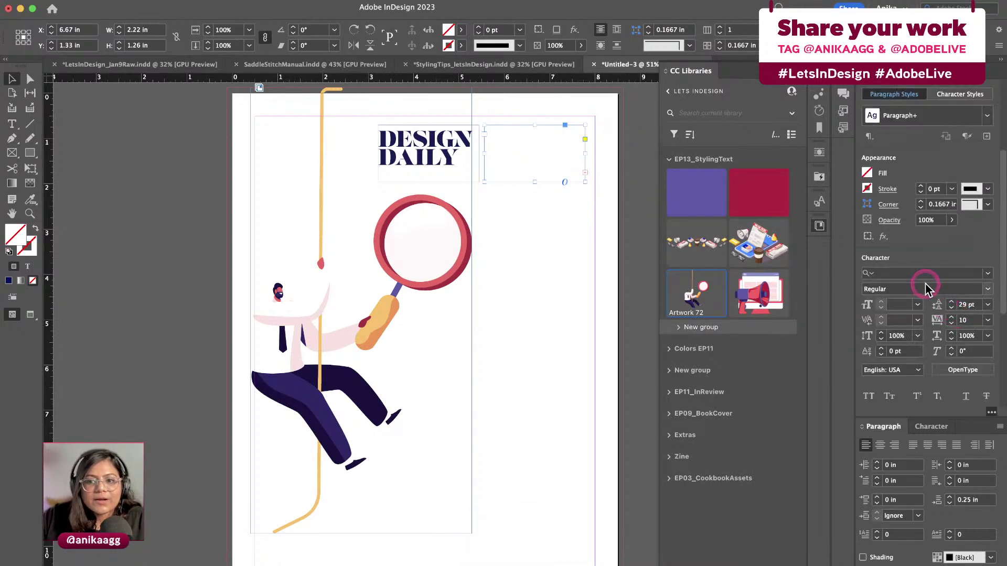
left_click(927, 272)
type("antique")
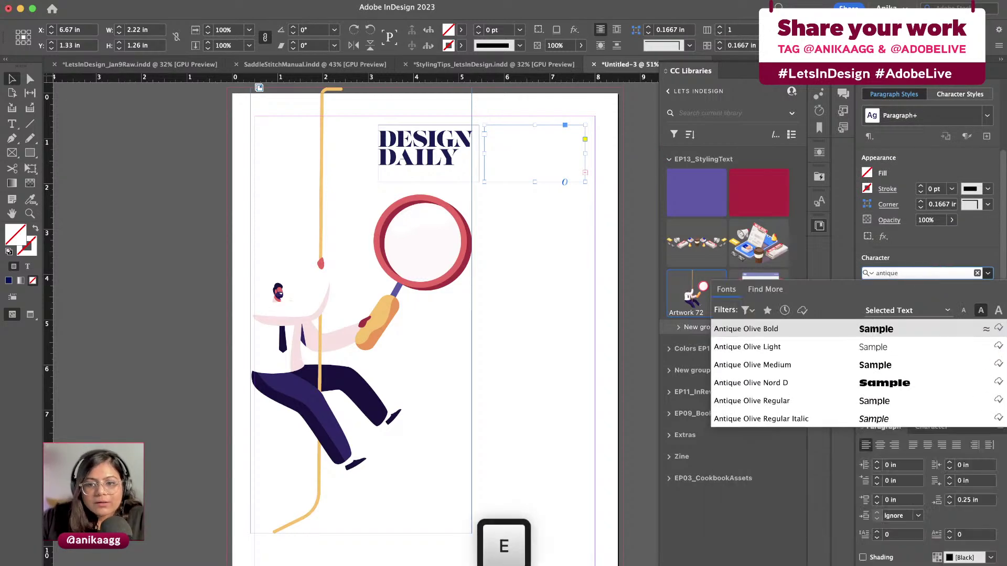
Set the subtitle in Antique Olive Regular at 14 pt
left_click(816, 401)
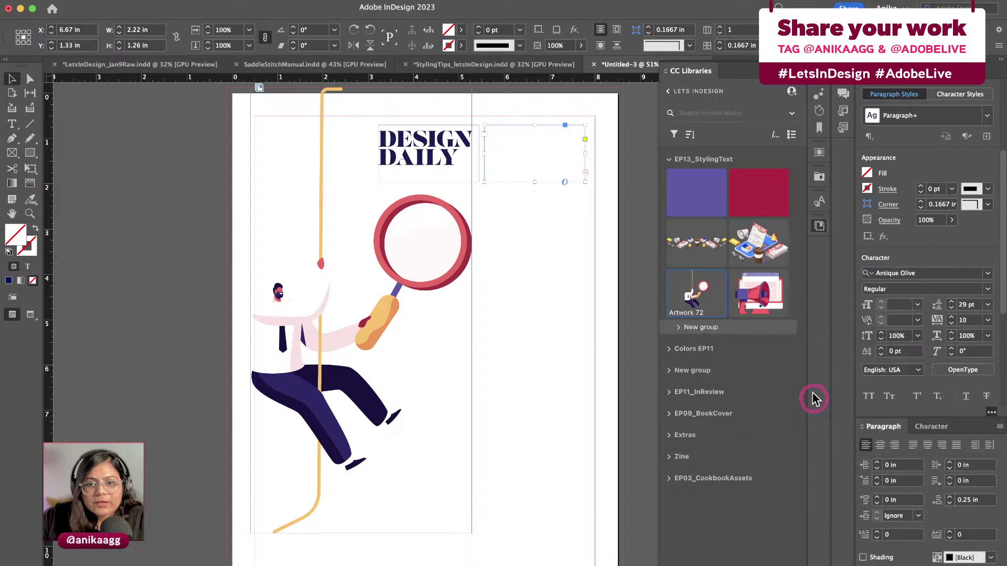
left_click(577, 167)
left_click(967, 300)
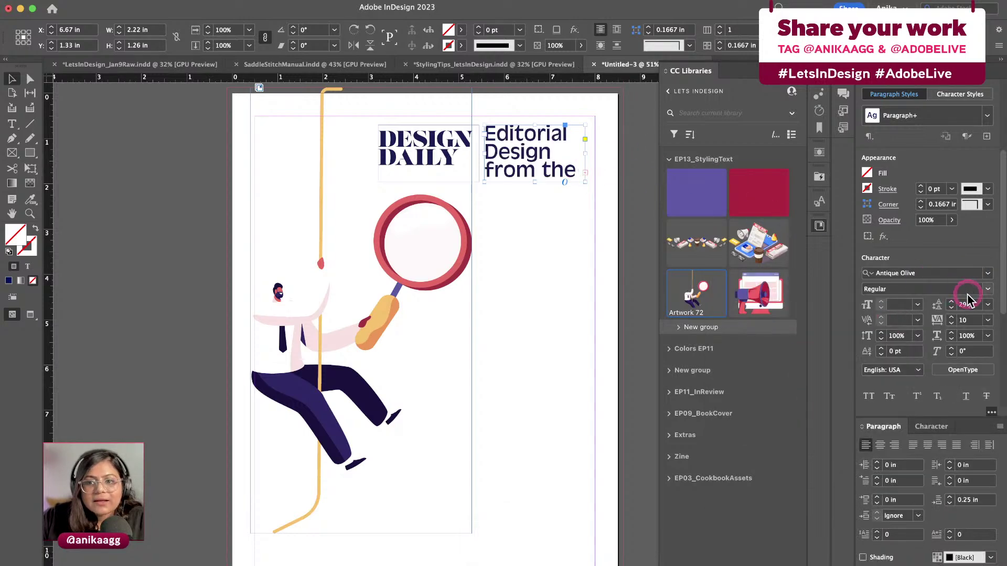
left_click(918, 305)
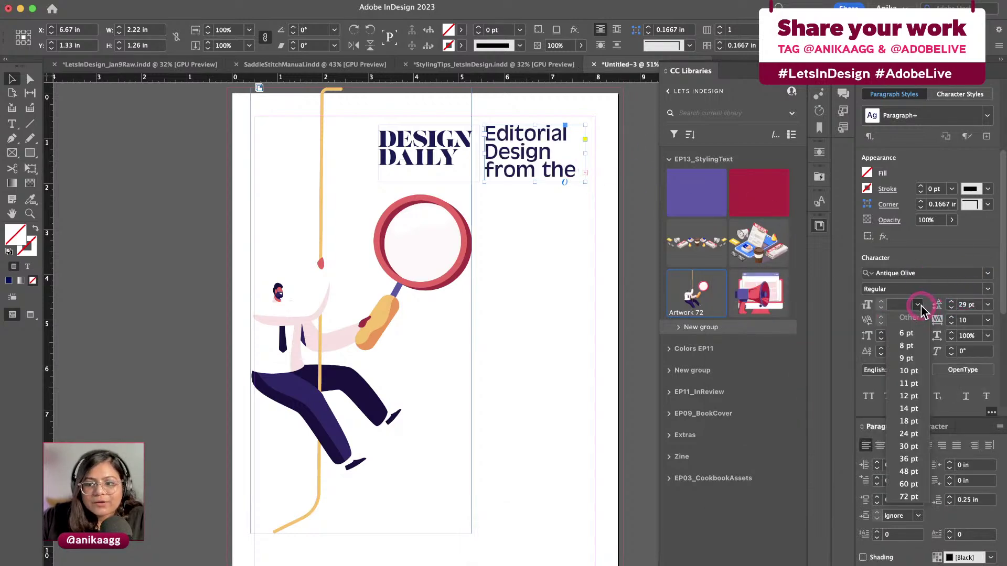
left_click(918, 434)
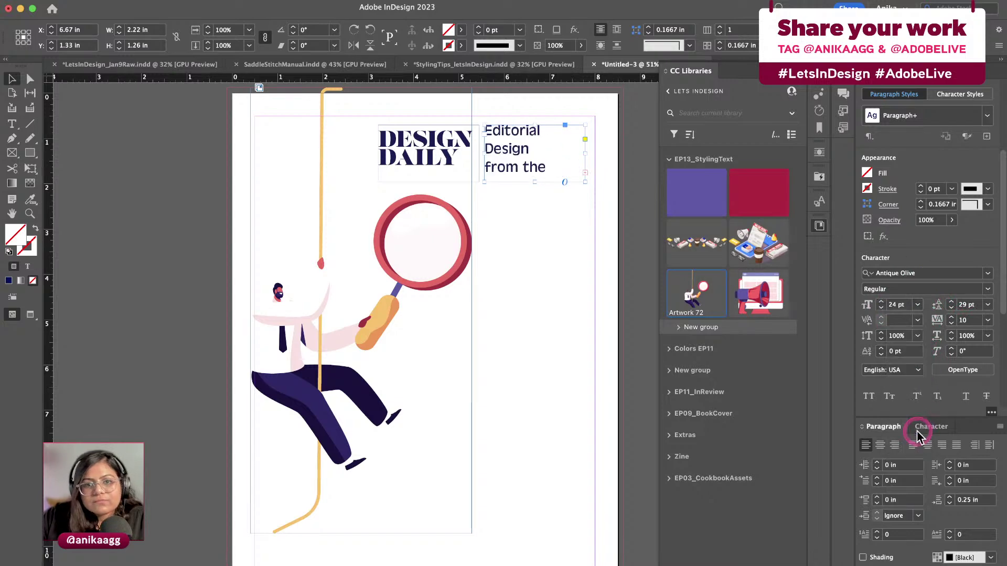
left_click(911, 319)
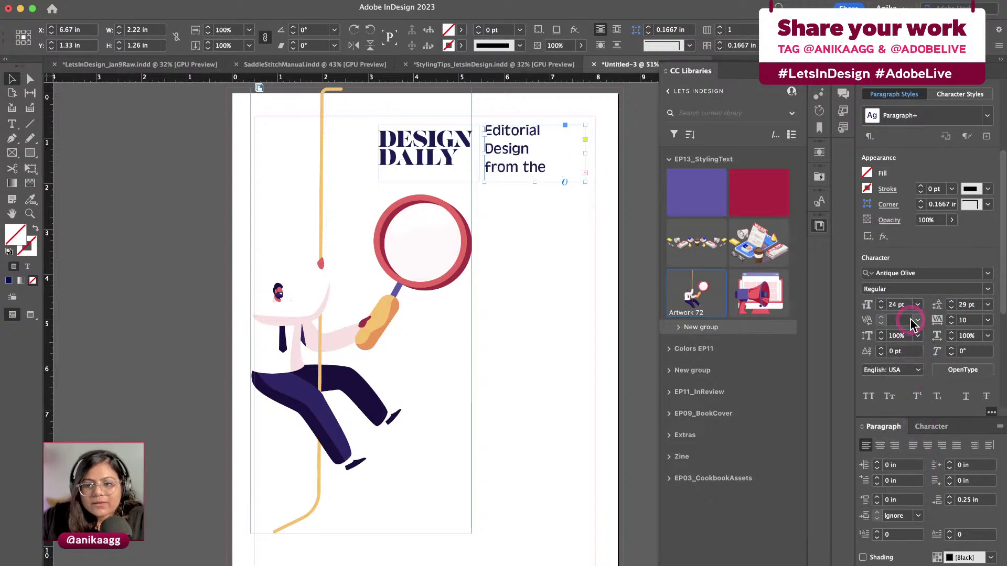
left_click(917, 413)
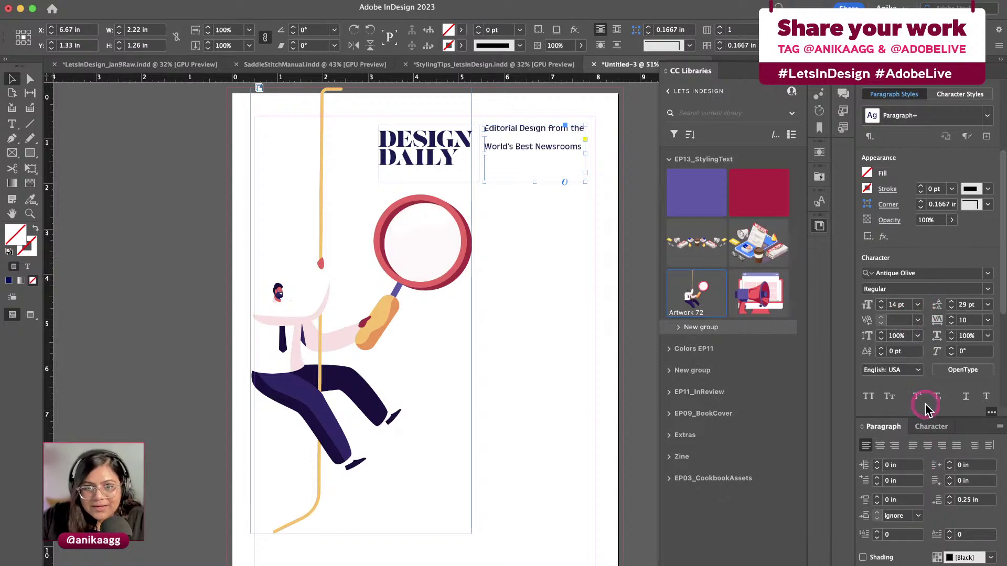
Give the subtitle 19 pt leading
left_click(936, 325)
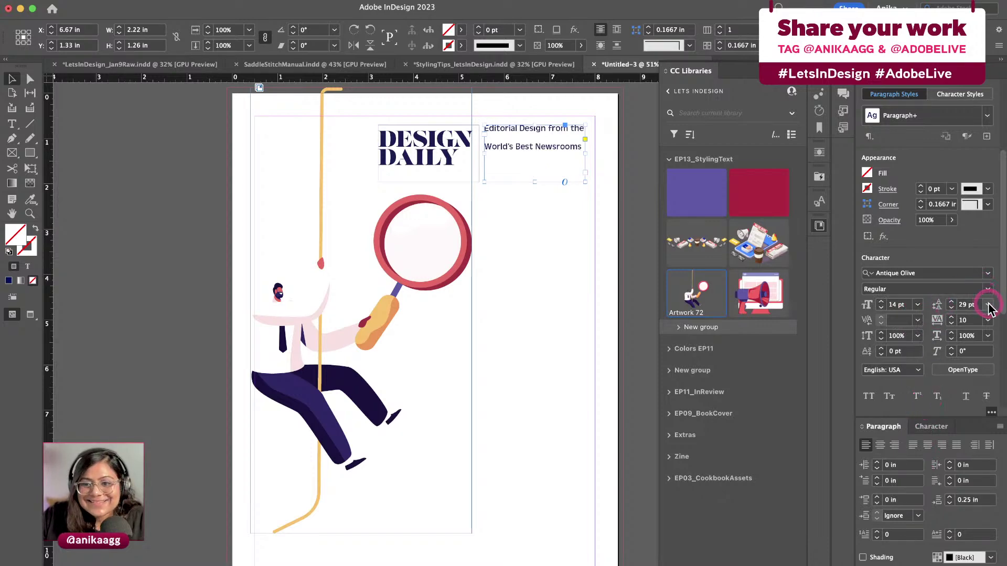
double_click(963, 305)
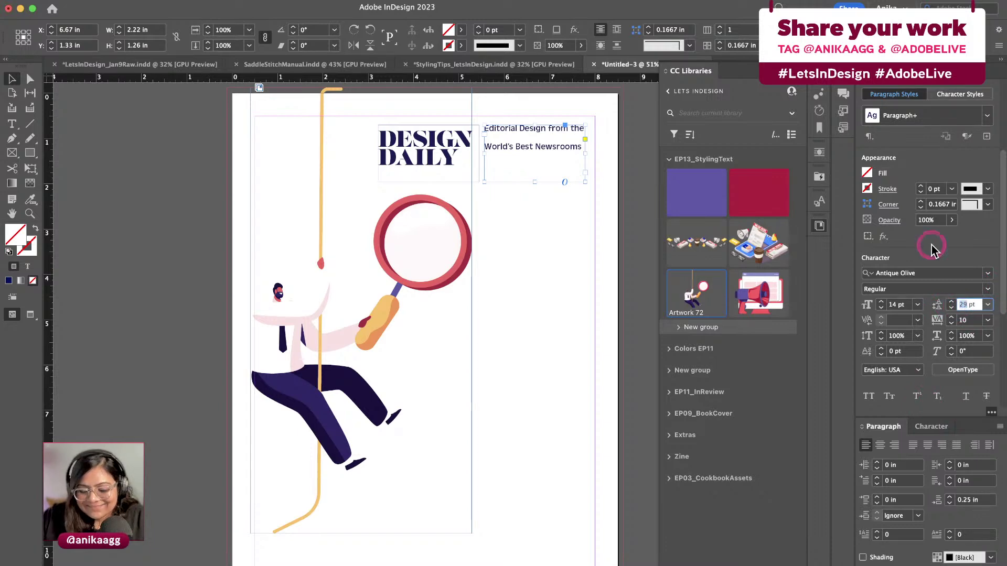
type("19")
left_click(914, 307)
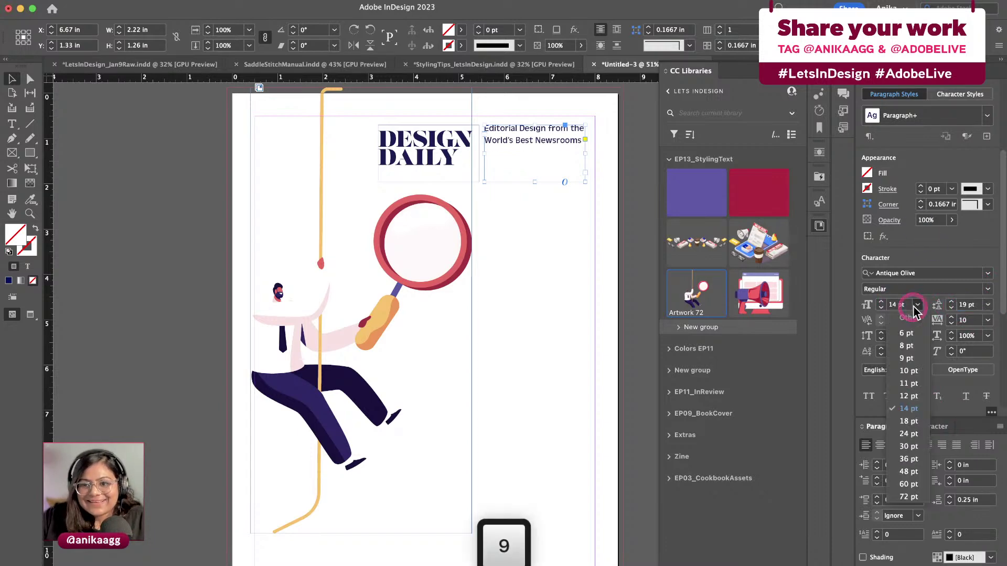
left_click(914, 307)
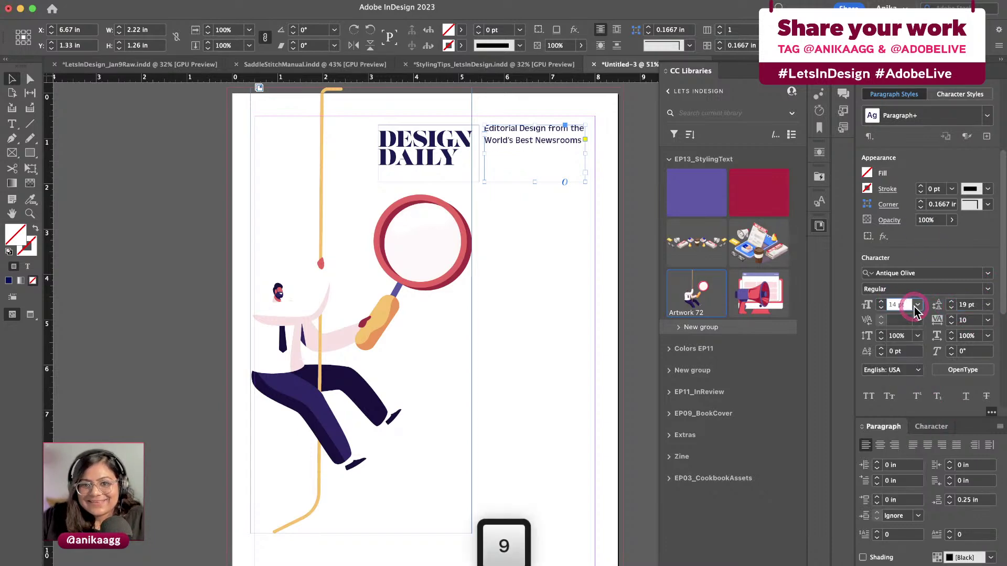
left_click(556, 204)
Replace the copied frame's text with the 'Edited by' credit plus the editor's name, trimming both frames
left_click_drag(535, 183, 513, 173)
double_click(513, 174)
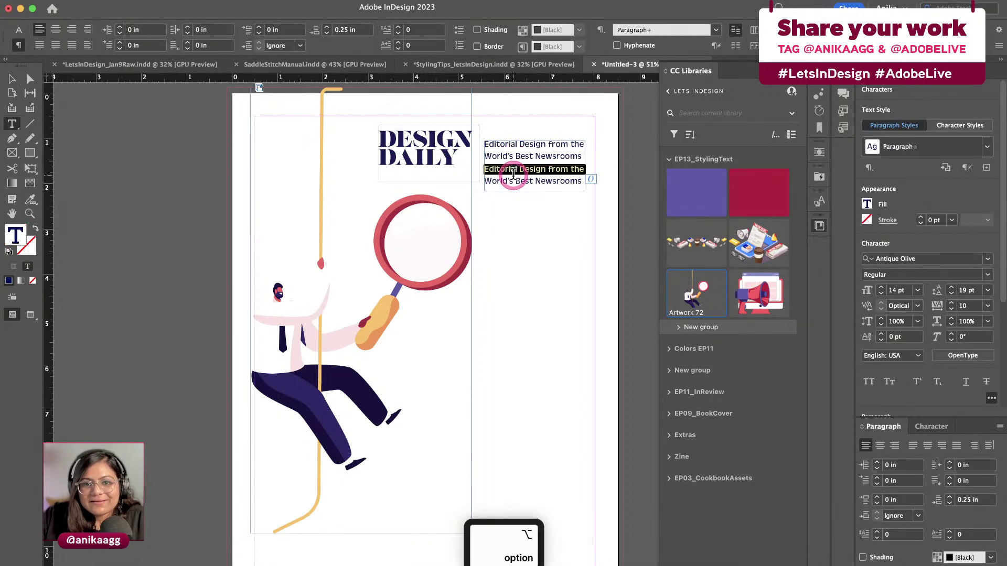
left_click(584, 180, "shift")
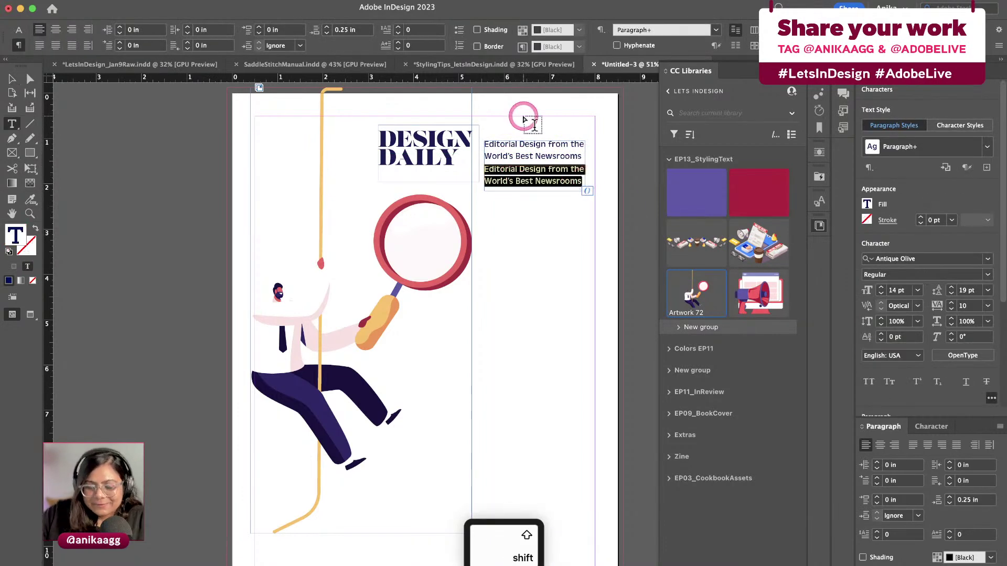
type("Edited by")
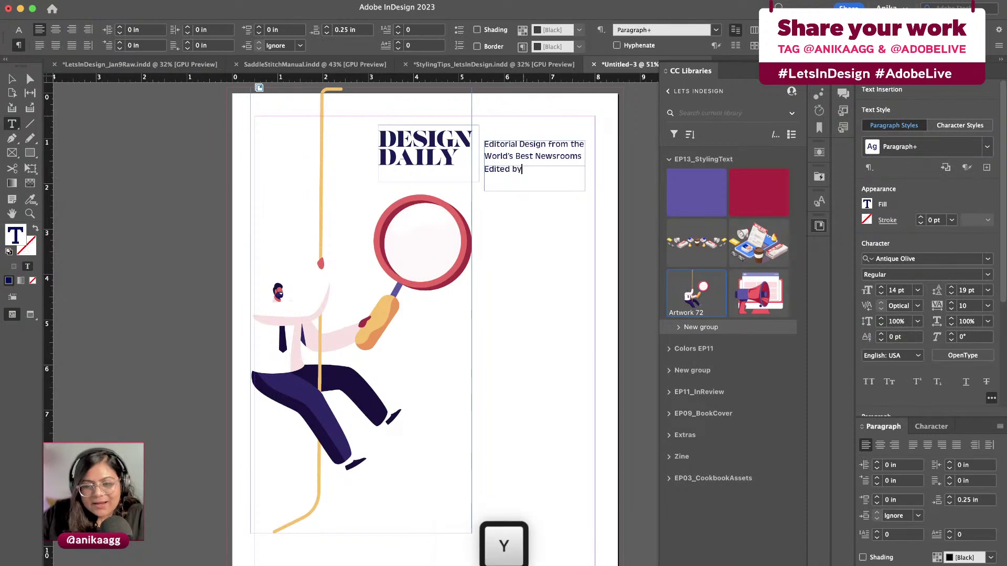
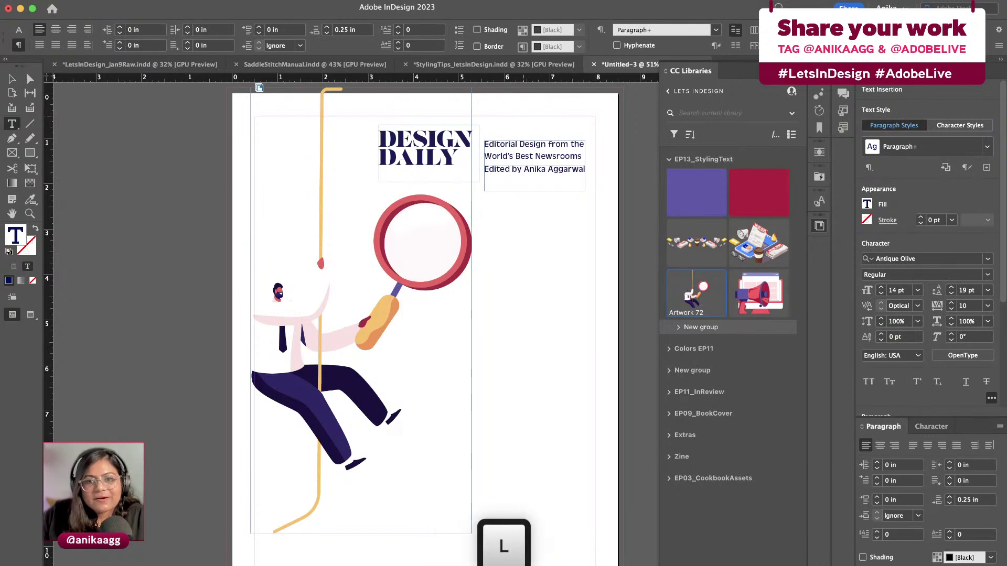
key("Escape")
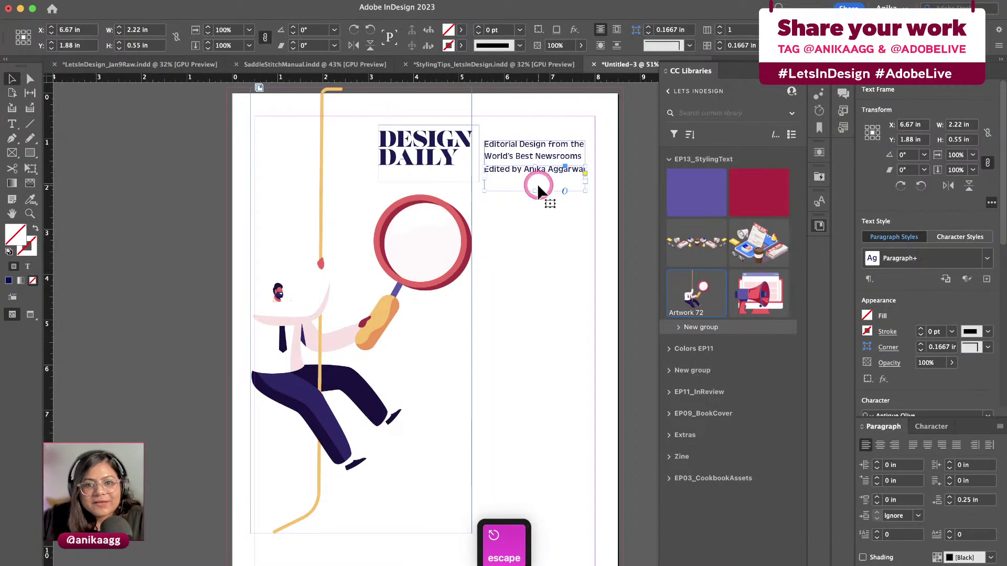
left_click_drag(537, 185, 535, 184)
left_click(535, 210)
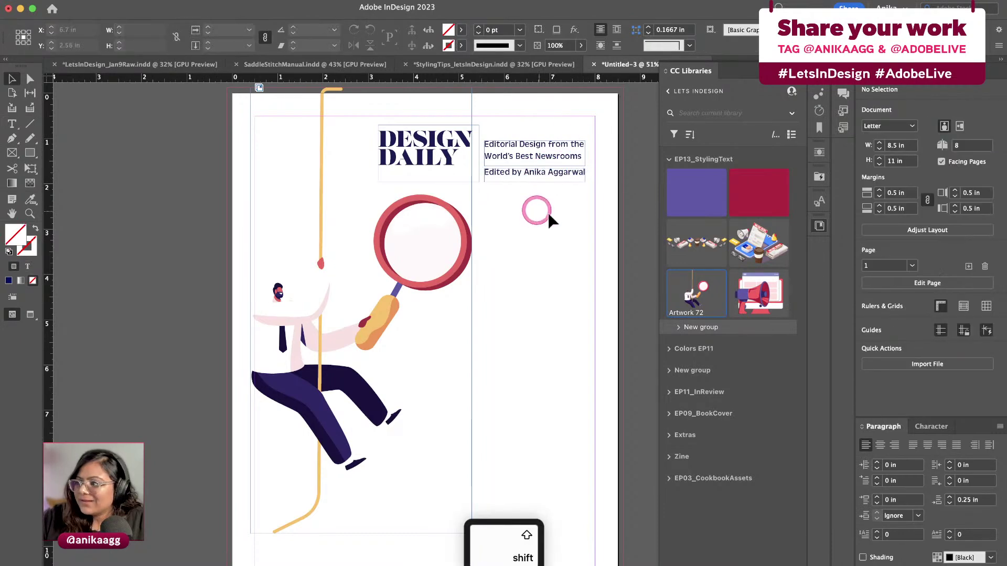
Draw a 0.545 in wide purple library-colour bar down the left edge, extending past the page bottom
left_click(561, 210)
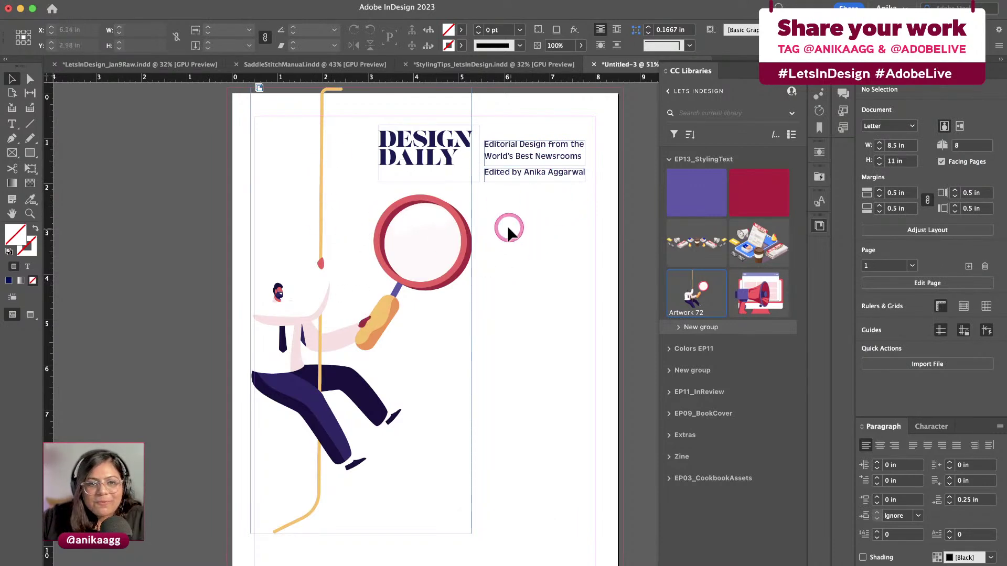
key("w")
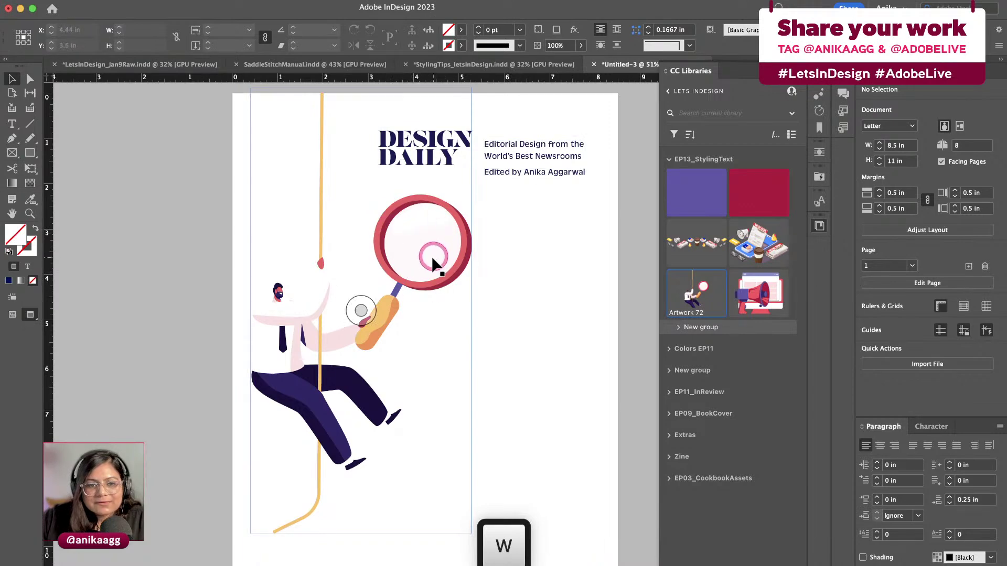
key("w")
left_click(35, 151)
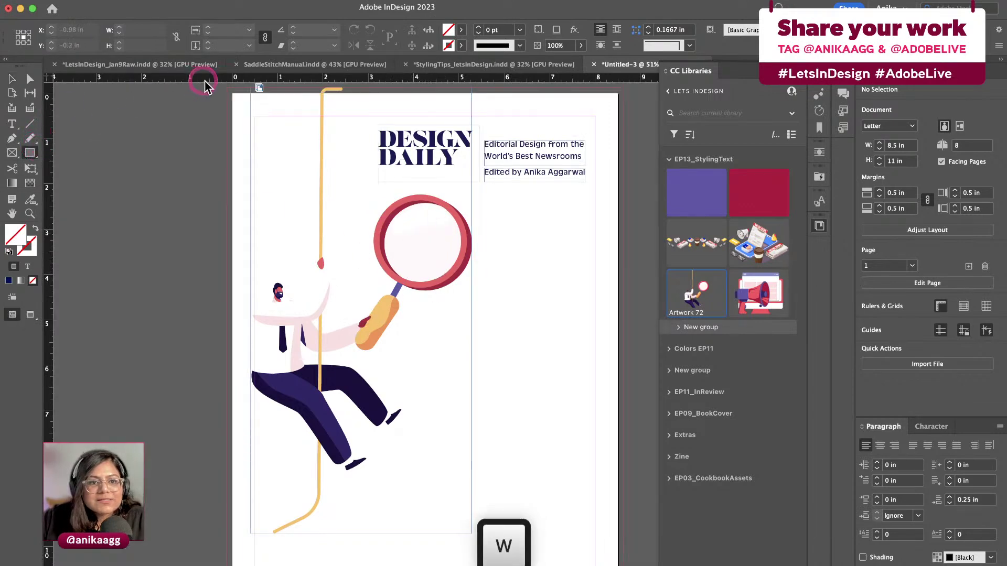
left_click_drag(224, 85, 251, 523)
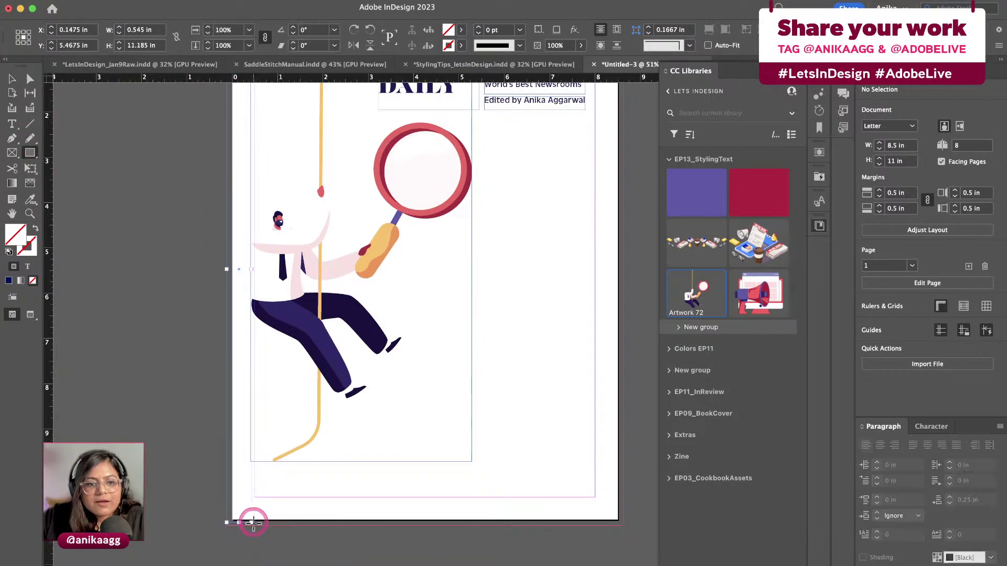
left_click(709, 191)
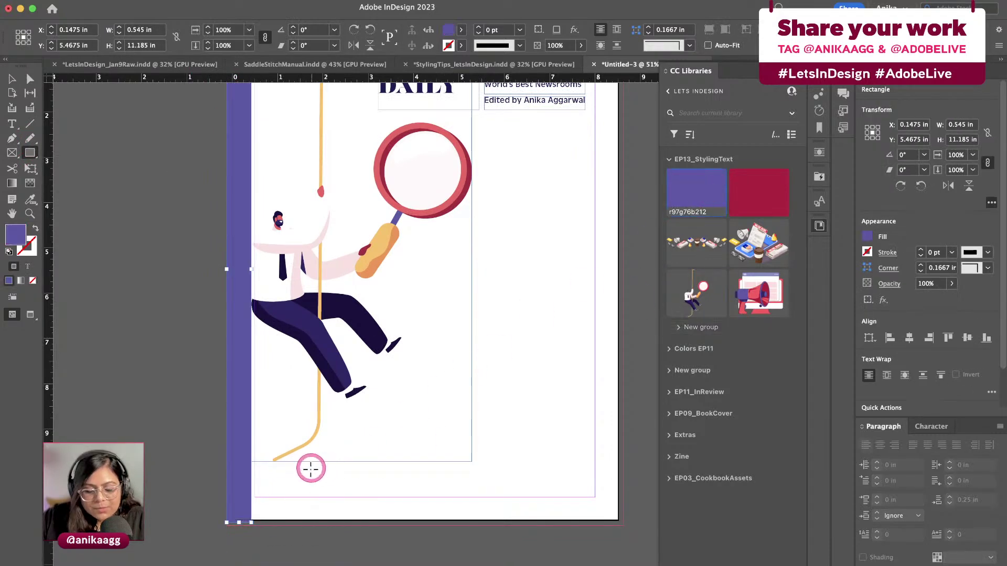
key("v")
left_click_drag(247, 519, 247, 522)
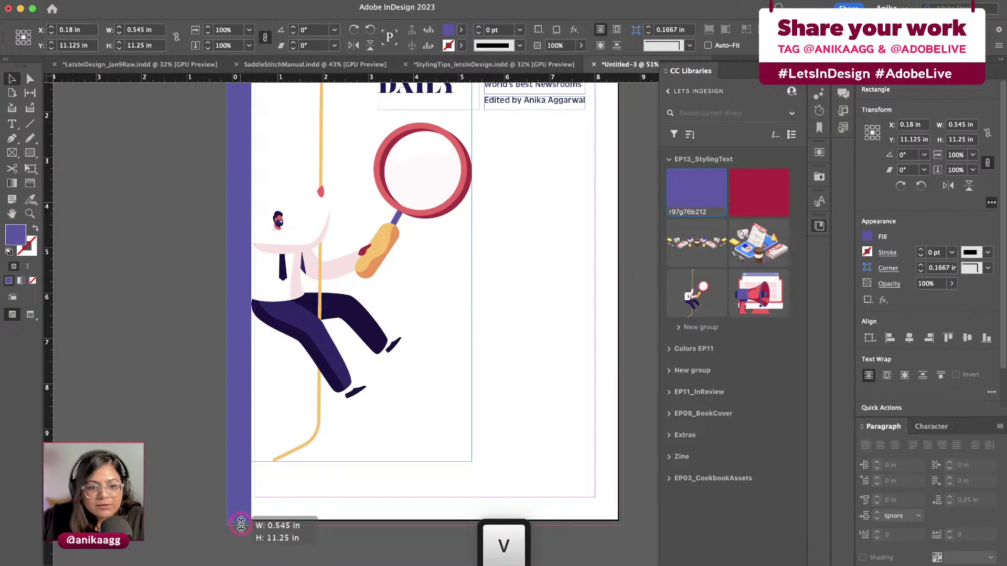
left_click(317, 490)
scroll(317, 488, "up", 3)
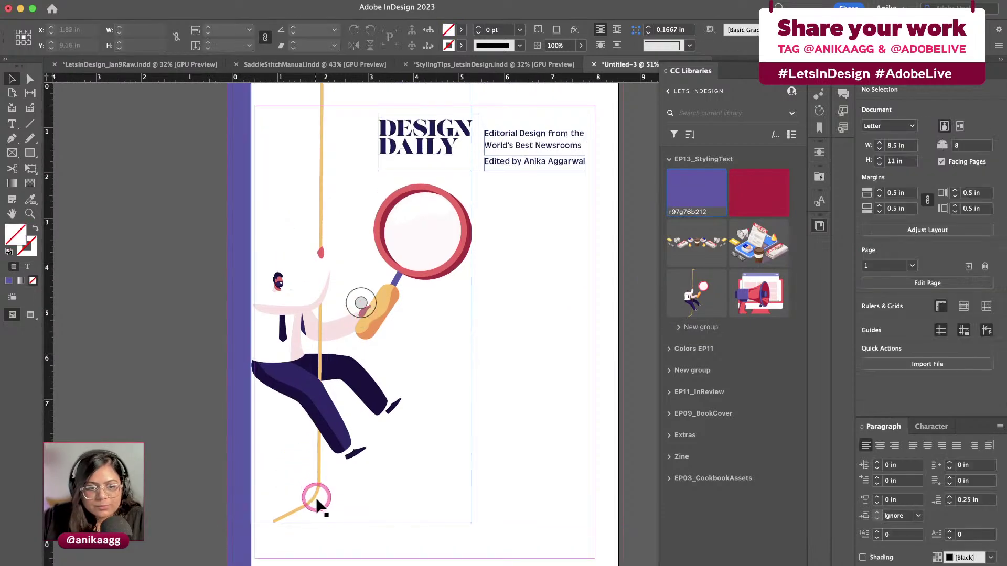
Enlarge the rope-climber illustration frame and fit its artwork proportionally
left_click(313, 507)
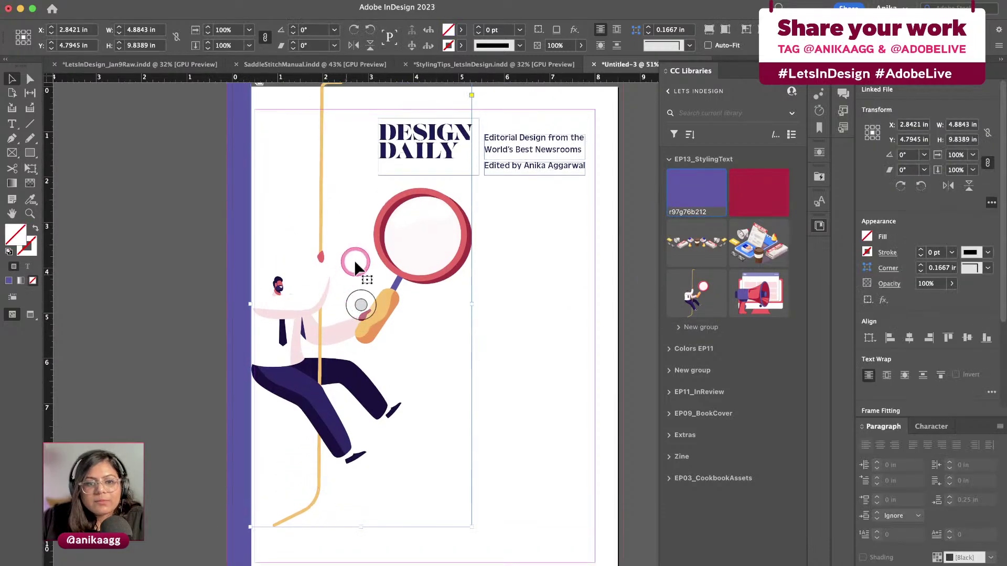
left_click_drag(469, 532, 493, 564)
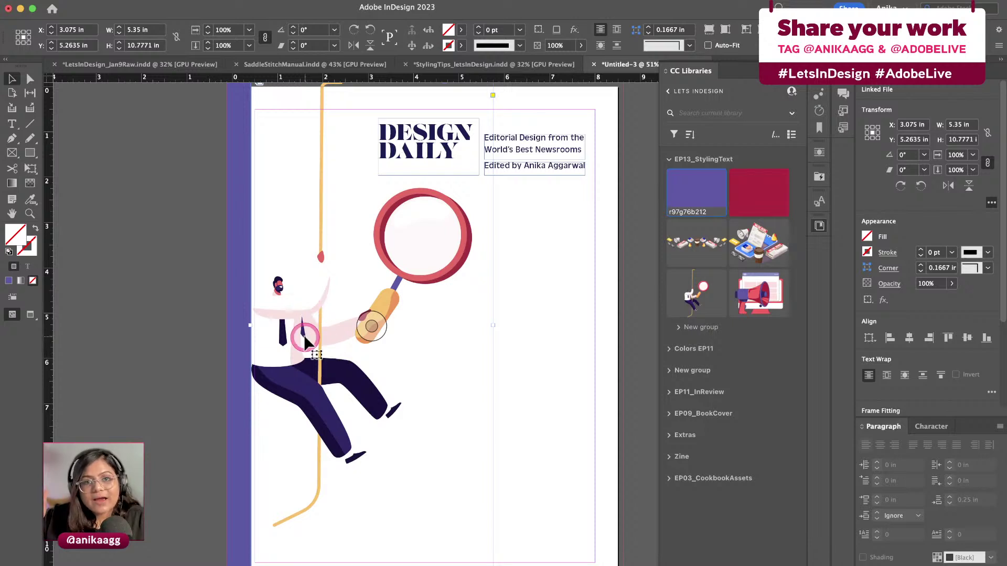
key("shift")
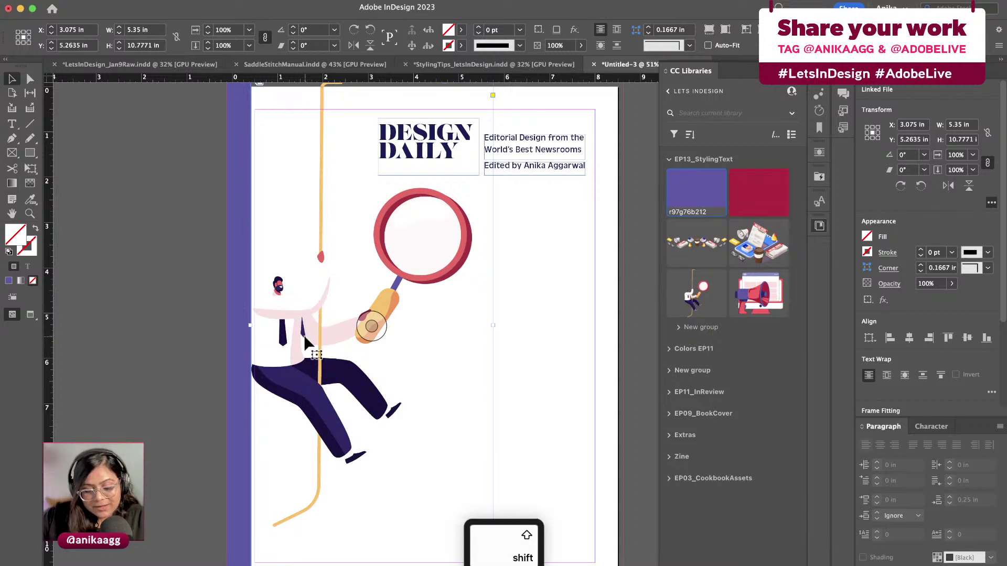
key("shift+alt+super+c")
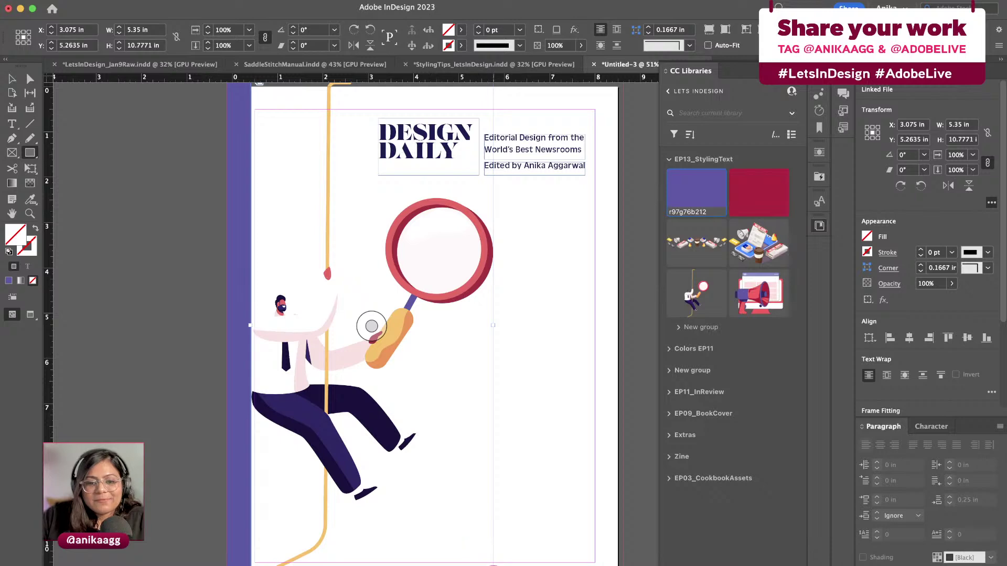
left_click(511, 366)
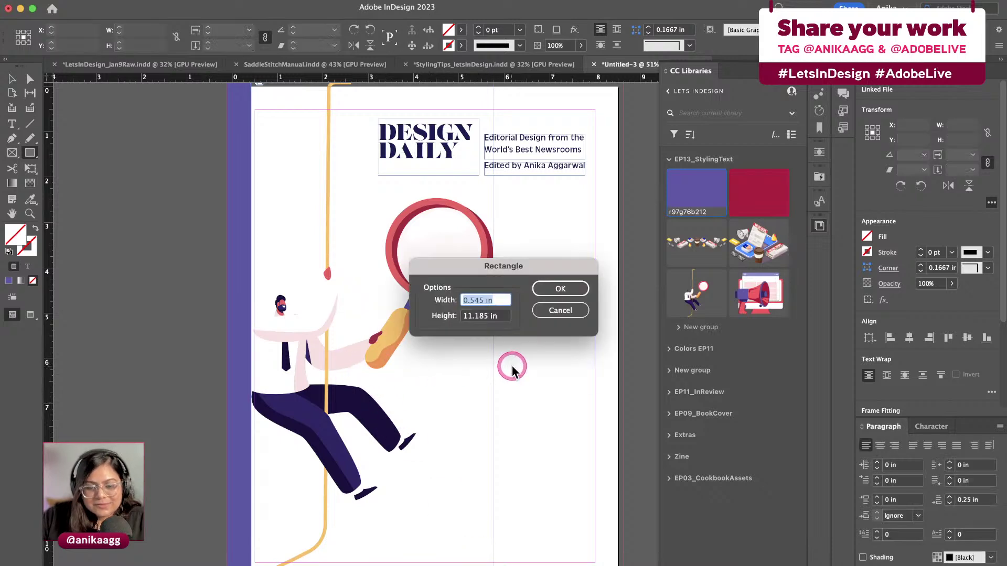
type("v")
left_click(560, 310)
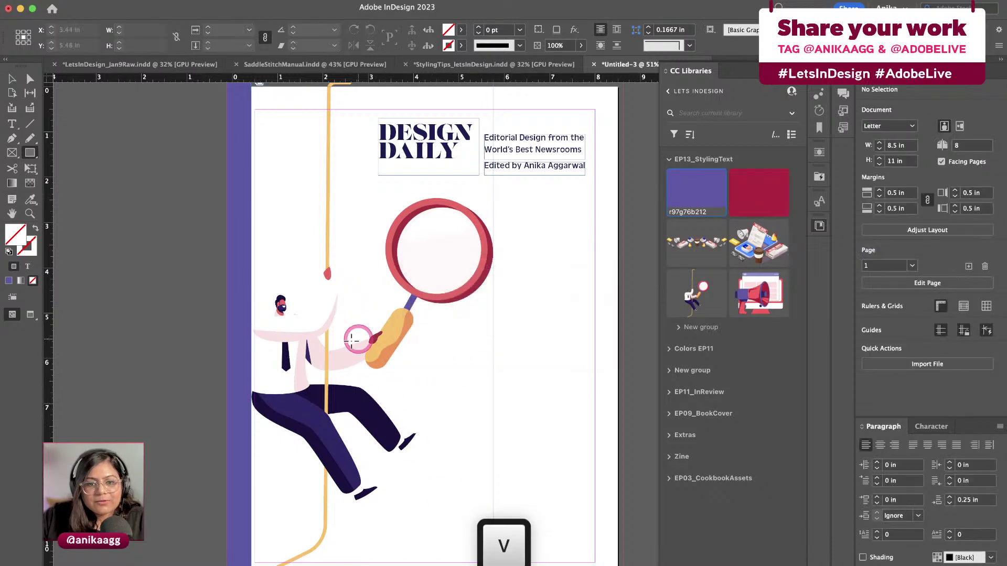
Shift the illustration left and widen the purple bar to 0.705 in
key("v")
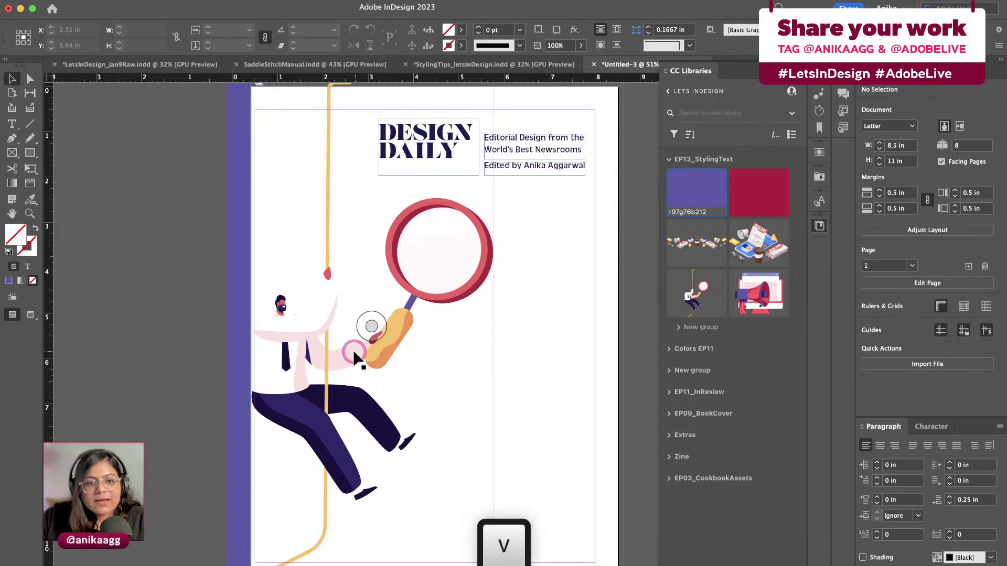
left_click(353, 358)
left_click_drag(351, 354, 339, 358)
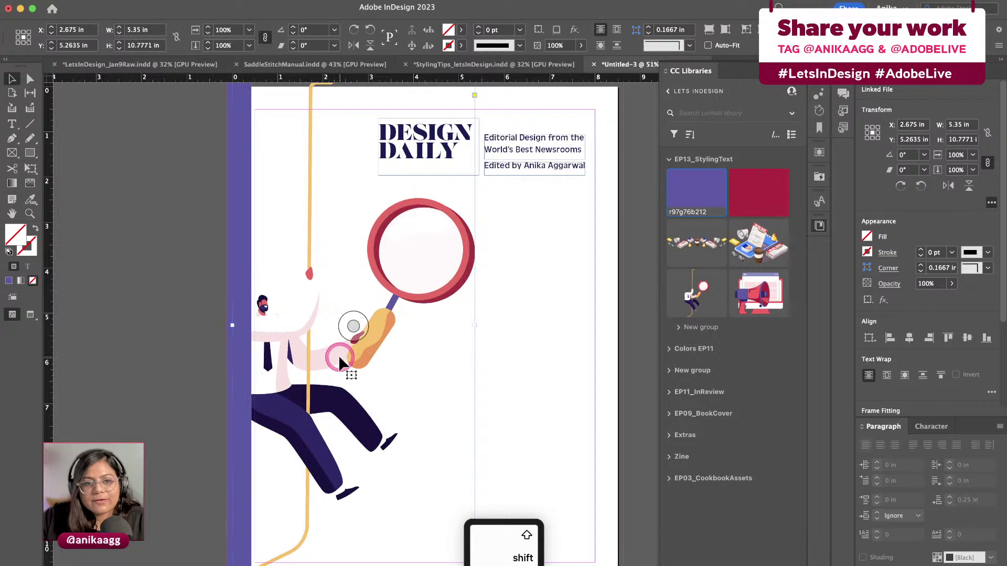
left_click(250, 475)
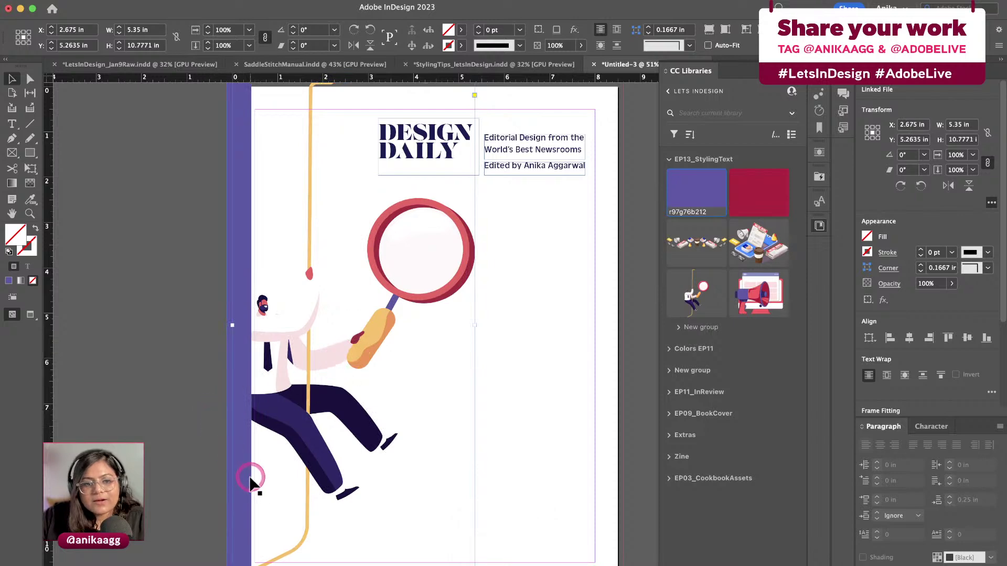
left_click_drag(252, 337, 322, 365)
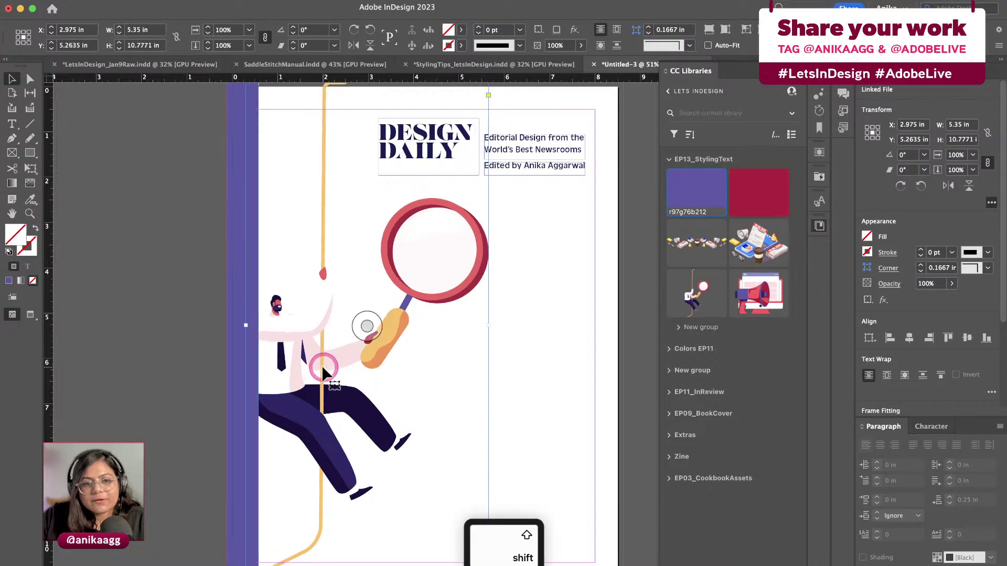
left_click(379, 391)
left_click(506, 420)
left_click(283, 555)
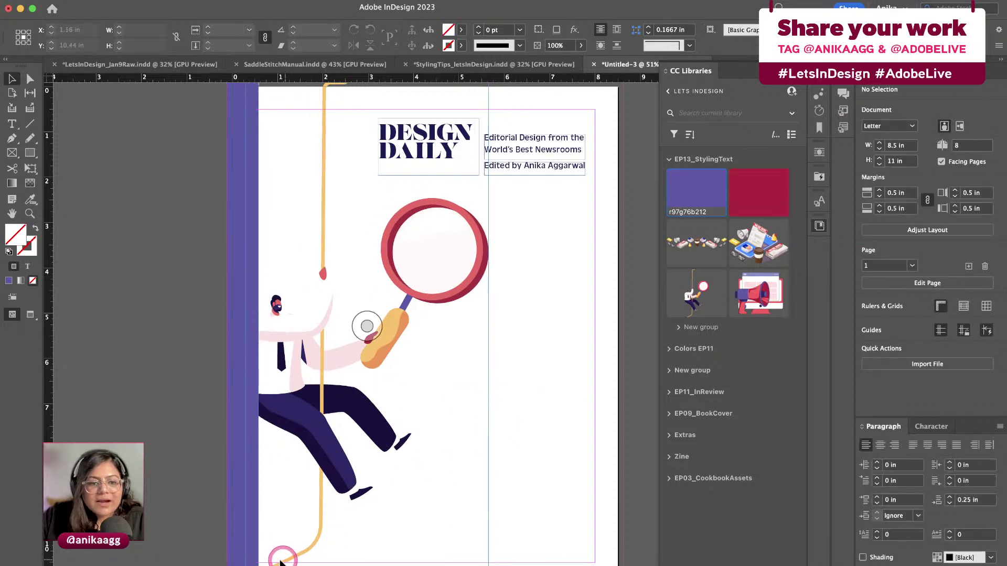
left_click(376, 525)
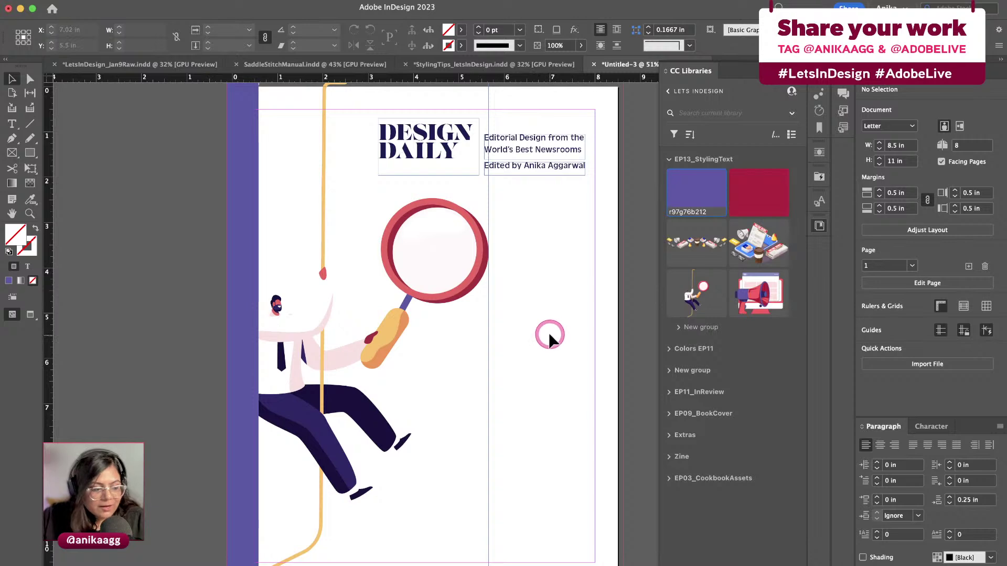
scroll(441, 304, "up", 1)
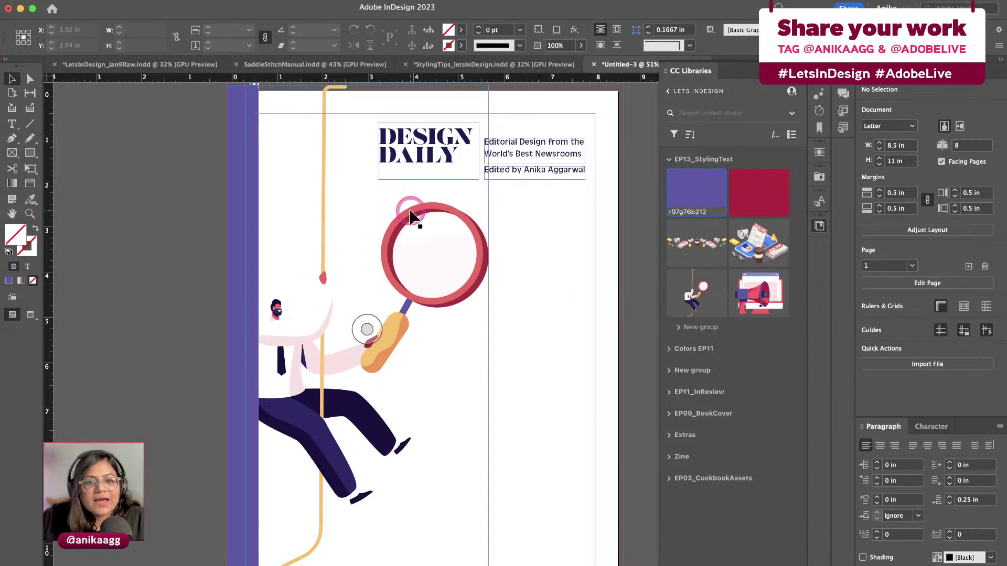
Copy the DESIGN DAILY frame onto the magnifier and change its text to '001'
left_click(415, 152)
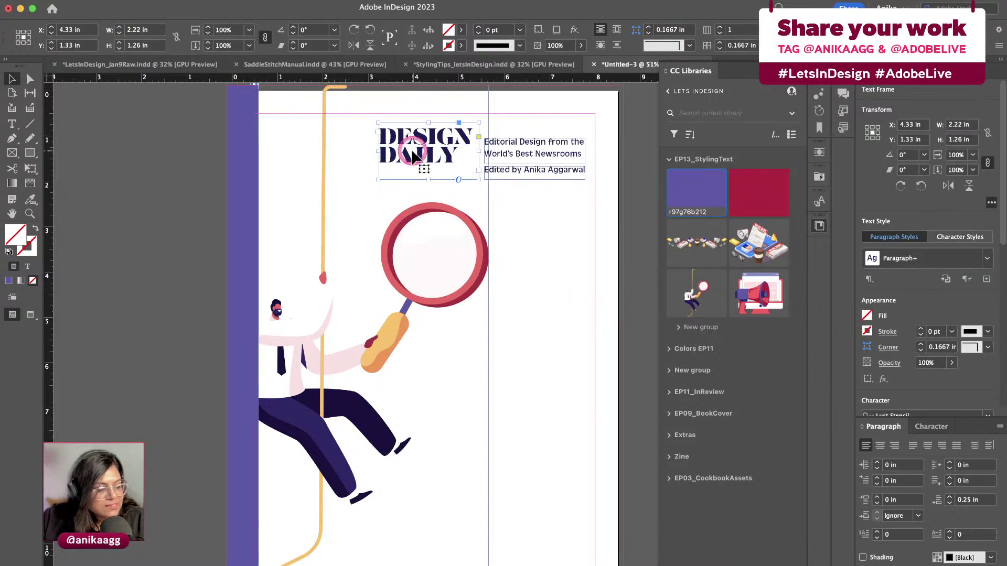
left_click_drag(414, 152, 448, 265)
double_click(449, 264)
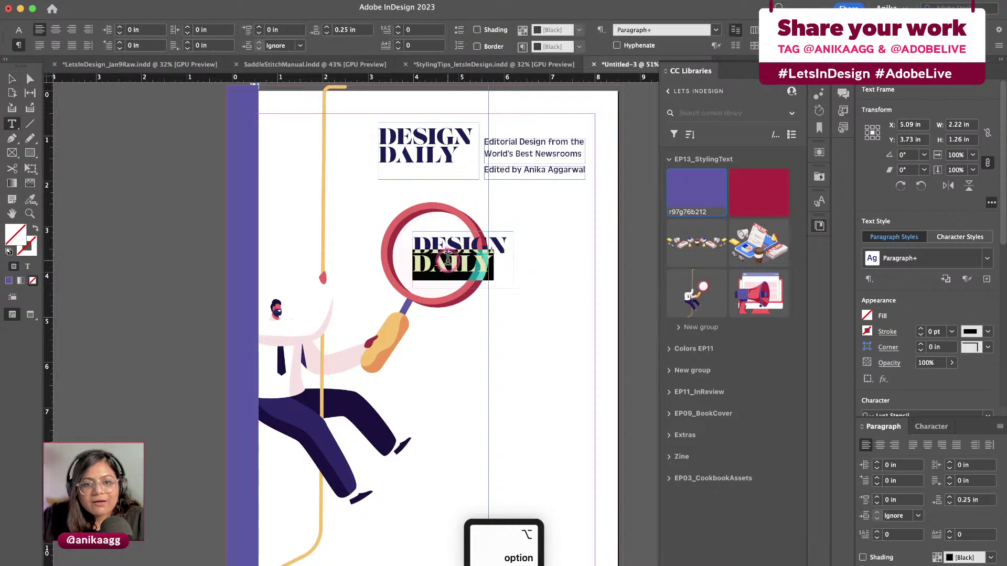
key("super+a")
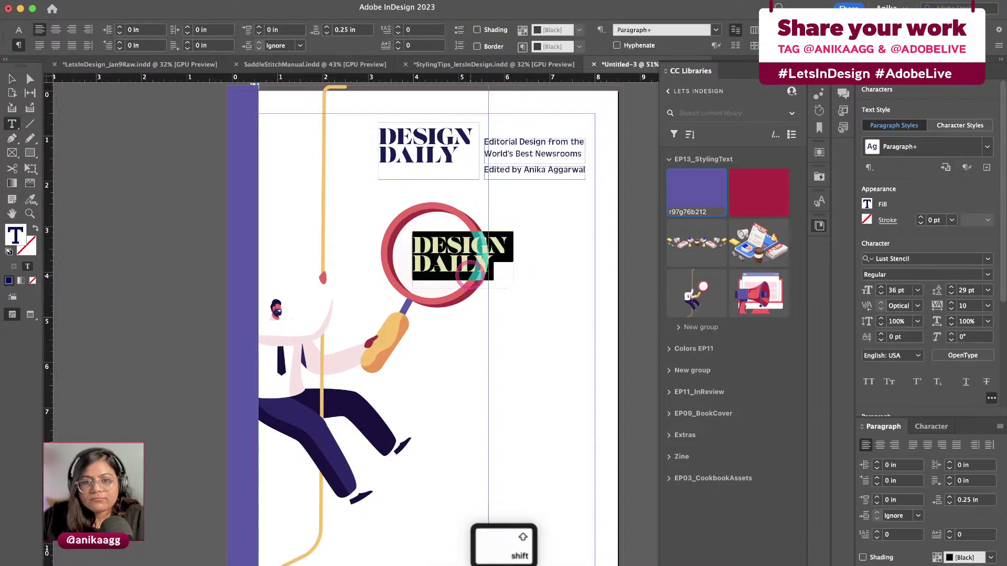
type("ISSUE")
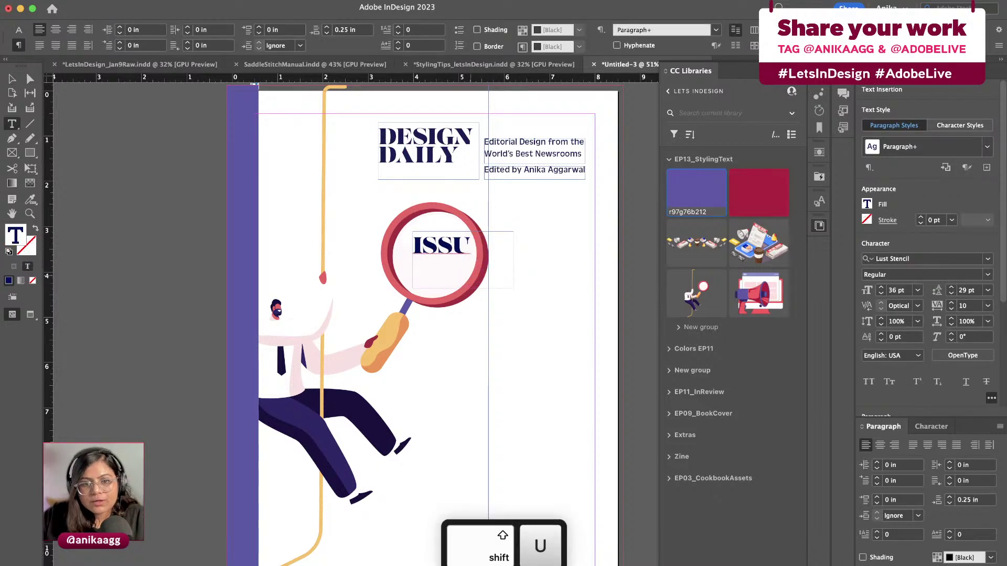
key("BackSpace")
key("BackSpace")
key("BackSpace")
key("BackSpace")
key("BackSpace")
type("001")
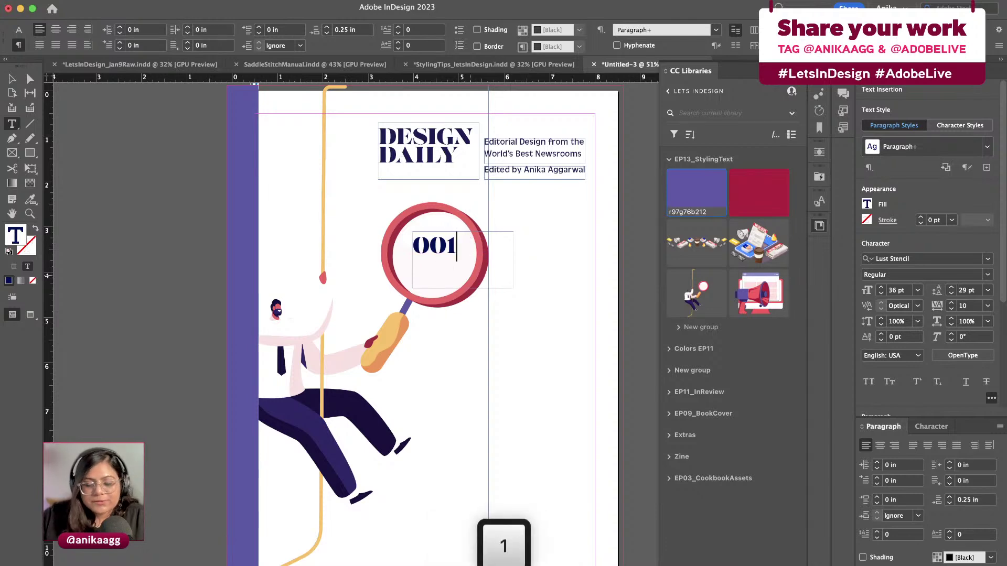
key("Escape")
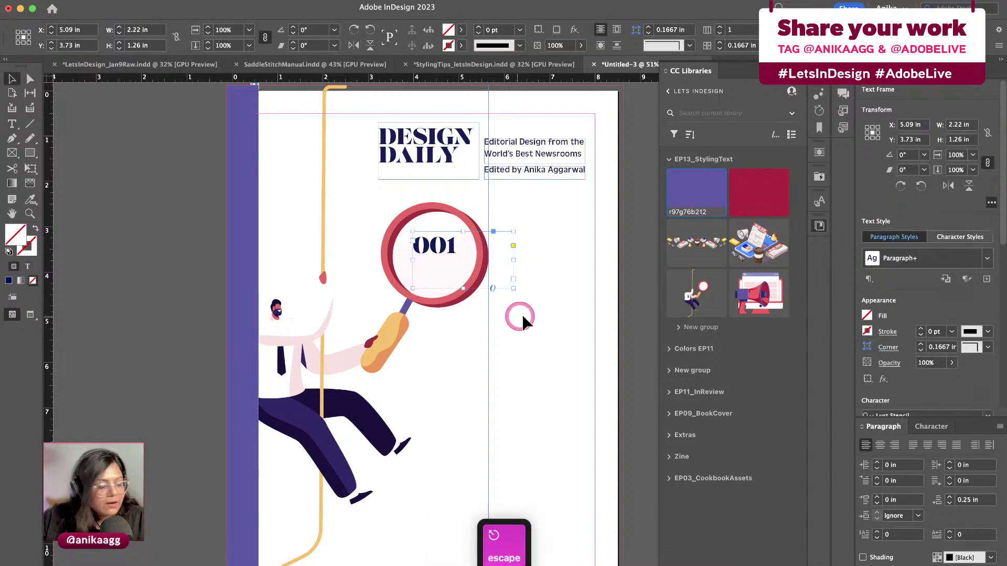
Fit the 001 frame to its text and centre it in the magnifier lens
double_click(513, 285)
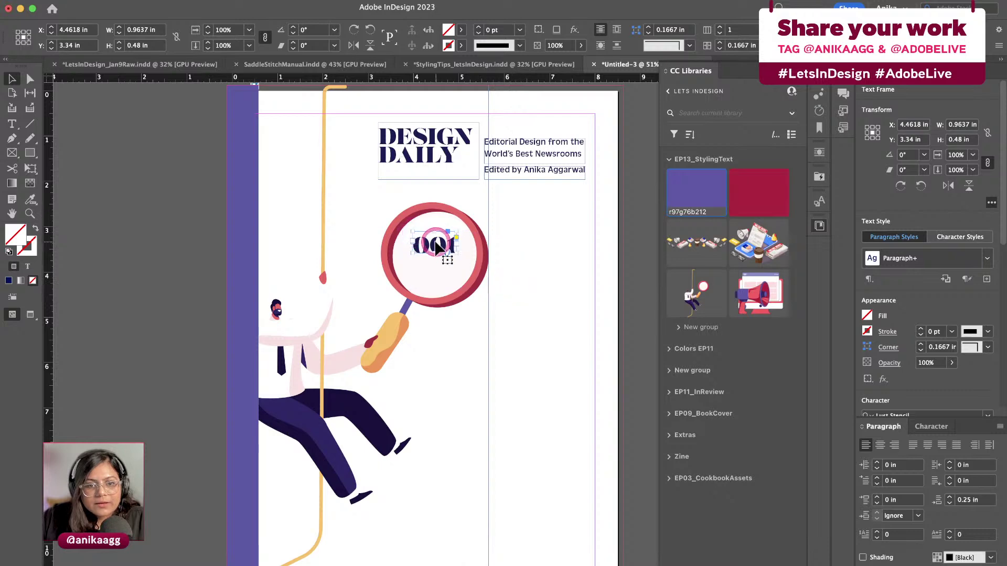
mouse_move(436, 250)
left_mouse_down()
mouse_move(434, 270)
mouse_move(436, 257)
mouse_move(468, 260)
mouse_move(436, 257)
left_mouse_up()
left_click(510, 260)
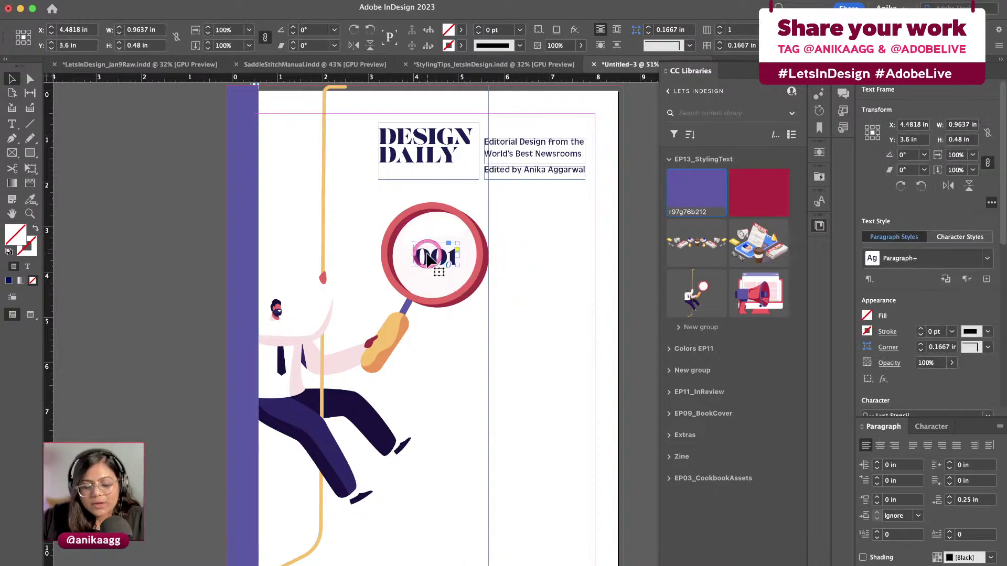
key("w")
left_click(540, 266)
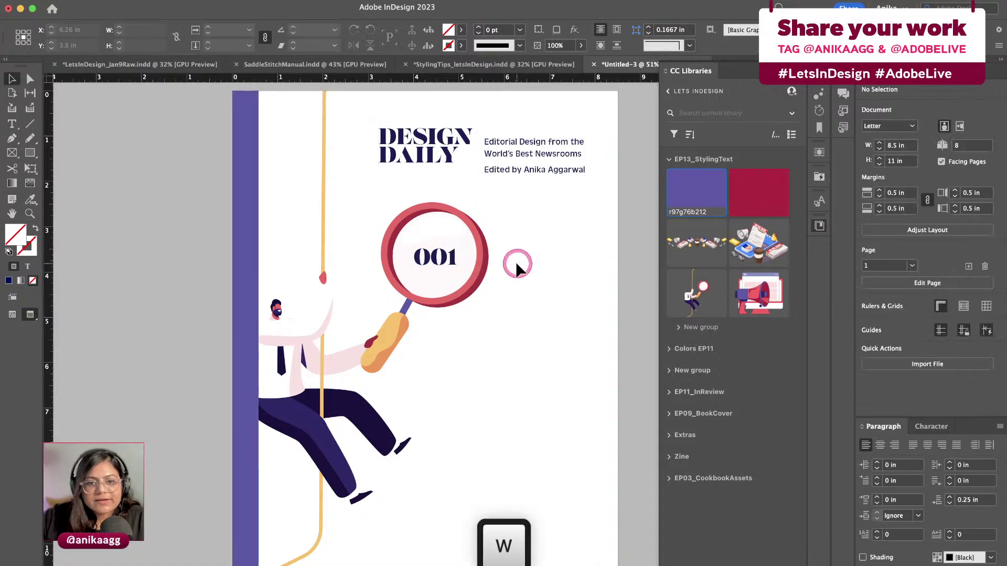
key("w")
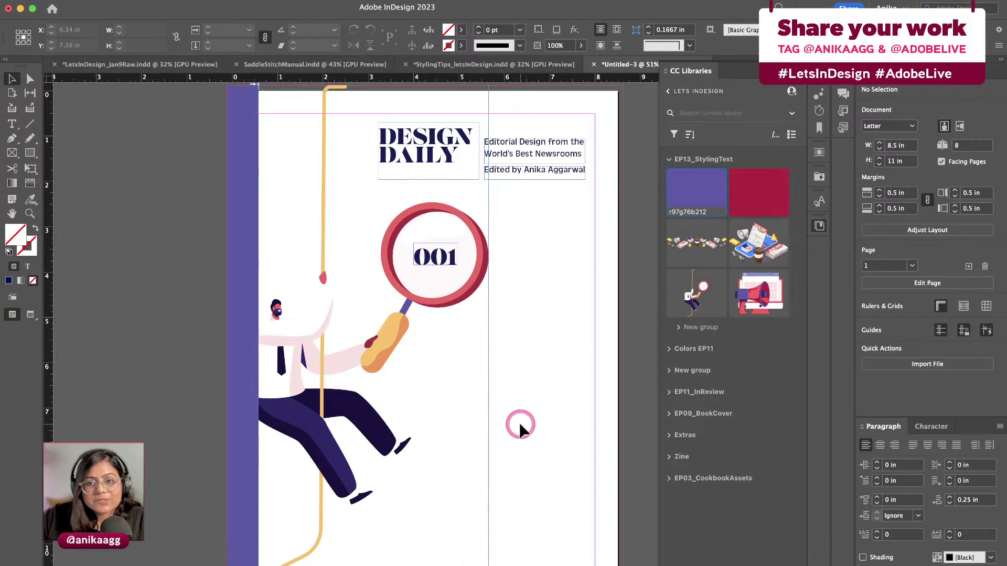
Select the DESIGN DAILY frame and look through the character styles, text wrap and libraries panels
left_click(782, 83)
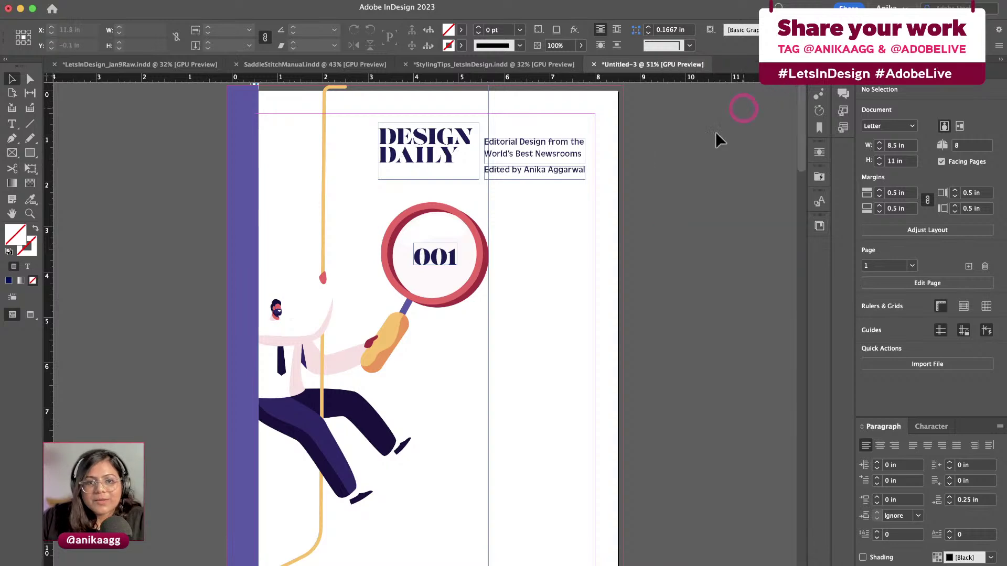
left_click(446, 156)
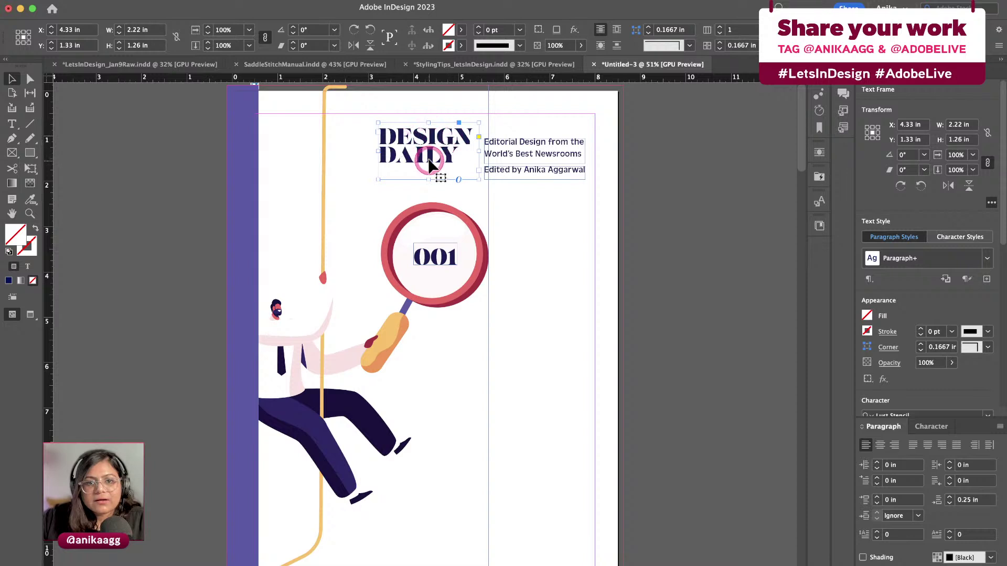
scroll(975, 325, "down", 4)
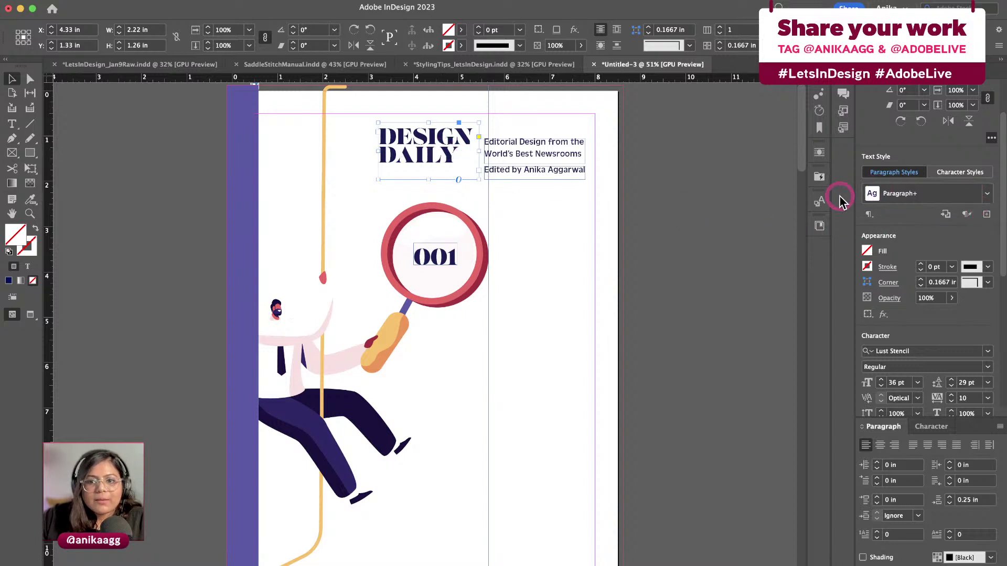
left_click(821, 202)
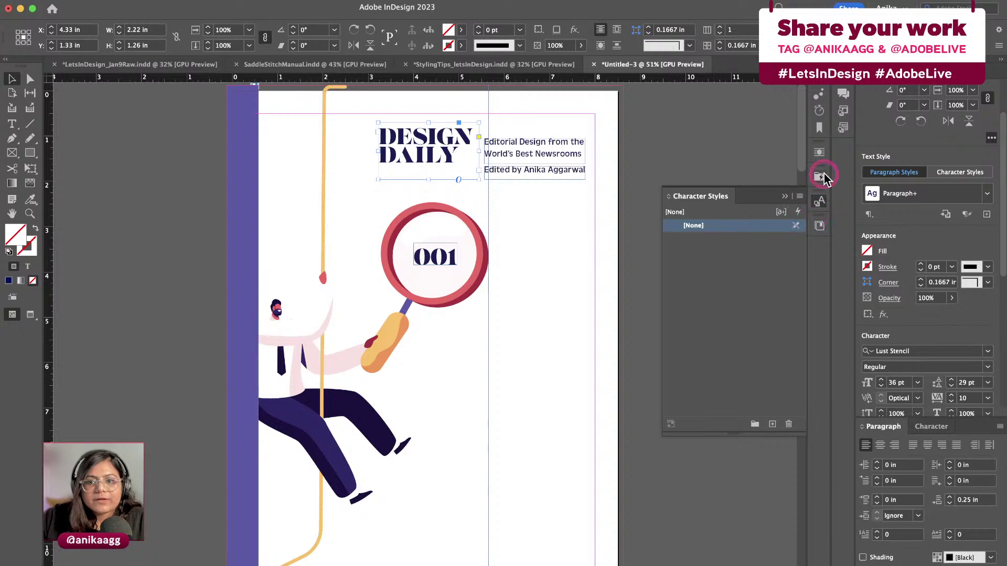
left_click(819, 154)
left_click(820, 176)
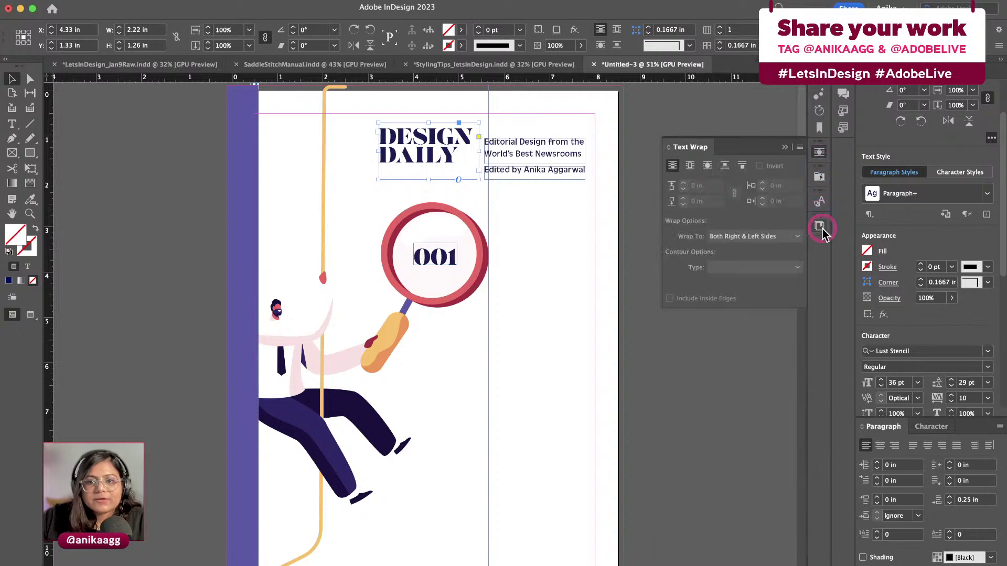
left_click(819, 226)
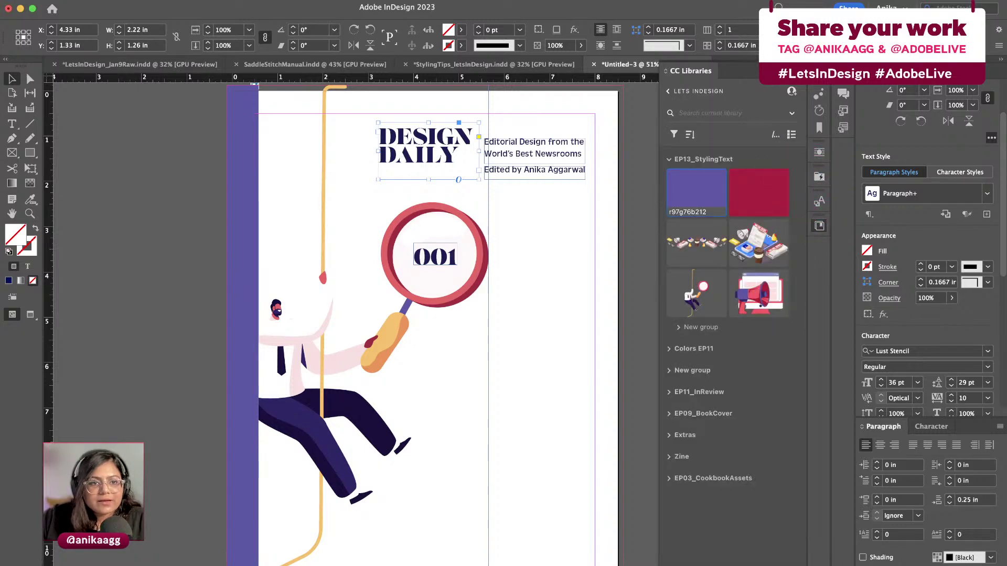
Show the Paragraph Styles panel from the Type menu, reposition it, and collapse the VooDooVal group
left_click(171, 3)
left_click(204, 127)
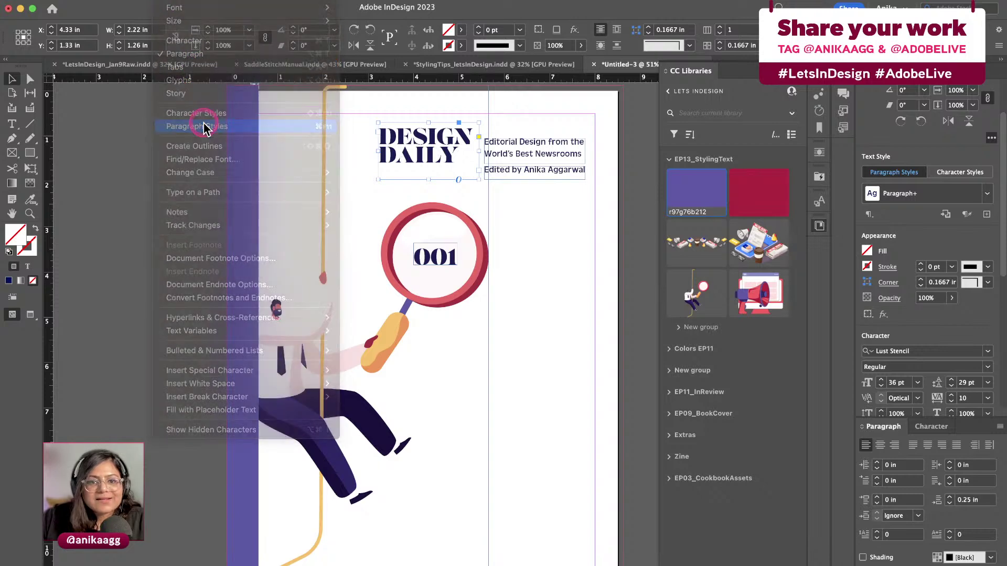
left_click_drag(771, 192, 687, 204)
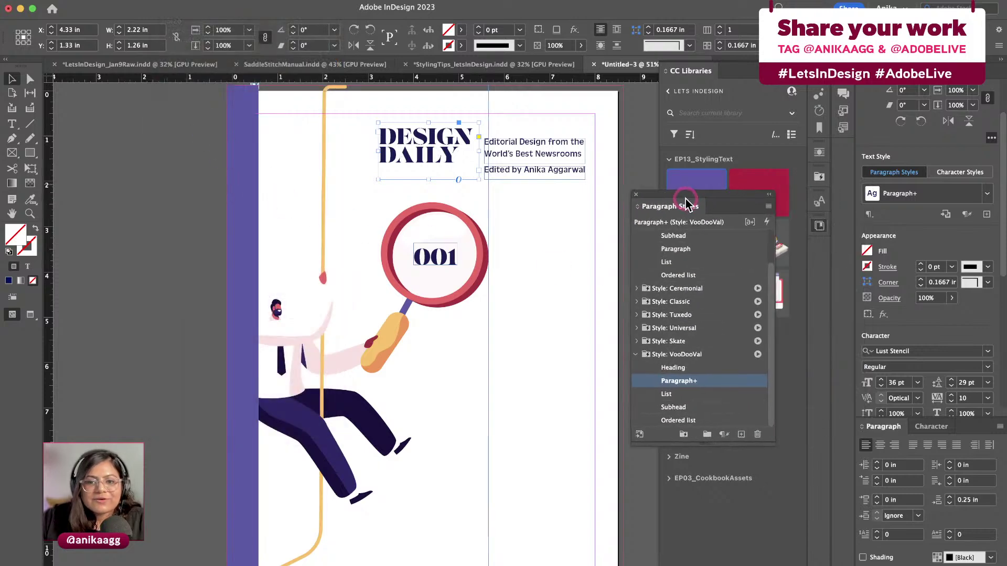
left_click(643, 370)
left_click(637, 355)
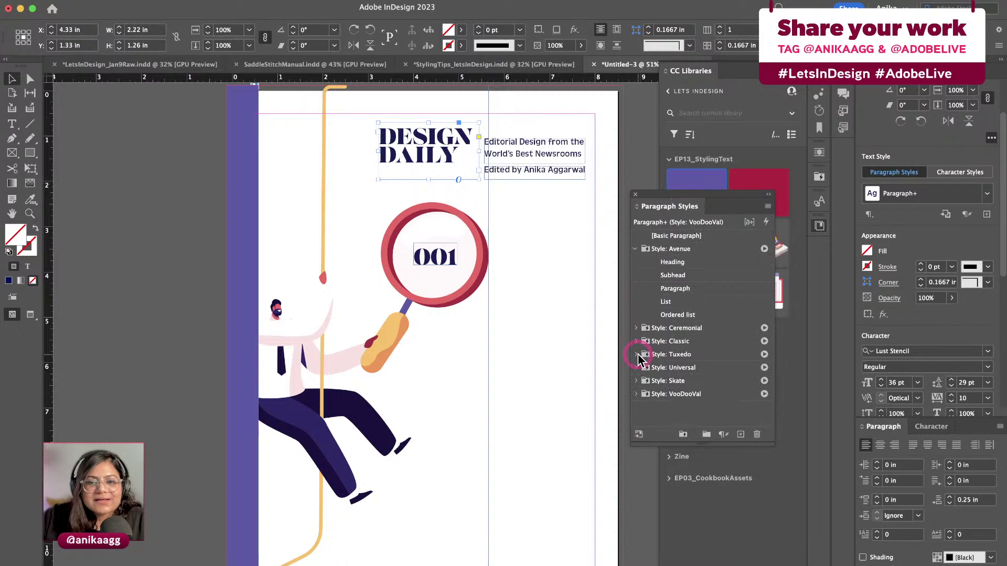
left_click(691, 418)
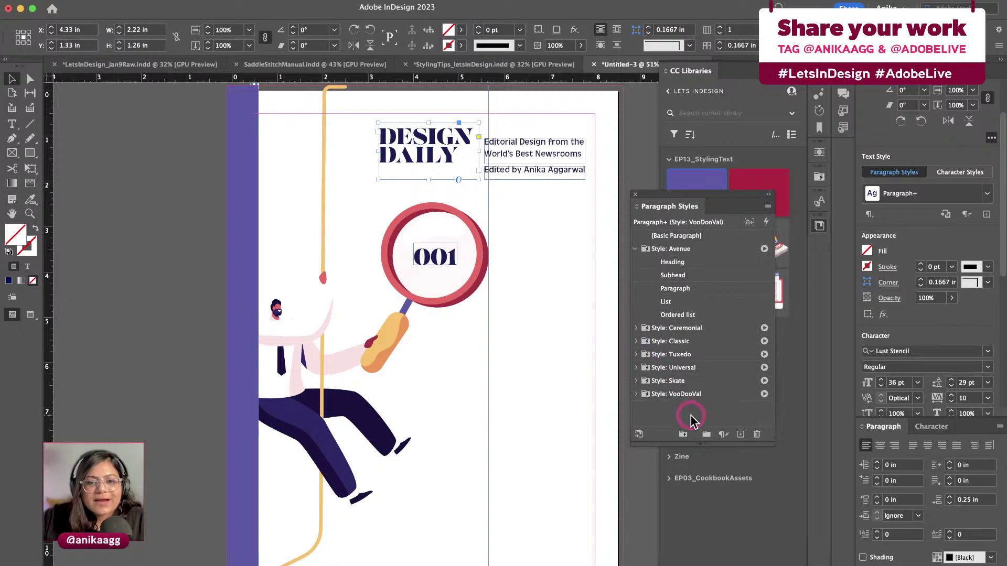
left_click(540, 411)
key("super+s")
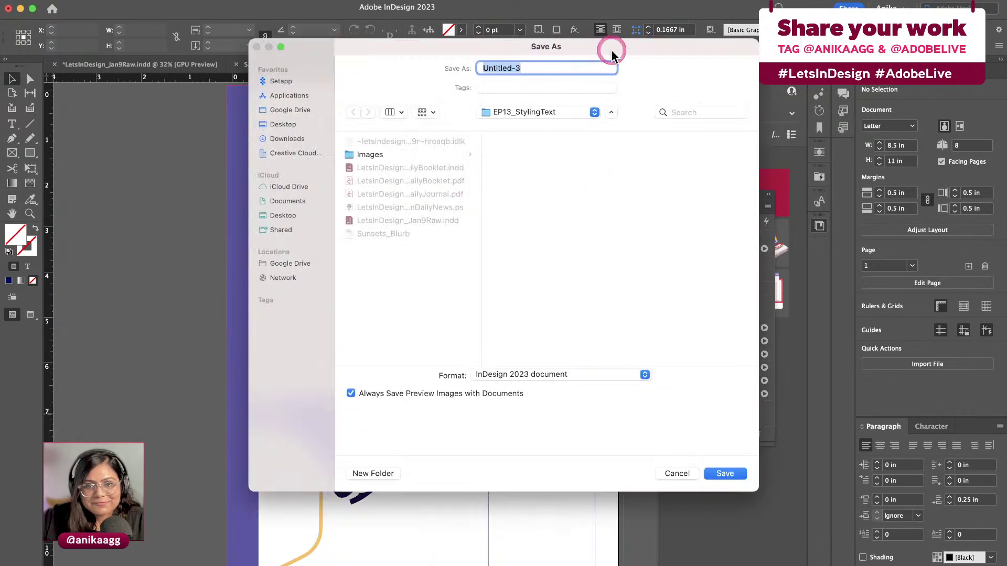
key("Escape")
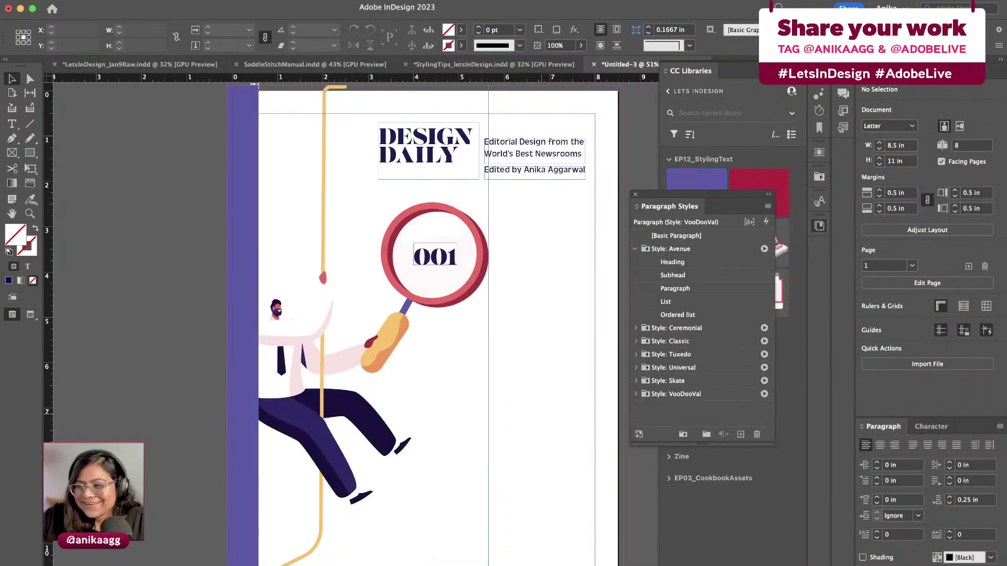
type("EP13")
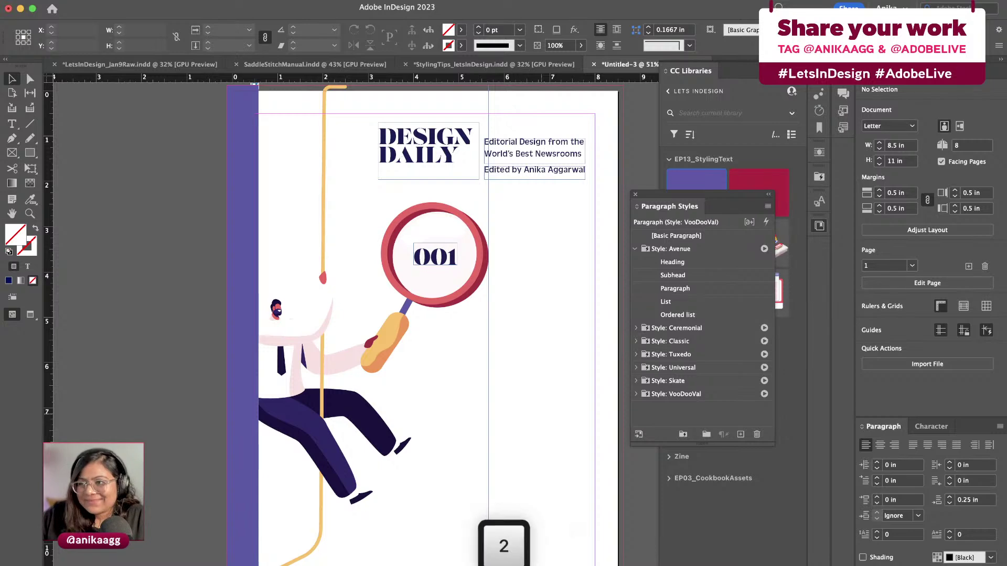
key("Return")
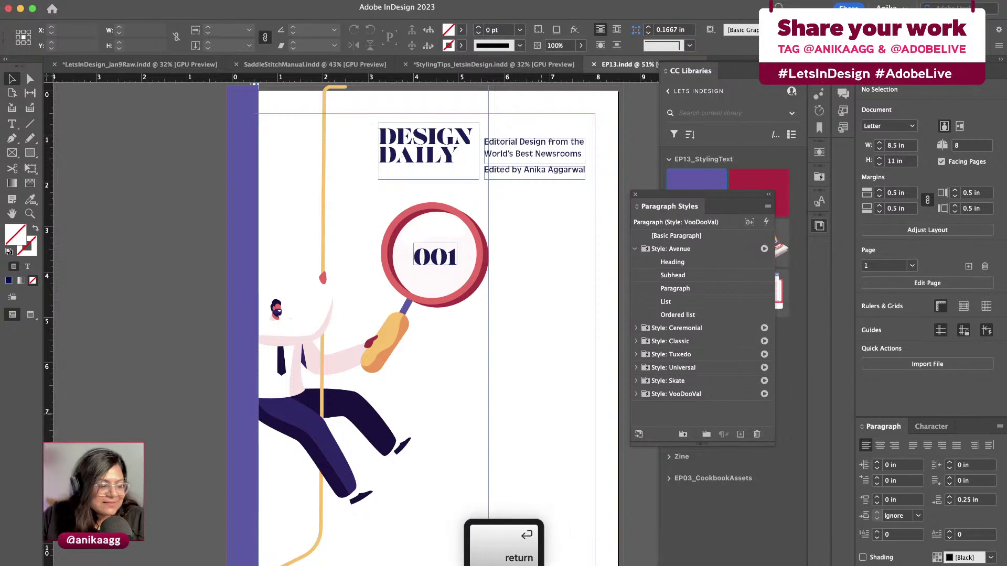
left_click(414, 442)
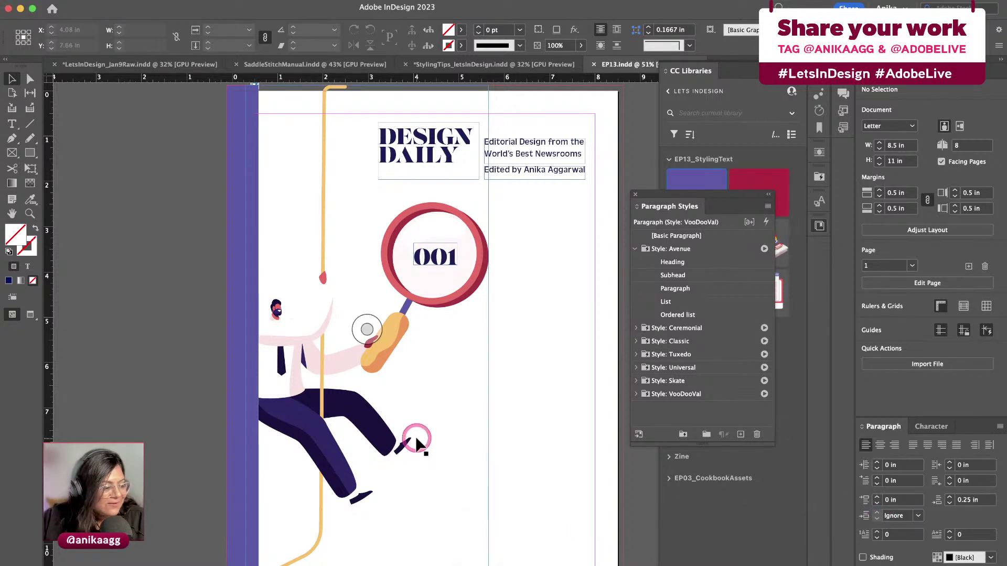
left_click(571, 440)
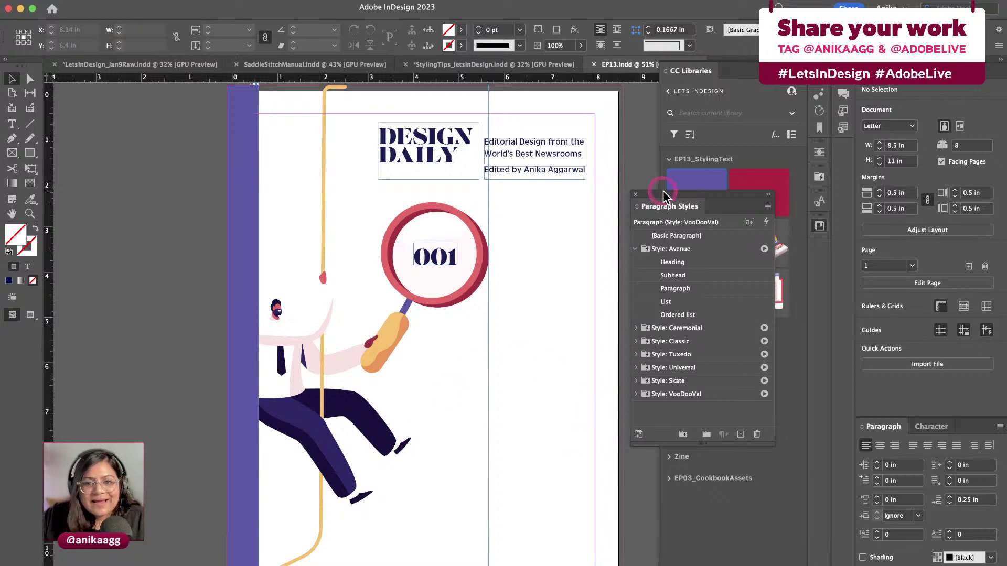
left_click_drag(663, 190, 643, 231)
Create a paragraph style named 'Heading' from the DESIGN DAILY title's formatting
left_click(721, 477)
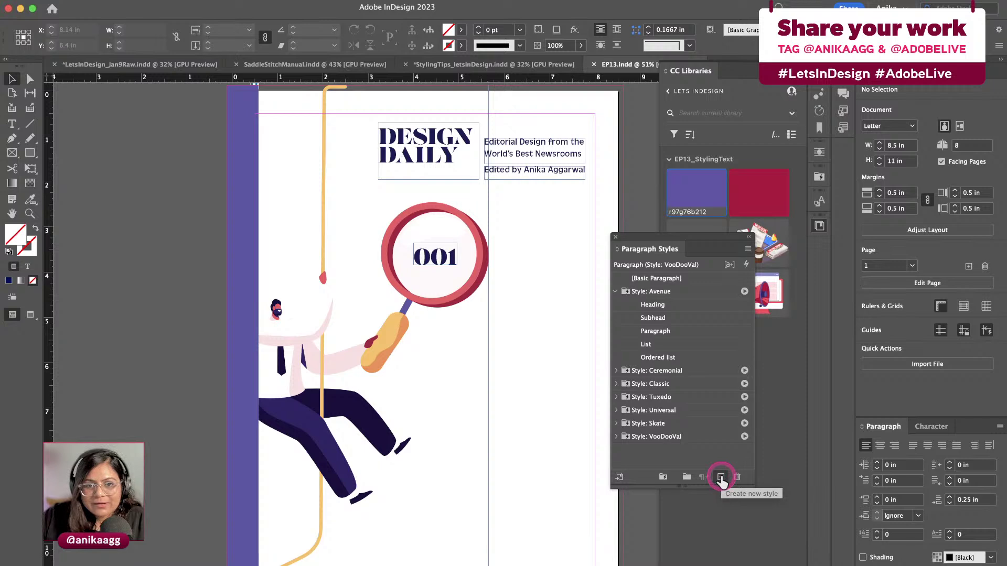
left_click(445, 154)
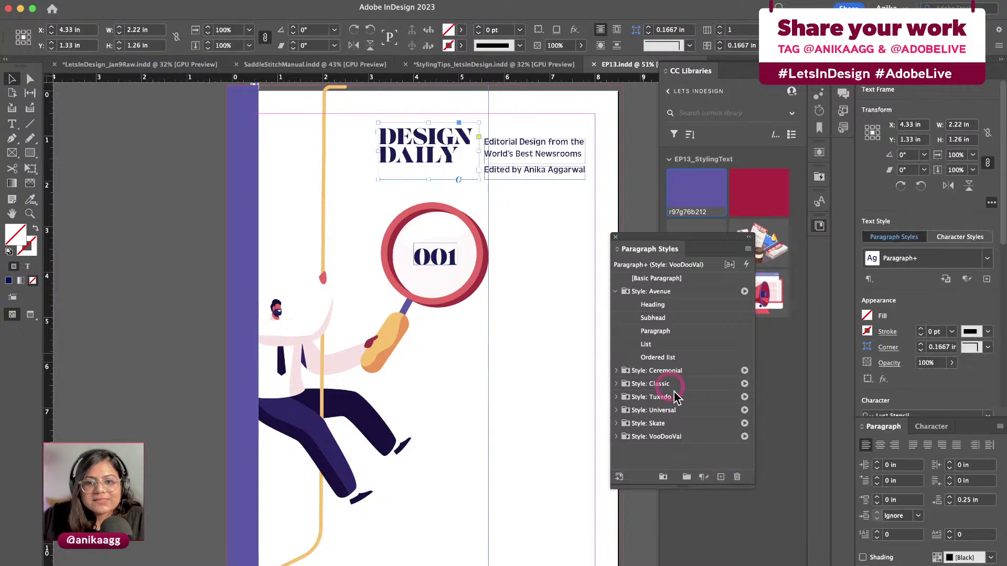
left_click(720, 478)
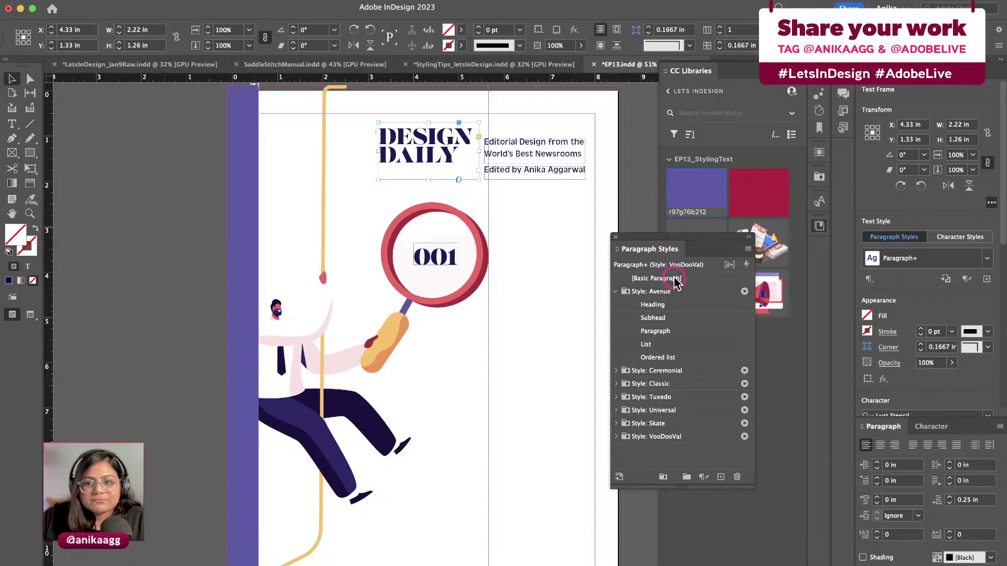
left_click_drag(683, 233, 724, 262)
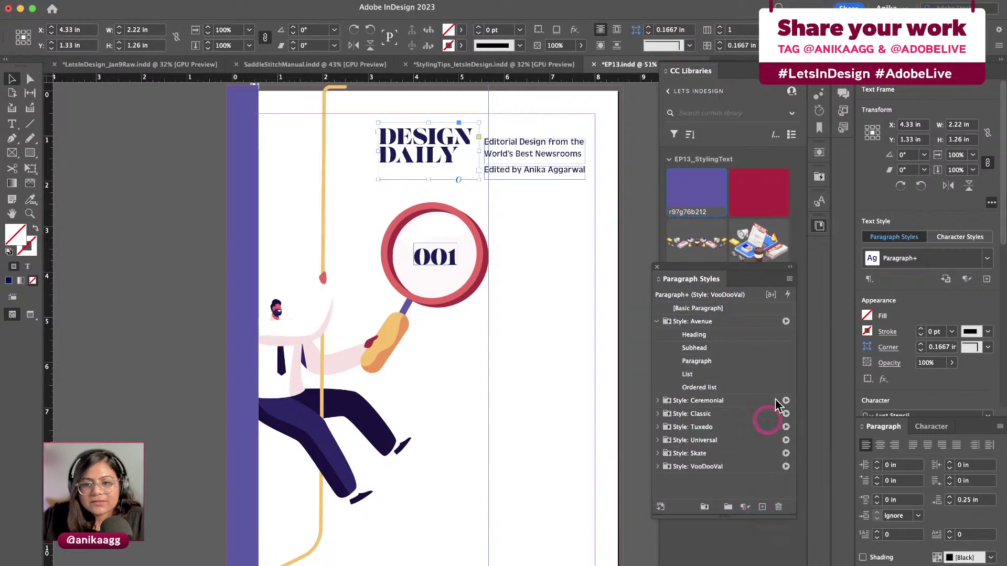
left_click(986, 279)
left_click(889, 305)
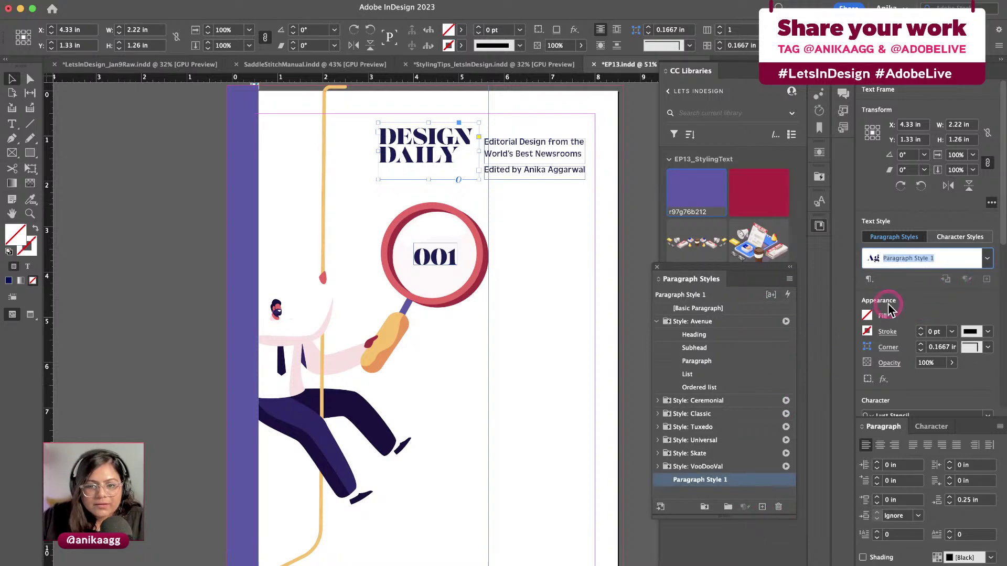
left_click(890, 265)
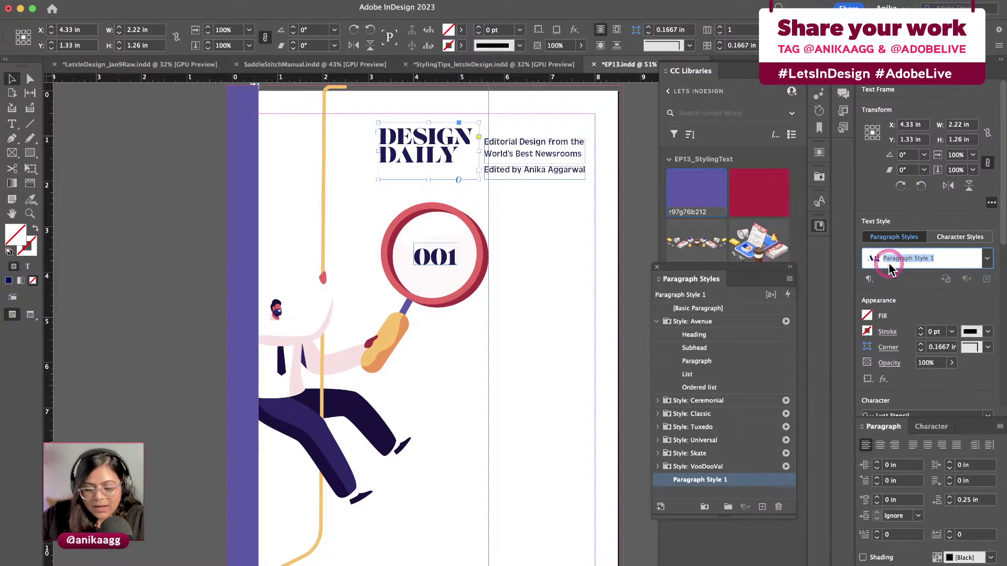
type("Heading")
key("Return")
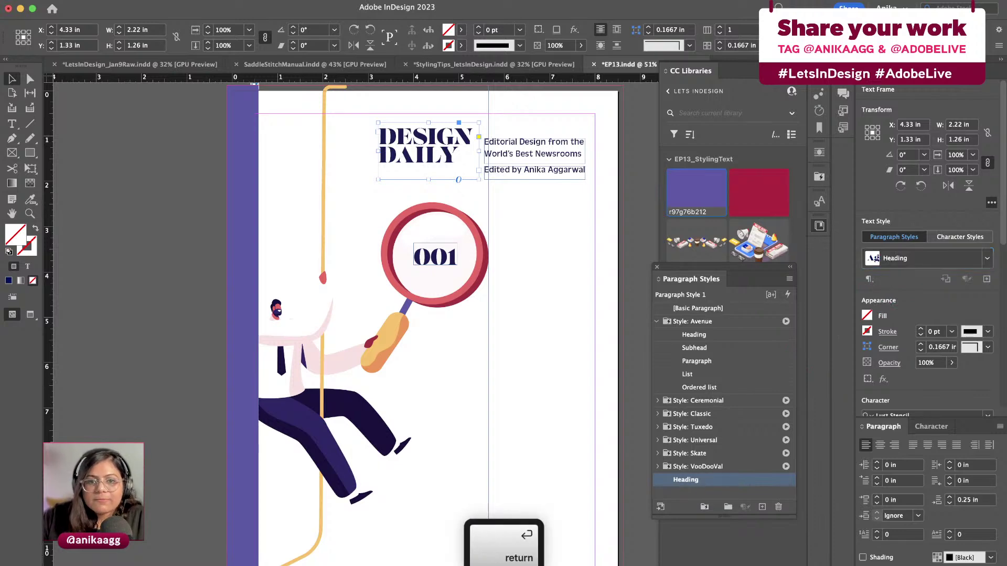
Open the Paragraph Style Options for the Heading style
left_click(439, 141)
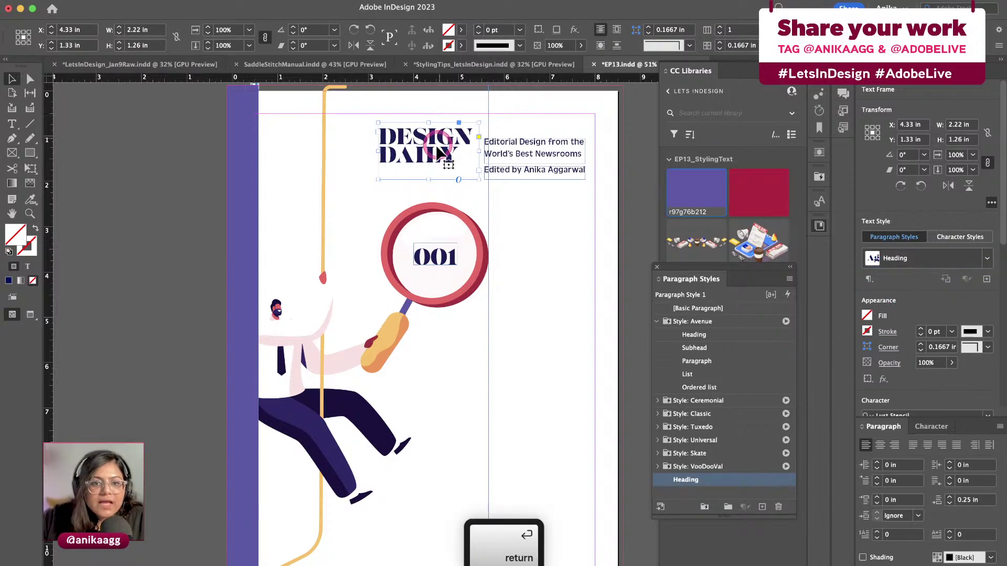
left_click(987, 258)
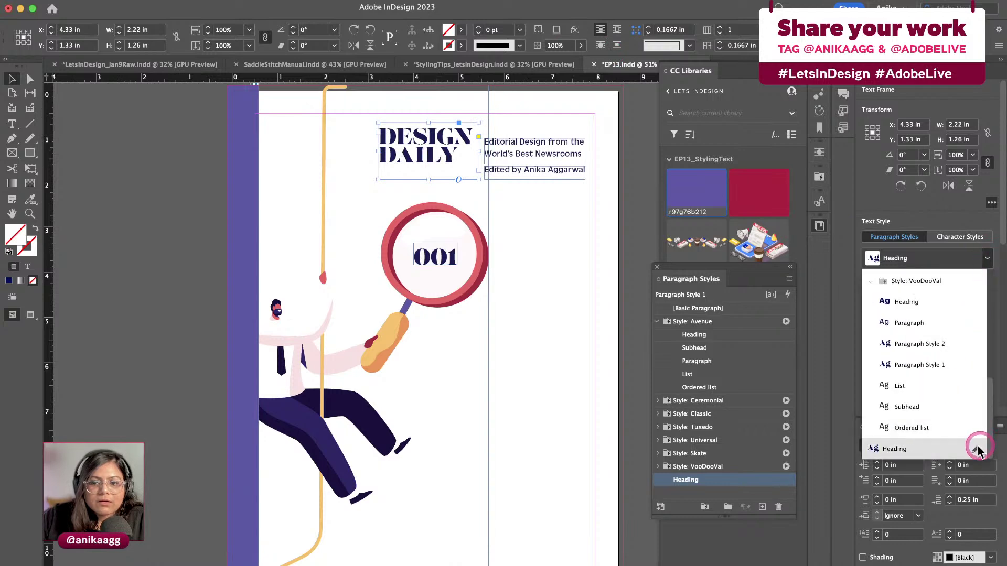
left_click(976, 449)
left_click_drag(648, 157, 725, 160)
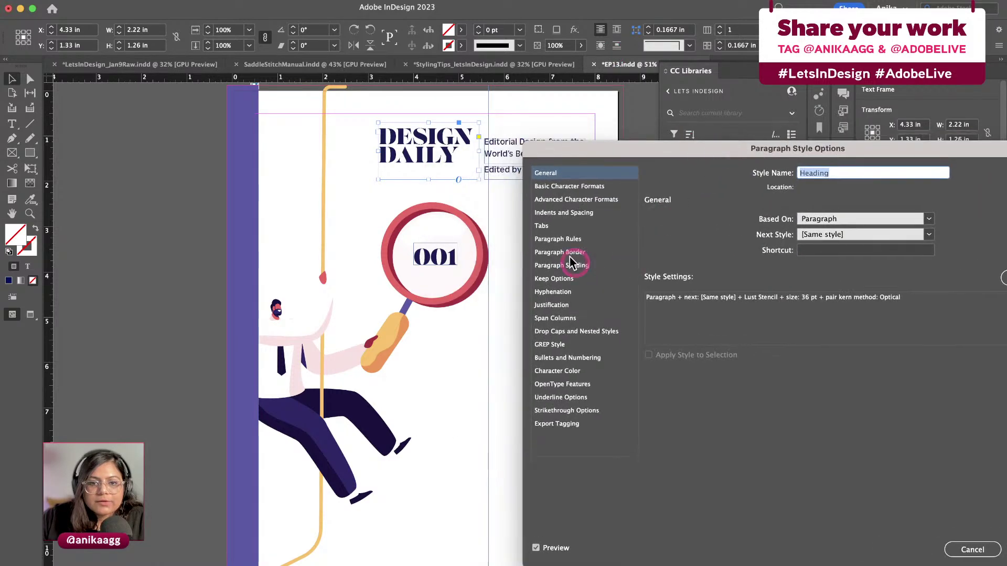
In Basic Character Formats, change the Heading style's leading from 29 pt to 40 pt and confirm
left_click(569, 214)
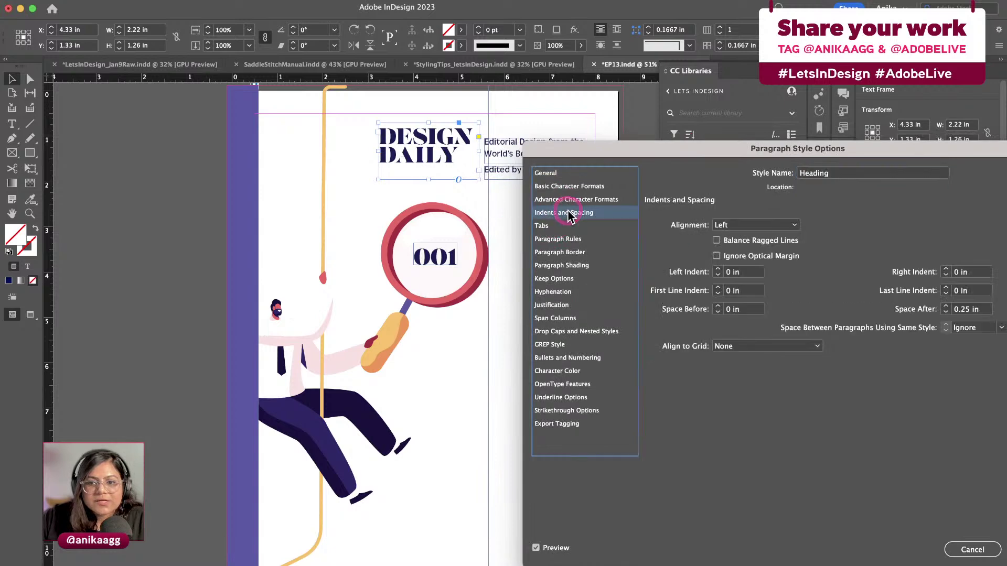
left_click(569, 200)
left_click(569, 186)
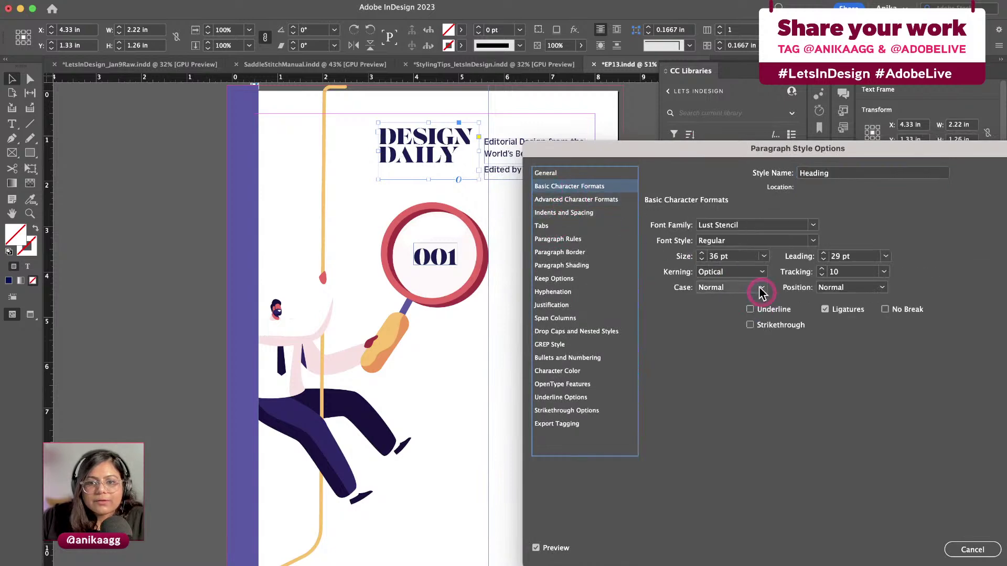
left_click(843, 257)
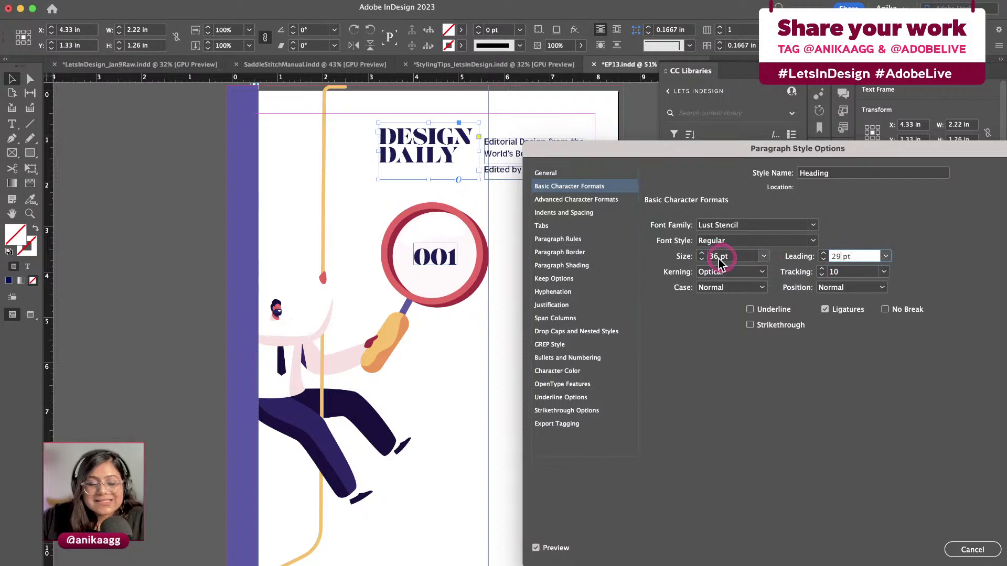
left_click(841, 256)
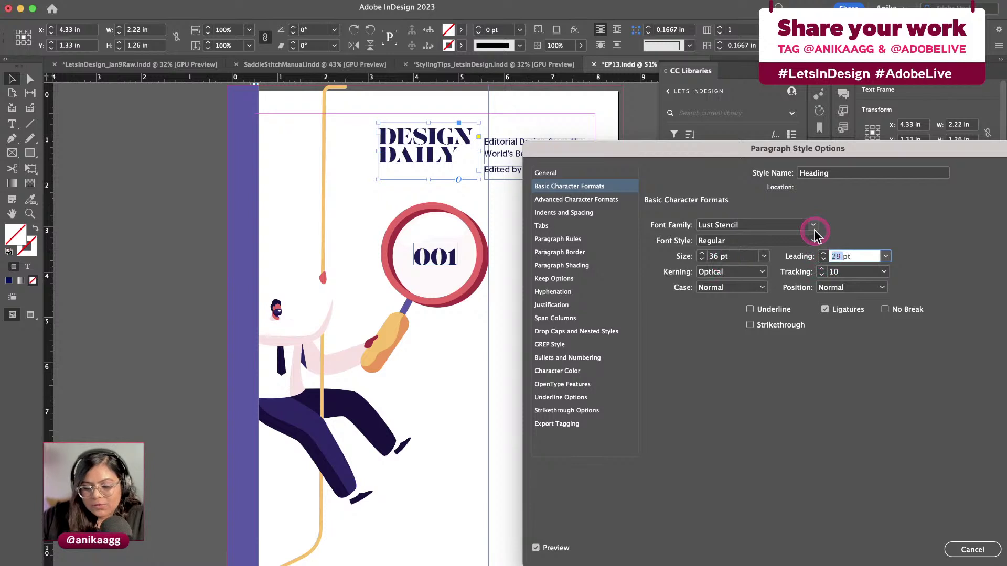
type("40")
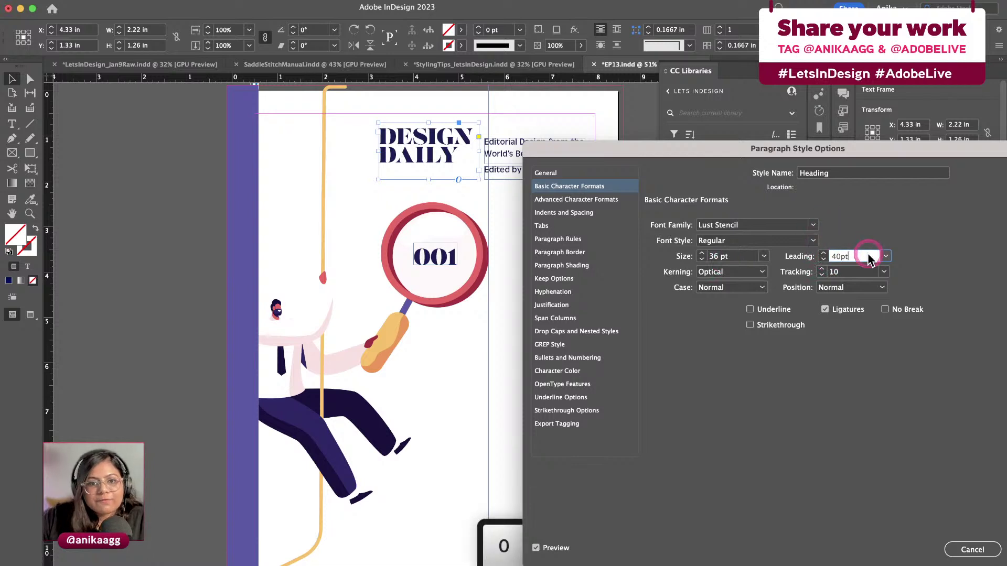
left_click(864, 272)
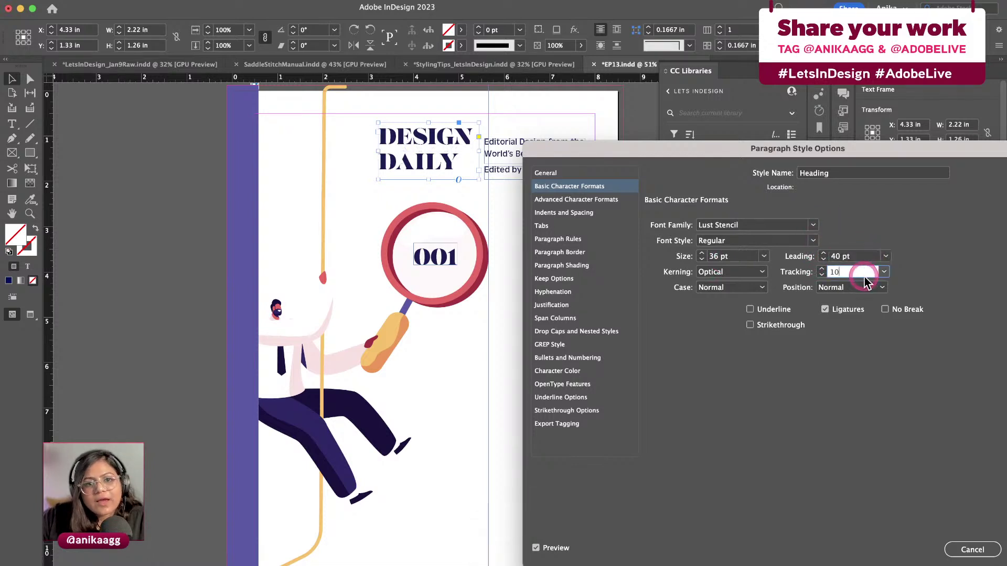
left_click_drag(836, 148, 717, 157)
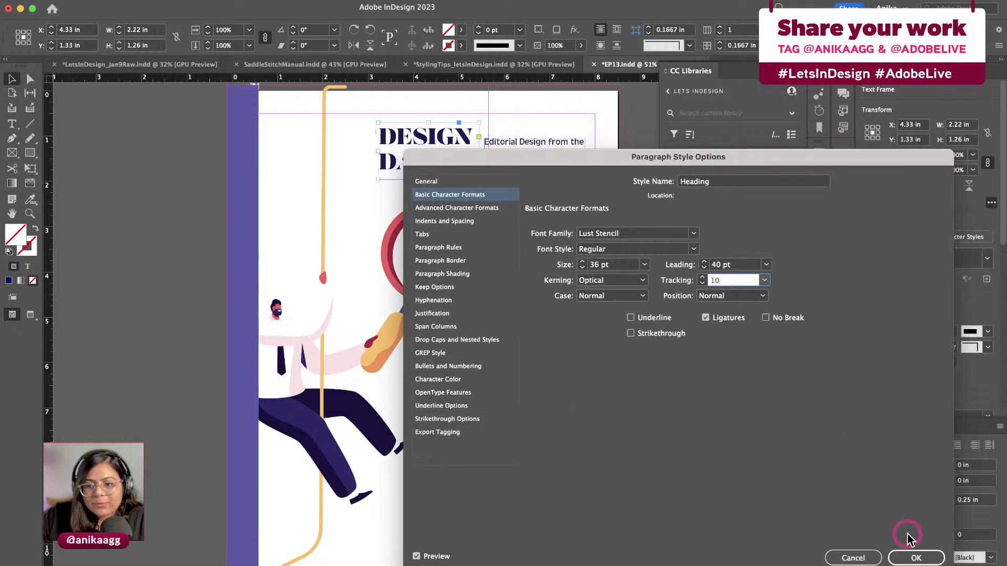
left_click(915, 557)
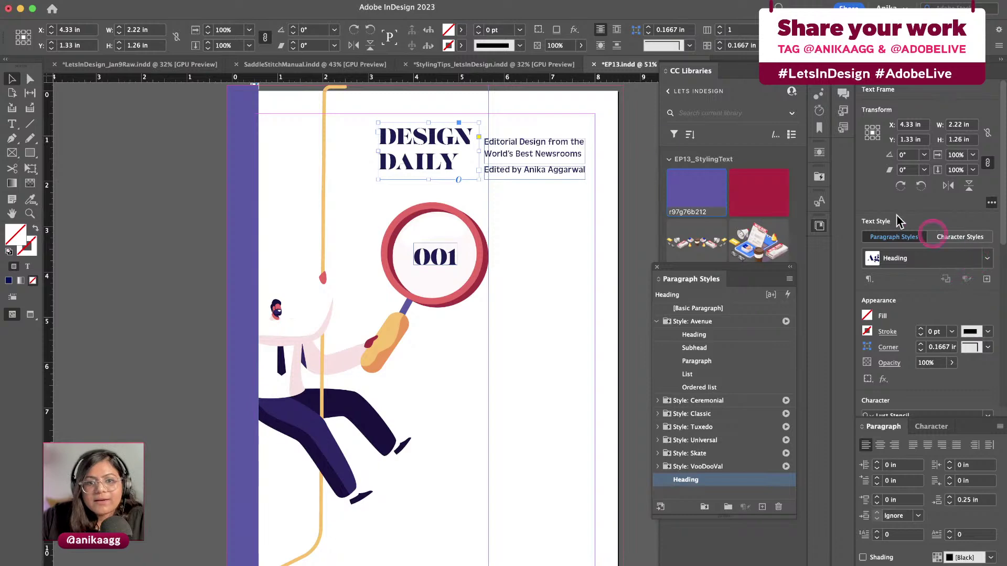
Deselect the DESIGN DAILY title, then highlight the editor's name in the Edited by credit frame
left_click(537, 213)
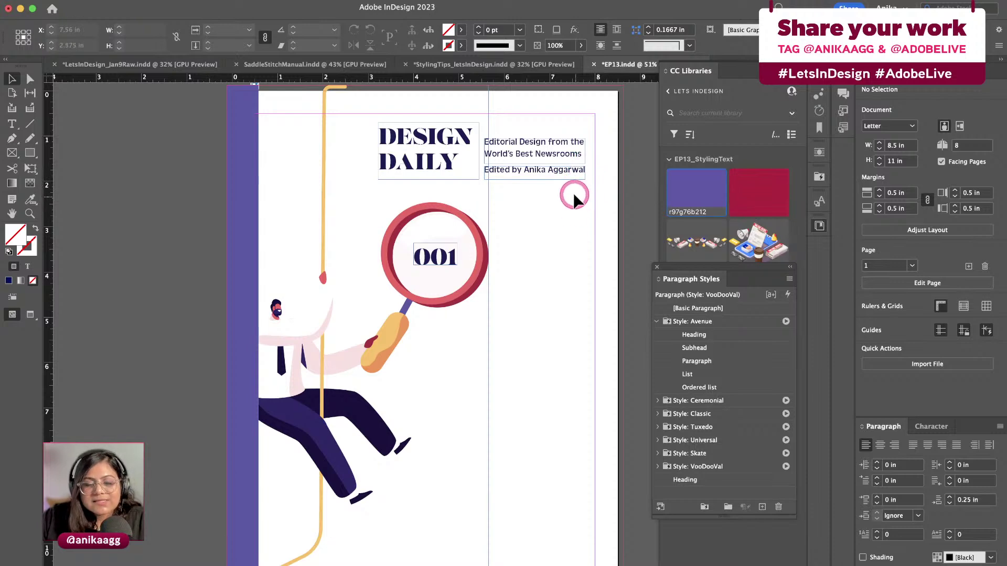
double_click(531, 173)
left_click_drag(523, 171, 589, 171)
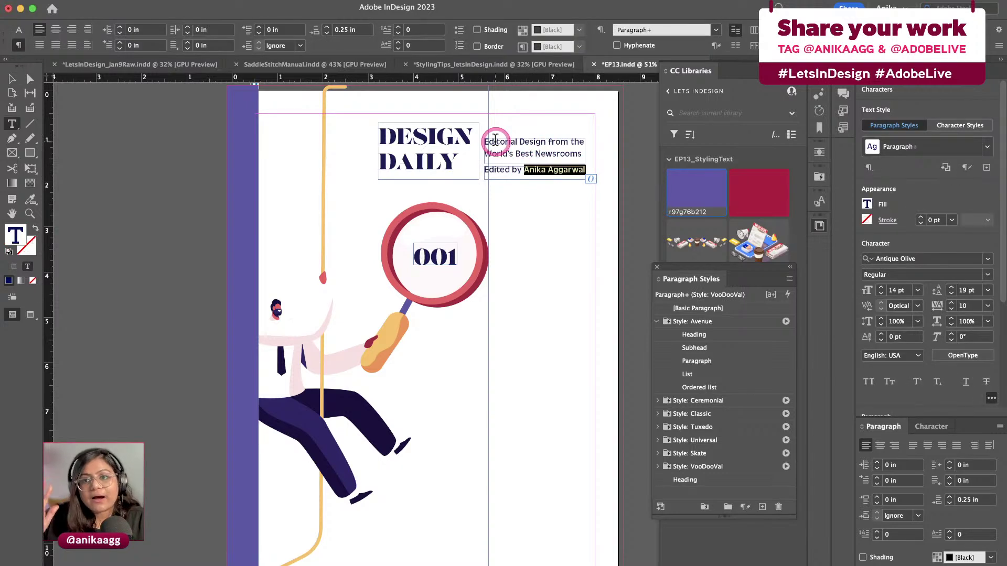
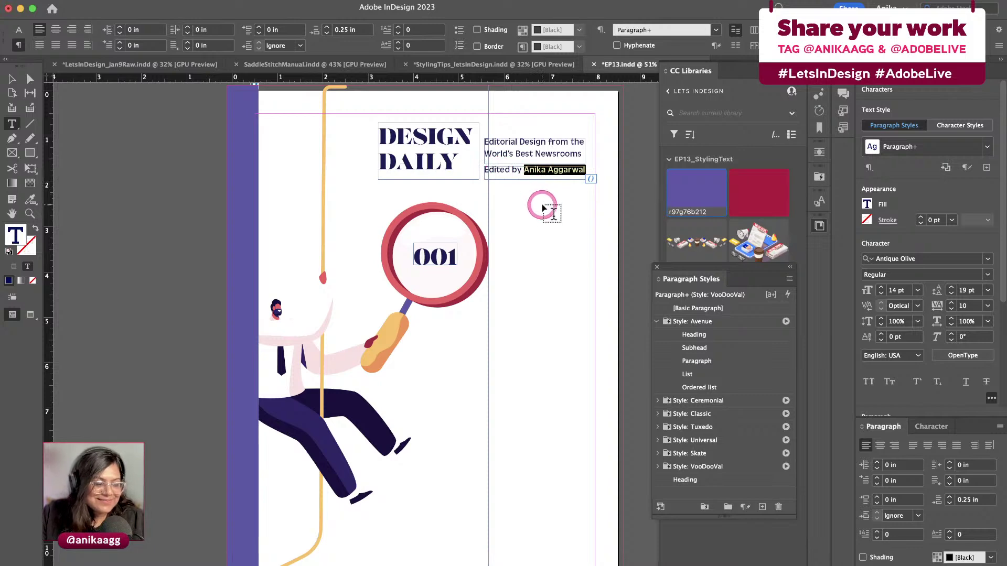
Colour the editor's byline name with the red CC library swatch, then zoom in on the header
left_click(764, 195)
key("Escape")
key("Escape")
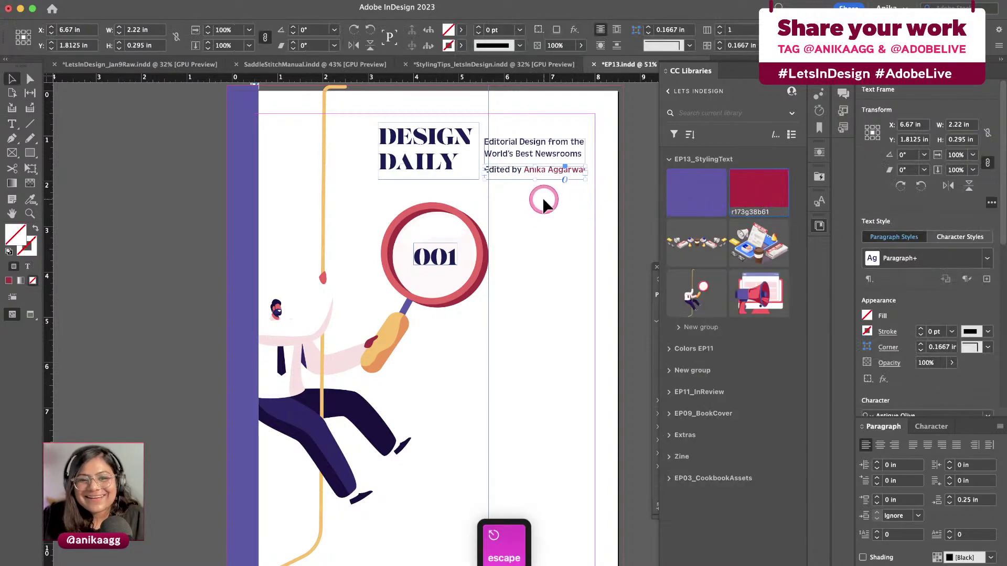
left_click(542, 197)
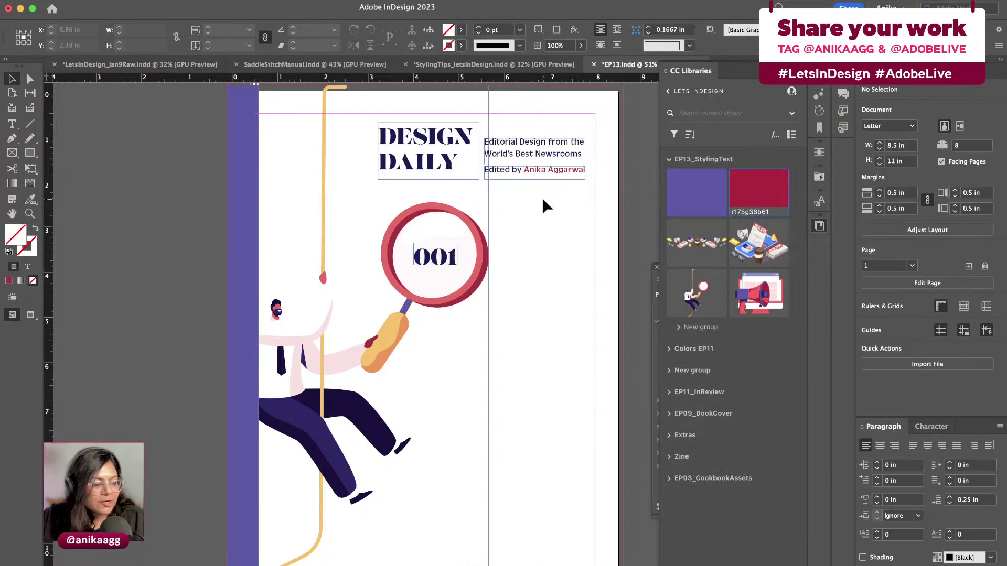
left_click_drag(577, 186, 565, 166)
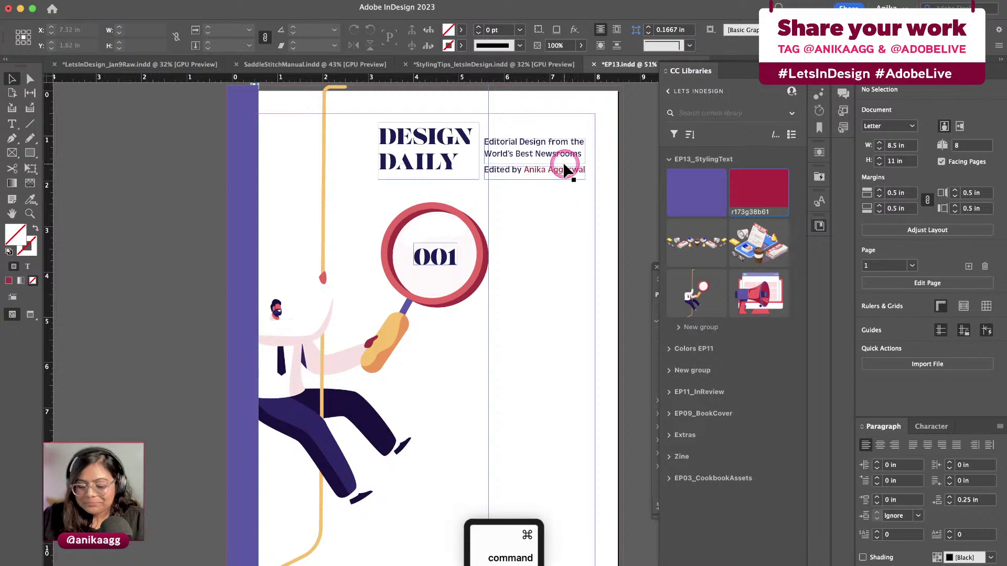
key("super+equal")
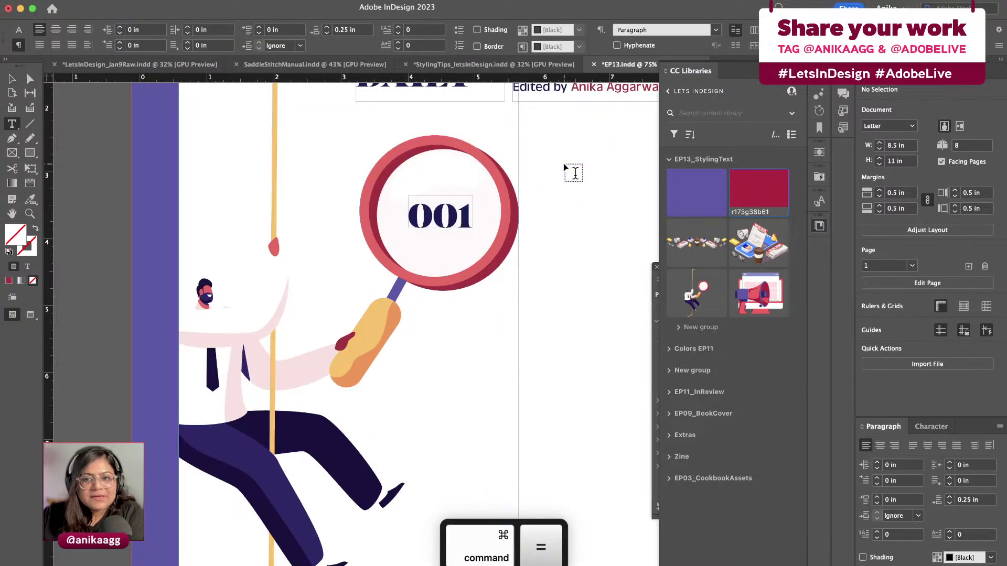
scroll(563, 163, "up", 5)
scroll(563, 162, "right", 3)
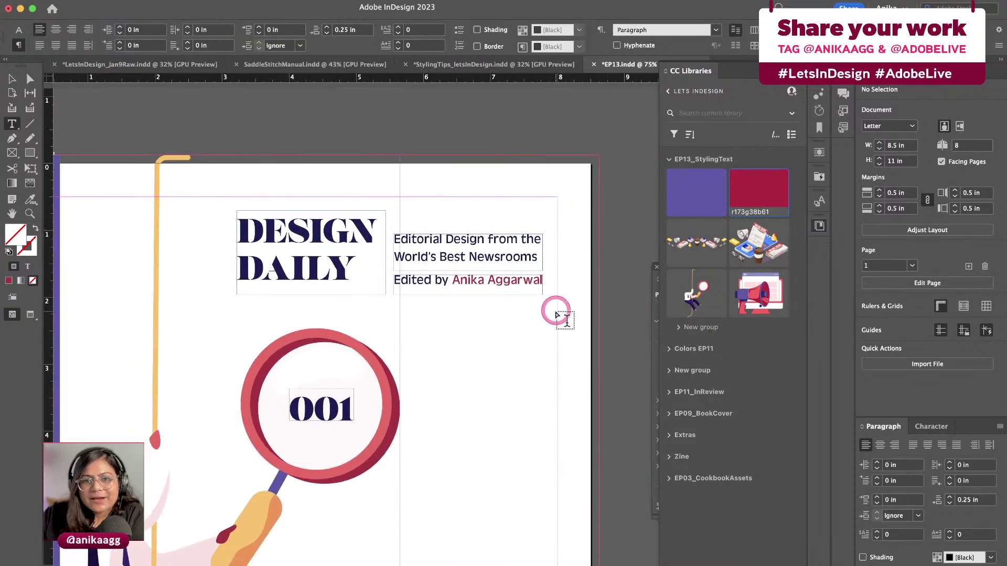
scroll(556, 314, "down", 2)
scroll(556, 315, "left", 3)
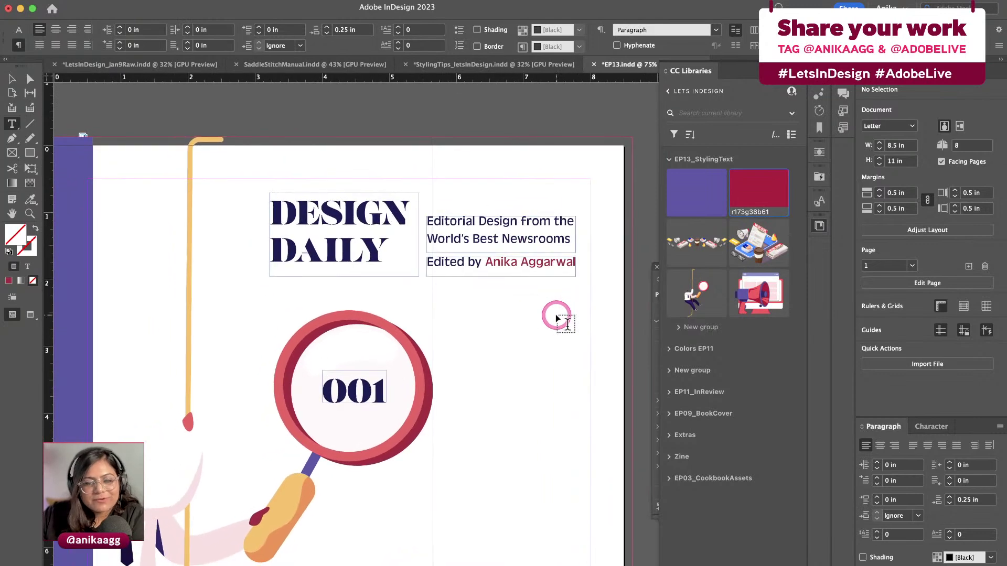
scroll(558, 317, "down", 3)
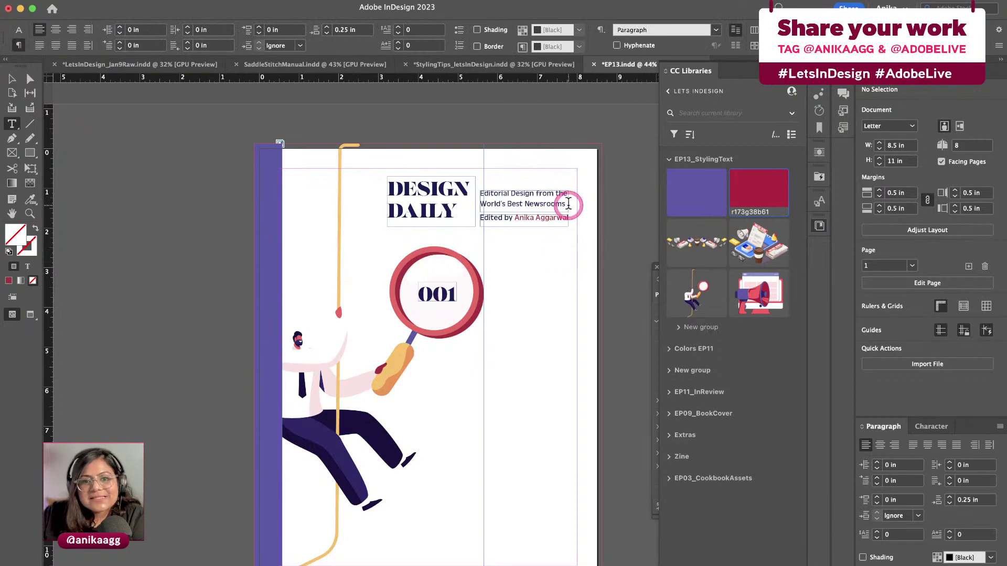
scroll(568, 203, "up", 5)
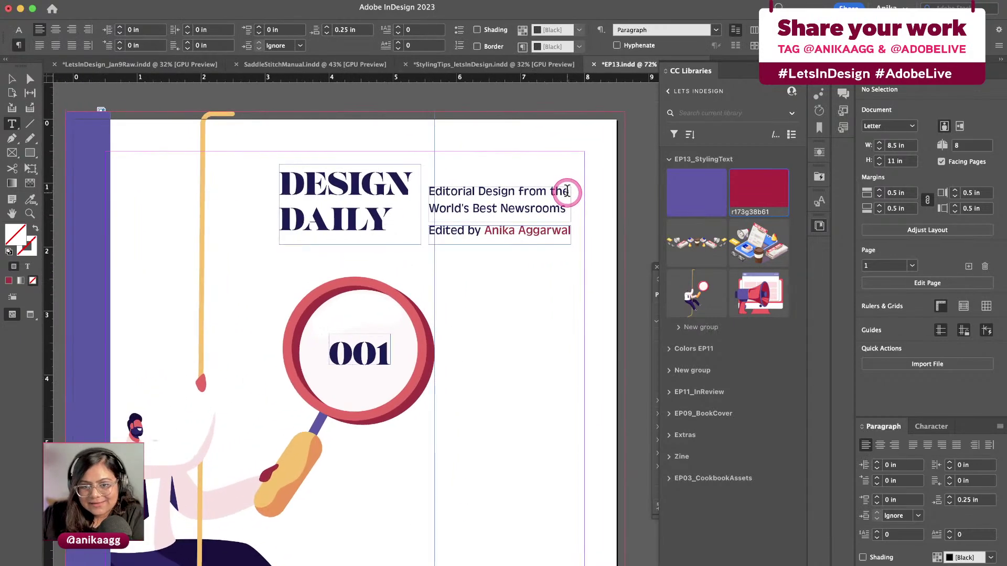
scroll(567, 192, "up", 1)
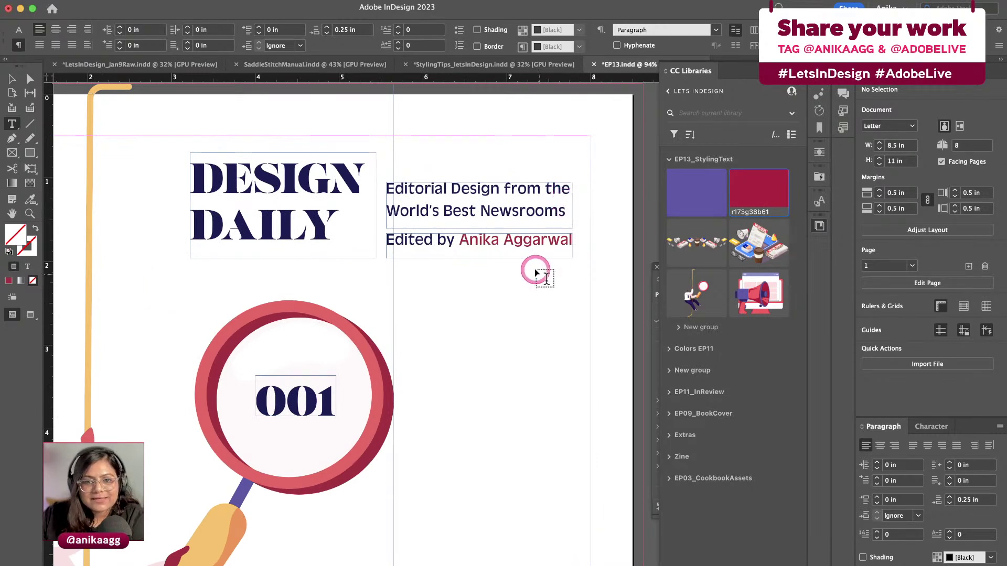
Change the editor's name in the byline to the Medium weight of Antique Olive
left_click(499, 240)
left_click_drag(461, 239, 573, 239)
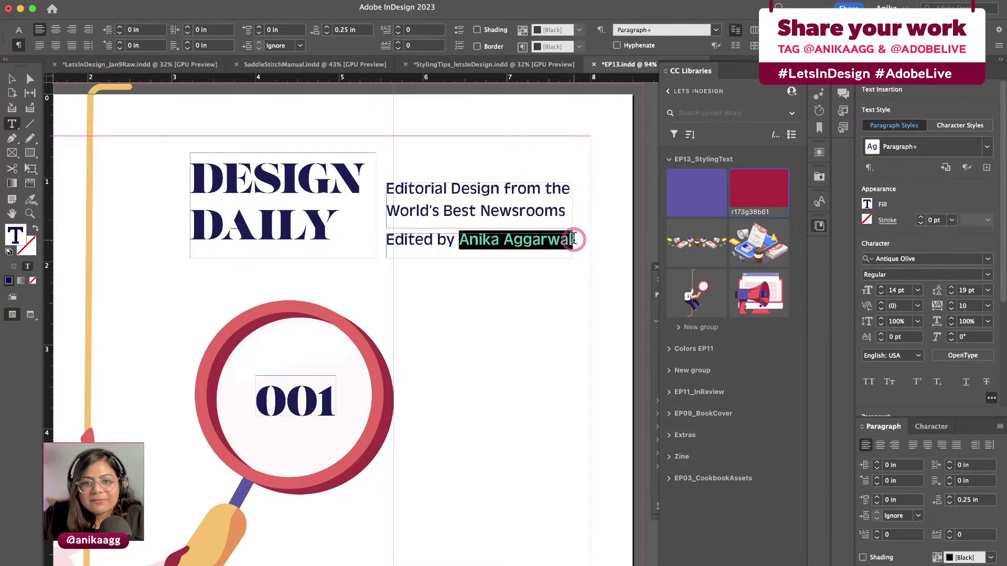
left_click(988, 275)
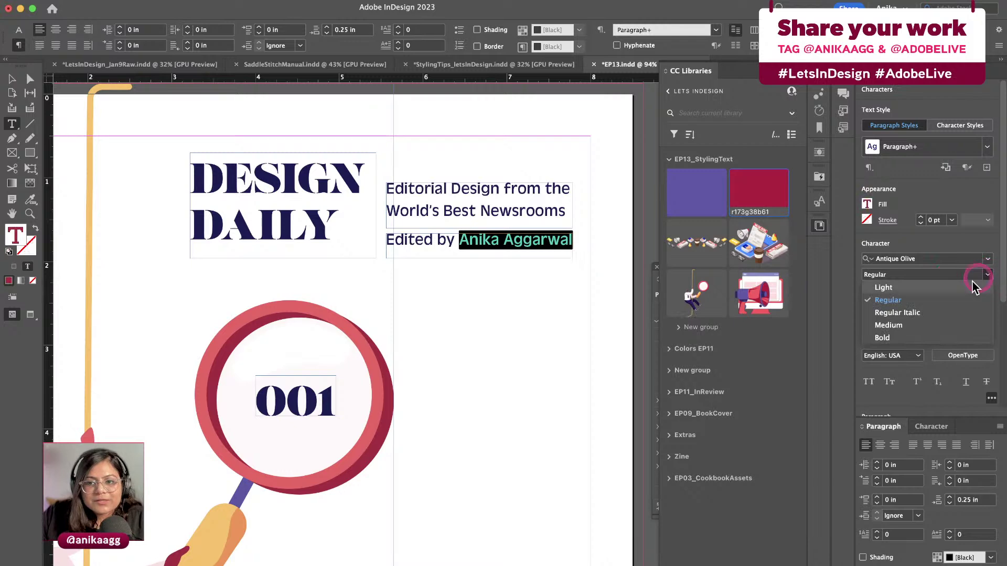
left_click(901, 339)
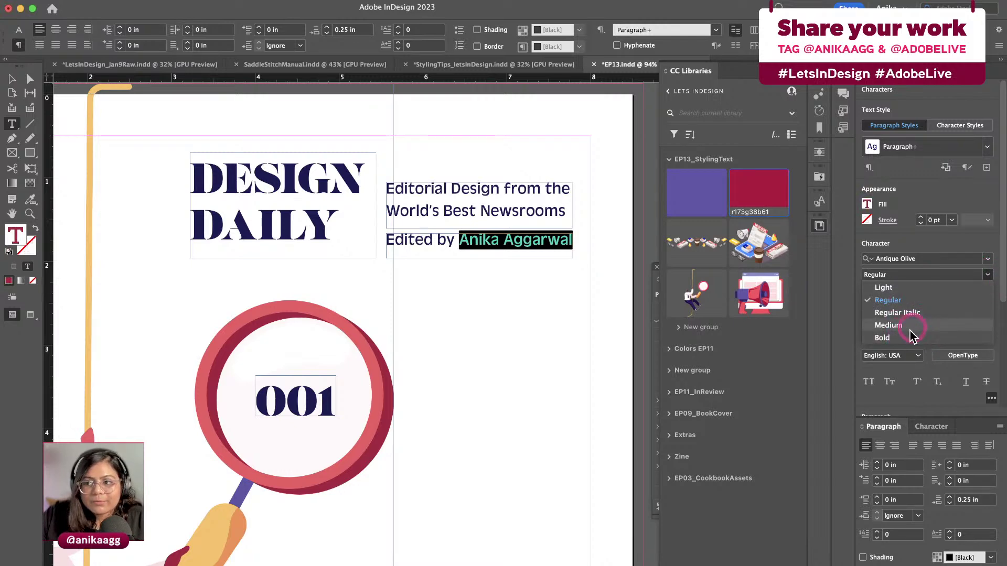
left_click(911, 333)
key("Escape")
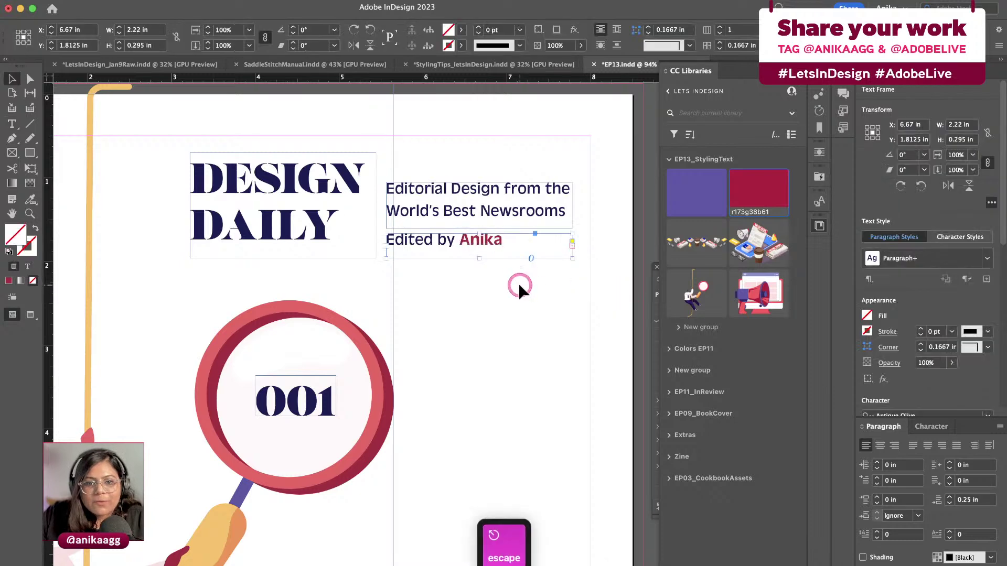
Widen the byline frame to 2.44 in so the full name fits, undoing an accidental rotation
left_click(519, 288)
left_click(508, 249)
left_click_drag(571, 254, 591, 259)
key("super+z")
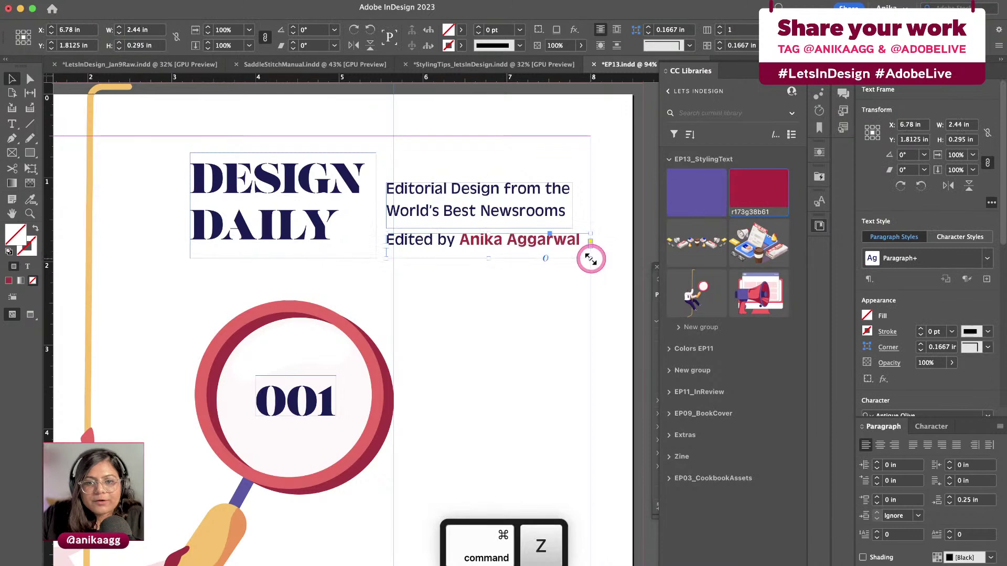
key("super+z")
key("super+z")
key("super+z")
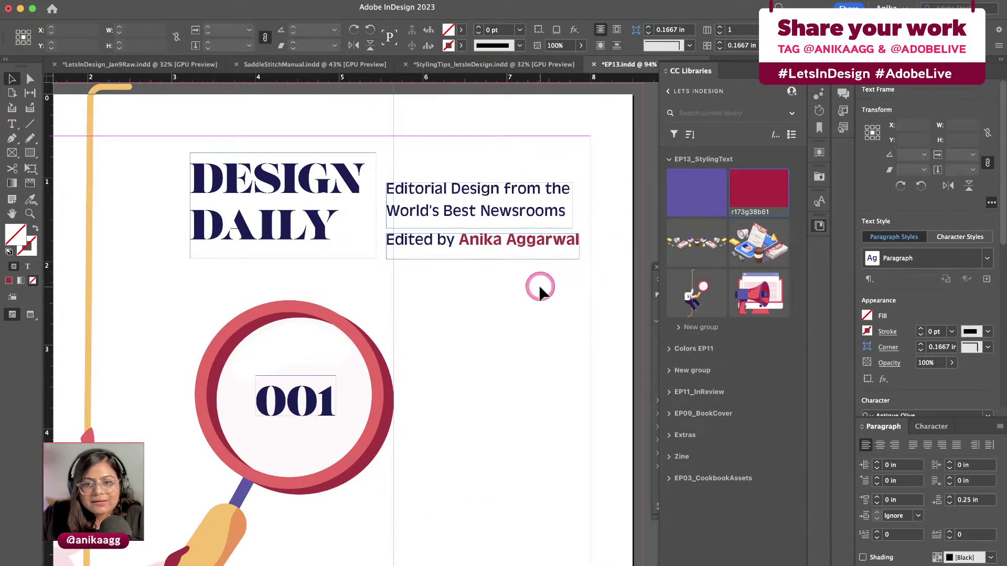
Nudge the tagline and byline frames into position beside the DESIGN DAILY title
left_click_drag(544, 198, 551, 205)
left_click(532, 263)
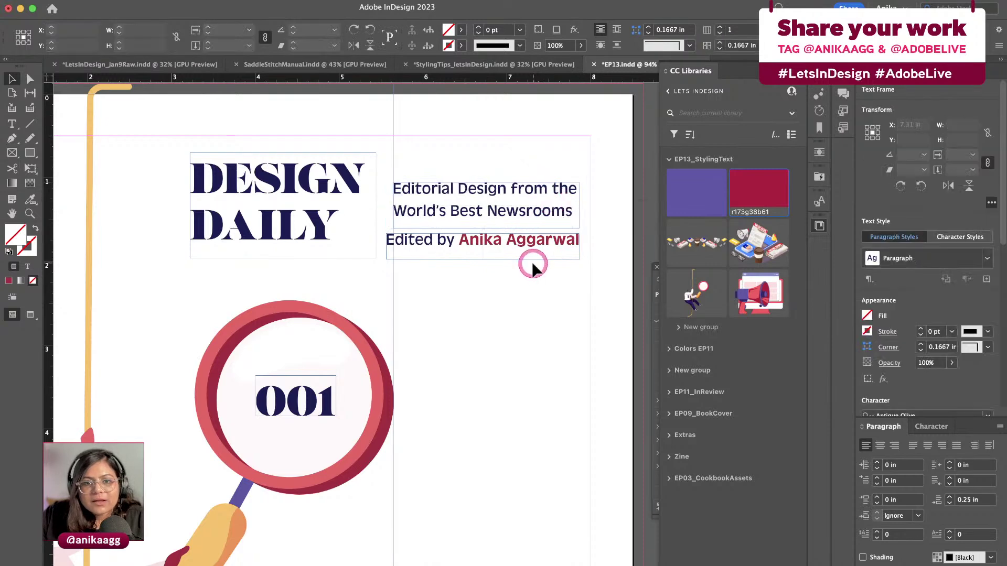
left_click(455, 240)
left_click(456, 226, "shift")
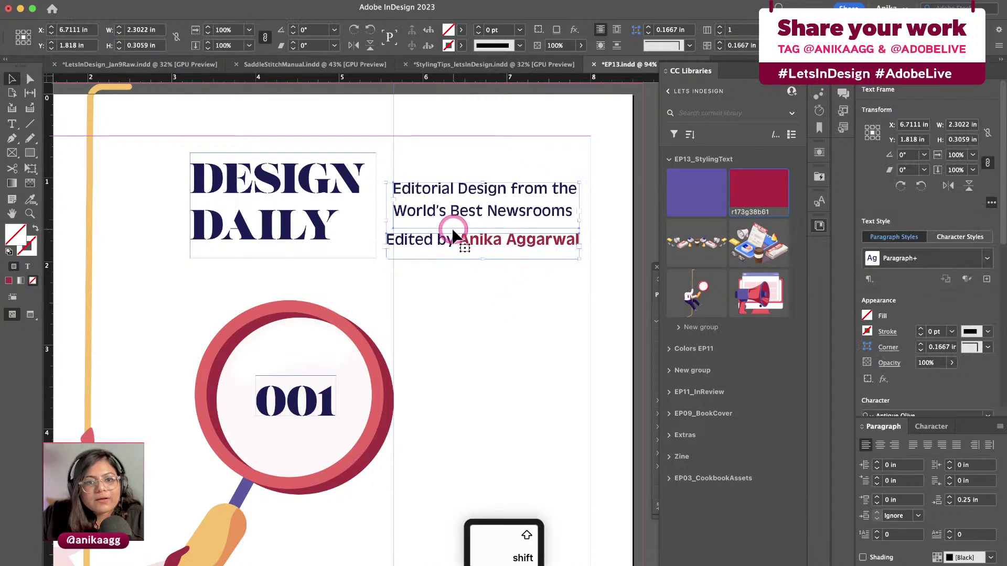
left_click_drag(455, 239, 453, 234)
left_click(470, 246)
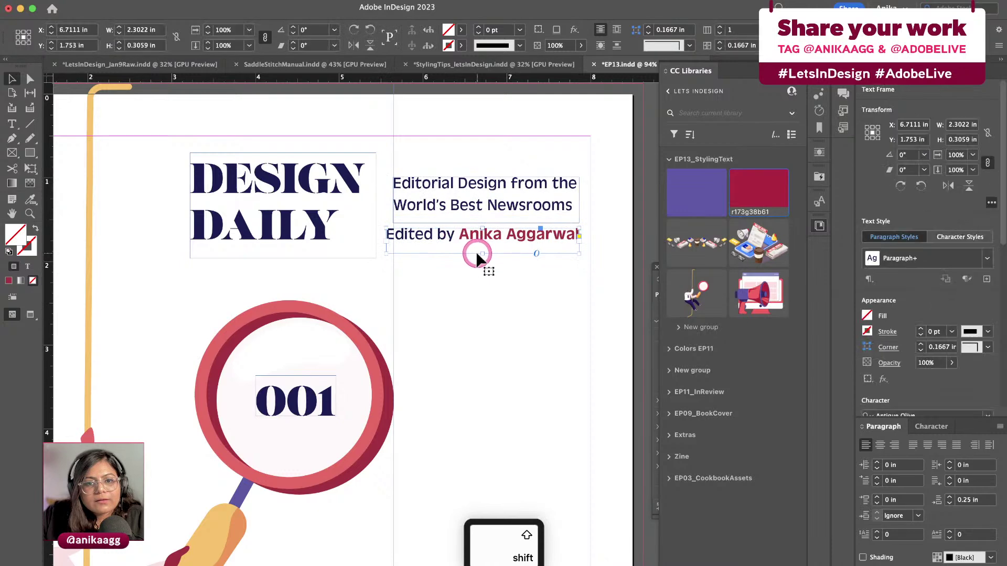
left_click_drag(483, 275, 482, 214)
left_click(481, 212)
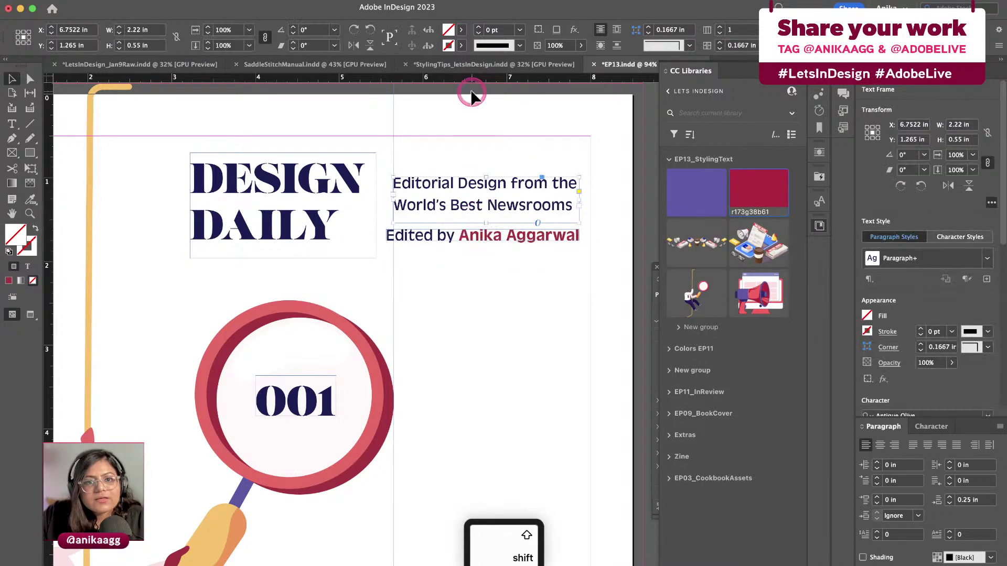
Add a horizontal guide at 1.75 in and shift both frames, placing the byline at X 6.7411 in, Y 1.37 in
left_click_drag(474, 80, 352, 240)
left_click(461, 286)
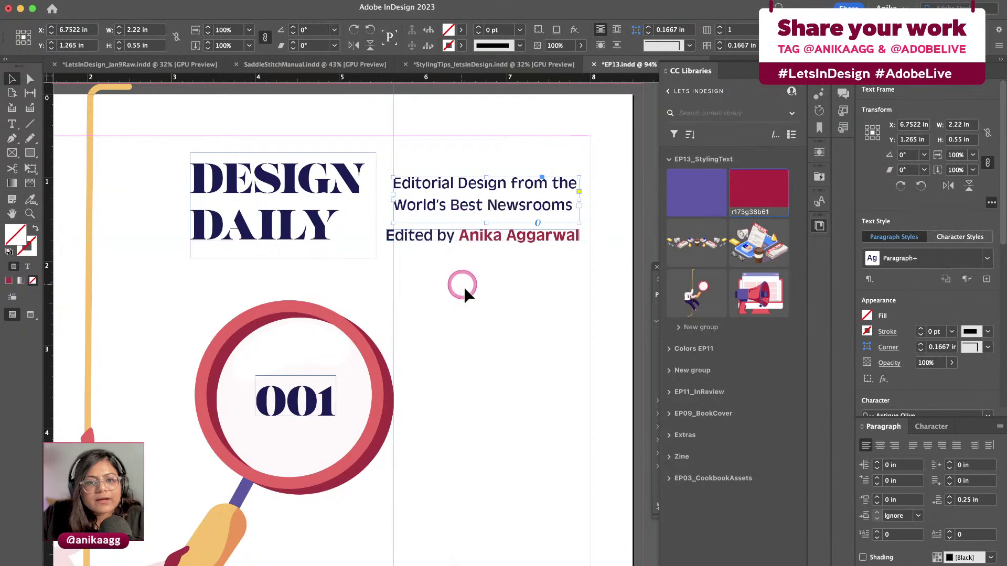
left_click(460, 236)
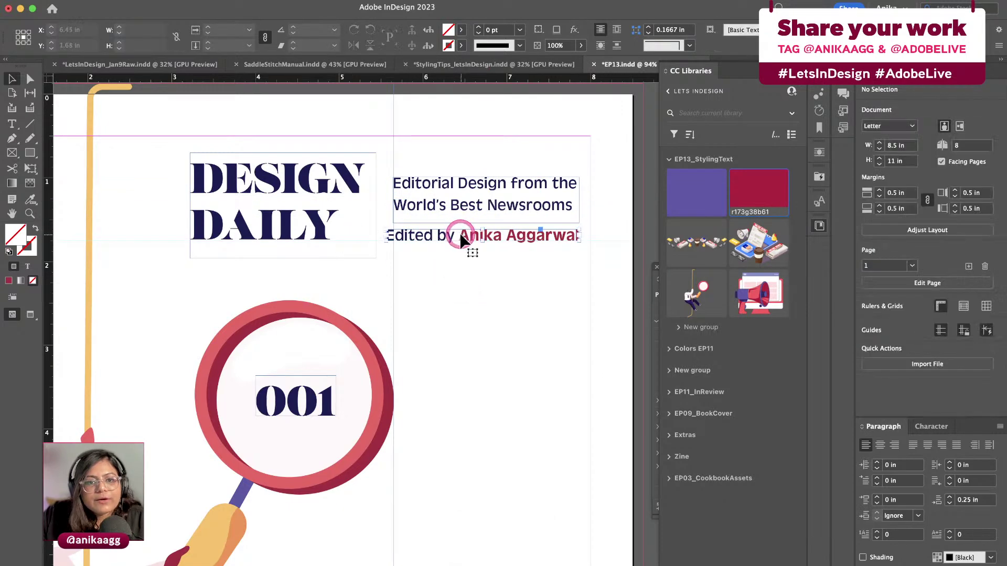
left_click(472, 198, "shift")
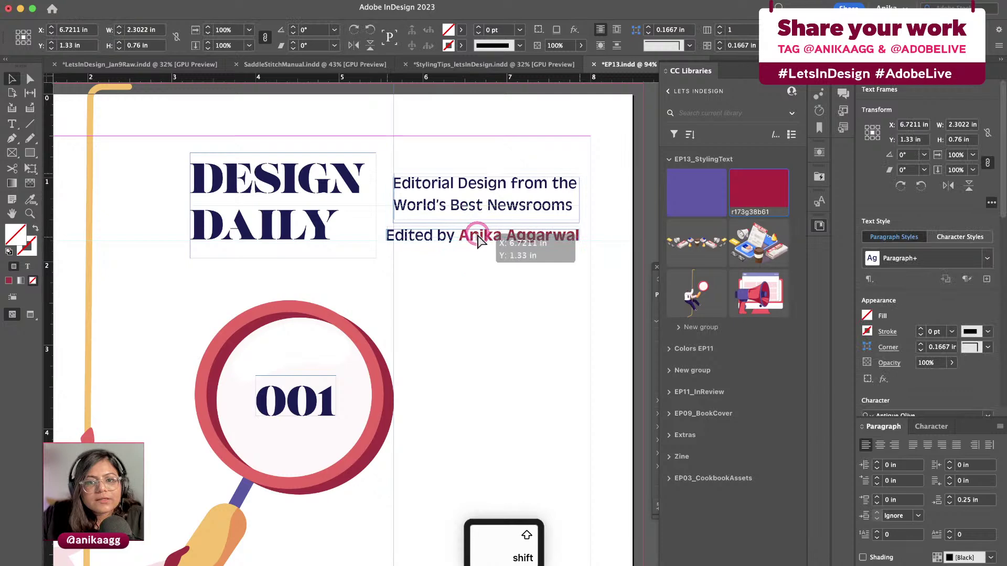
left_click(488, 285)
left_click(480, 231)
left_click(490, 196, "shift")
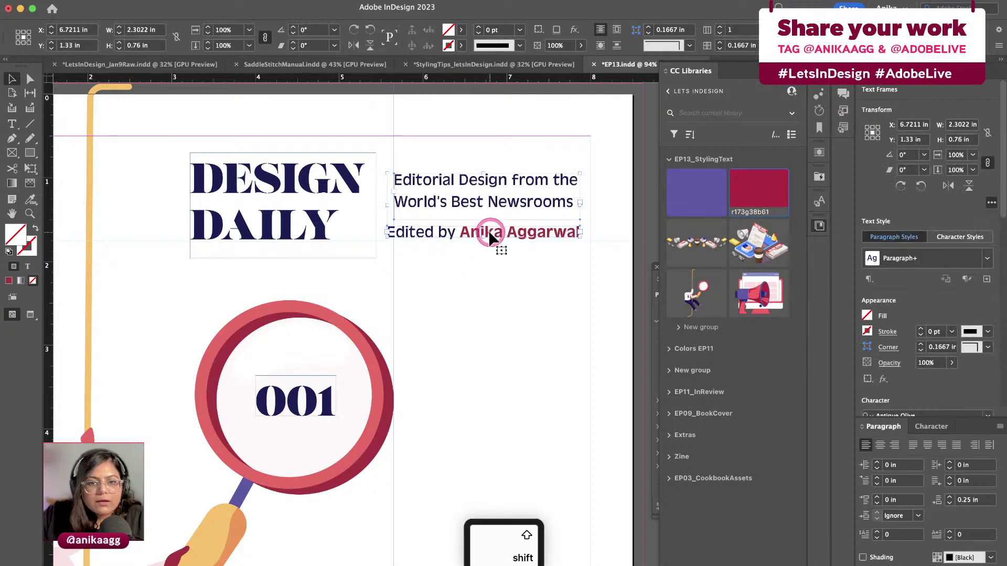
left_click_drag(491, 239, 496, 244)
left_click(492, 273)
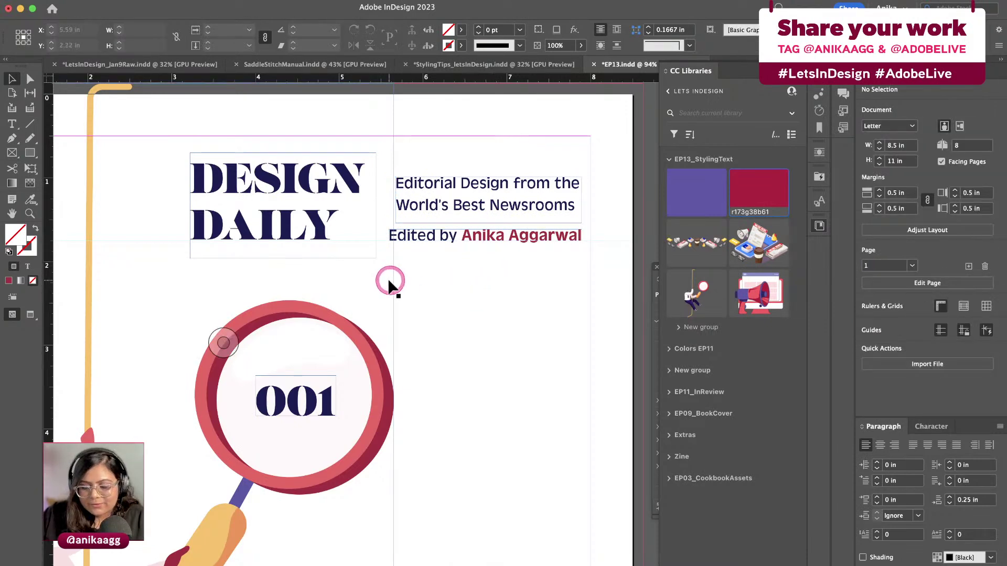
key("super+minus")
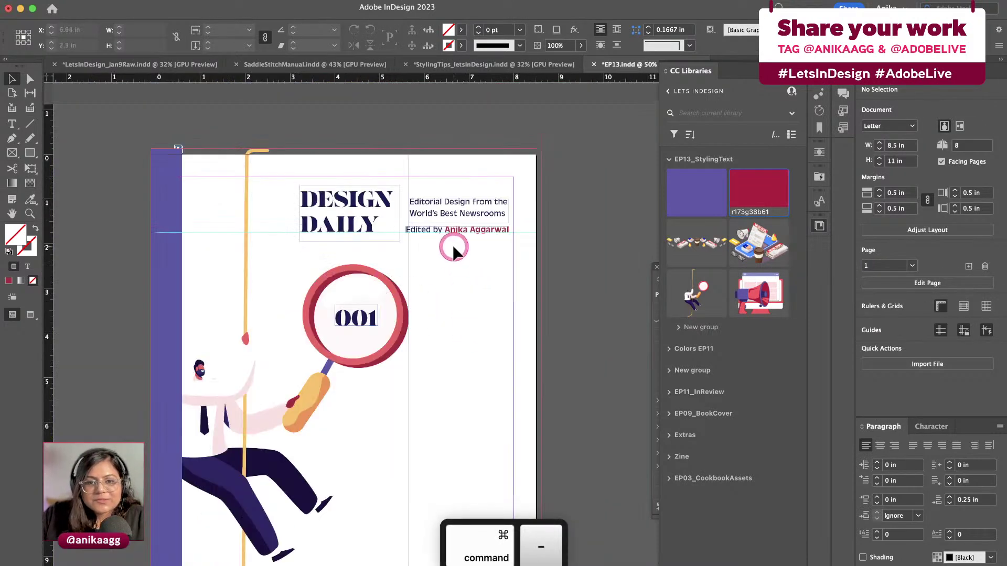
key("super+equal")
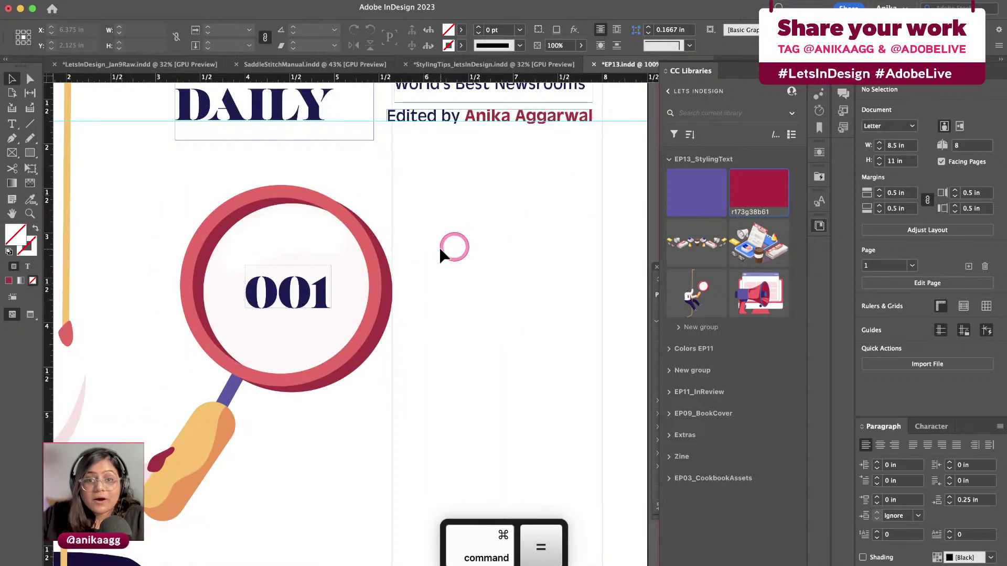
scroll(501, 282, "up", 3)
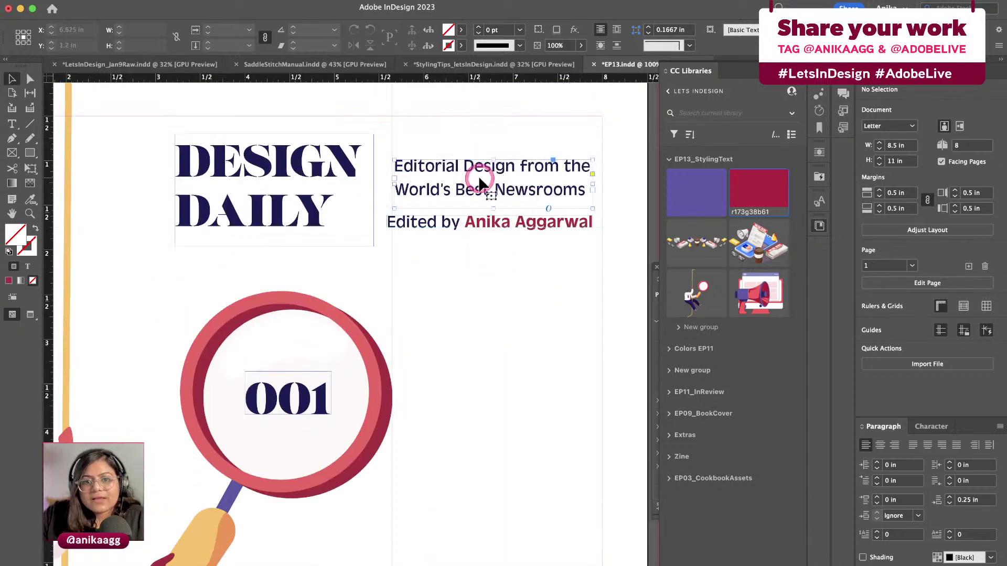
Create a Subheading paragraph style from the tagline and bring up its style options
left_click(490, 188)
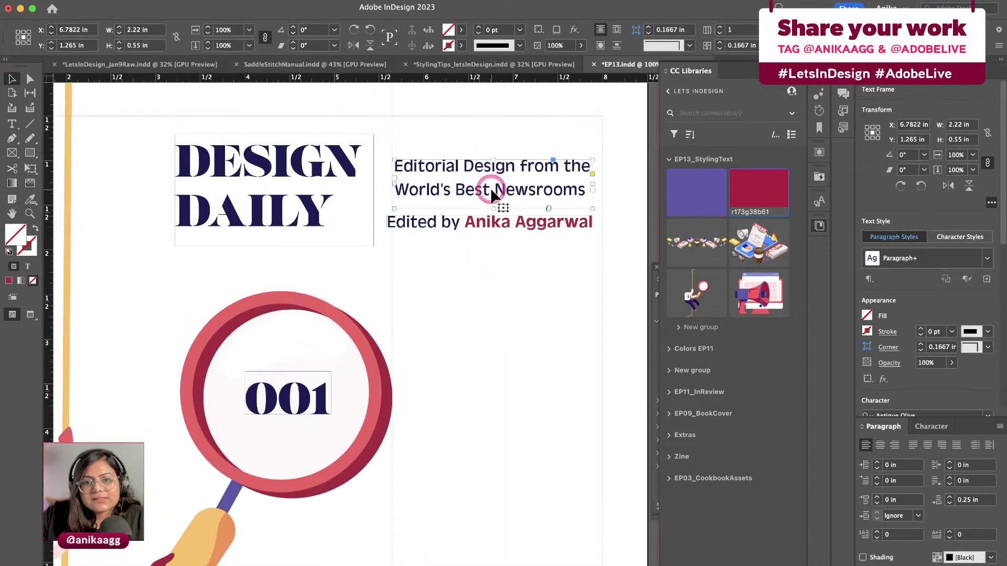
left_click(986, 282)
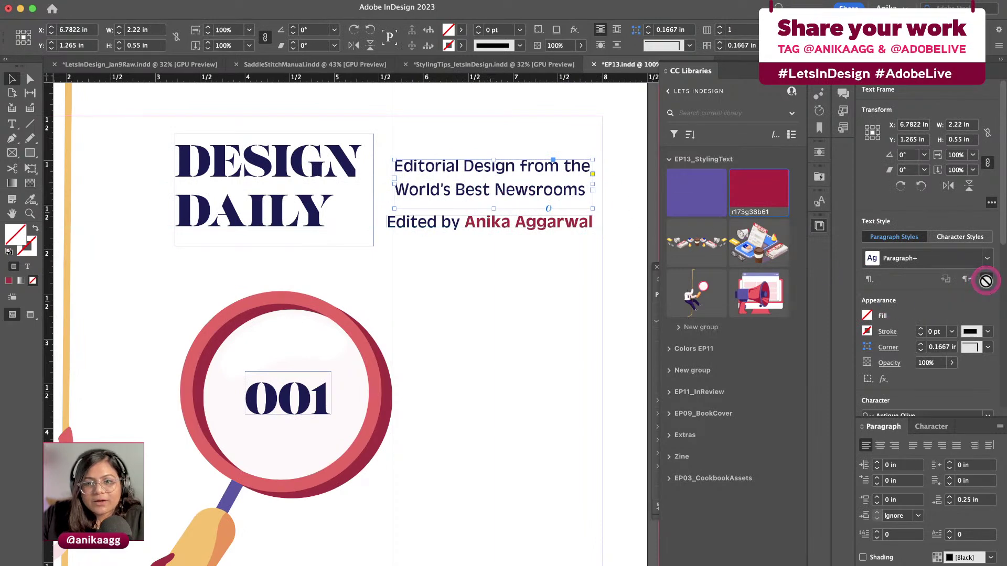
type("Subheading")
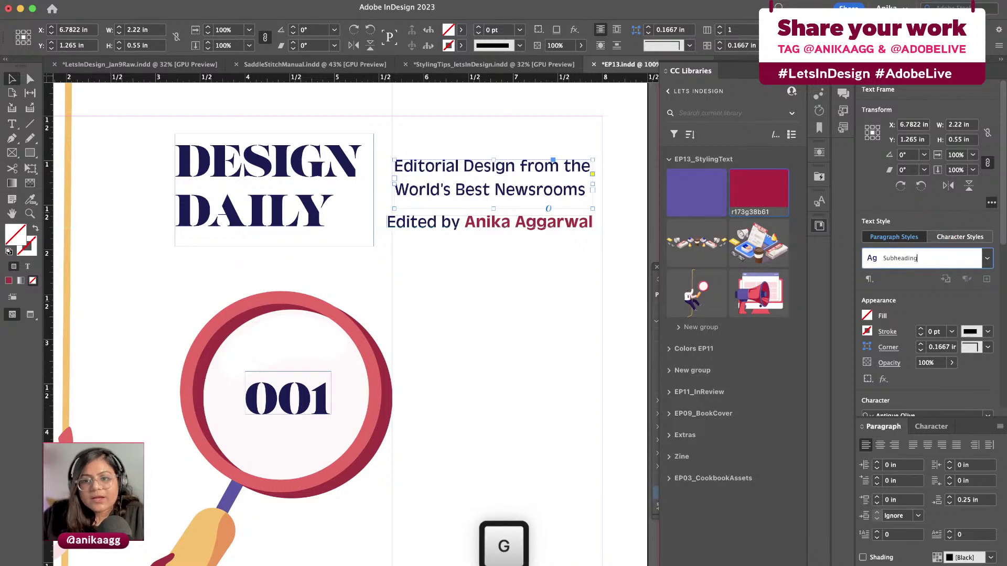
key("Return")
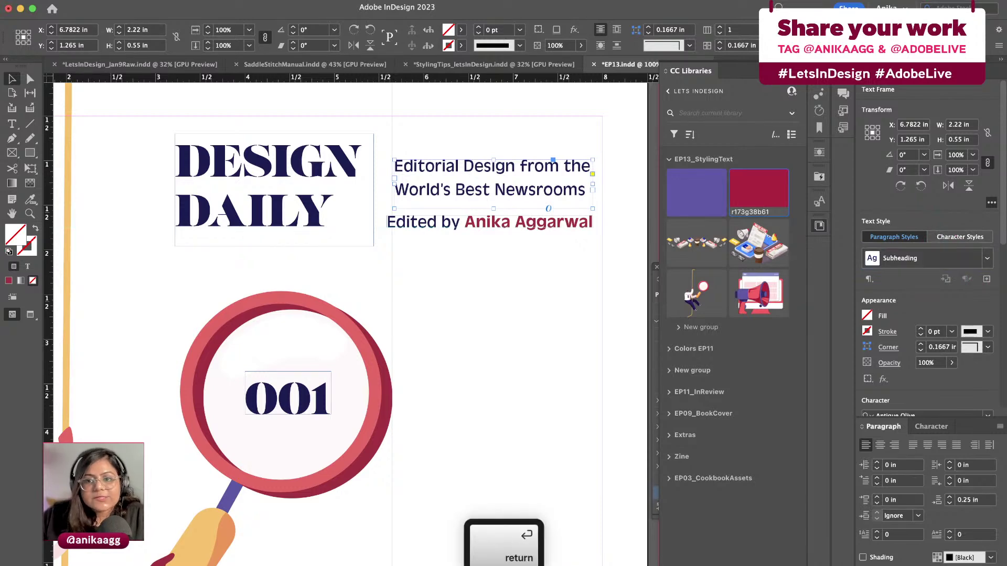
left_click(990, 260)
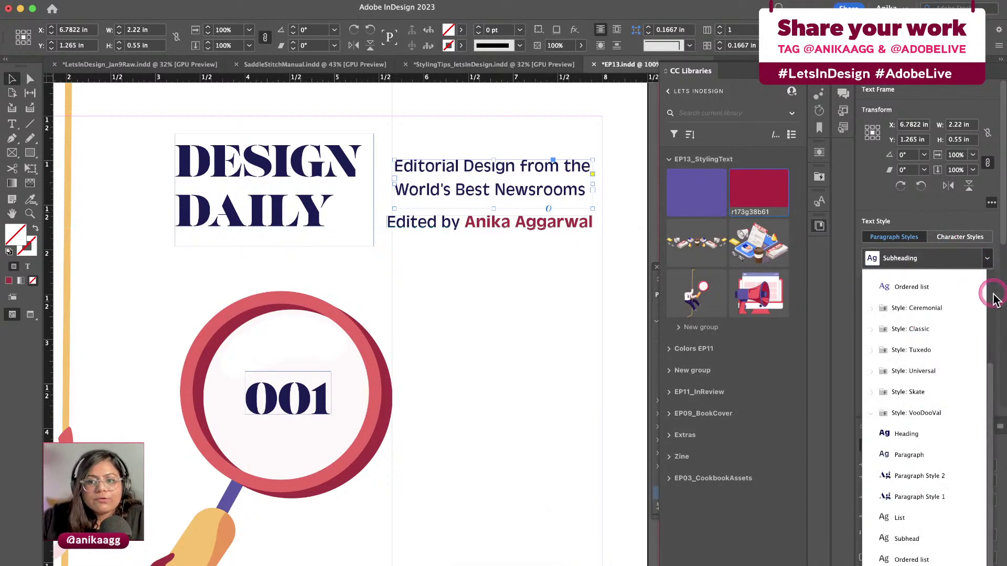
double_click(968, 556)
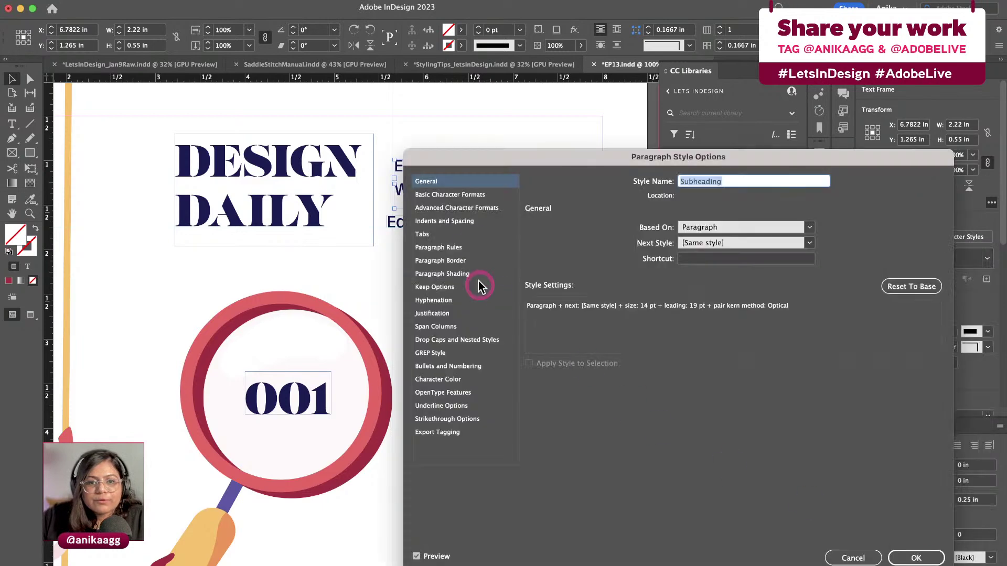
Review the Subheading style's formats (Antique Olive Regular 14 pt, tracking 10), hyphenation, drop caps, bullets and colour, then confirm
left_click(464, 195)
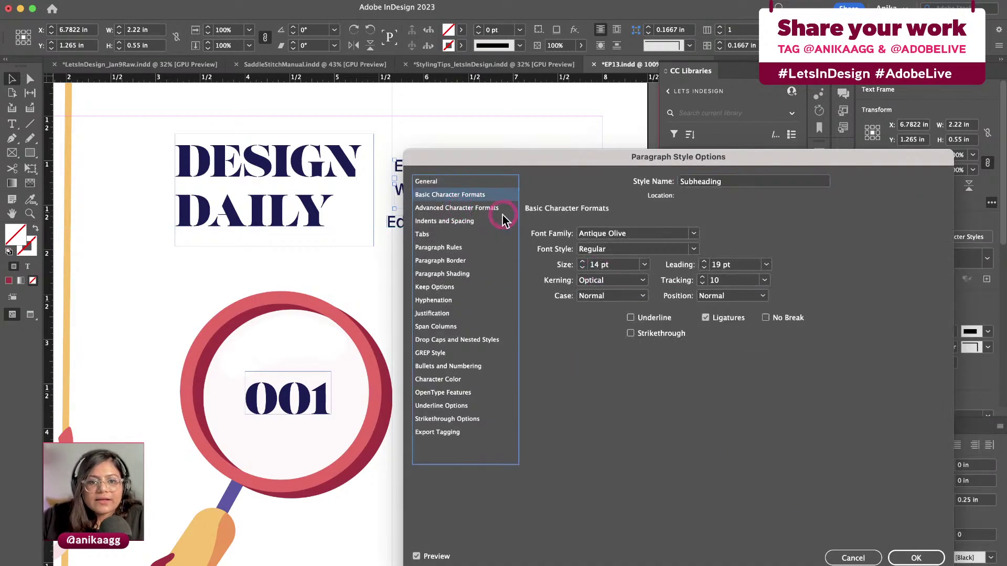
left_click(499, 221)
left_click(474, 300)
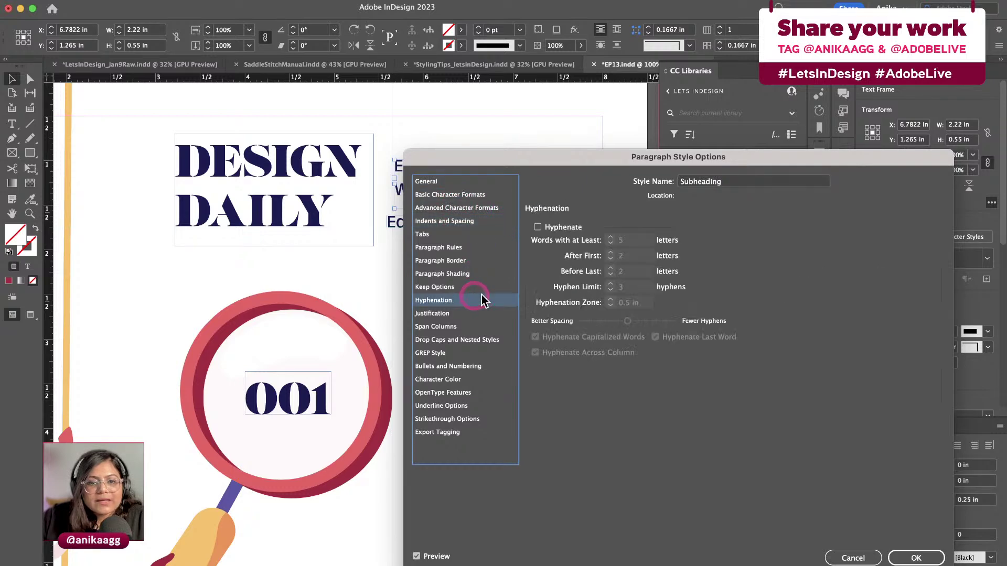
left_click(476, 340)
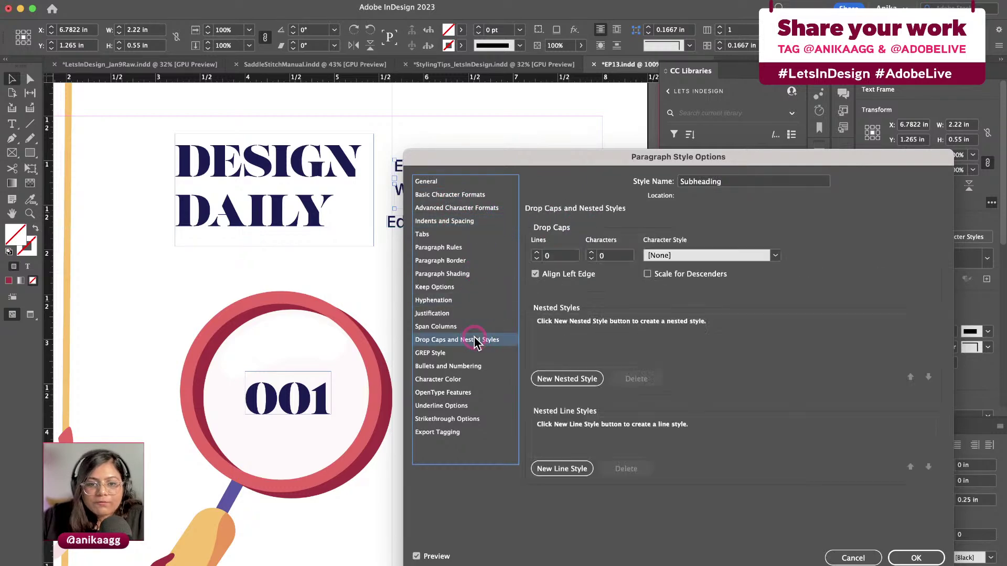
left_click(473, 366)
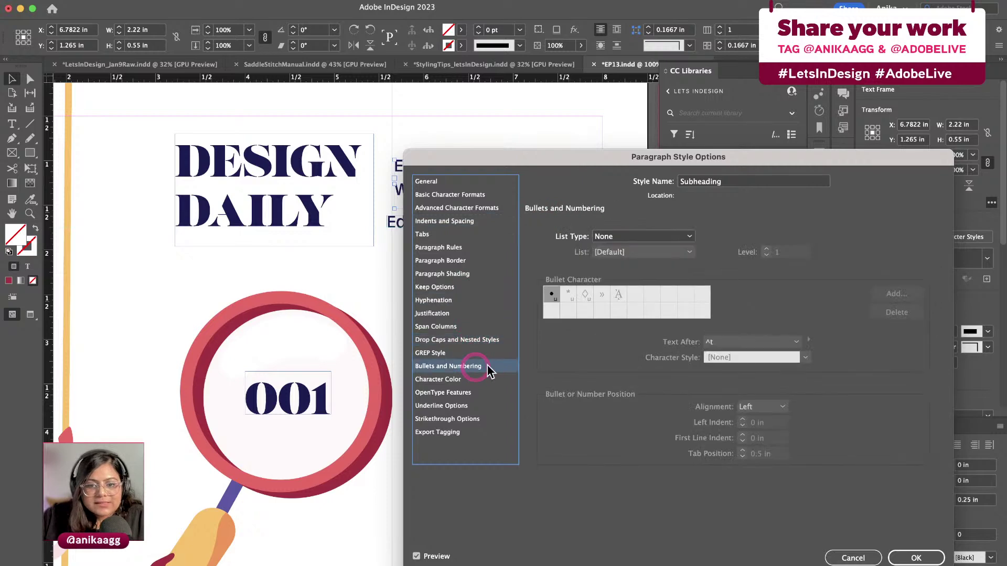
left_click(462, 381)
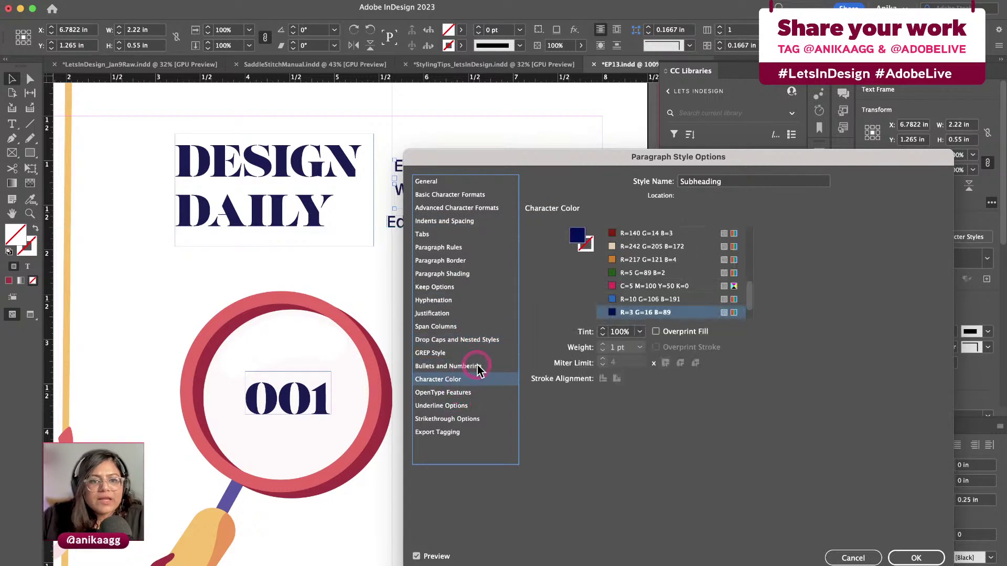
left_click(916, 558)
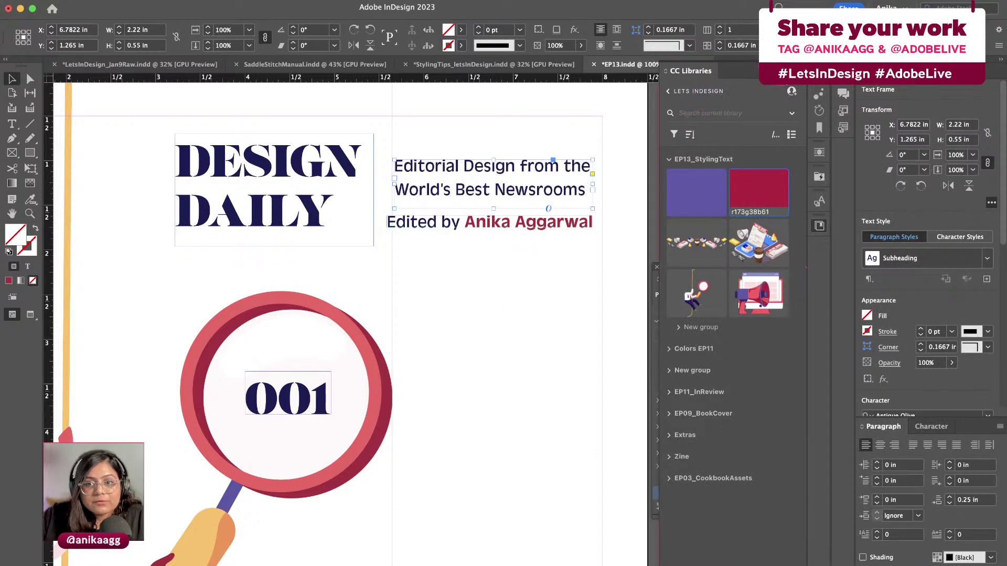
Show the Paragraph Styles panel at full height and apply the Heading style to the tagline
key("super+F11")
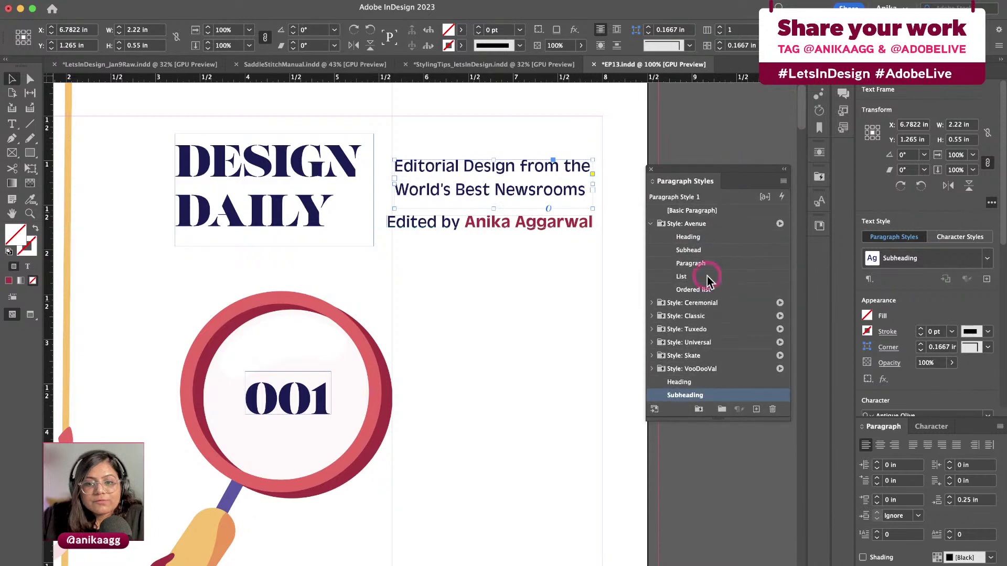
left_click_drag(699, 420, 683, 517)
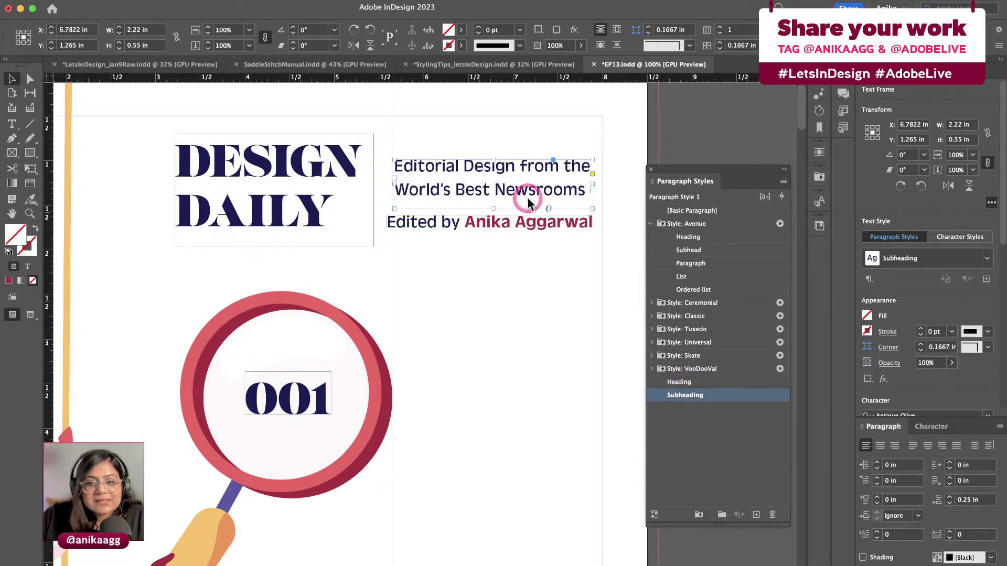
left_click(683, 381)
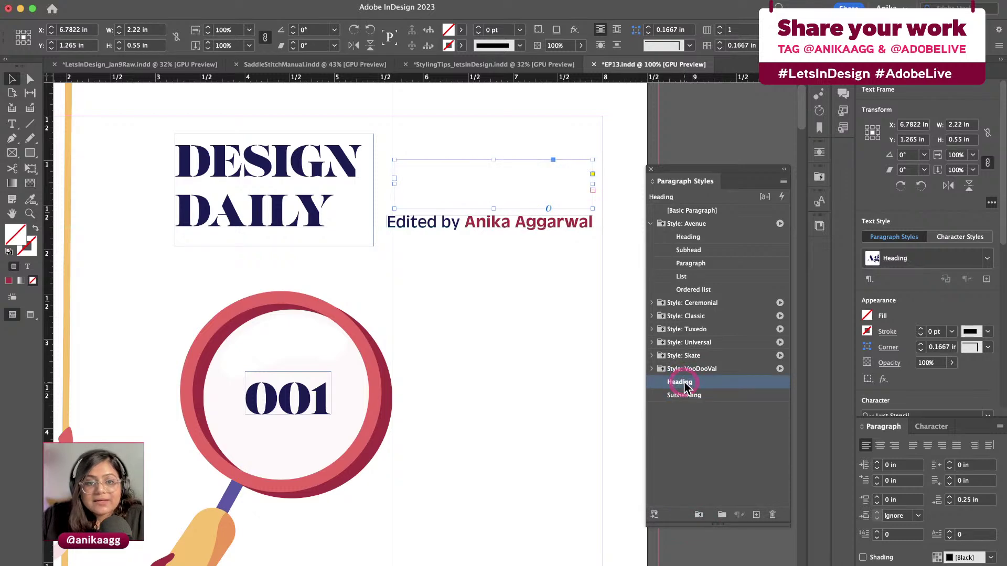
Reapply Subheading to the tagline and draw a new empty text frame below the byline
left_click(475, 157)
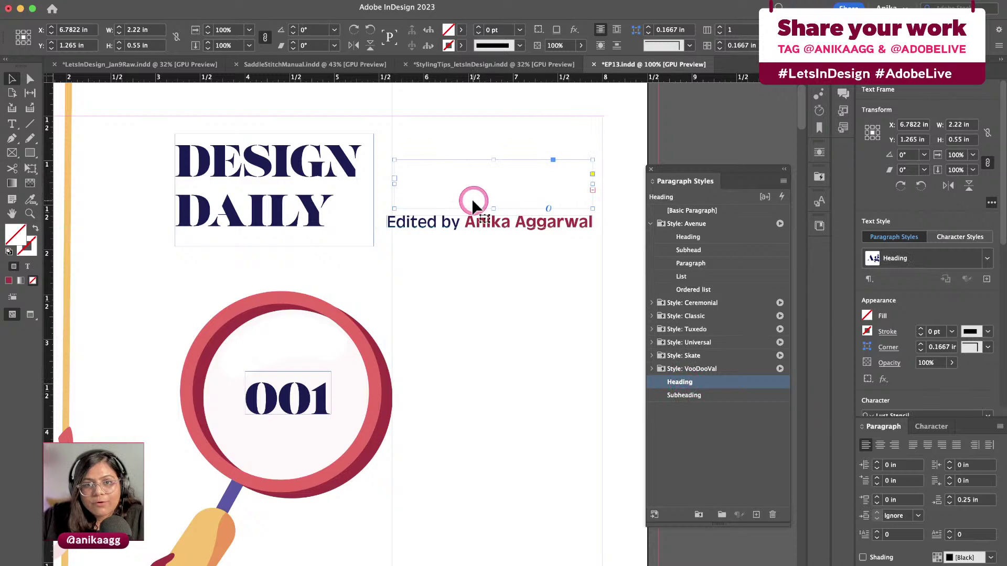
left_click(696, 397)
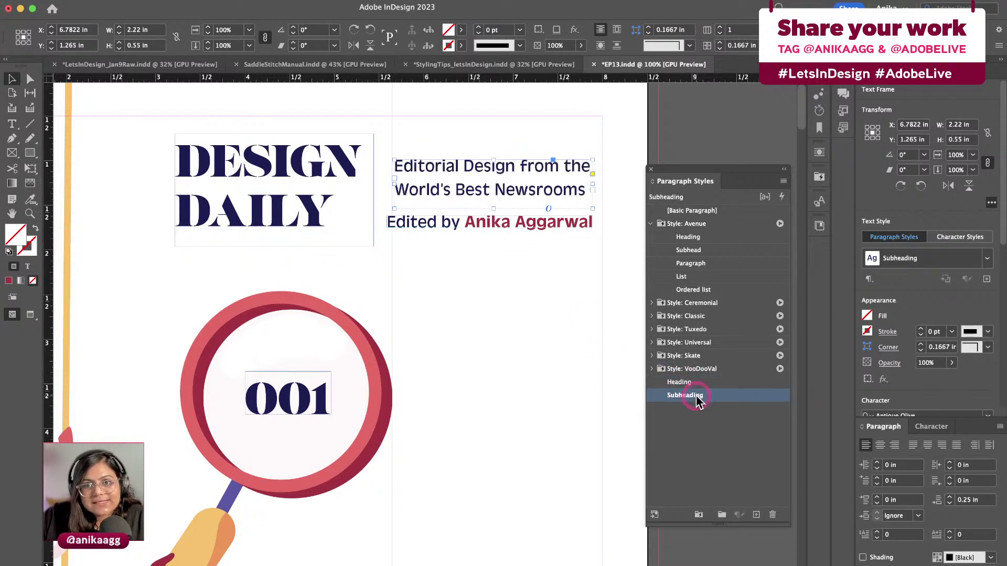
left_click(503, 326)
key("t")
left_click_drag(420, 250, 584, 482)
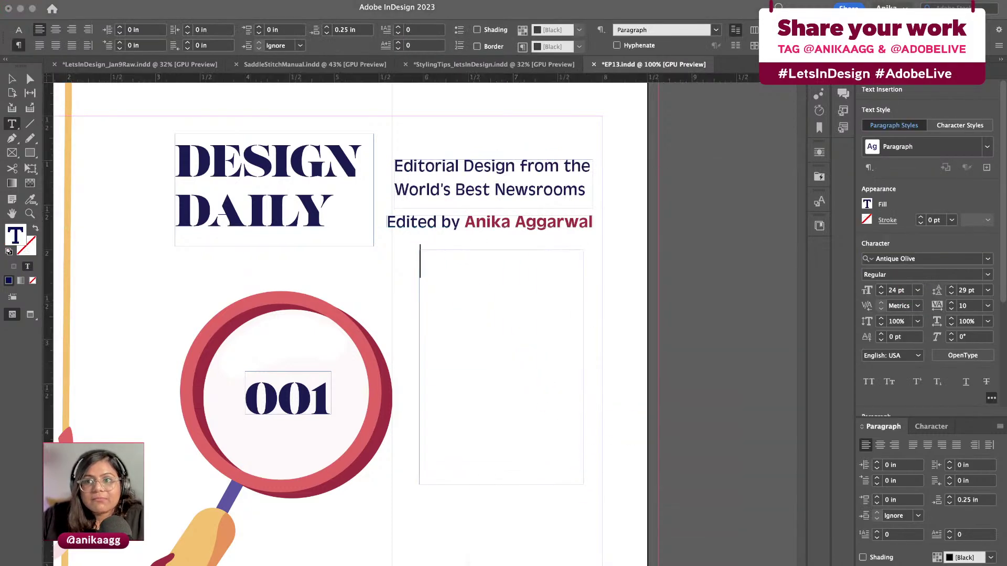
Paste the copied topic names into the new frame, style them Subheading, then delete the frame
key("super+c")
left_click(584, 299)
left_click(511, 288)
key("super+v")
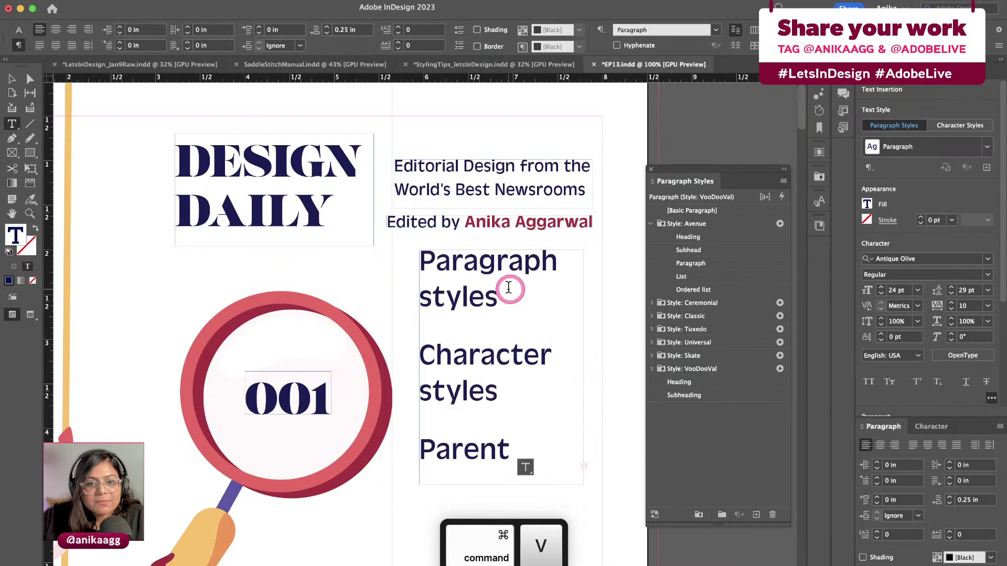
key("Escape")
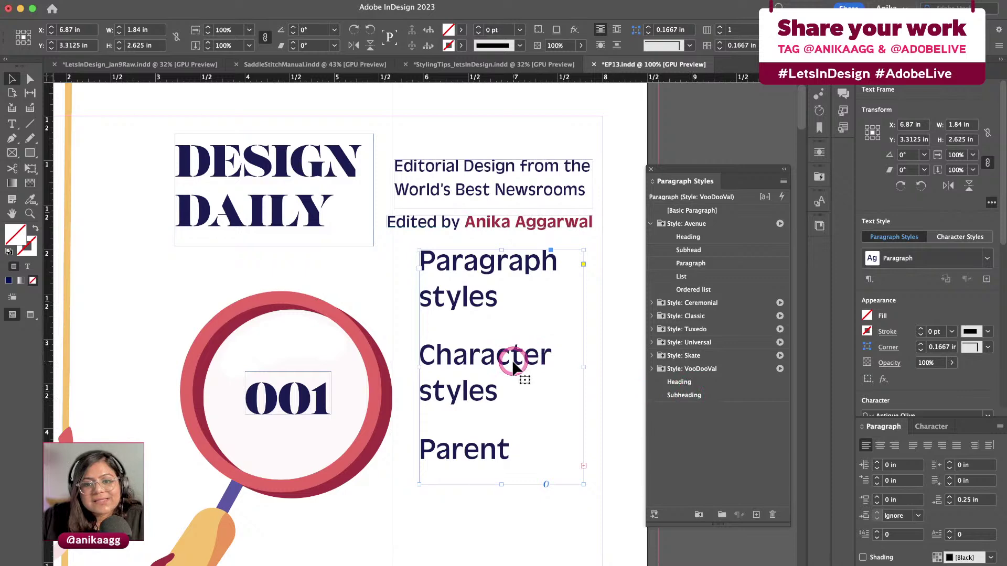
left_click(666, 404)
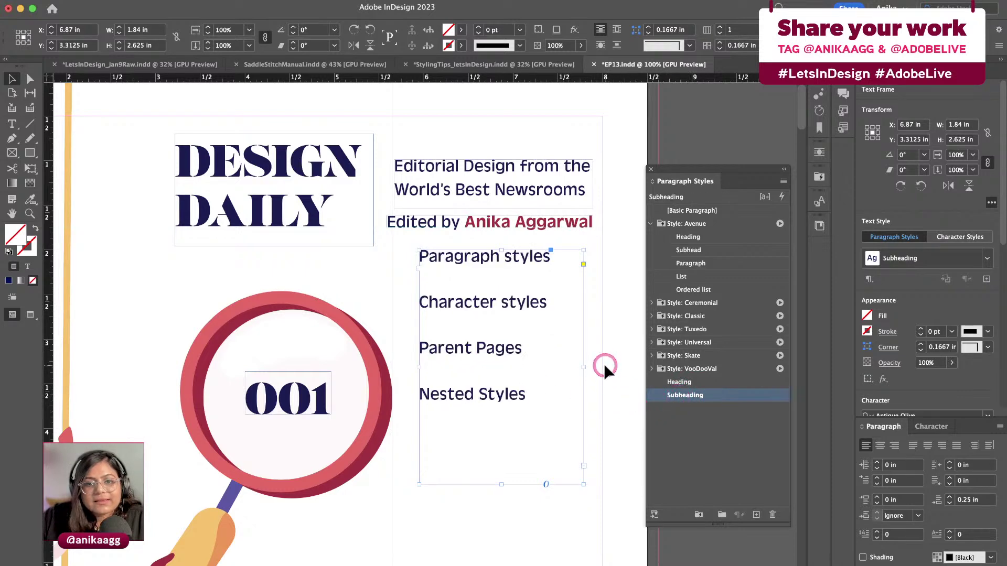
left_click(496, 381)
double_click(470, 275)
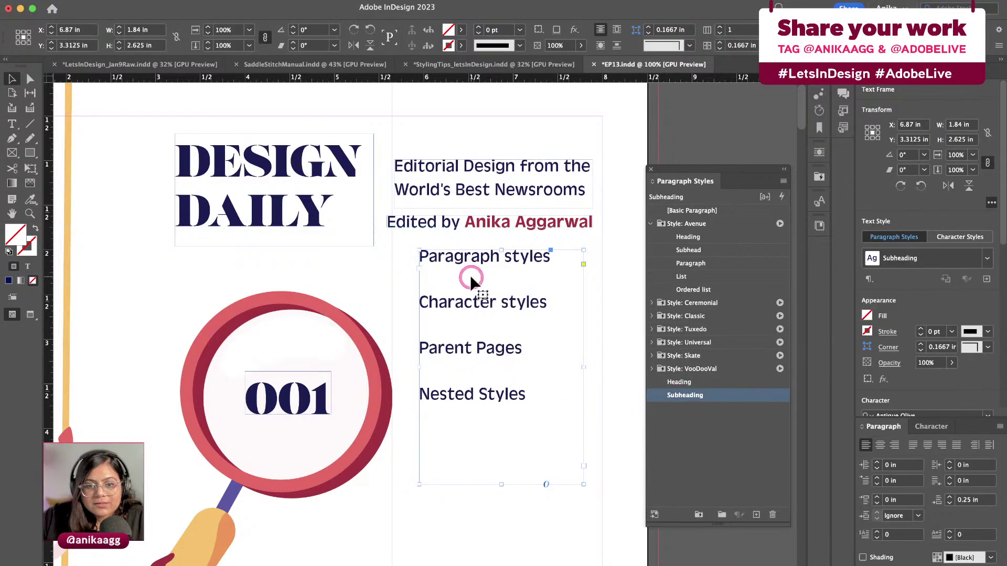
key("Escape")
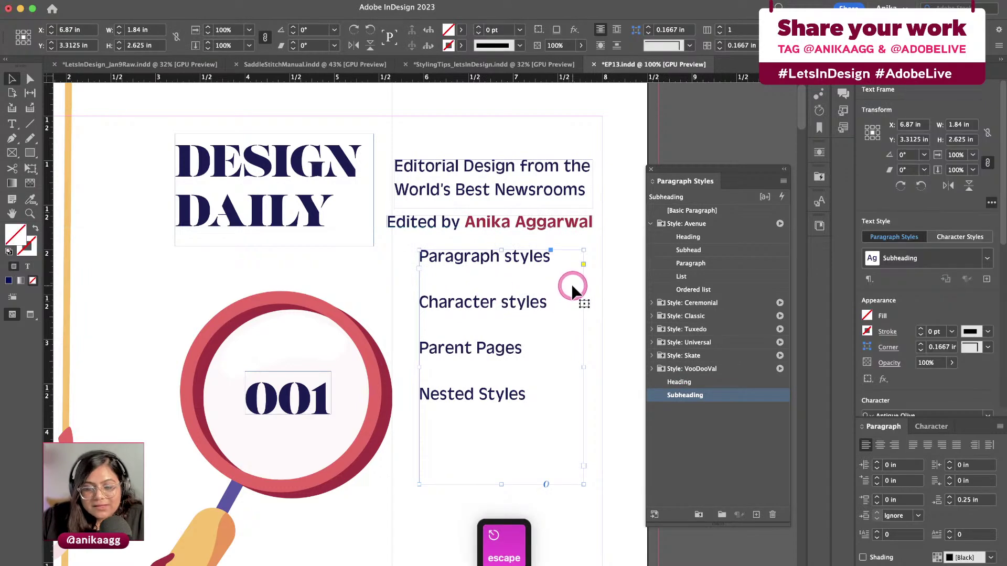
key("BackSpace")
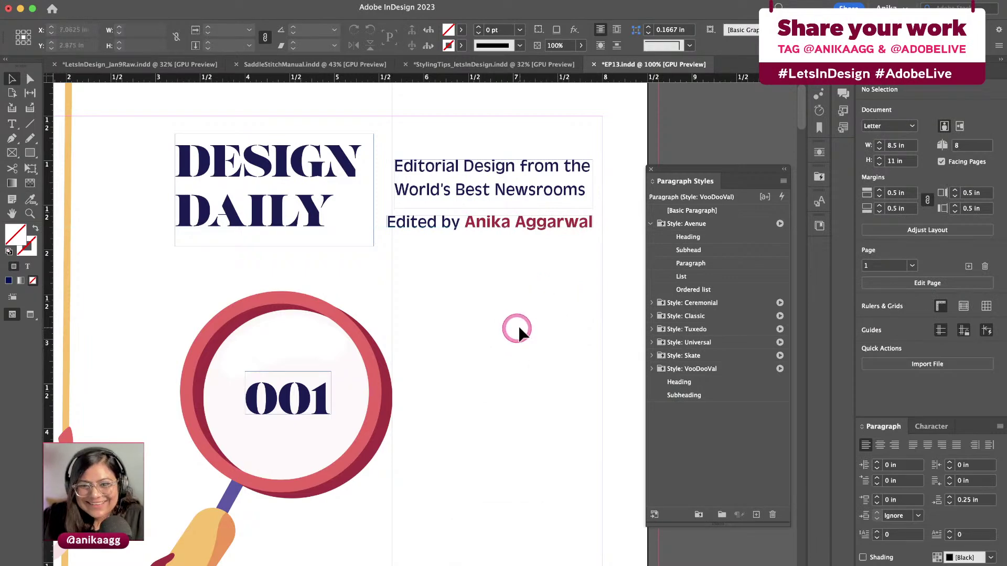
Highlight the whole red editor's name in the byline text and go to the Type menu
double_click(519, 227)
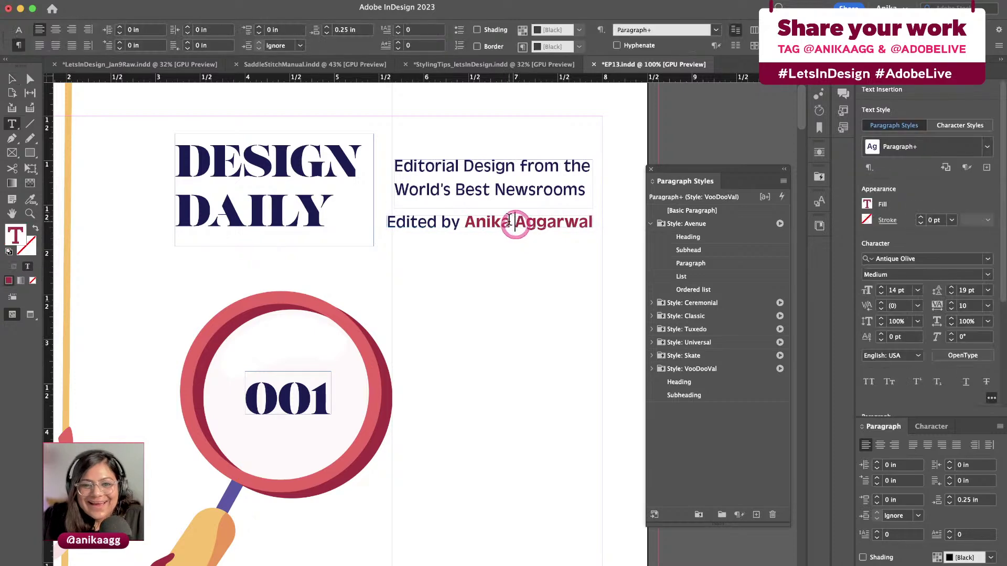
left_click_drag(465, 221, 596, 222)
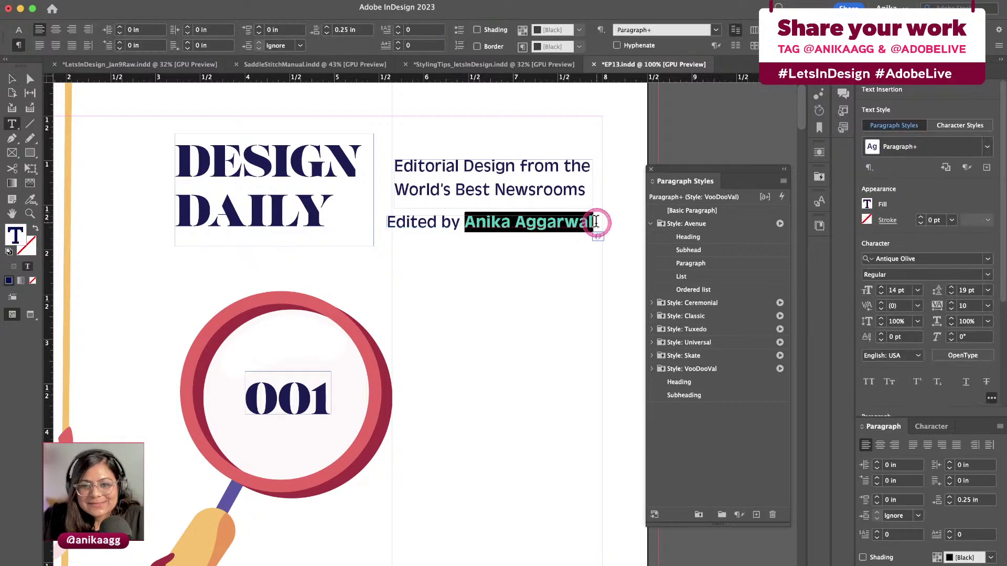
left_click(558, 278)
key("Escape")
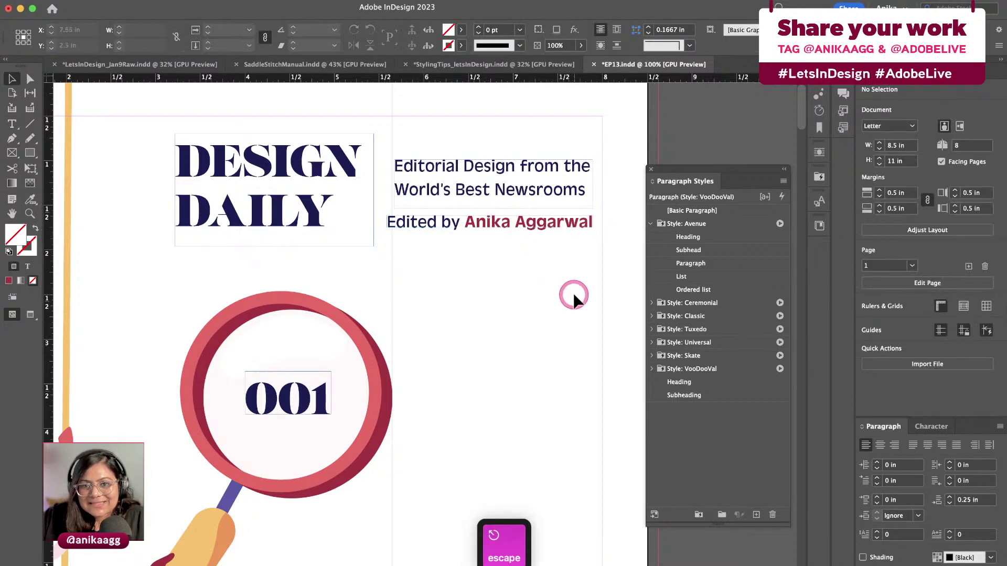
double_click(471, 227)
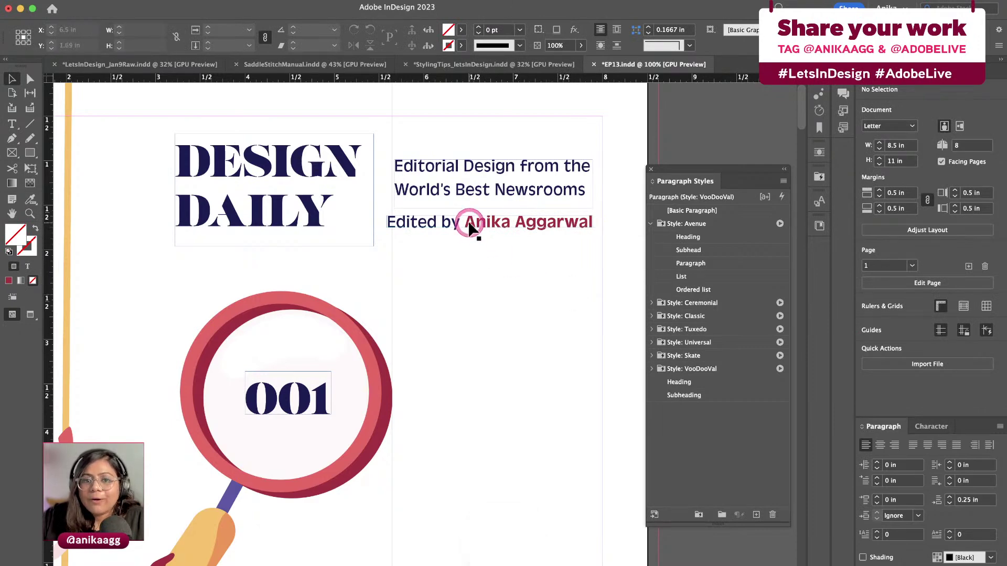
left_click(463, 219)
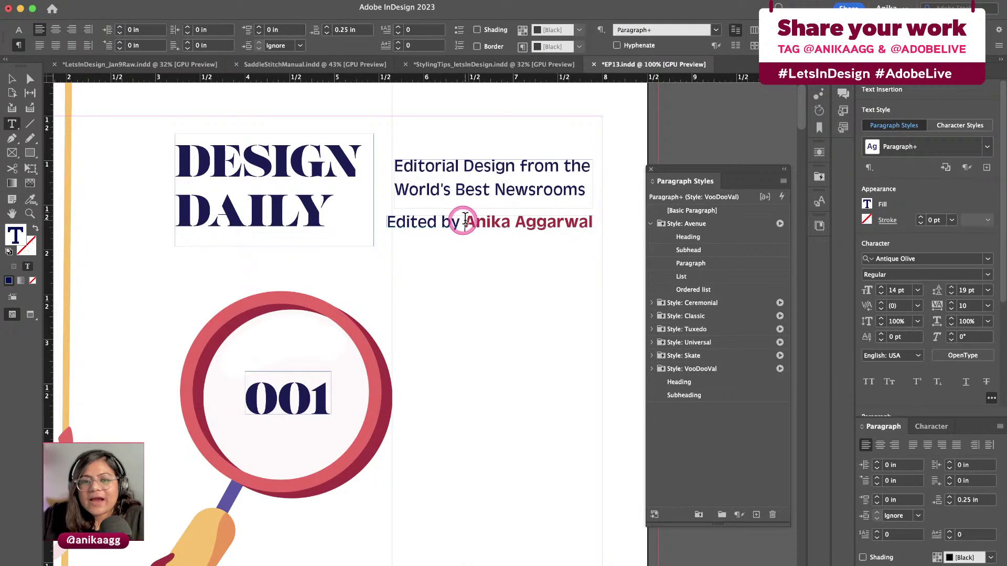
left_click_drag(463, 220, 586, 220)
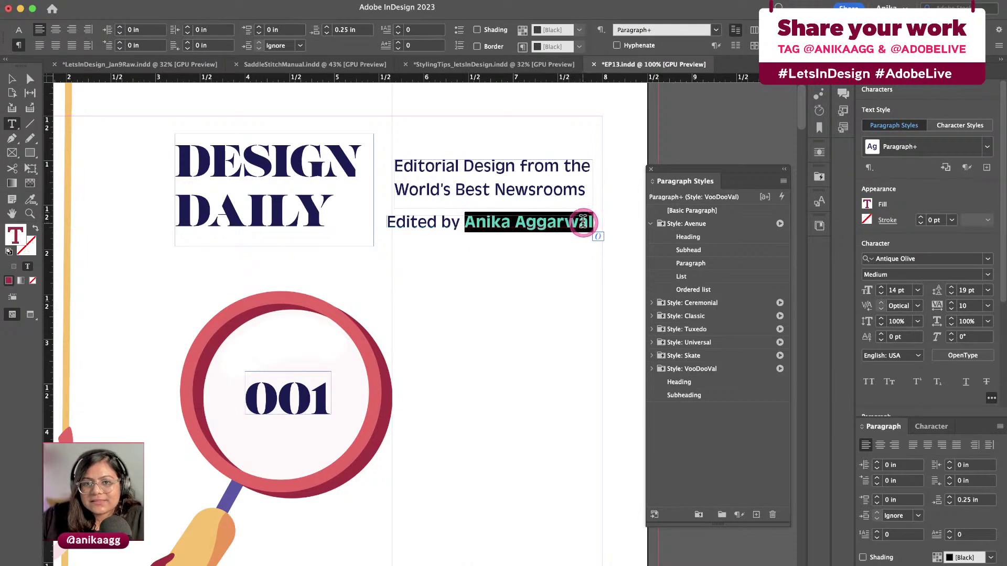
left_click(549, 259)
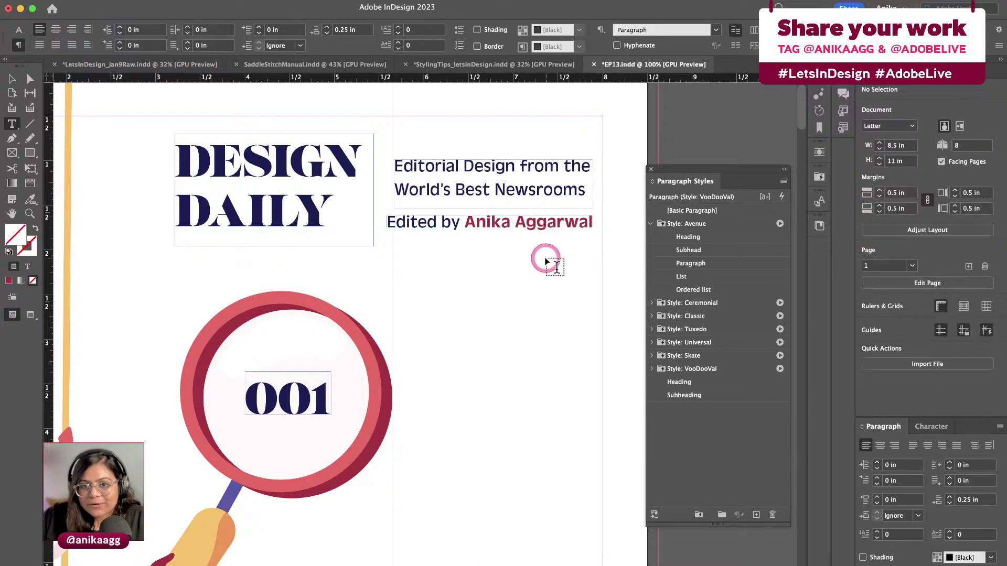
key("Escape")
left_click(470, 221)
left_click_drag(470, 221, 594, 224)
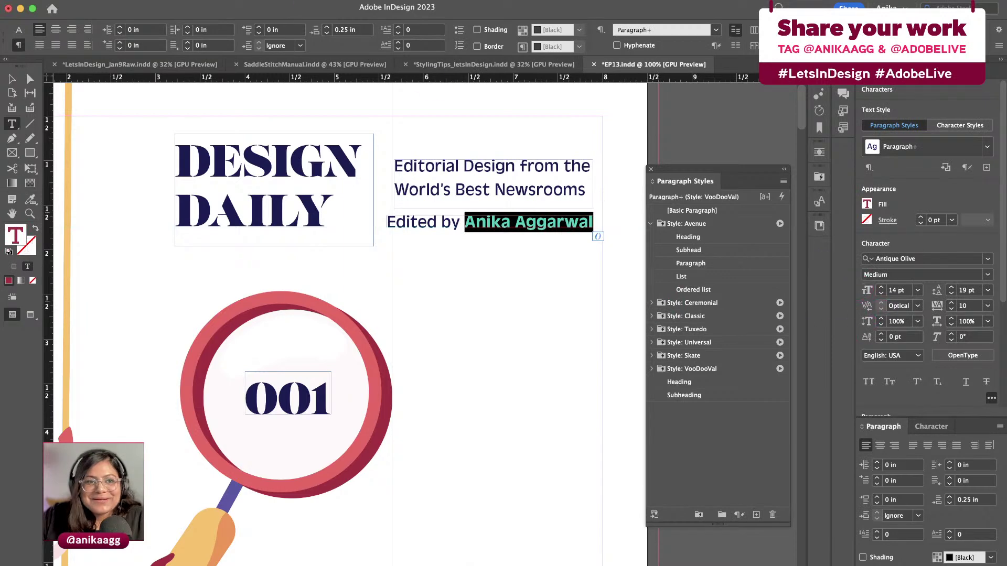
left_click(160, 0)
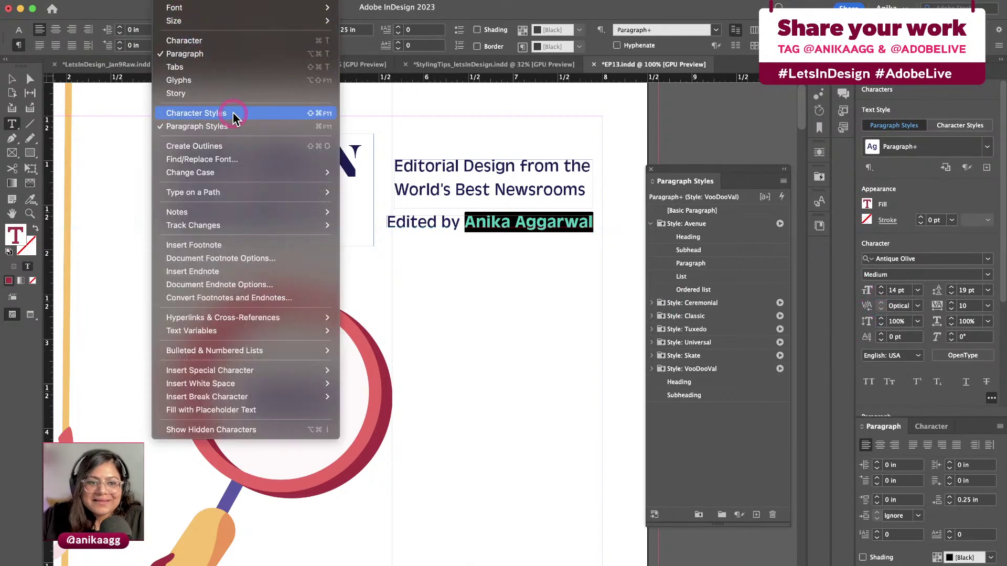
Show the Character Styles panel and create Character Style 1 from the selected name
left_click(443, 176)
left_click(712, 218)
left_click_drag(750, 197, 751, 211)
left_click(765, 443)
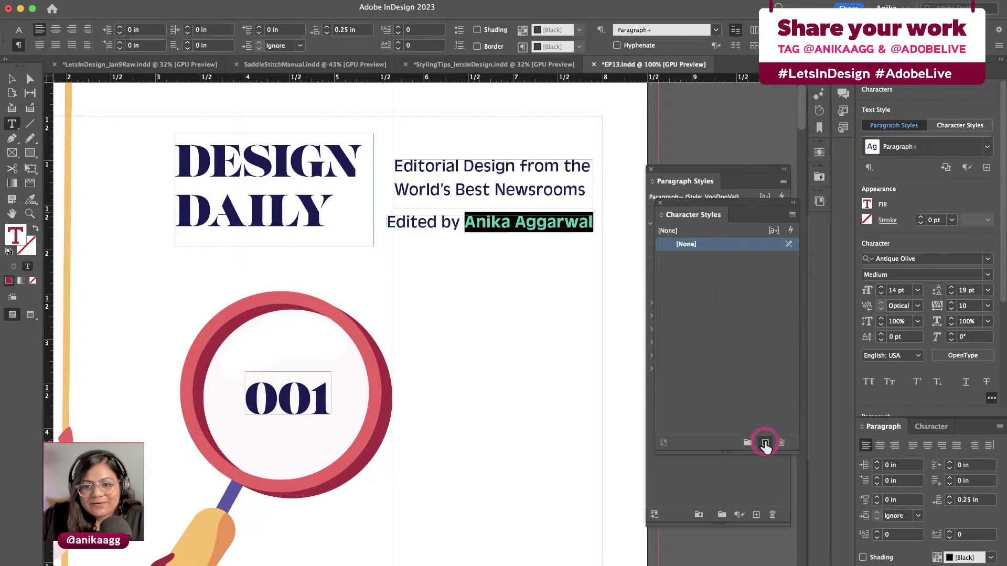
left_click(715, 262)
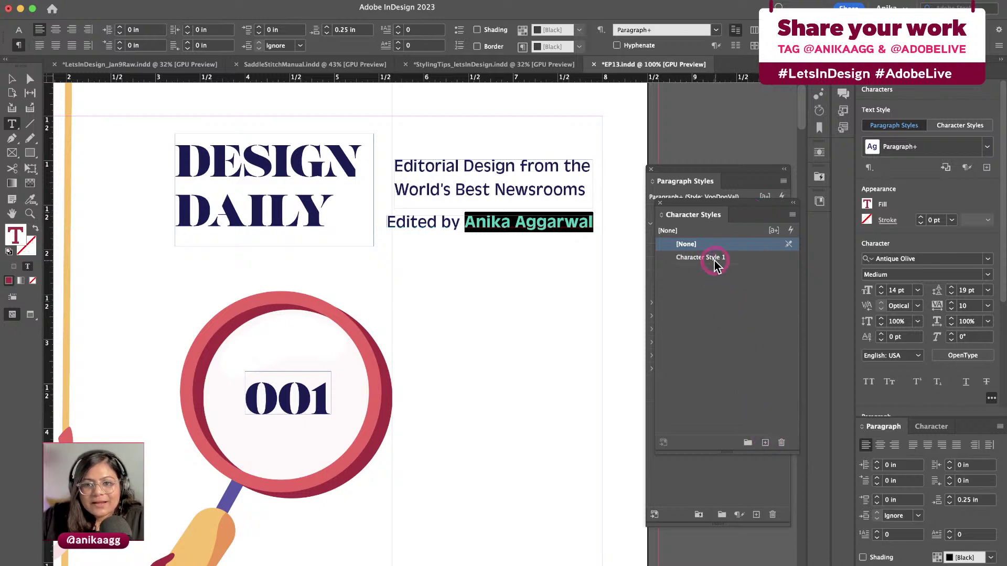
double_click(711, 265)
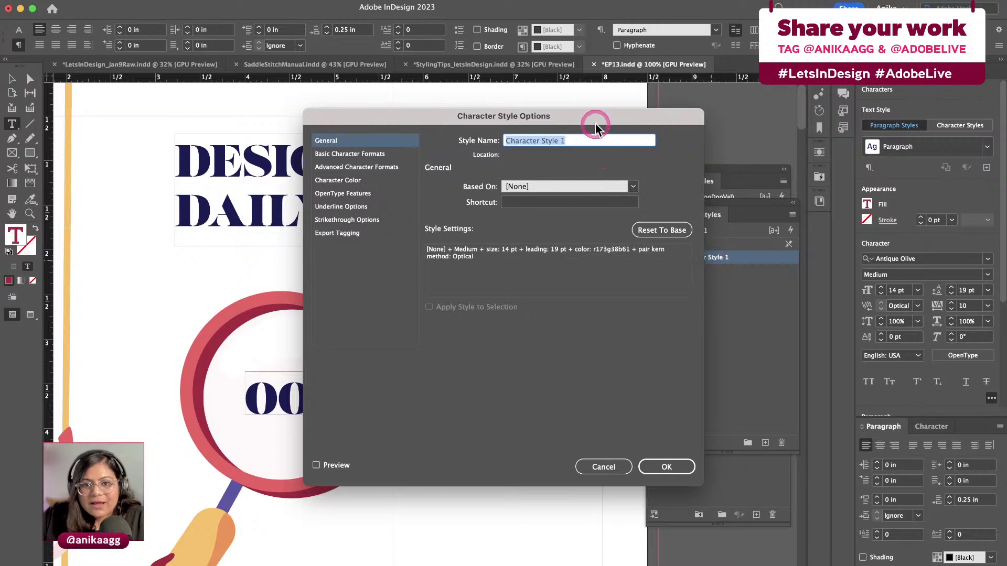
Rename the style to Name Bold, review its Medium 14 pt red formatting, and confirm
left_click_drag(595, 124, 785, 251)
type("Name Bold")
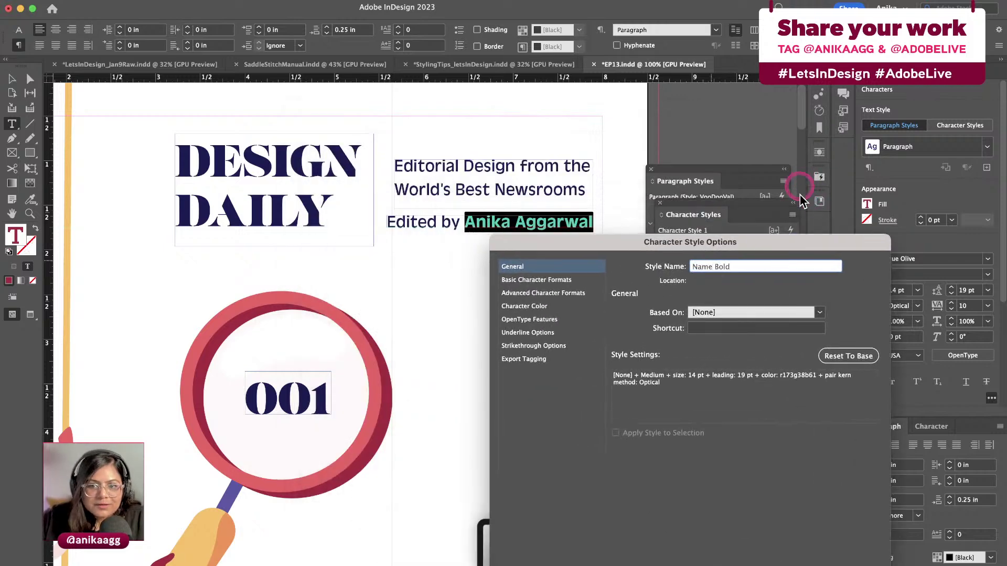
left_click(567, 269)
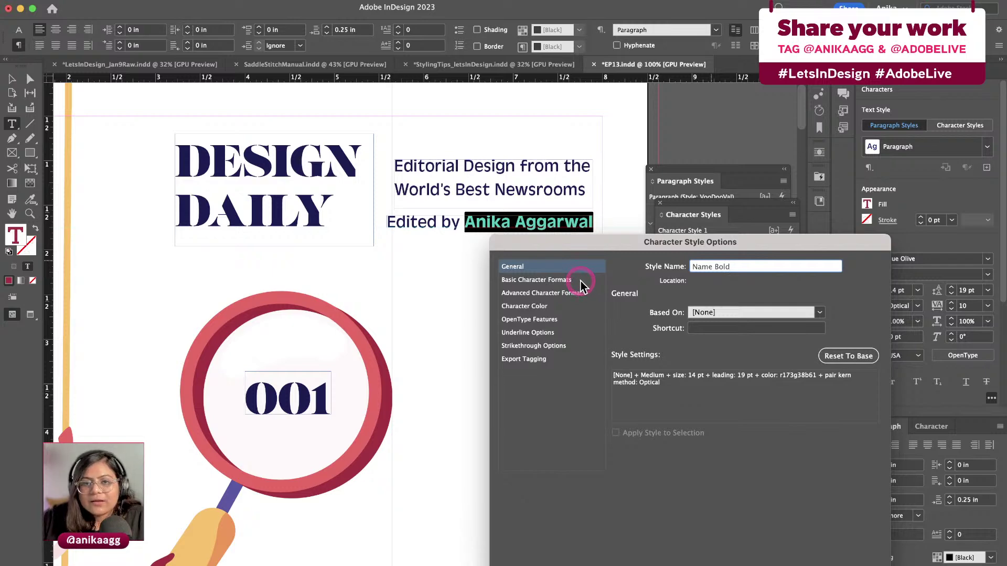
left_click(580, 281)
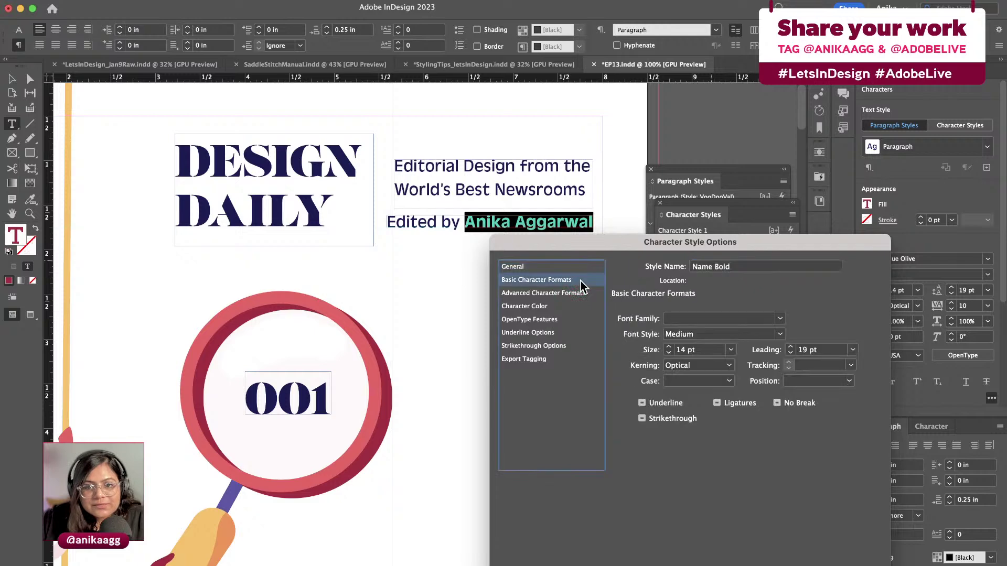
left_click(583, 294)
left_click(577, 307)
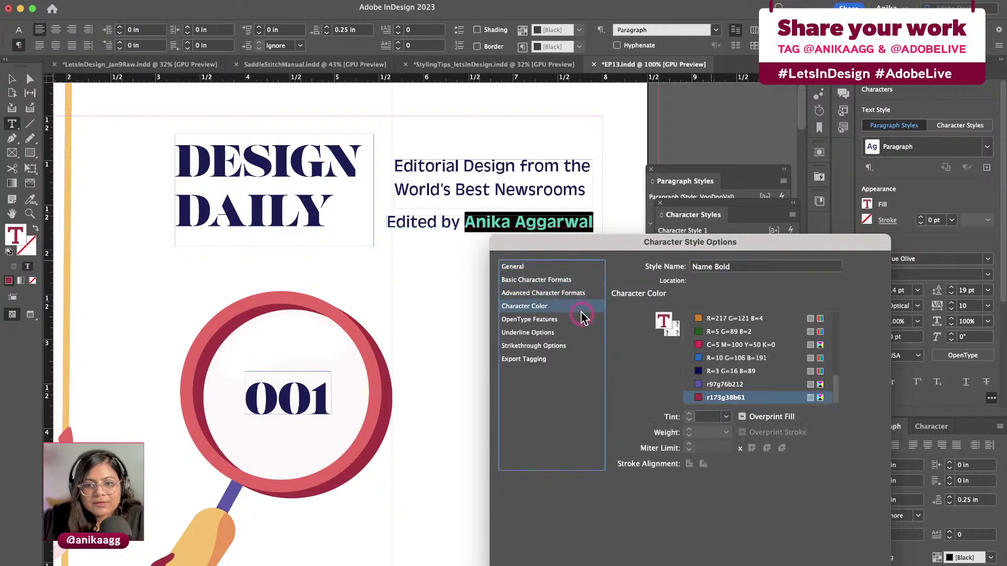
left_click(826, 563)
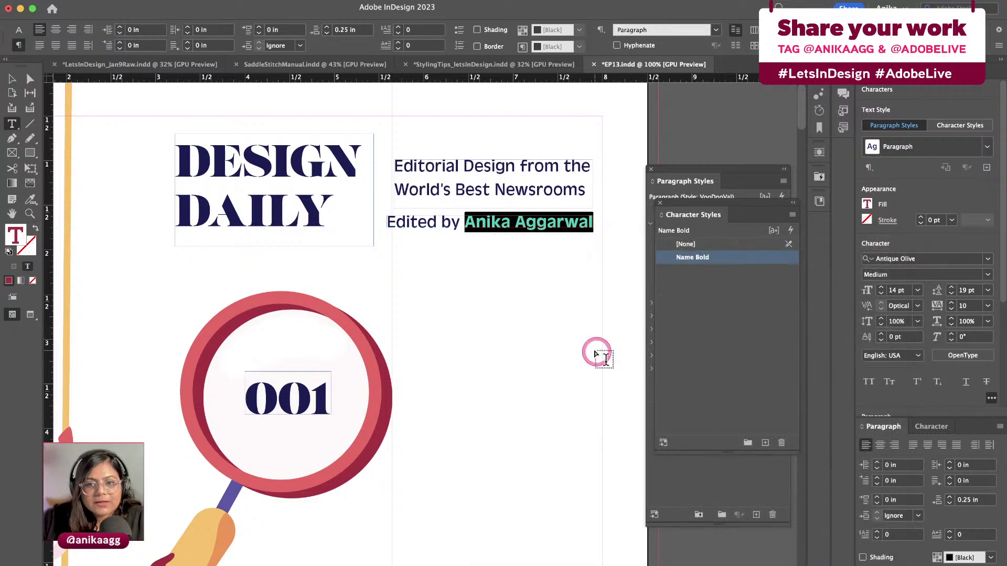
key("Escape")
left_click(472, 195)
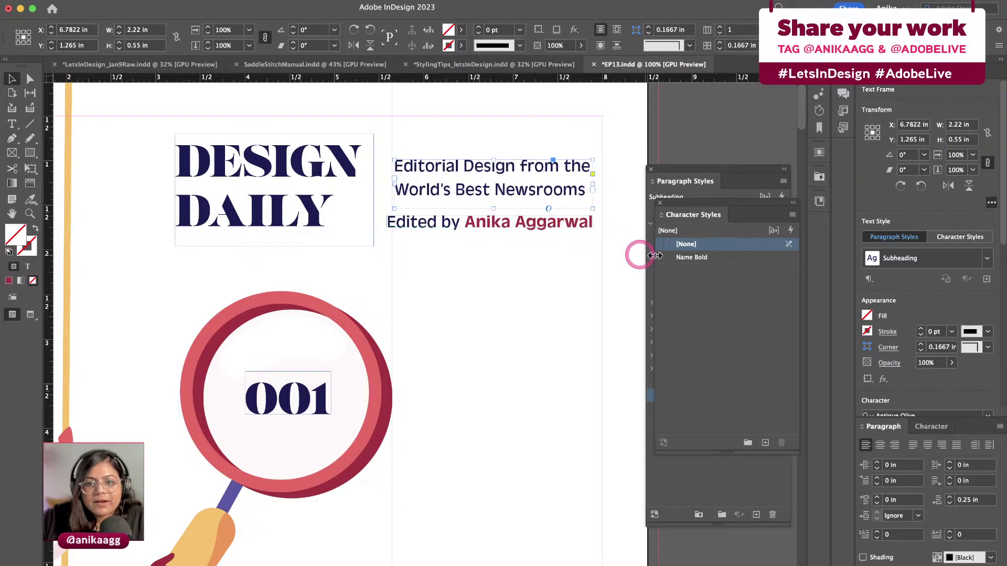
left_click(708, 258)
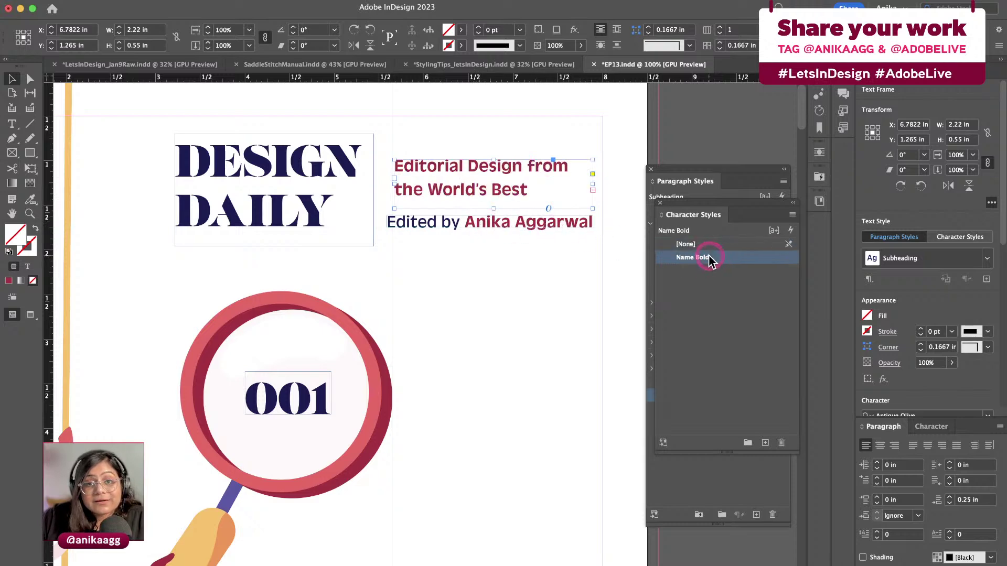
key("super+z")
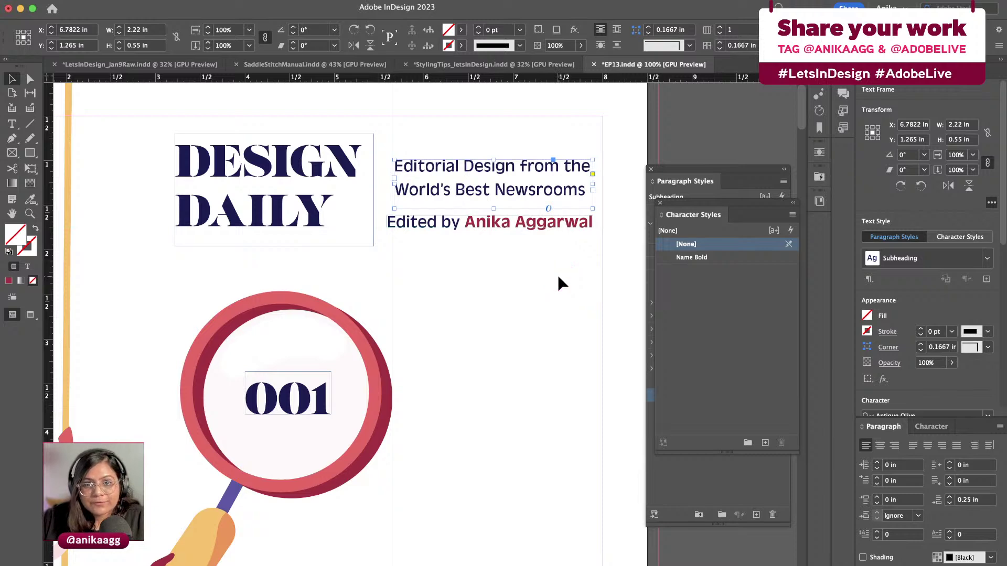
left_click(558, 275)
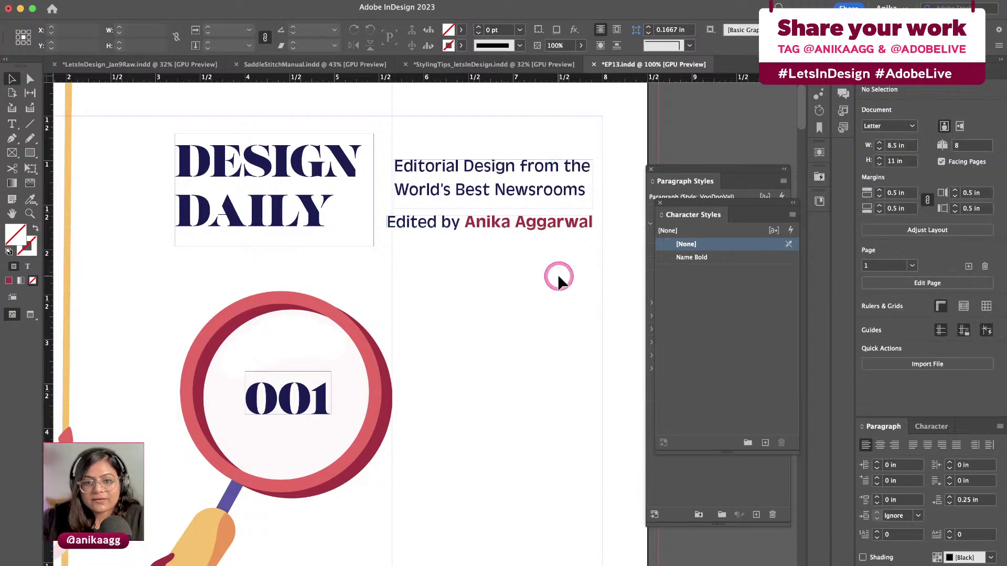
scroll(558, 275, "down", 5)
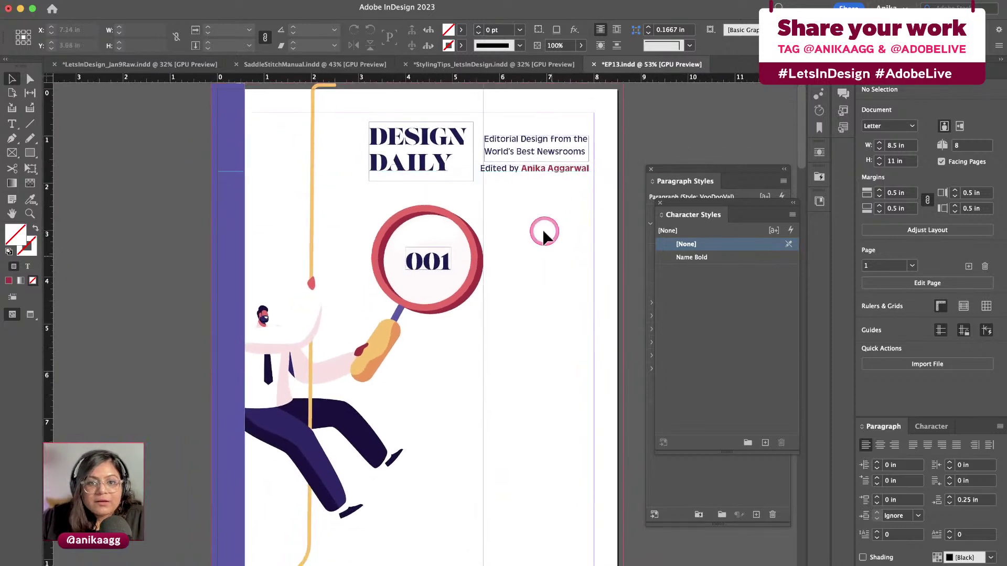
Copy the subtitle frame beside the 001 magnifier and change its text to 'Featuring'
left_click_drag(513, 160, 506, 269)
double_click(507, 269)
key("super+a")
type("Feat")
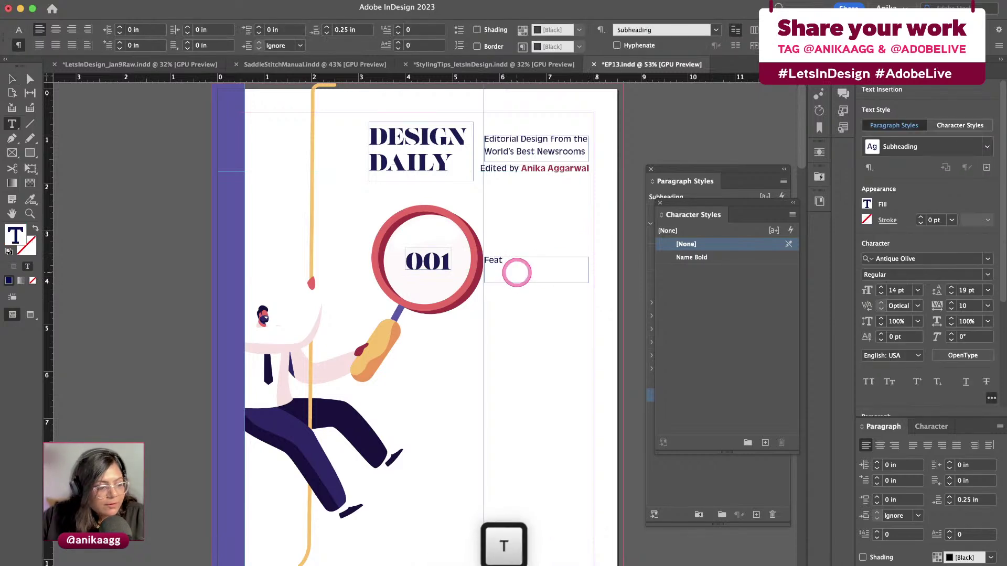
type("uring")
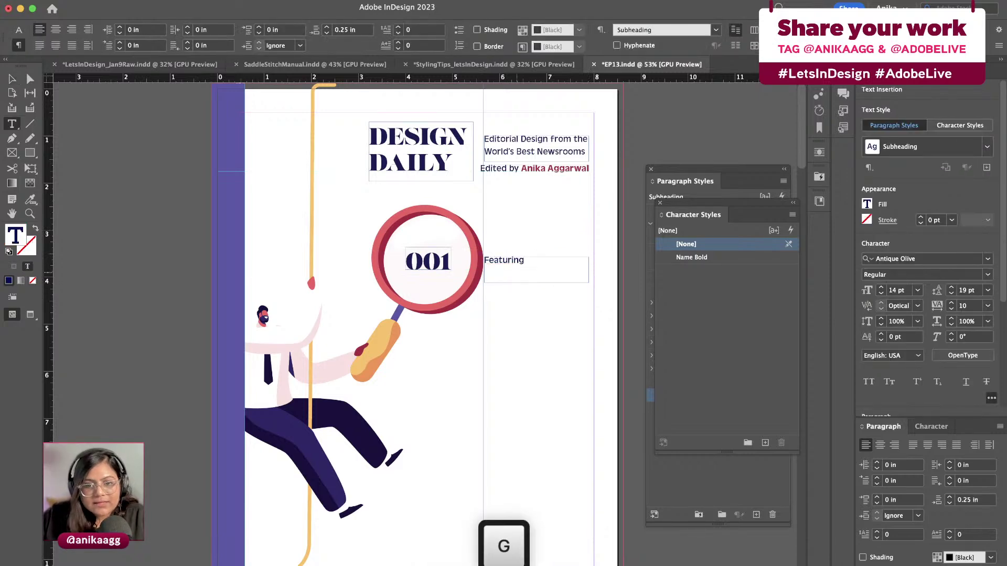
key("Escape")
Apply Name Bold to Featuring, fit its frame to the text, and duplicate it below
left_click(682, 257)
left_click(540, 348)
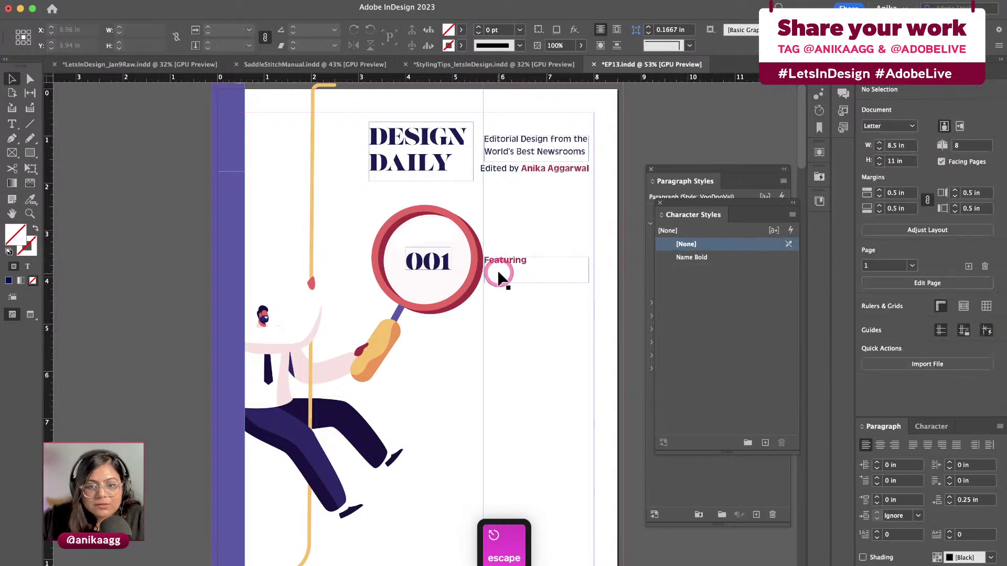
left_click(548, 275)
double_click(587, 281)
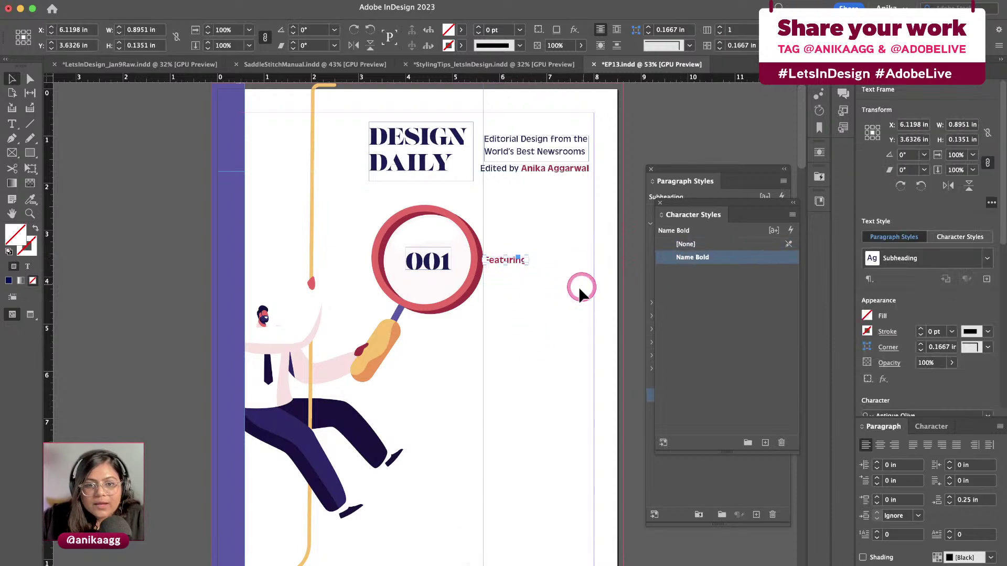
left_click(545, 283)
left_click_drag(517, 265, 583, 436)
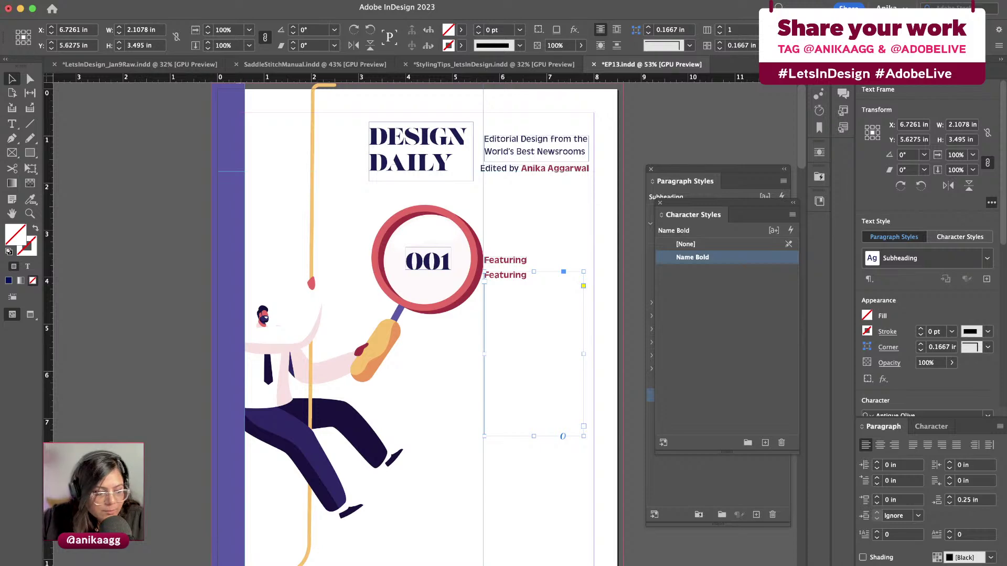
left_click(490, 499)
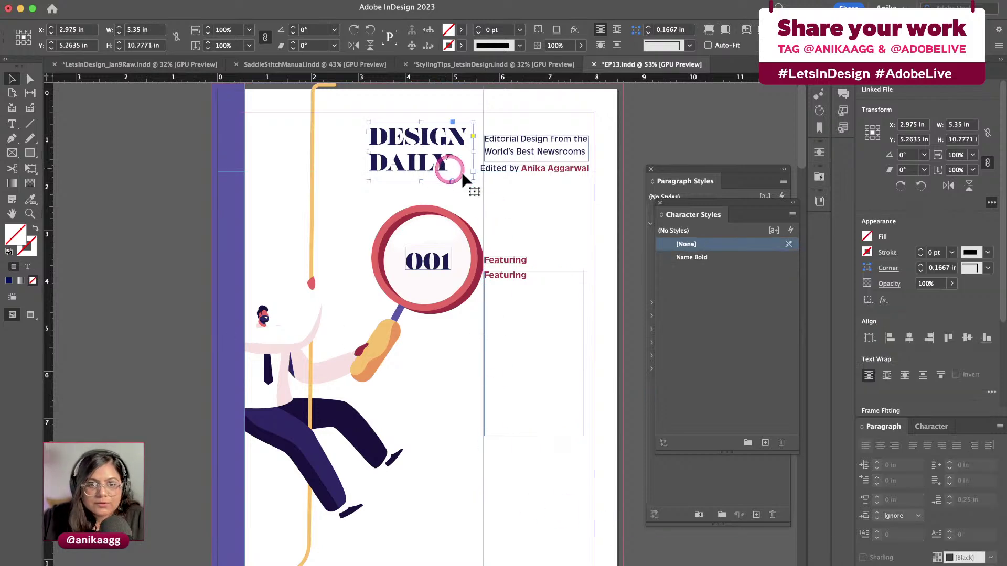
Copy the DESIGN DAILY frame near the page bottom, retype it 'Design news for you', and widen it
left_click_drag(424, 161, 524, 502)
double_click(506, 499)
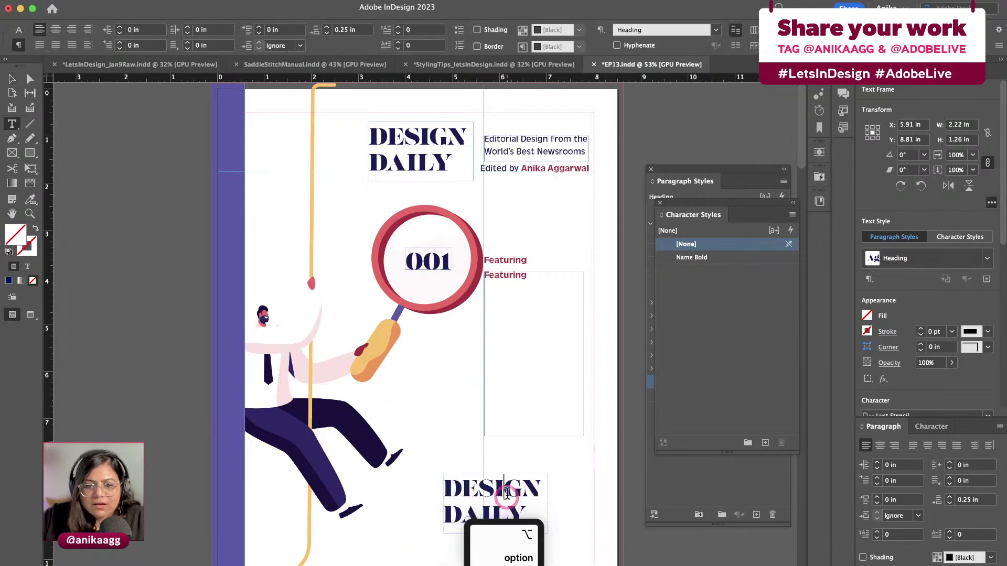
key("super+a")
type("Design news")
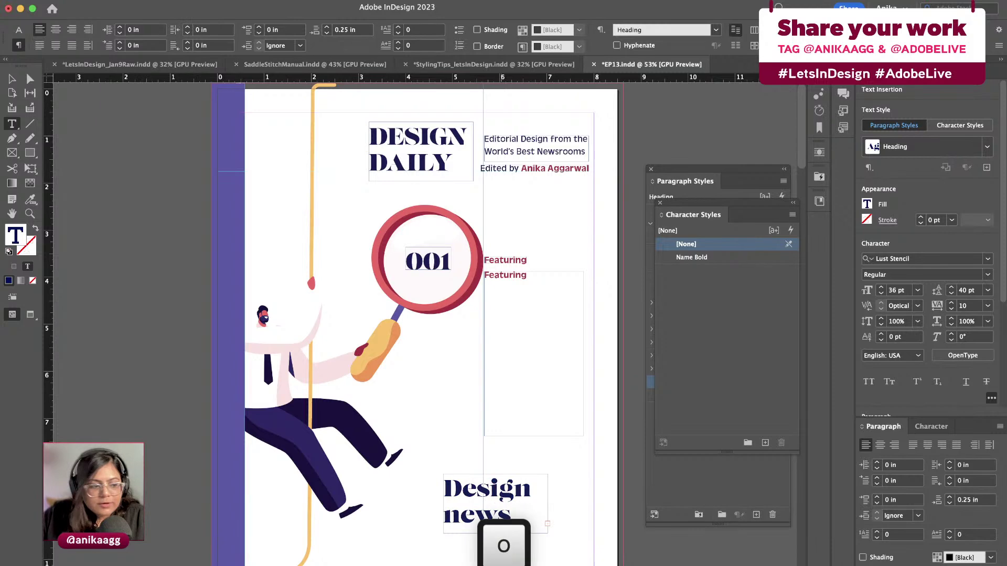
key("Escape")
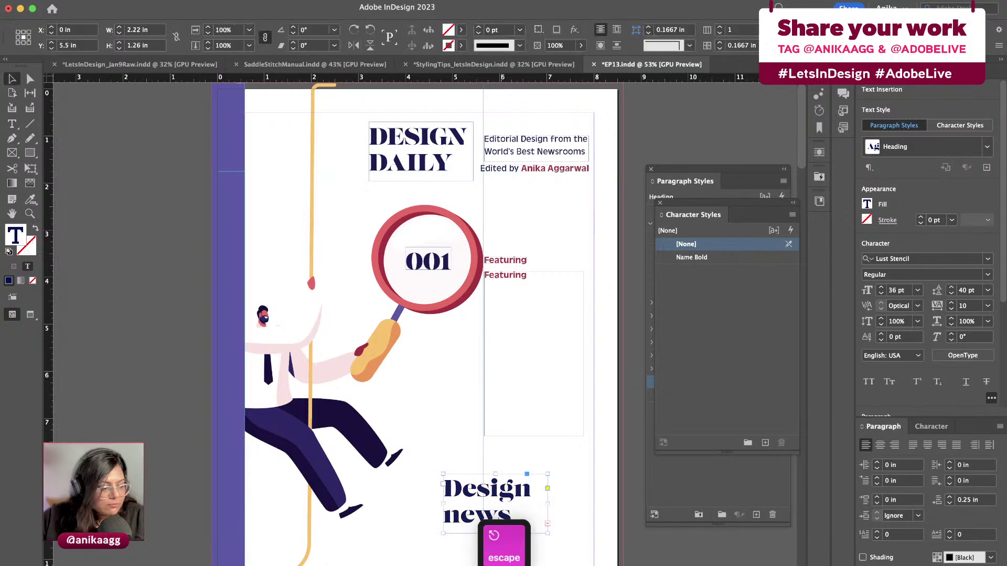
left_click_drag(547, 503, 522, 523)
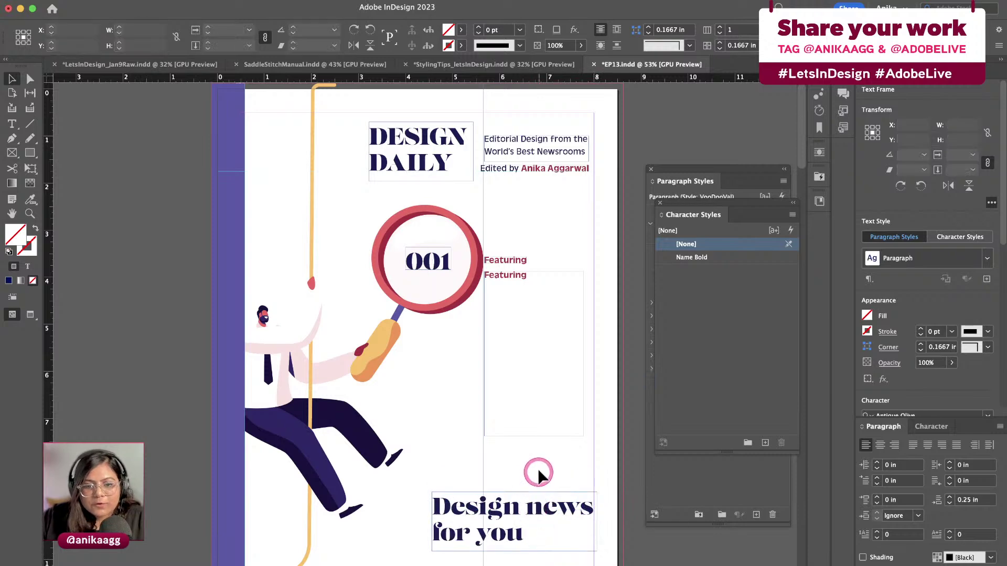
left_click(540, 472)
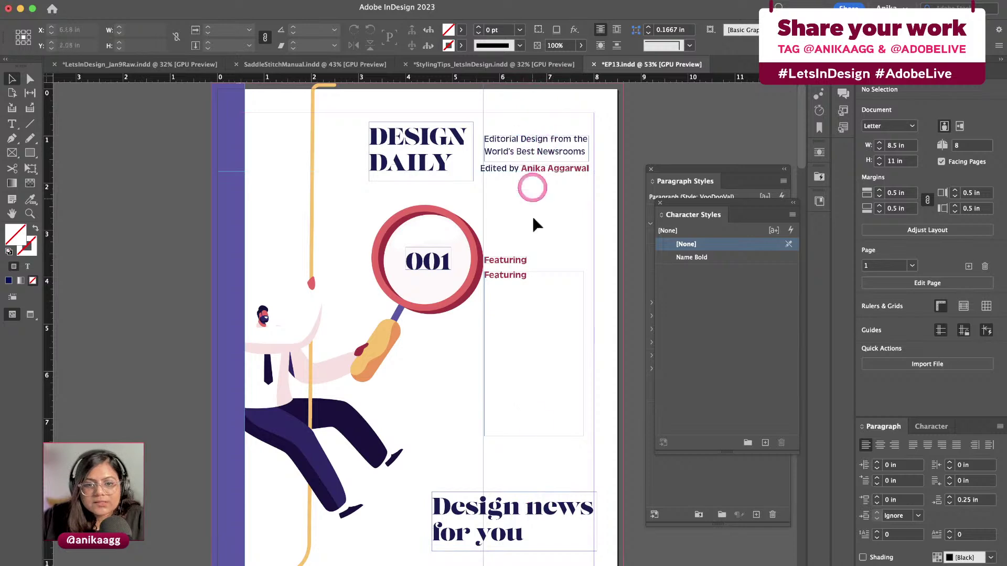
Try the Heading and Subheading styles on the empty frame below Featuring, ending on Subheading
left_click(535, 330)
left_click(699, 257)
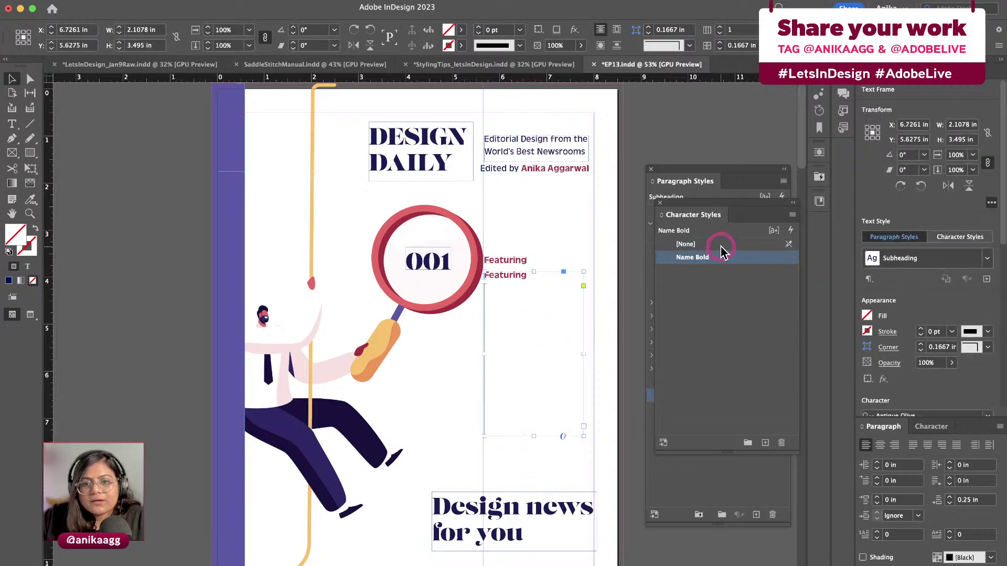
left_click_drag(725, 215, 769, 329)
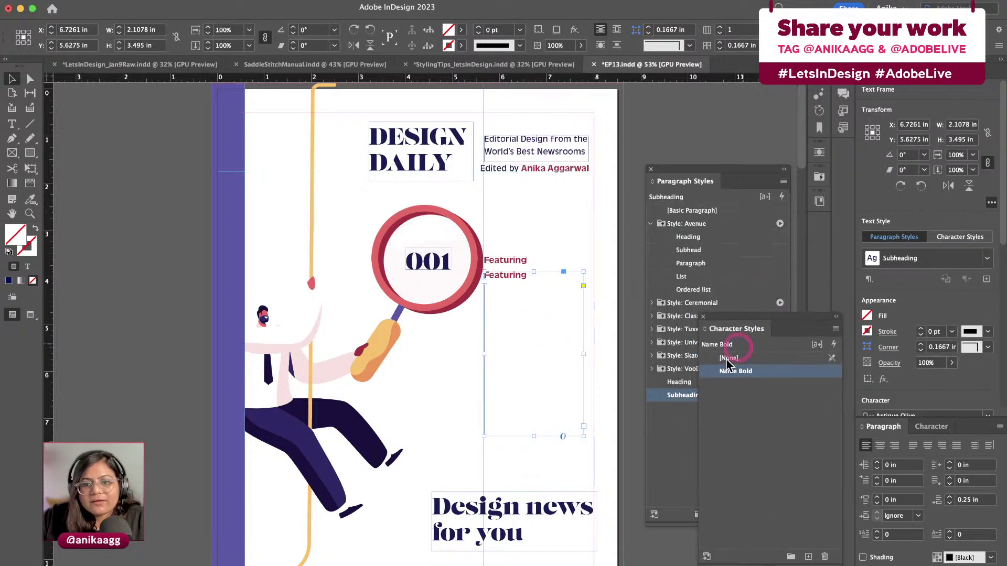
left_click(680, 397)
left_click(681, 383)
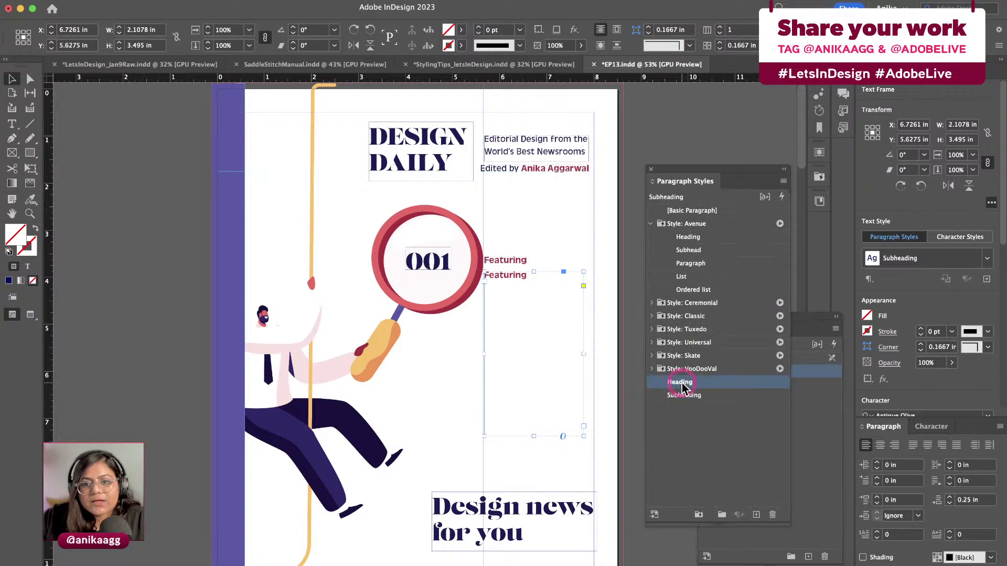
left_click(683, 396)
left_click(681, 380)
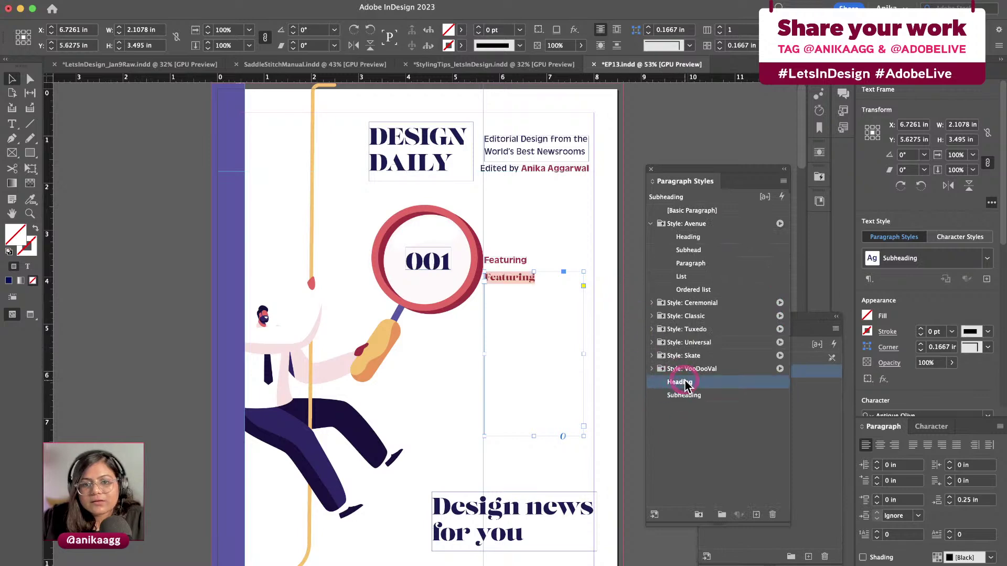
left_click(686, 396)
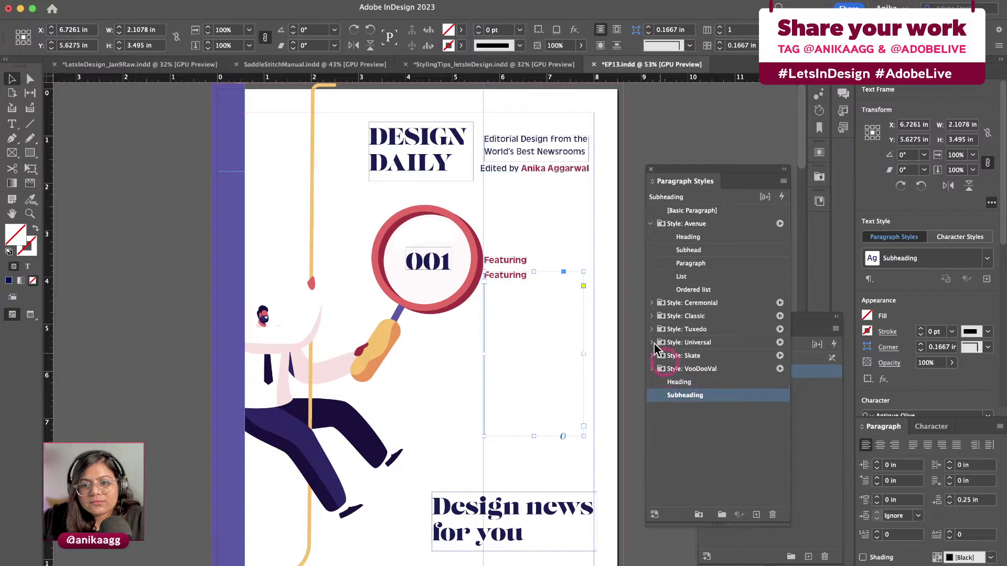
Delete the empty frame holding the duplicate Featuring copy
left_click(561, 212)
left_click(554, 151)
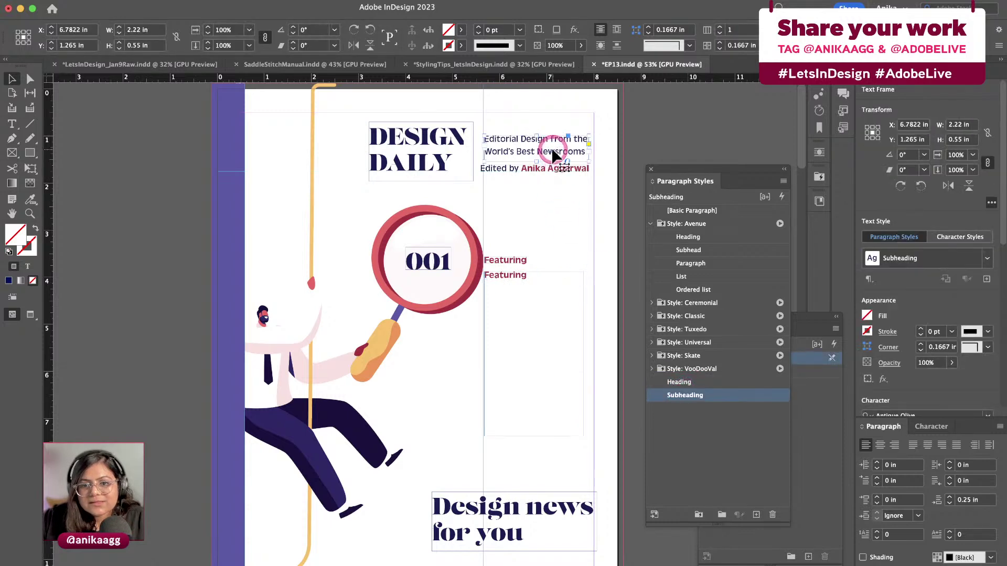
left_click(545, 268)
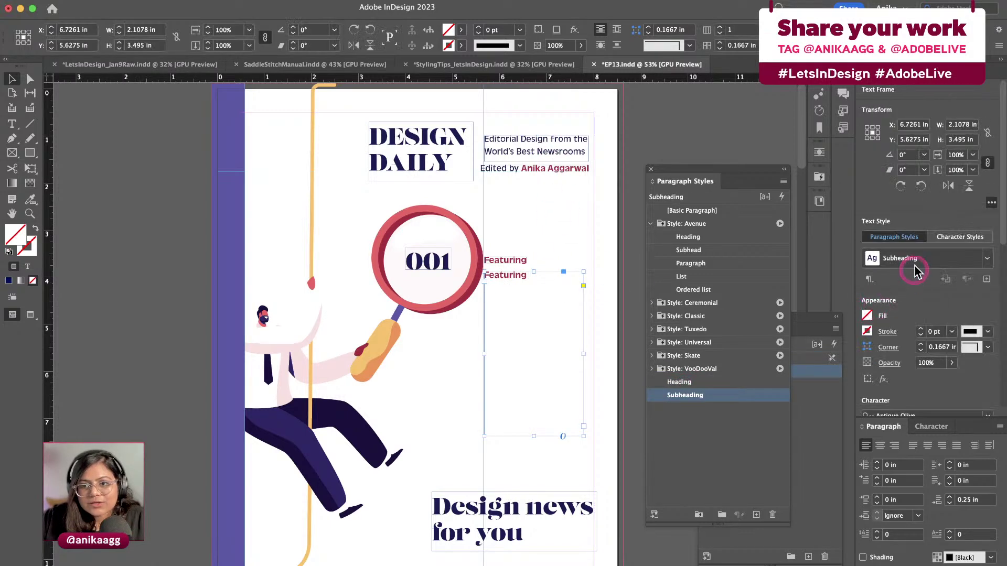
left_click(563, 228)
left_click(546, 278)
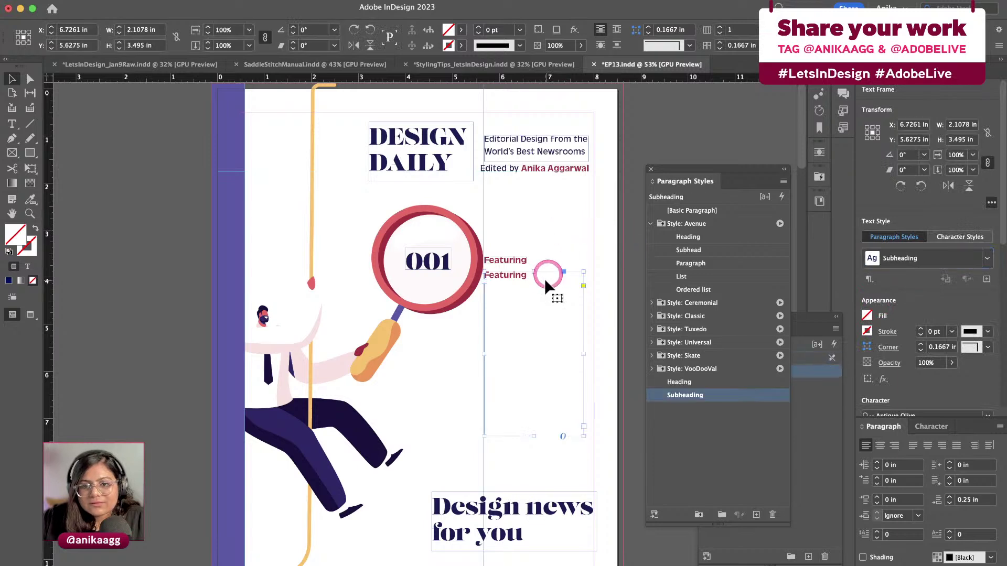
key("Delete")
Draw a new text frame below Featuring and give it the Subheading style
key("t")
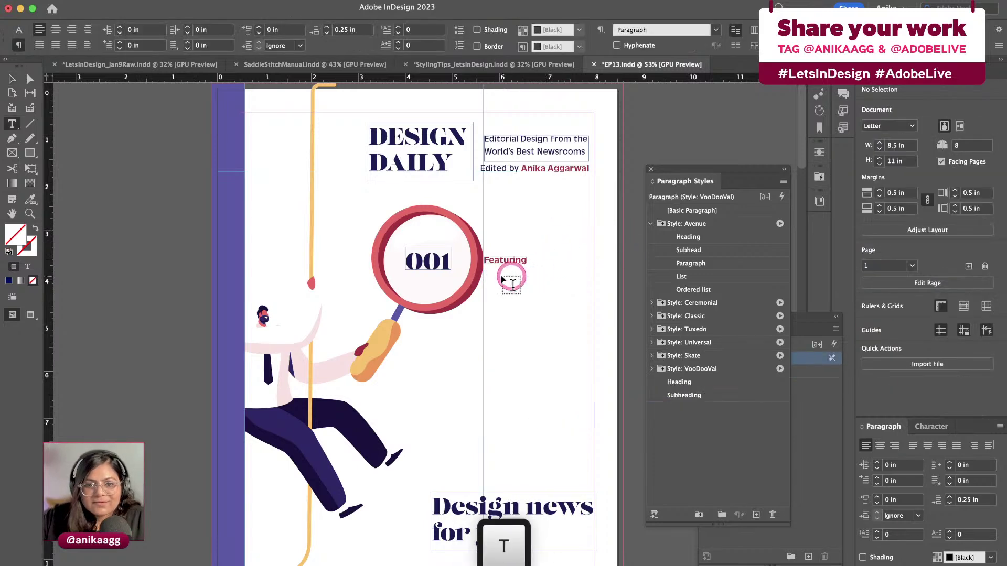
left_click_drag(502, 276, 588, 371)
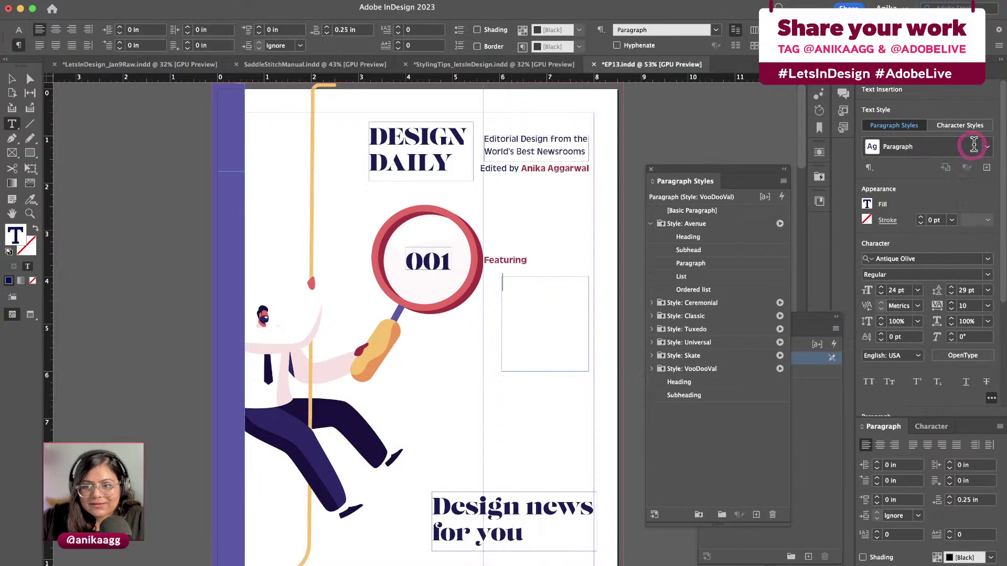
left_click(987, 147)
left_click(685, 395)
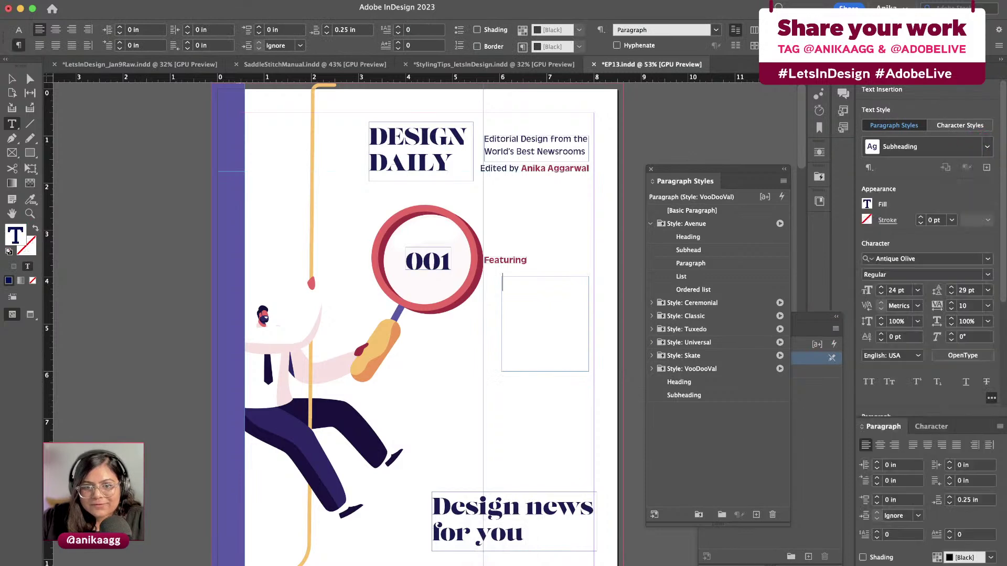
left_click(537, 292)
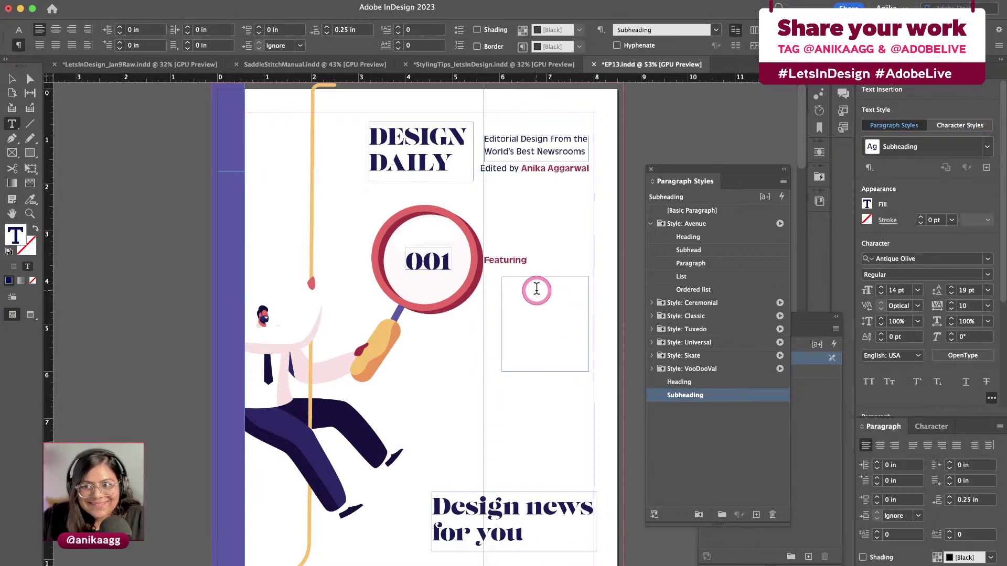
List The Guardian, The New York Times, Journal, National Post, The Dieline, Readymag; lengthen frame to 3.6 in
type("The Guar")
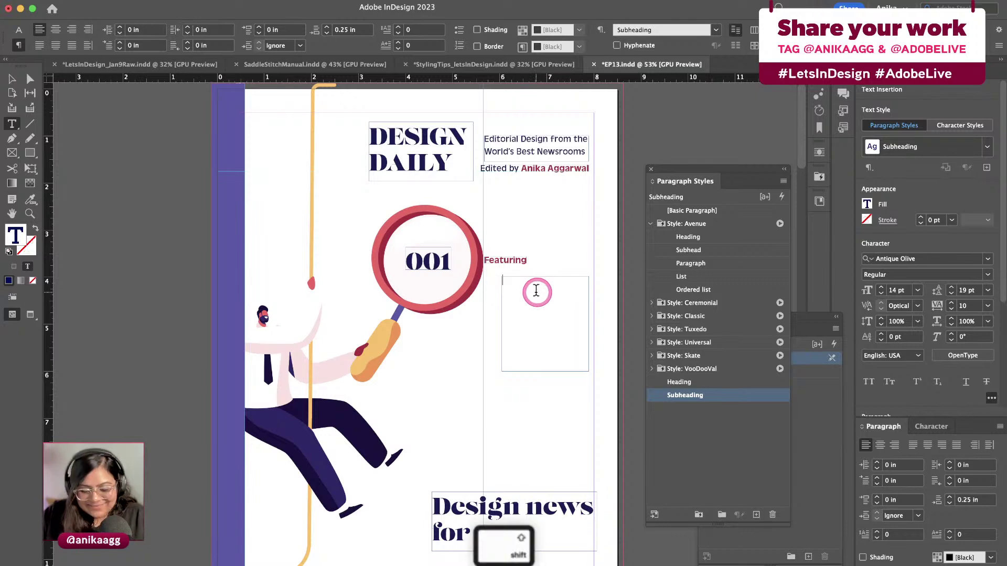
type("dian")
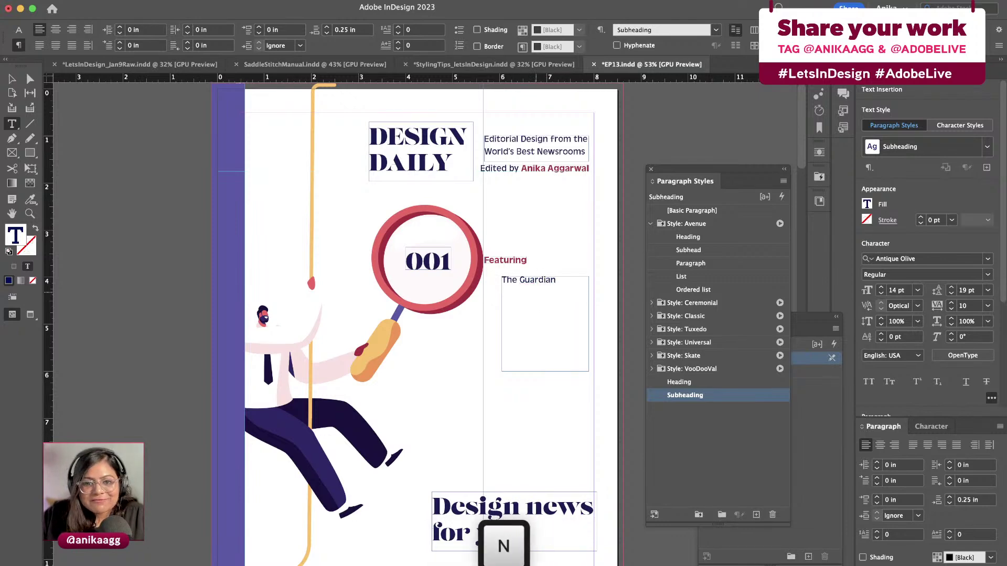
key("Return")
type("The New York Times")
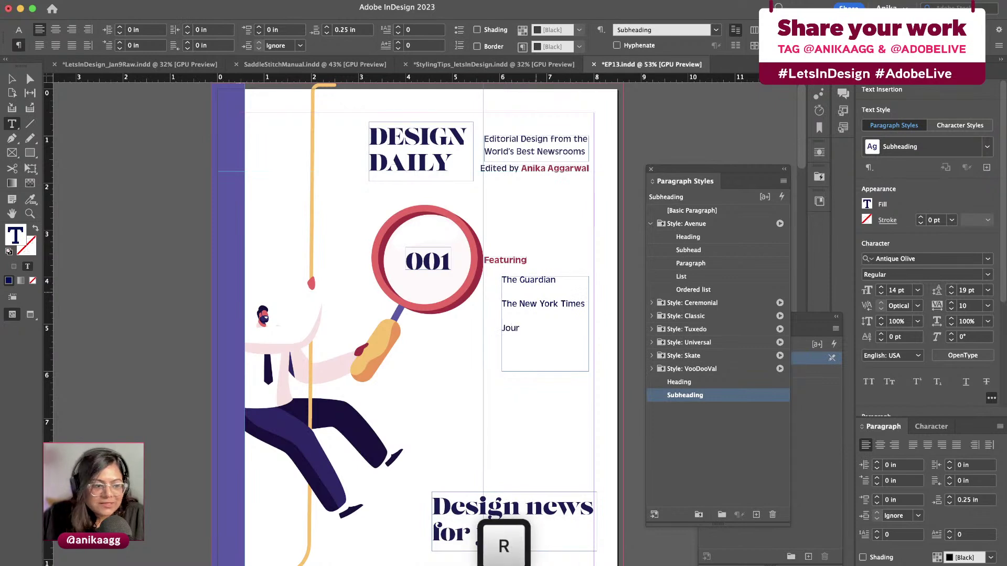
key("Return")
type("National")
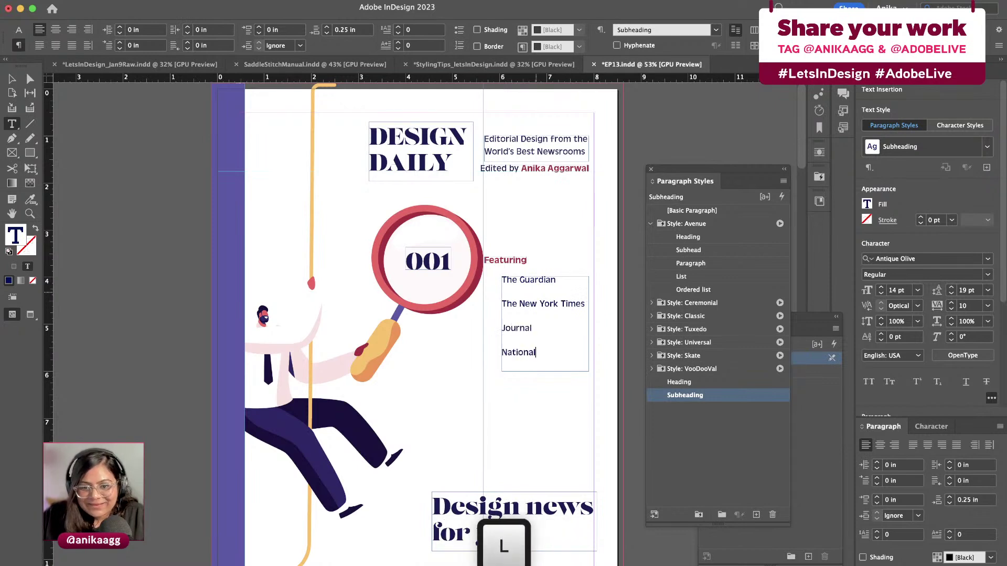
type(" Post")
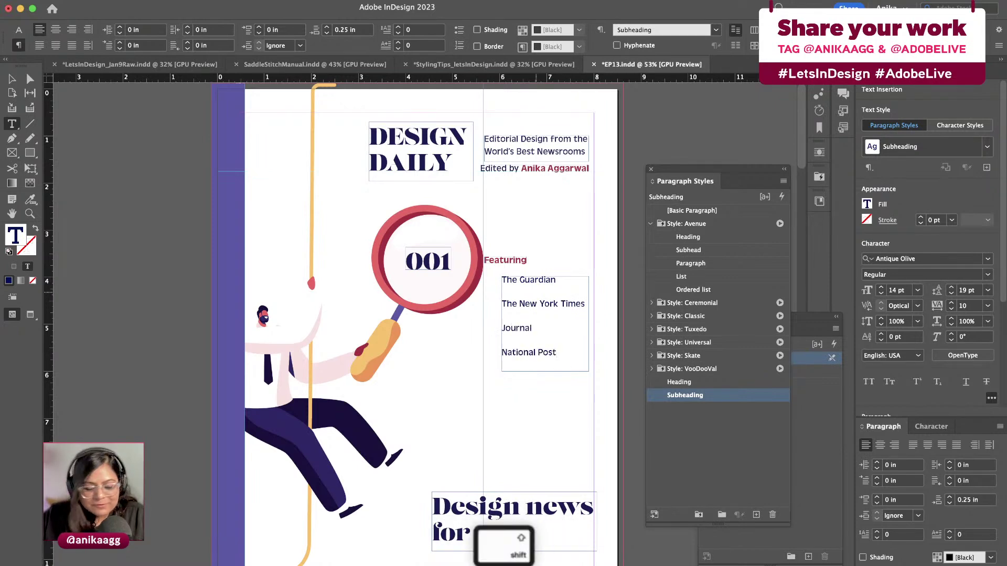
key("Return")
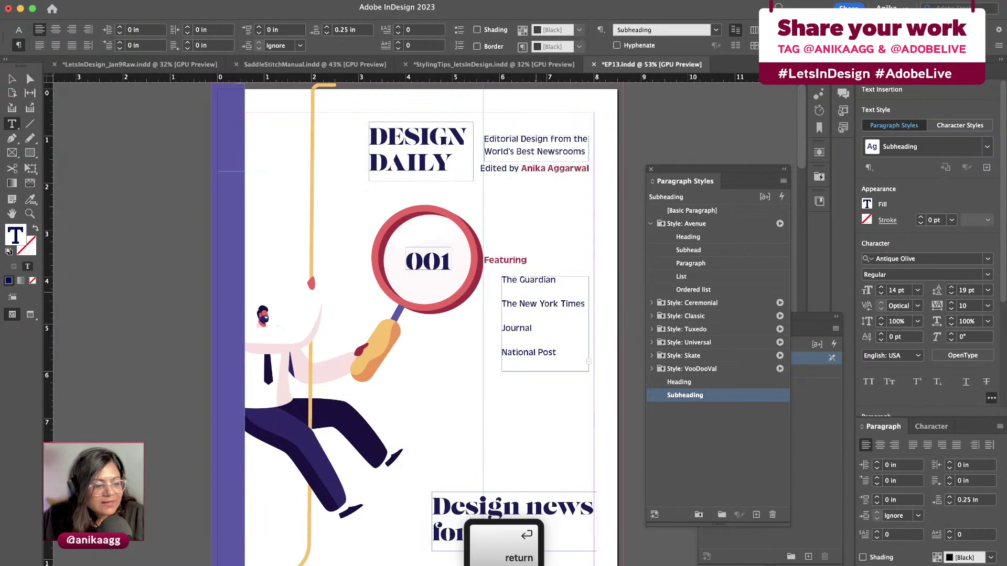
key("shift")
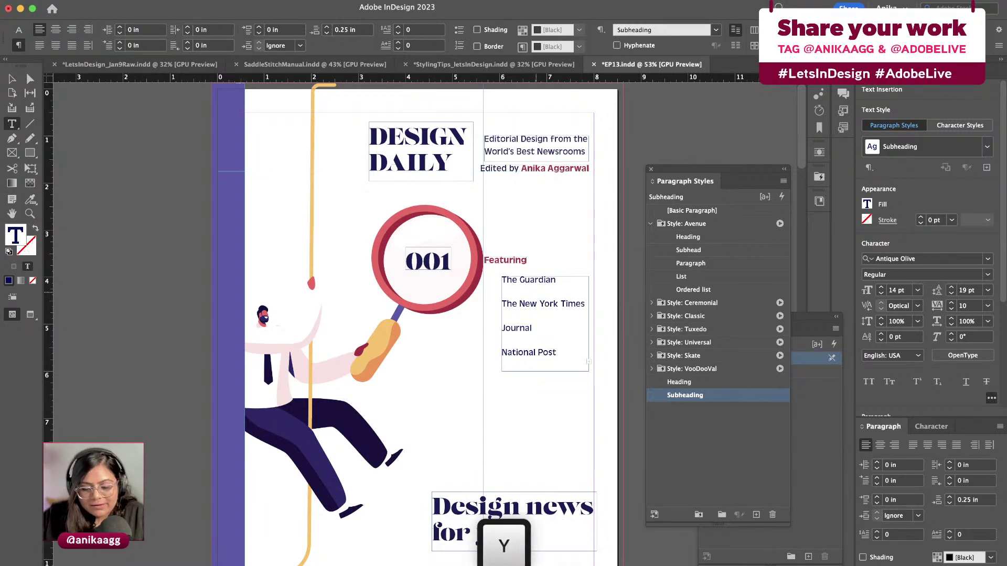
key("Escape")
left_click(538, 291)
left_click_drag(588, 371, 594, 445)
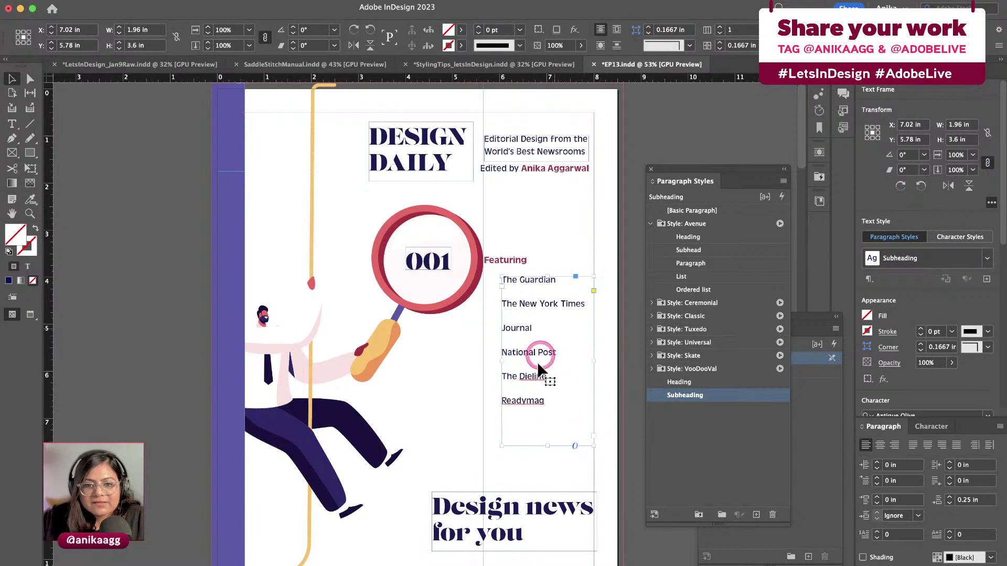
Open the Subheading paragraph style options at its font, size and leading settings
left_click(985, 258)
left_click(958, 444)
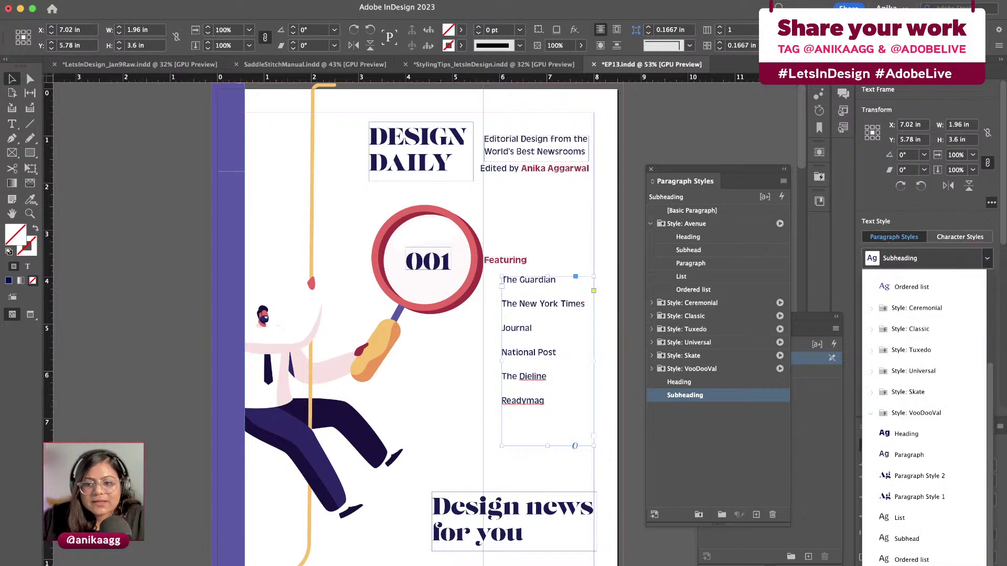
double_click(685, 395)
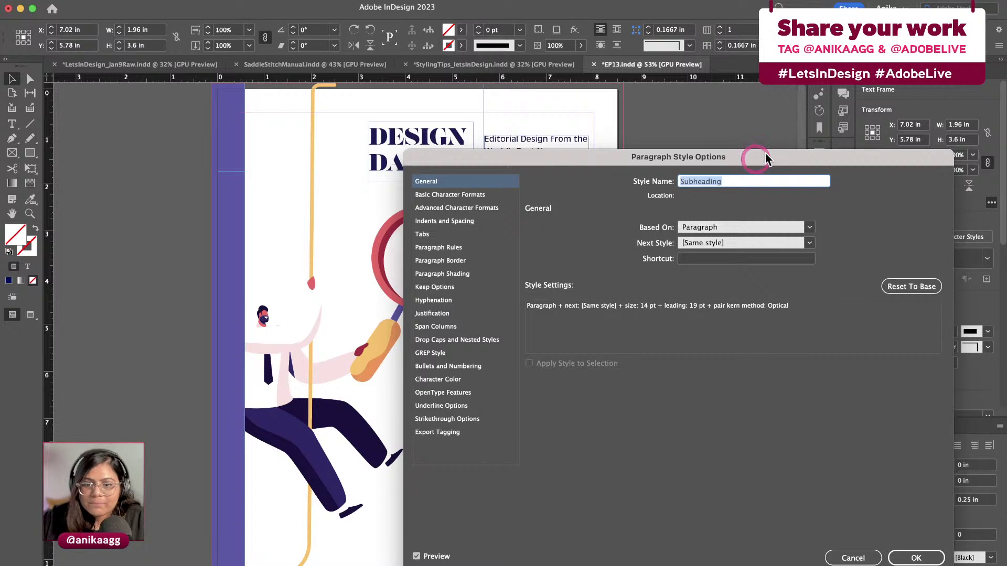
left_click(498, 194)
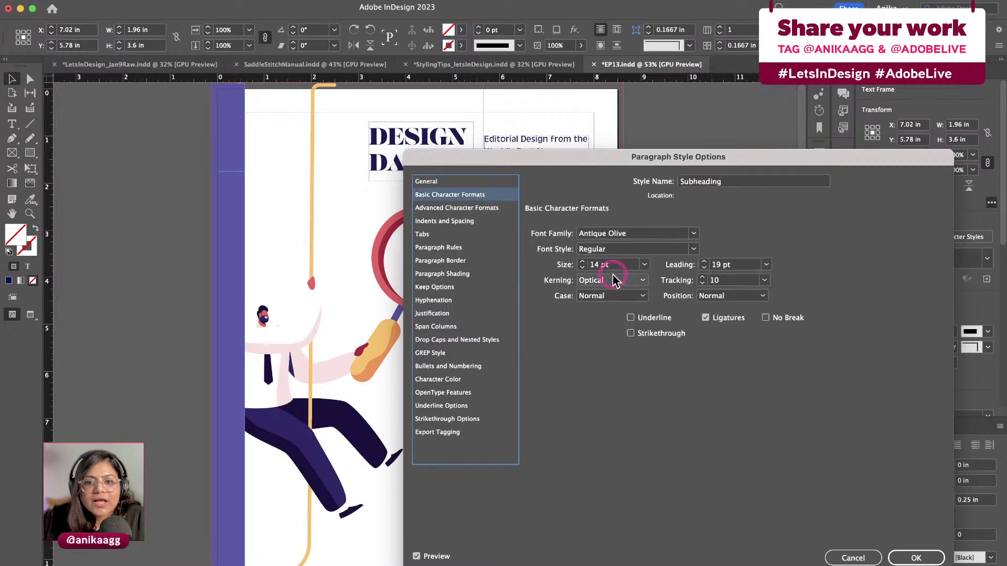
left_click_drag(681, 157, 837, 123)
Reduce Subheading's Space After to 0.0625 in and leading to 18 pt, then confirm
left_click(640, 188)
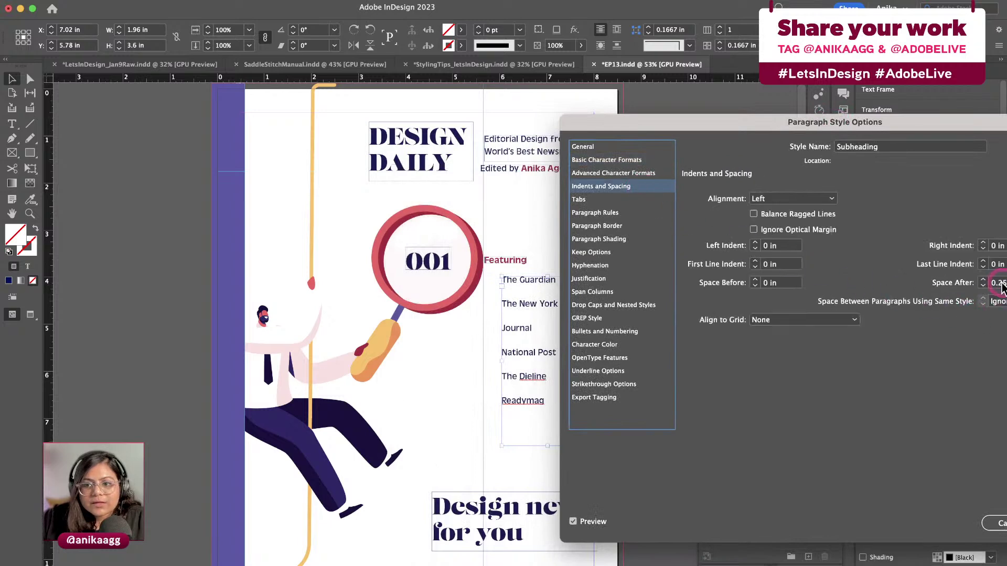
left_click(983, 286)
left_click(983, 285)
left_click(983, 286)
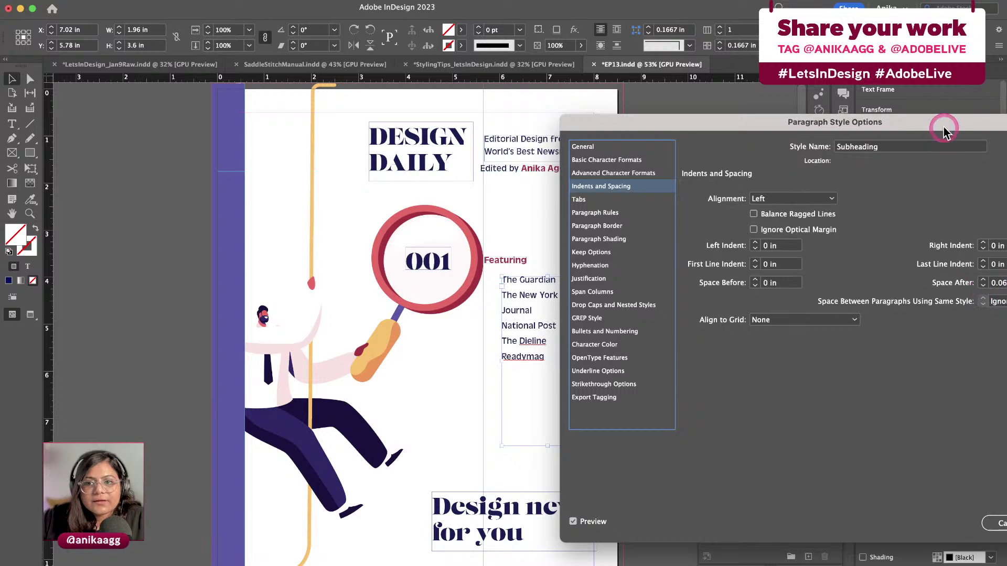
left_click_drag(940, 122, 767, 123)
left_click(426, 163)
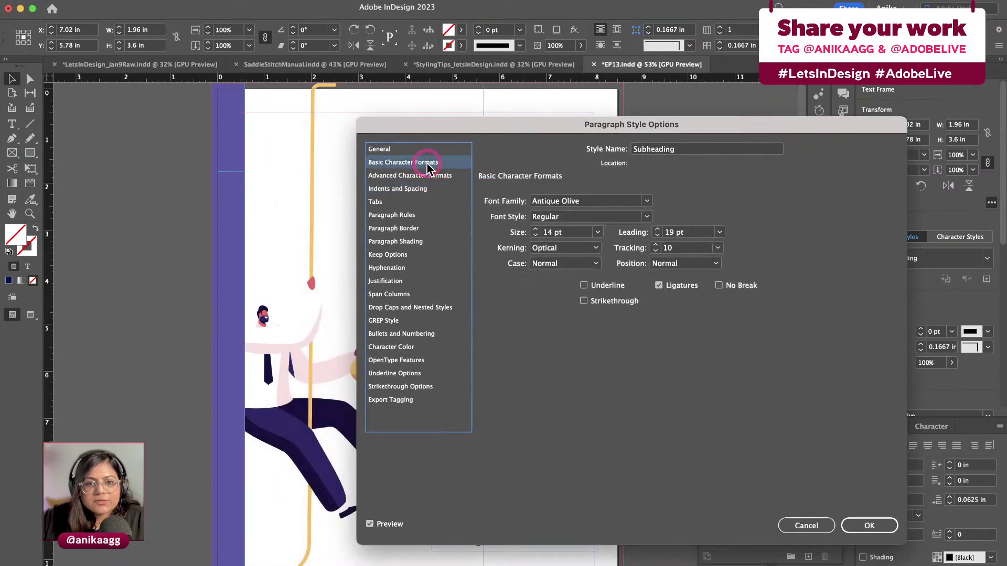
left_click_drag(606, 124, 813, 97)
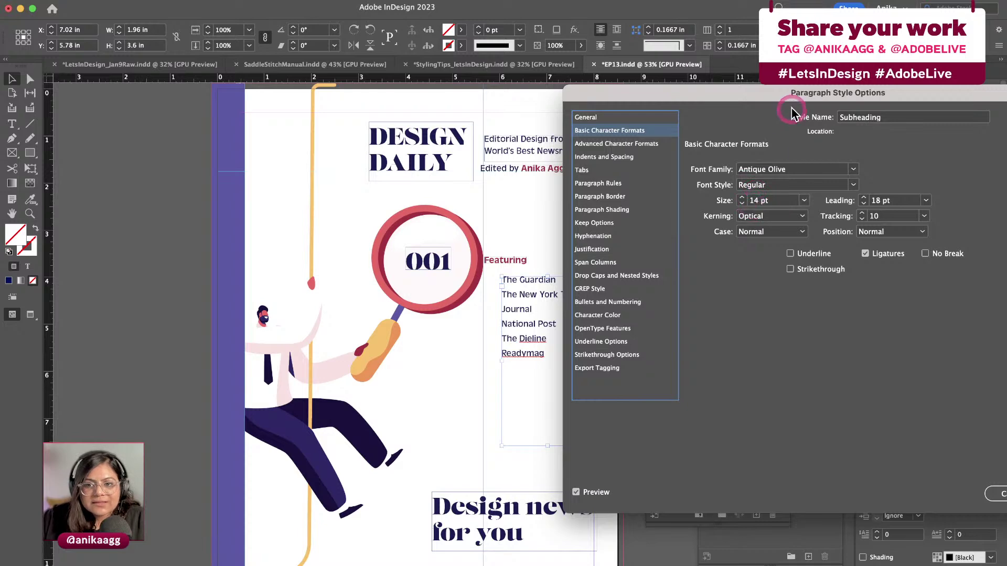
left_click_drag(795, 101, 694, 133)
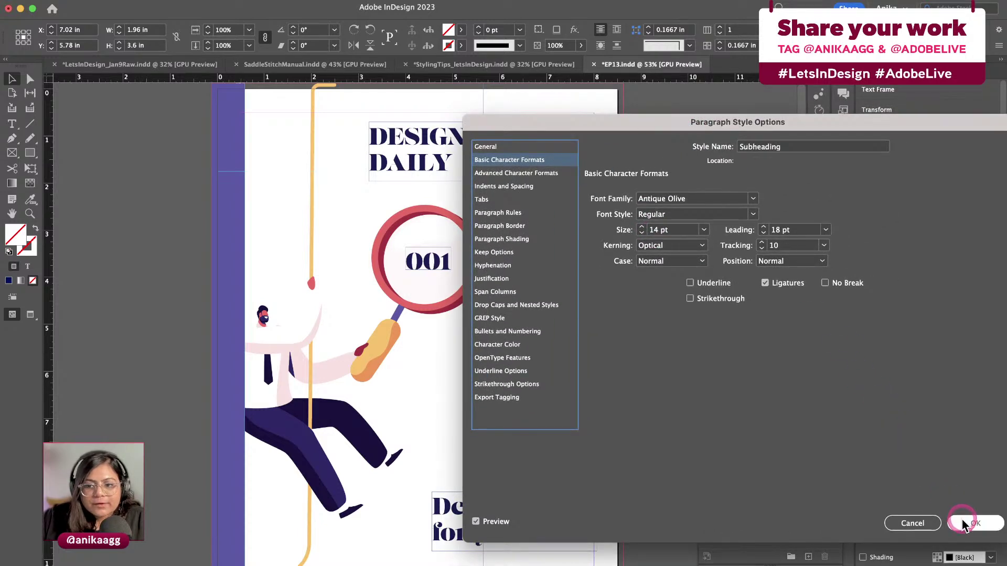
left_click(963, 522)
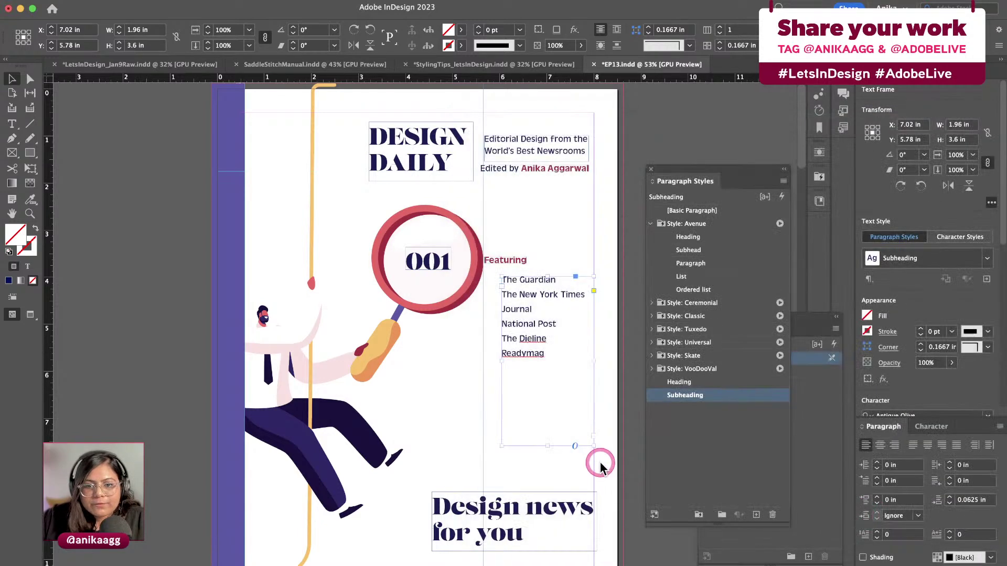
Shift the Featuring heading right so it lines up with the publication list
left_click(546, 430)
key("w")
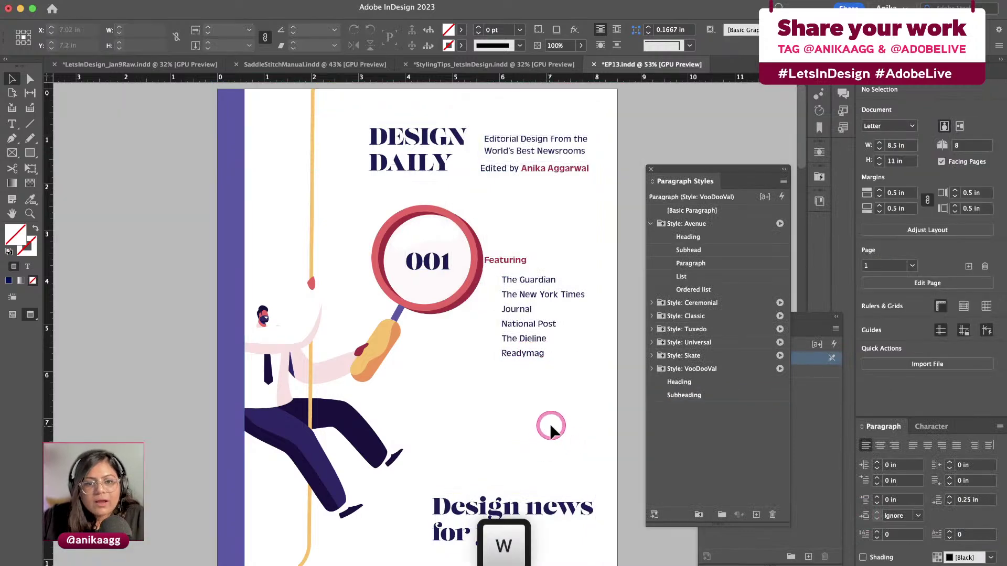
key("w")
left_click(531, 269)
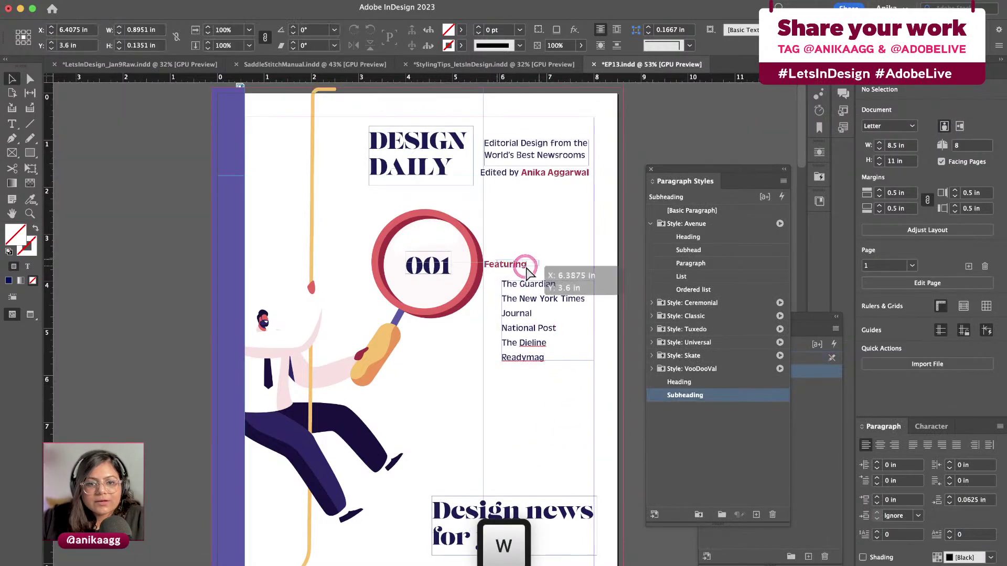
left_click(521, 416)
mouse_move(531, 269)
left_mouse_down()
mouse_move(548, 267)
mouse_move(524, 281)
left_mouse_up()
left_click(521, 270)
left_click(517, 430)
key("w")
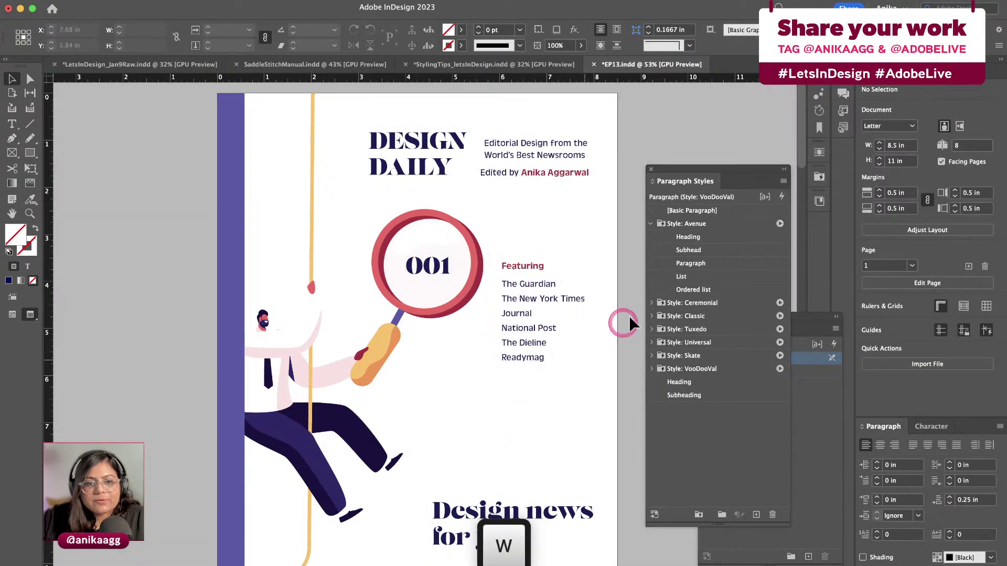
key("super+equal")
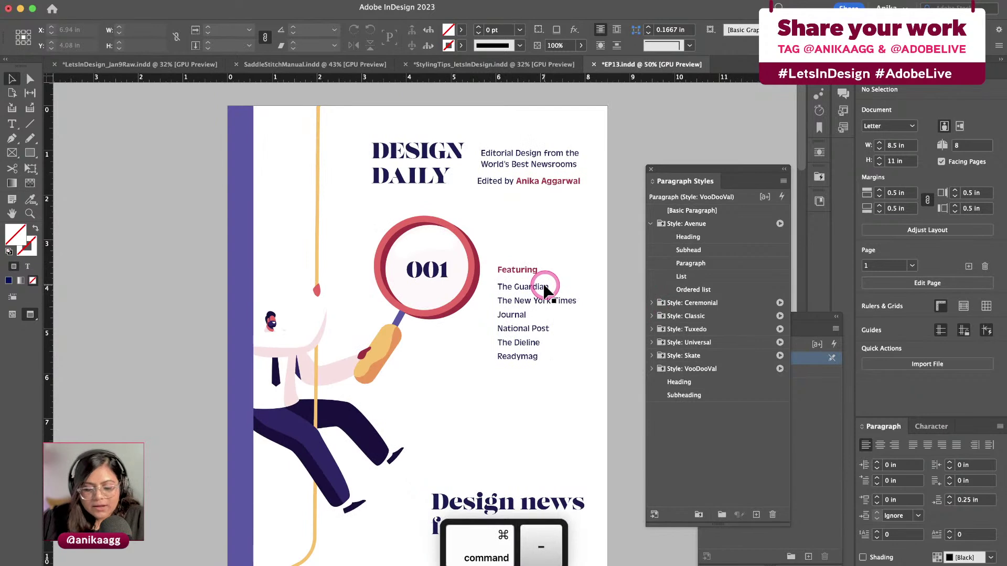
key("super+1")
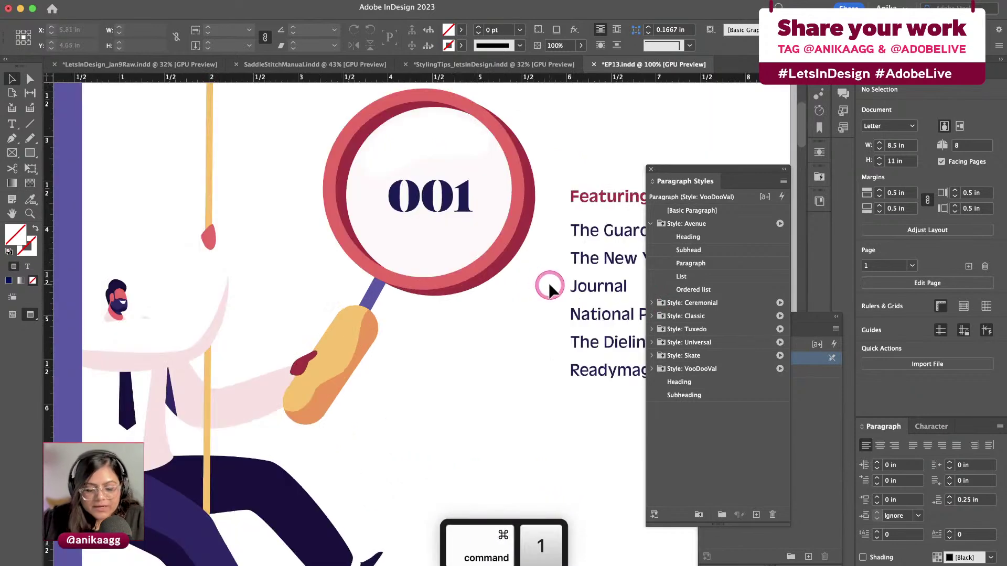
key("super+0")
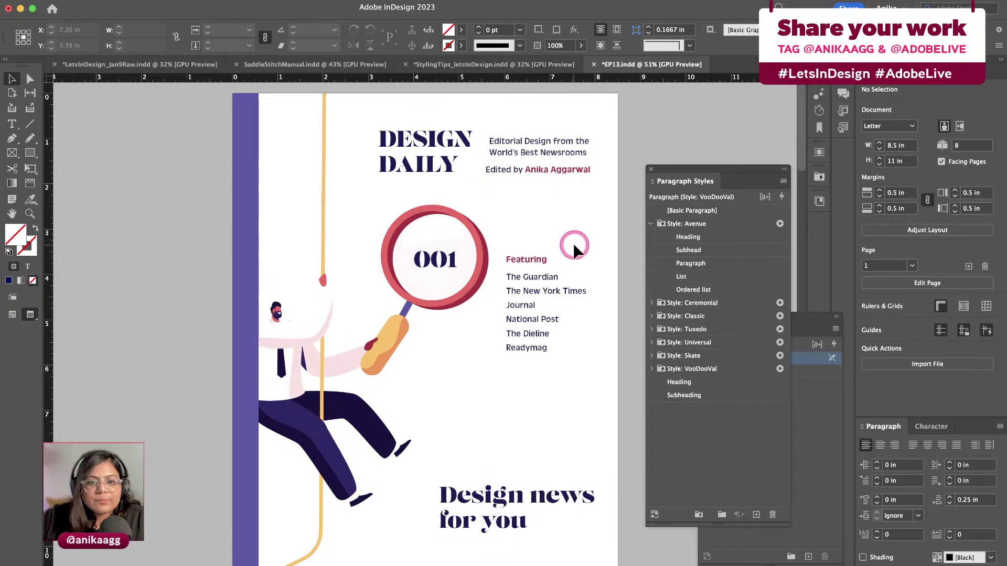
Move the publication list down beside the magnifier and nudge Featuring to match
left_click(527, 322, "shift")
left_click_drag(527, 324, 530, 347)
left_click(562, 254)
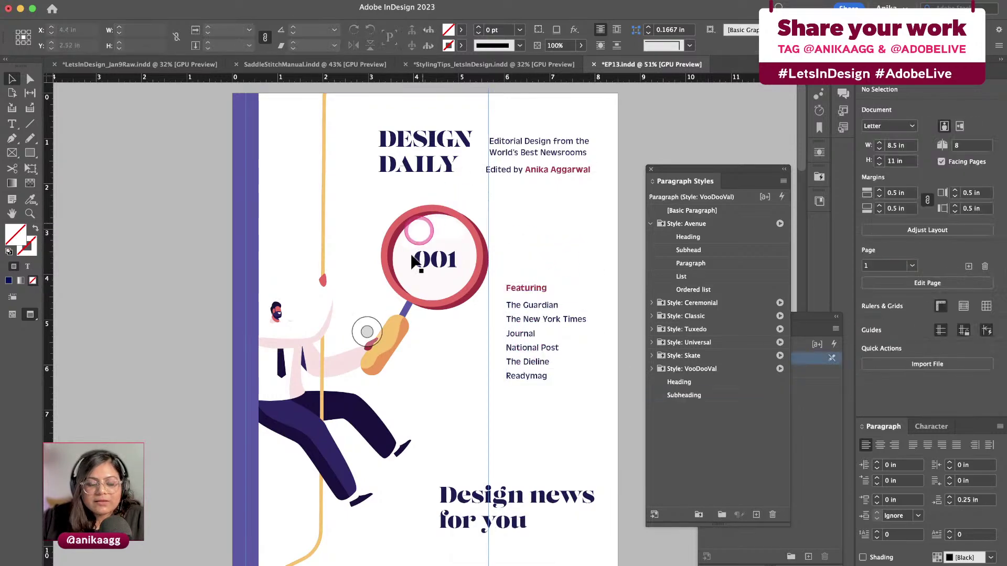
left_click(560, 267)
left_click_drag(530, 390, 531, 367)
key("w")
left_click(549, 256)
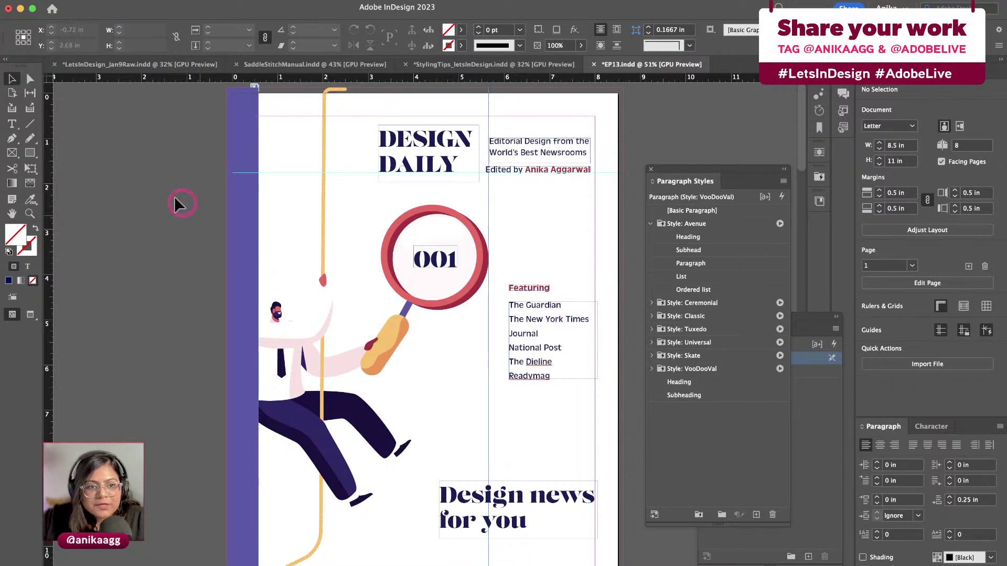
Draw a 2.33 in bar under 'Design news for you' filled with the left strip's purple
left_click(30, 152)
left_click_drag(491, 544, 596, 559)
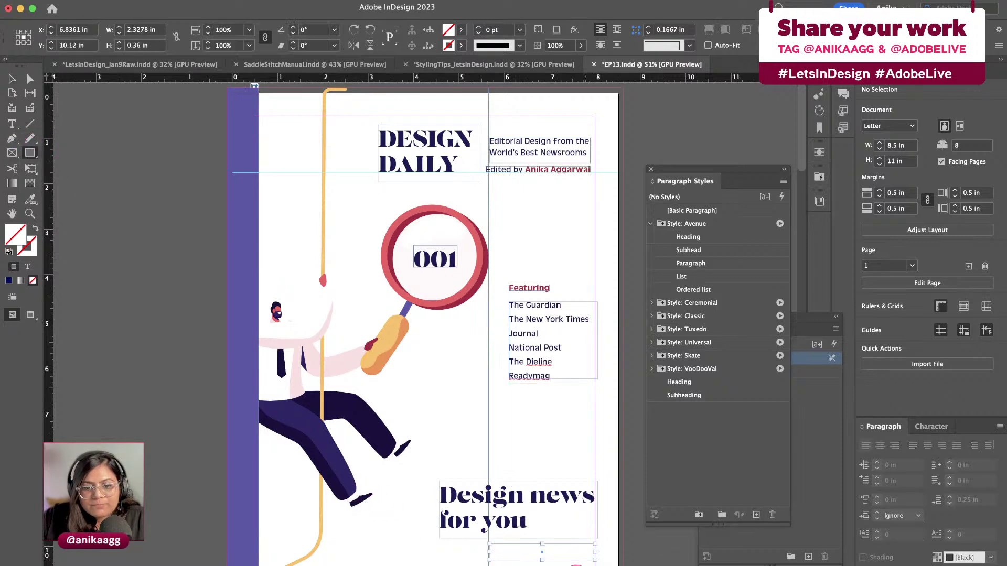
key("i")
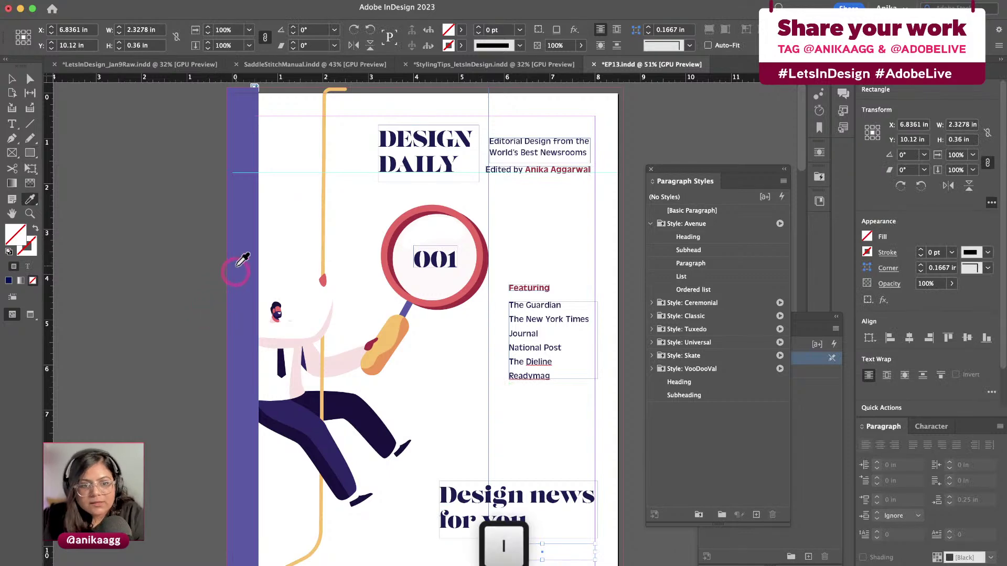
left_click(242, 256)
key("v")
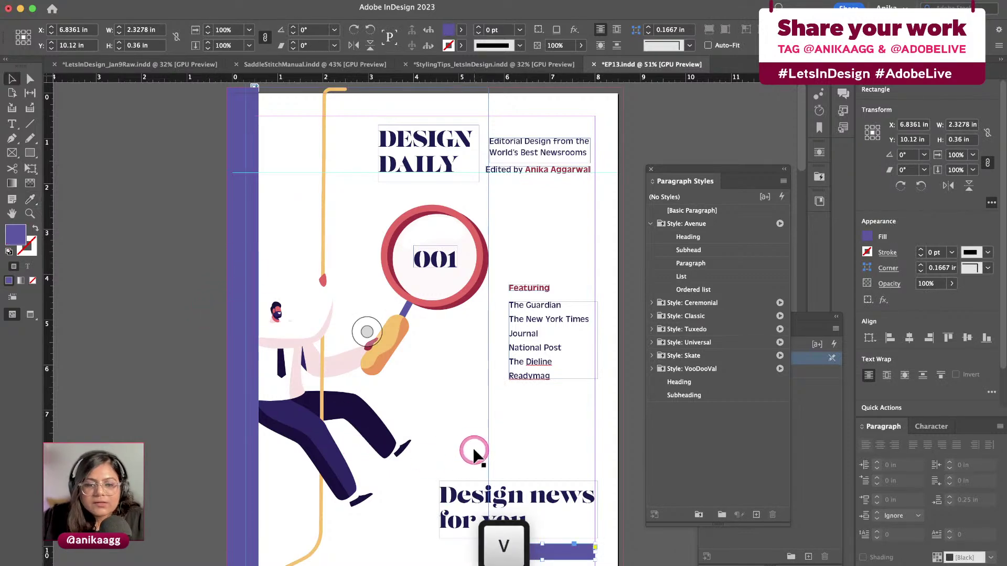
left_click(542, 428)
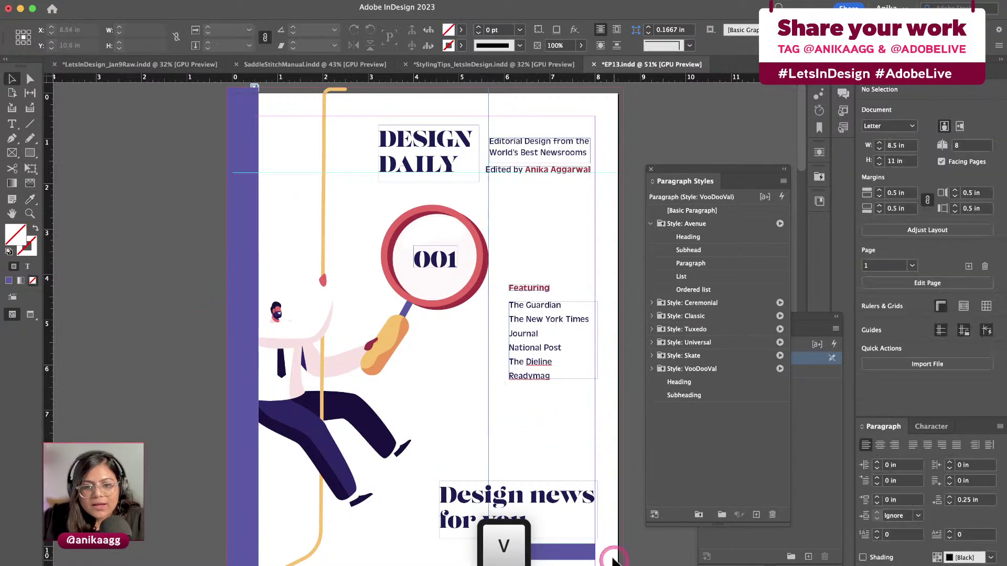
left_click(535, 155)
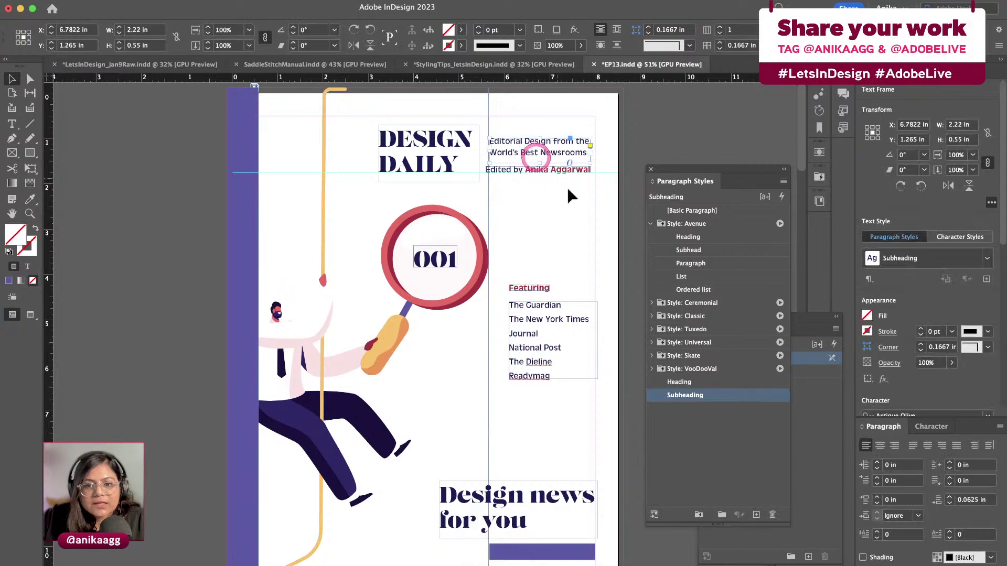
Create a new paragraph style named Subheading_White
left_click(987, 258)
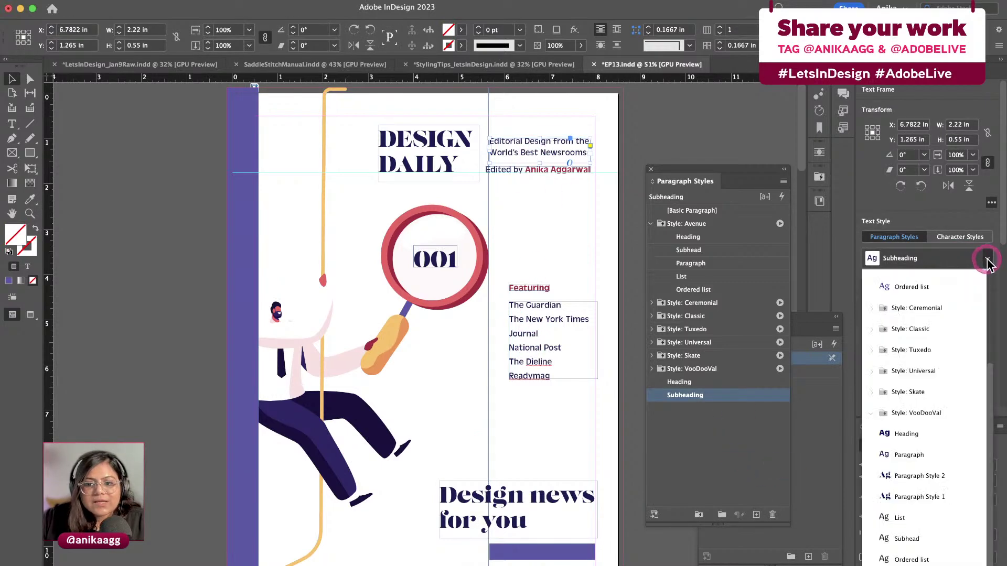
left_click(987, 258)
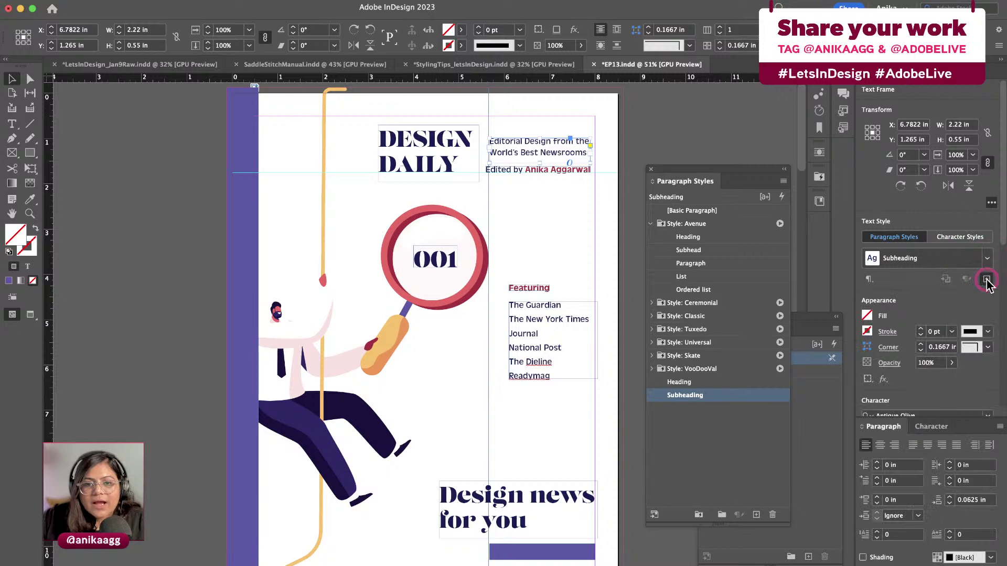
left_click(986, 280)
type("Subheading_White")
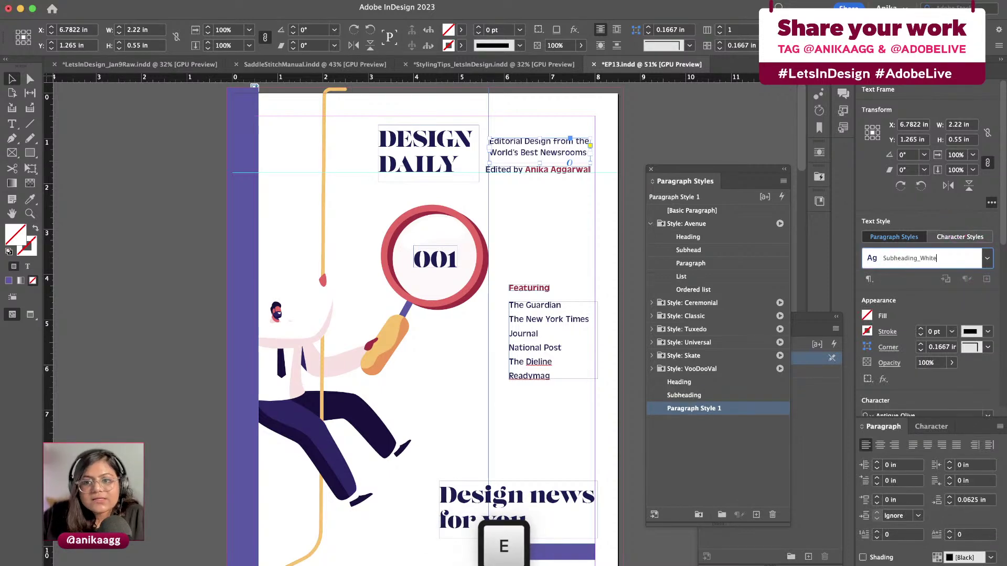
key("Return")
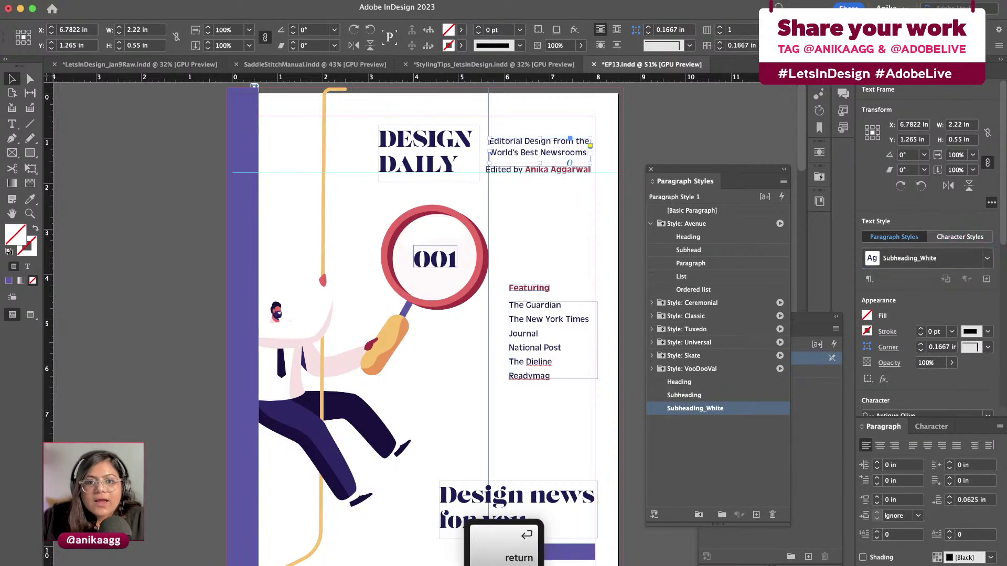
Copy the subtitle frame lower on the page, retype it 'First Edition', and fit the frame
left_click(557, 152)
left_click_drag(557, 152, 570, 443)
triple_click(560, 442)
key("super+a")
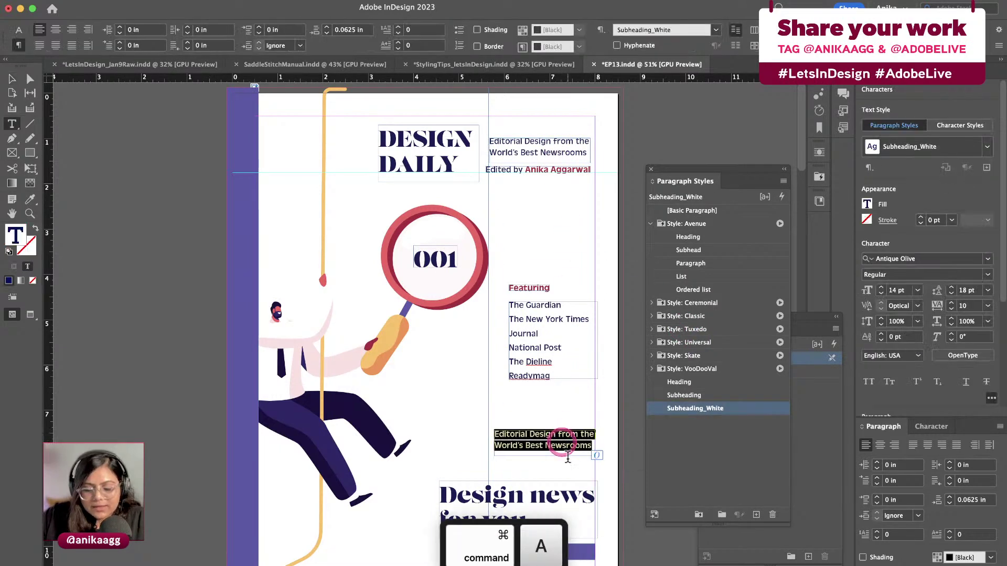
type("First Edition")
key("Escape")
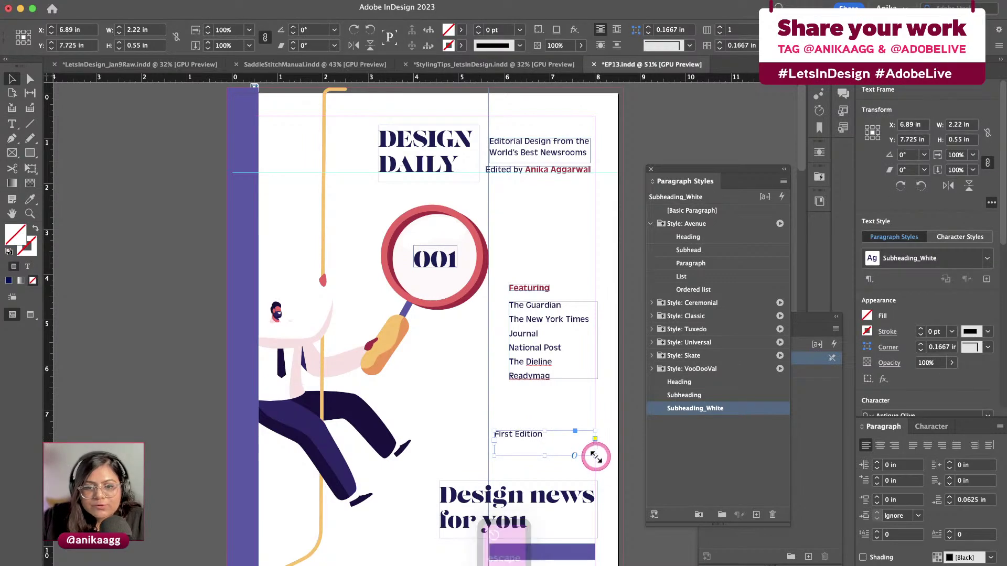
double_click(596, 457)
left_click(984, 254)
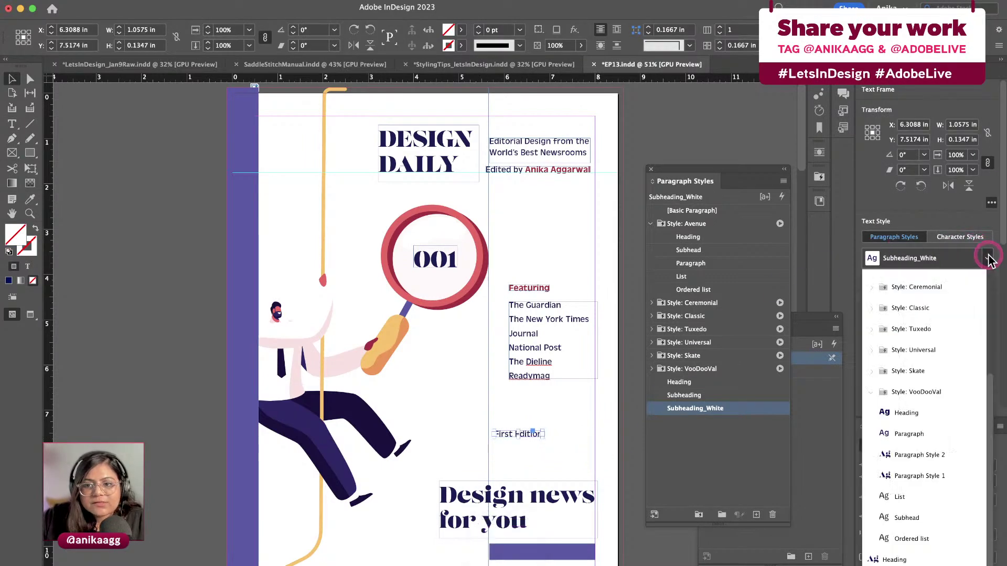
Set the Subheading_White style's character colour to [Paper] and confirm
left_click(986, 259)
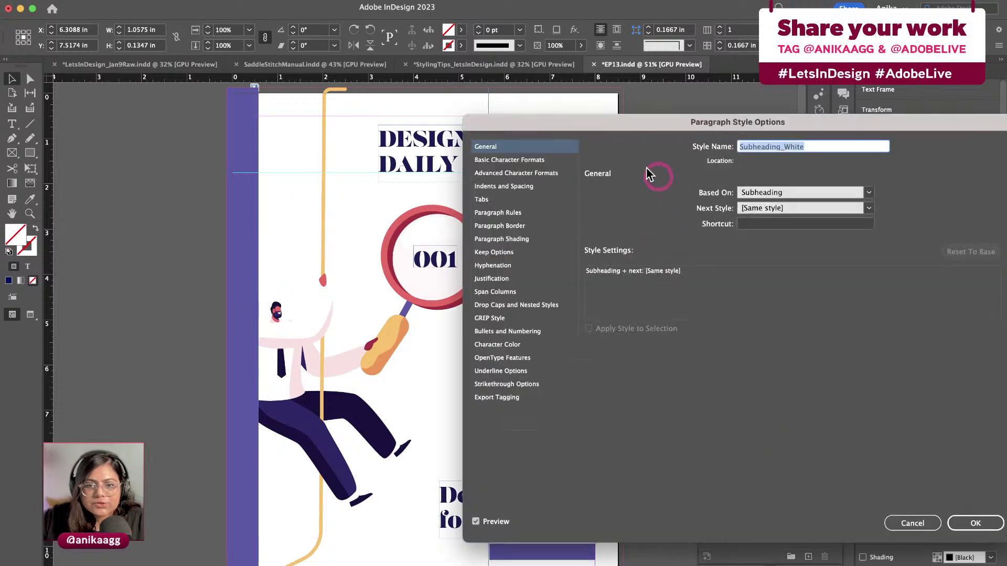
left_click(522, 344)
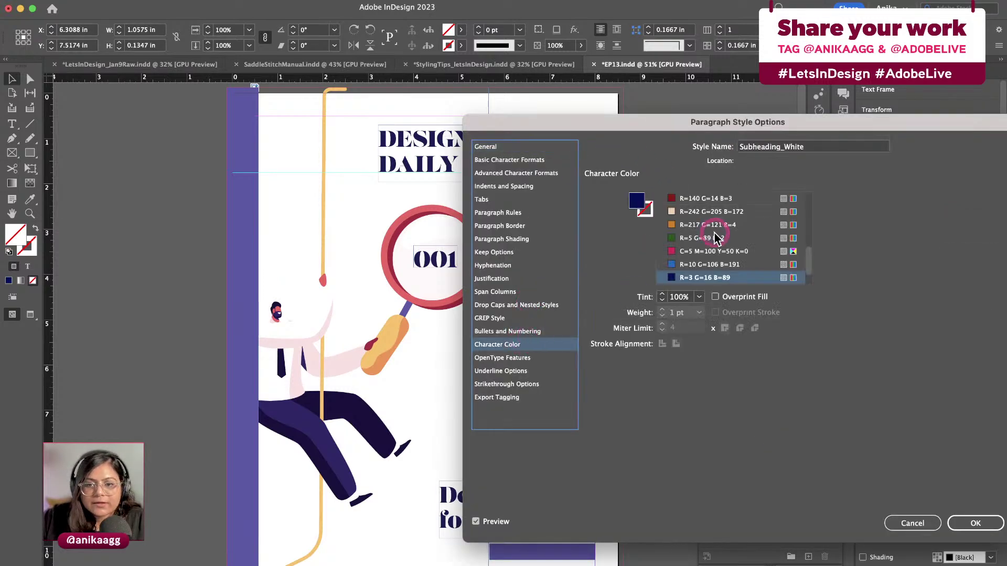
scroll(705, 231, "up", 5)
left_click(699, 229)
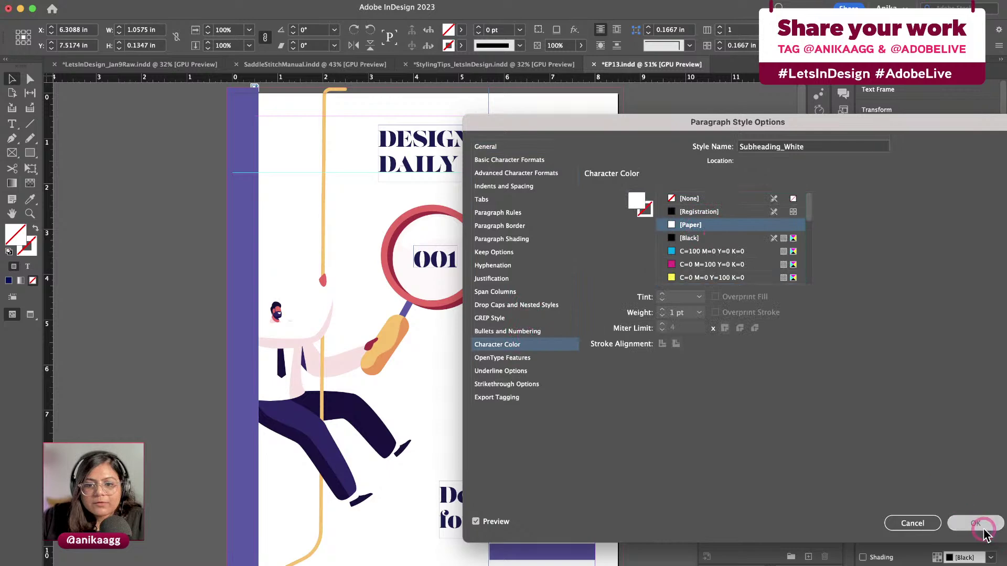
left_click(974, 522)
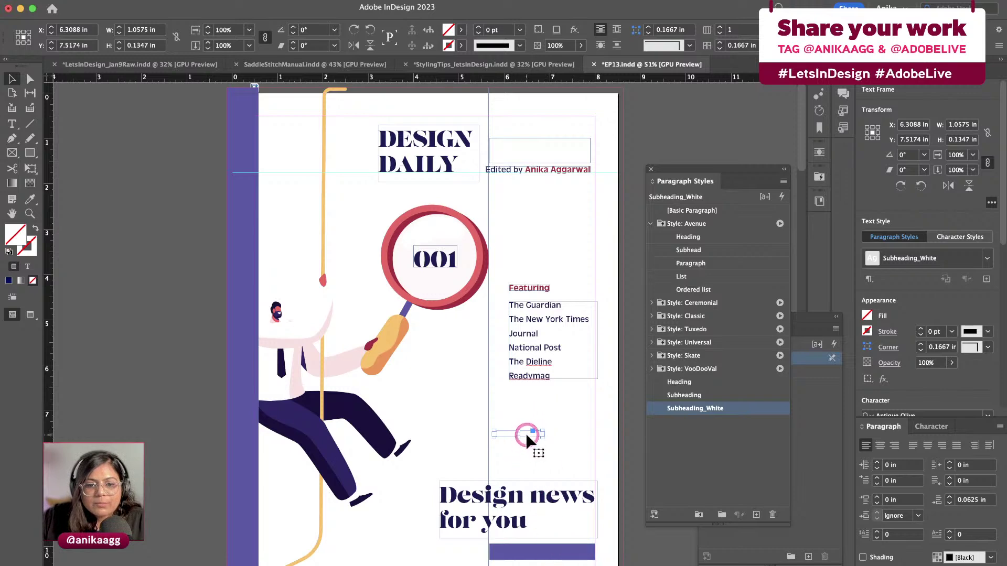
Move First Edition onto the purple bar and send the bar to the back
left_click_drag(525, 431, 547, 549)
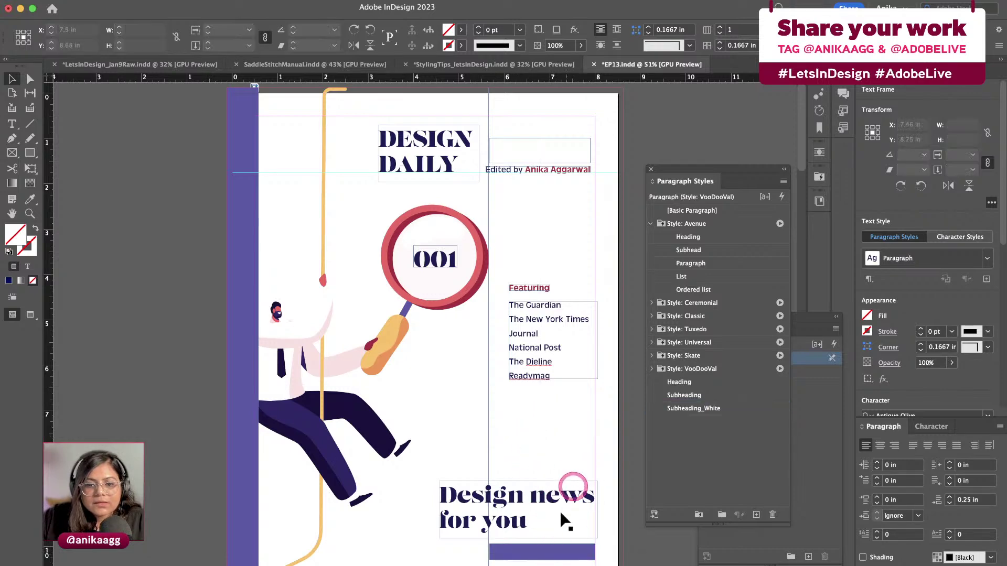
left_click(551, 550)
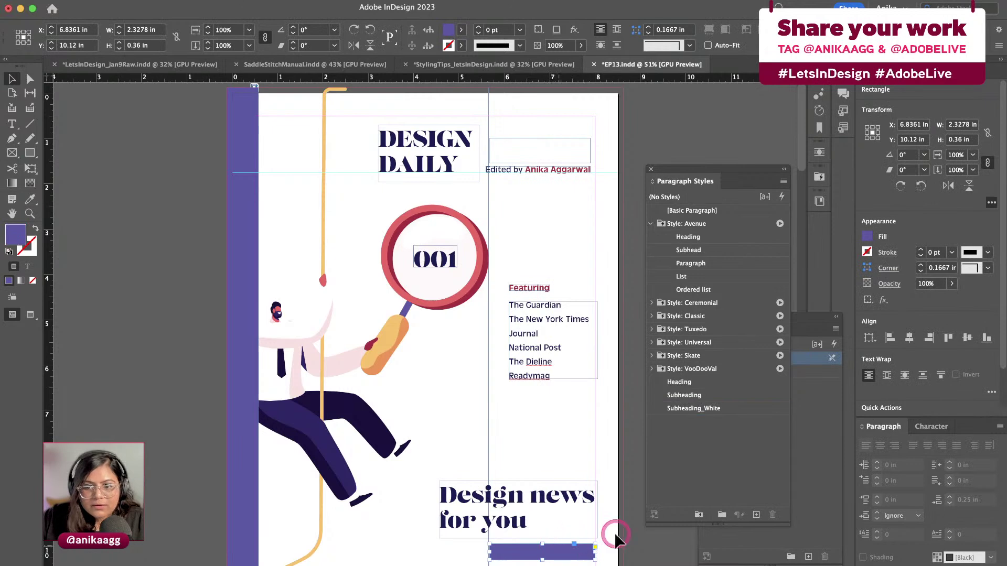
left_click(818, 89)
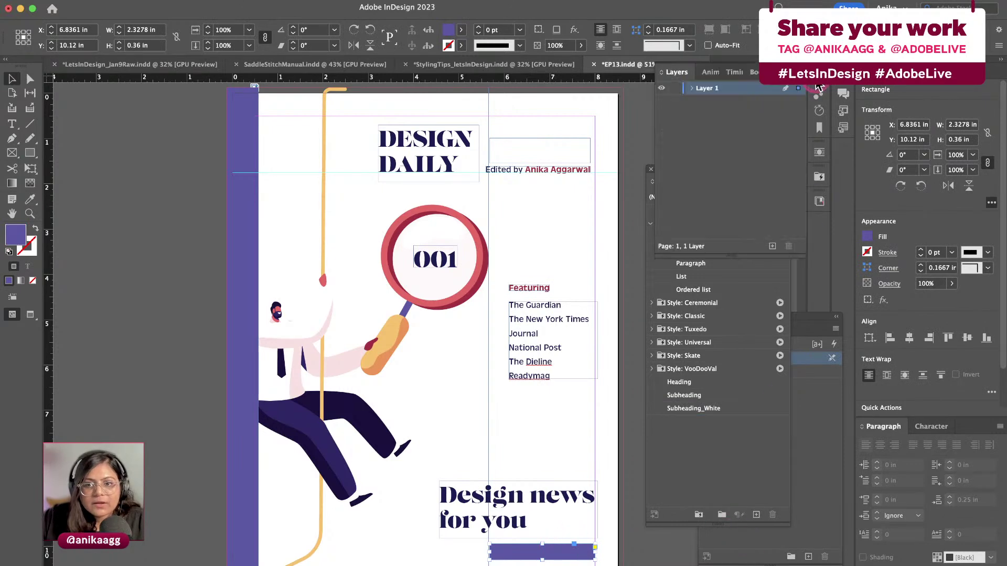
left_click(692, 88)
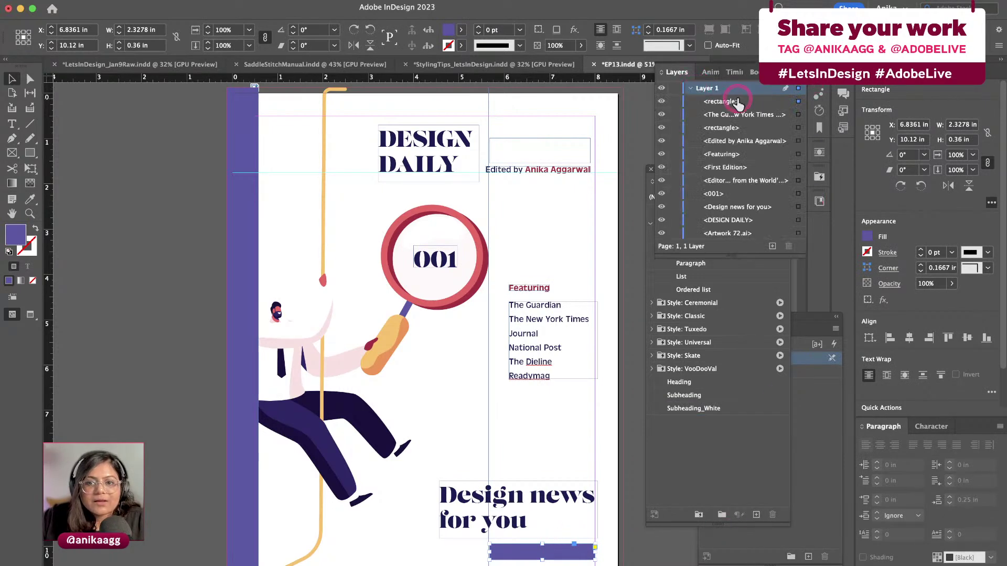
left_click_drag(738, 102, 741, 135)
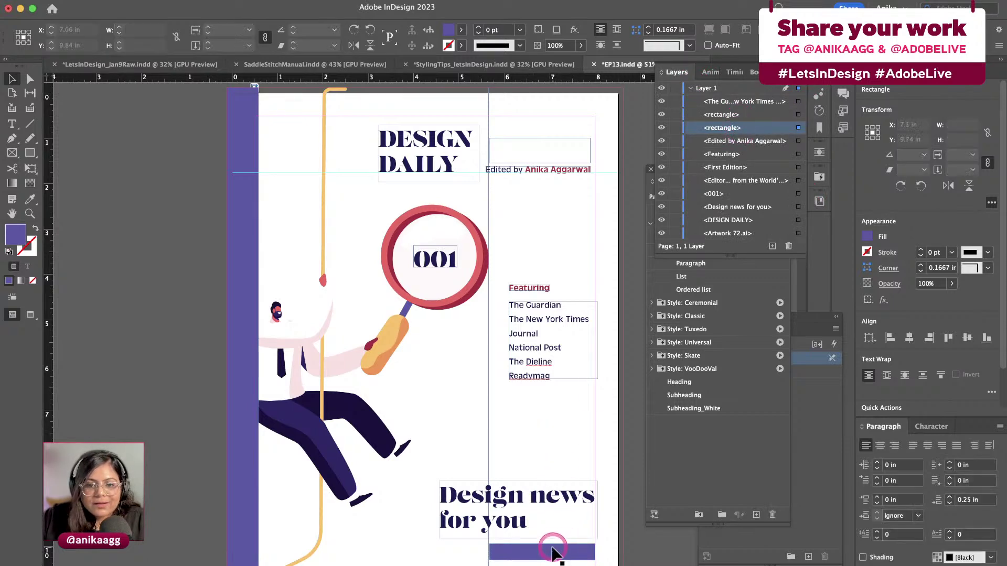
key("shift+super+bracketleft")
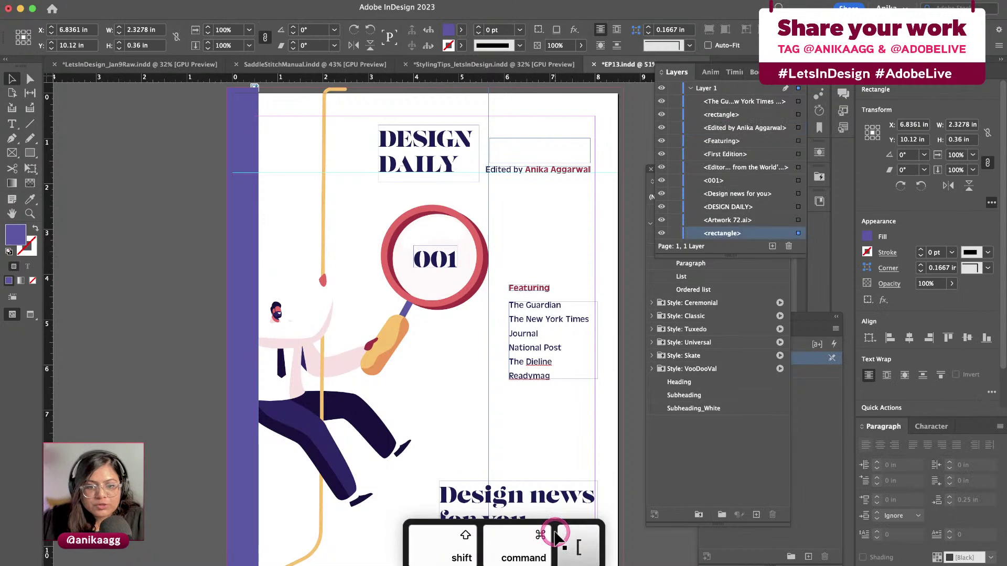
left_click(512, 452)
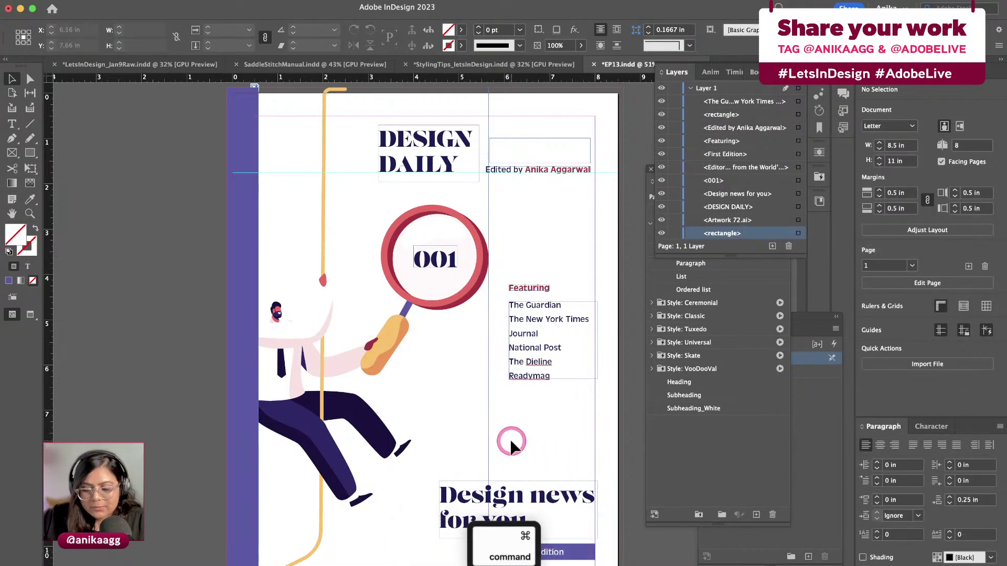
Narrow the purple bar from its left end and centre First Edition on it
key("super+equal")
key("super+equal")
scroll(573, 436, "down", 10)
scroll(572, 435, "right", 3)
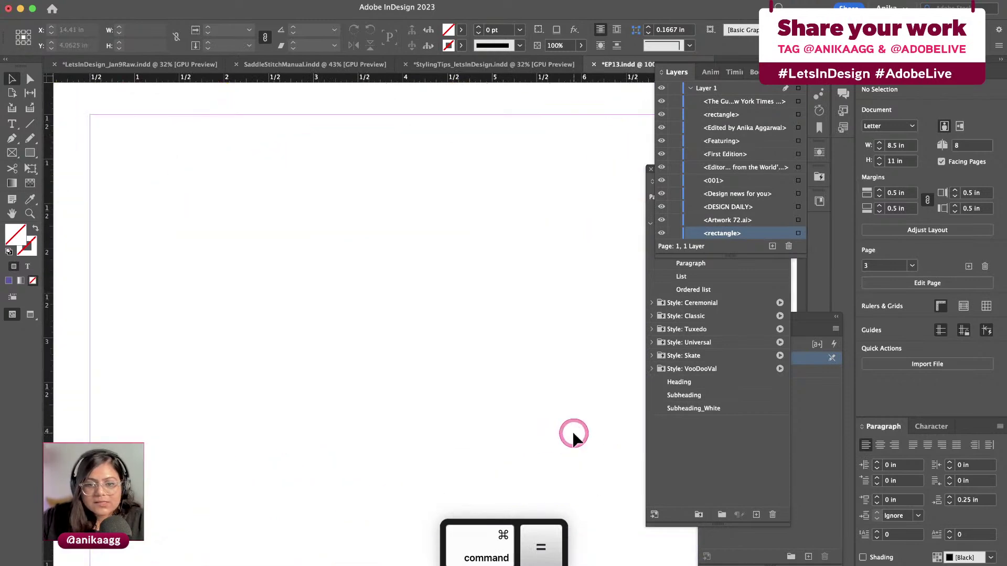
scroll(573, 435, "up", 6)
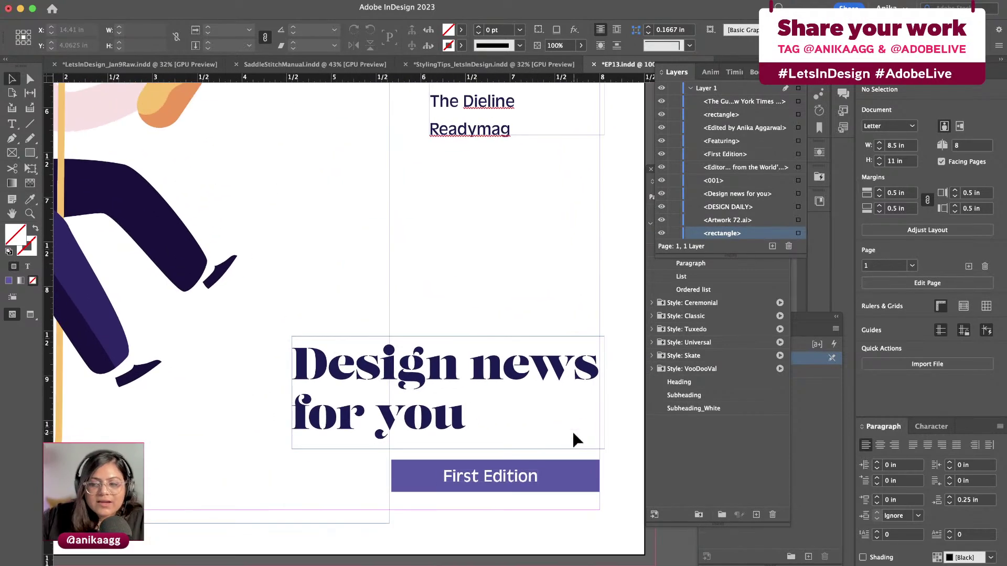
left_click(541, 342)
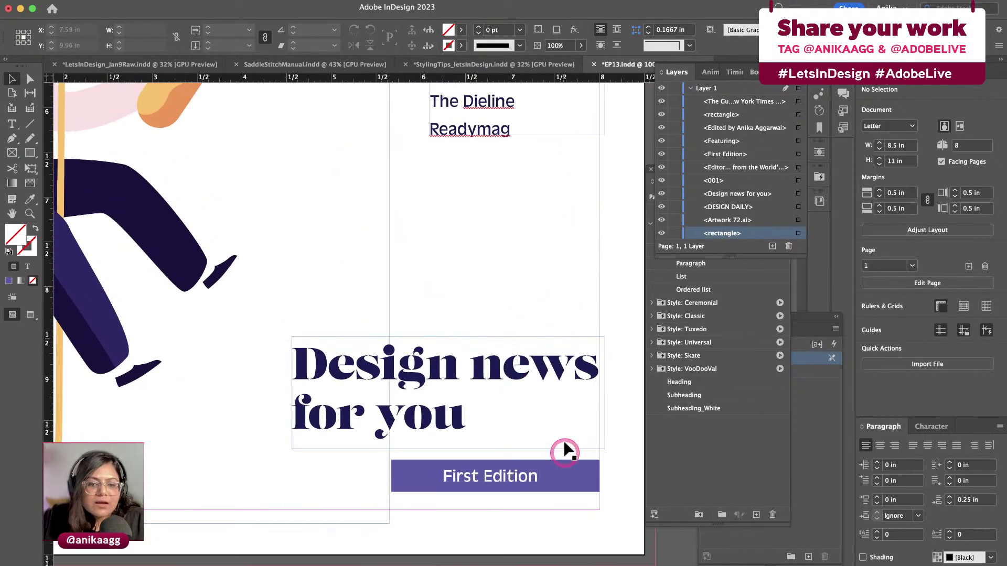
left_click(476, 465)
left_click_drag(392, 477, 424, 477)
left_click(524, 268)
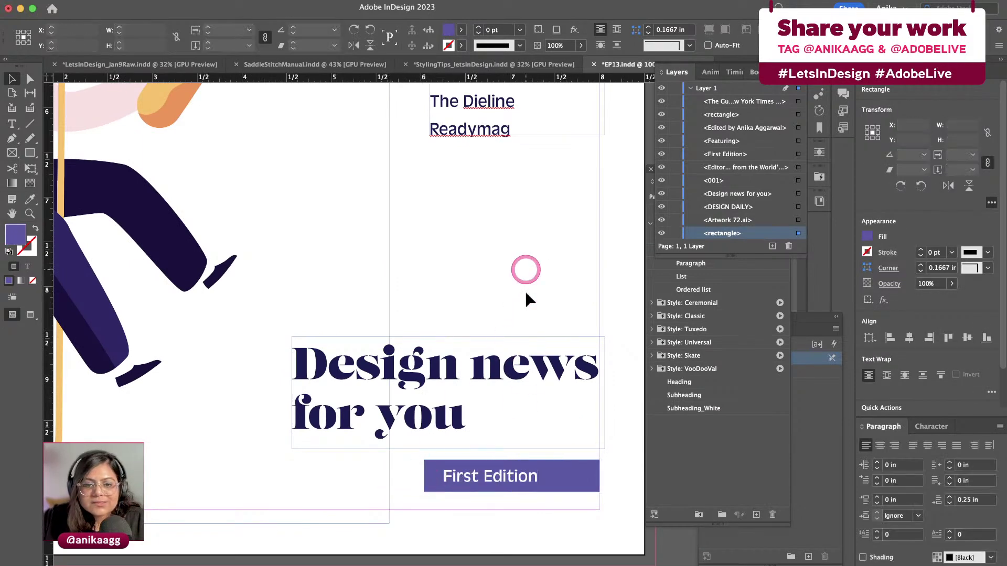
left_click_drag(501, 480, 522, 480)
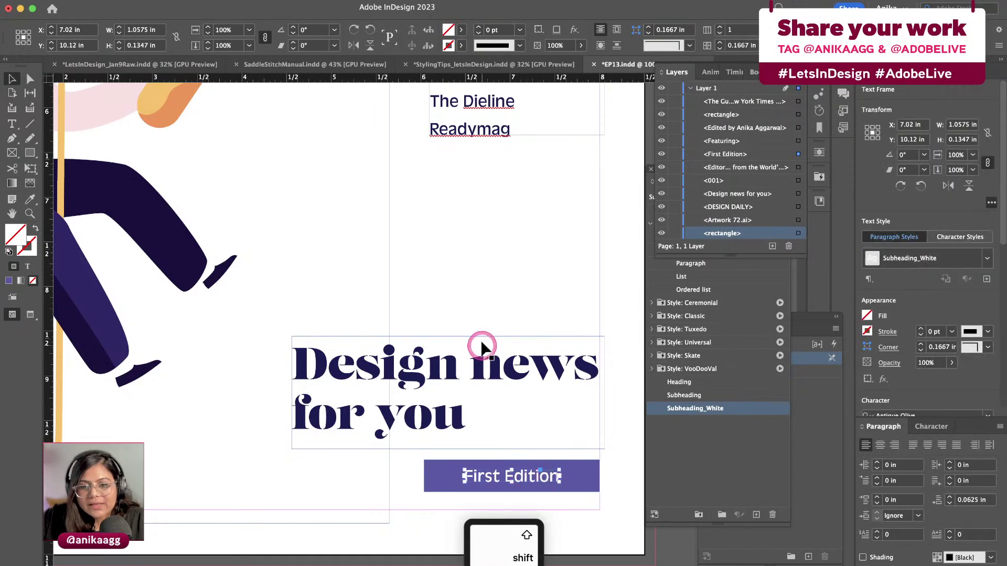
left_click(519, 254)
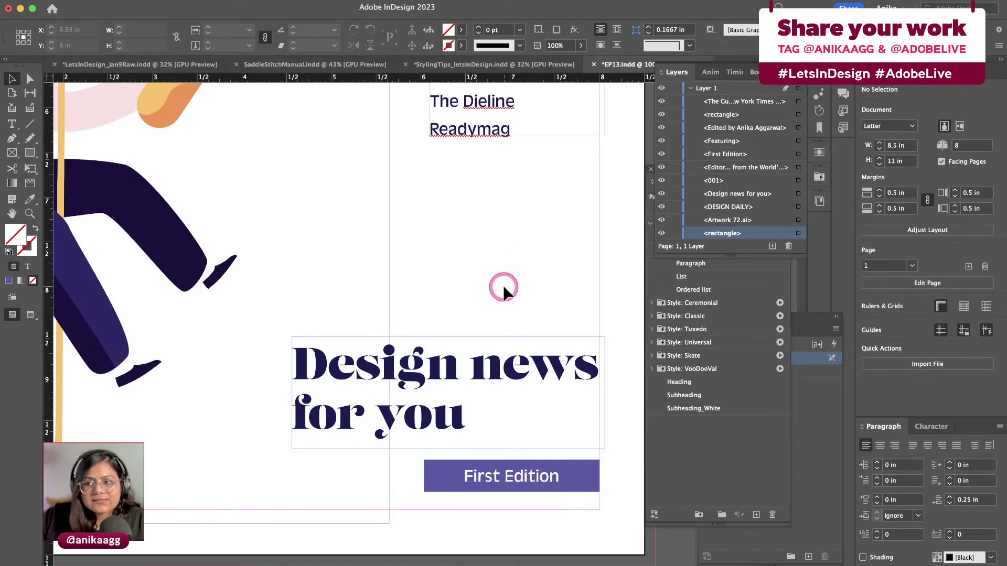
scroll(502, 287, "down", 6)
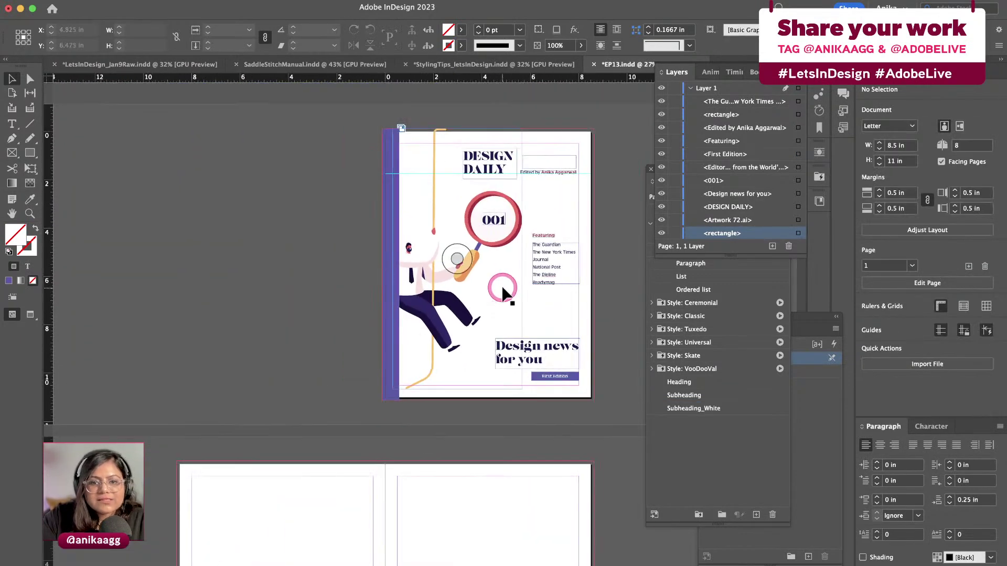
Scroll down past the cover and make the blank pages 2–3 spread the active spread
scroll(502, 293, "up", 3)
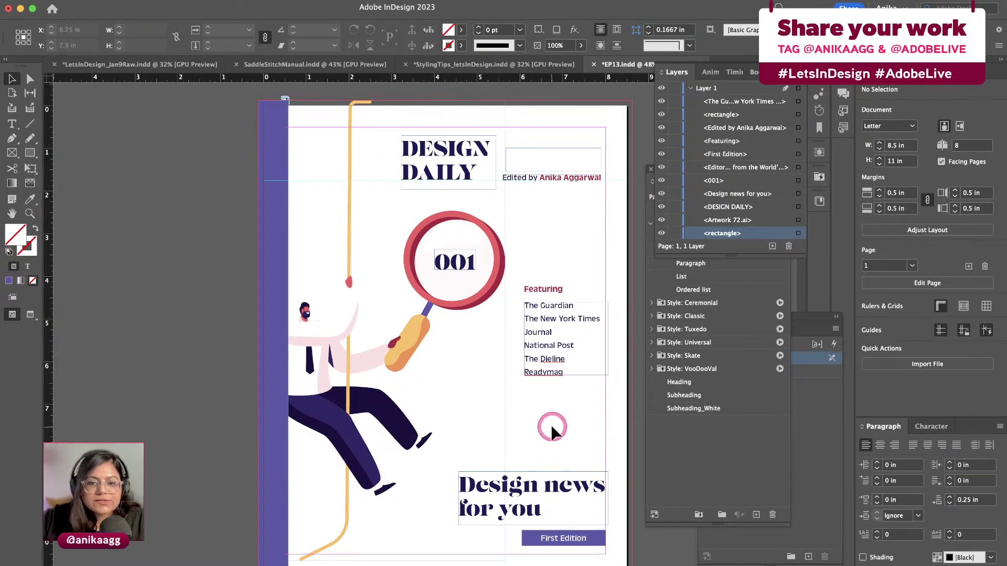
scroll(550, 421, "down", 1)
scroll(472, 451, "down", 1)
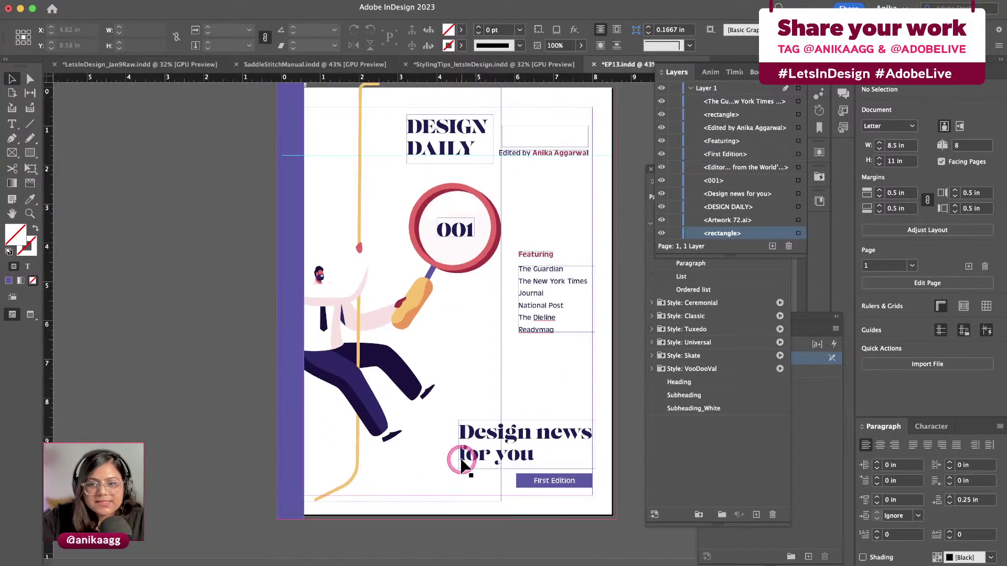
scroll(462, 467, "down", 2)
scroll(462, 465, "down", 3)
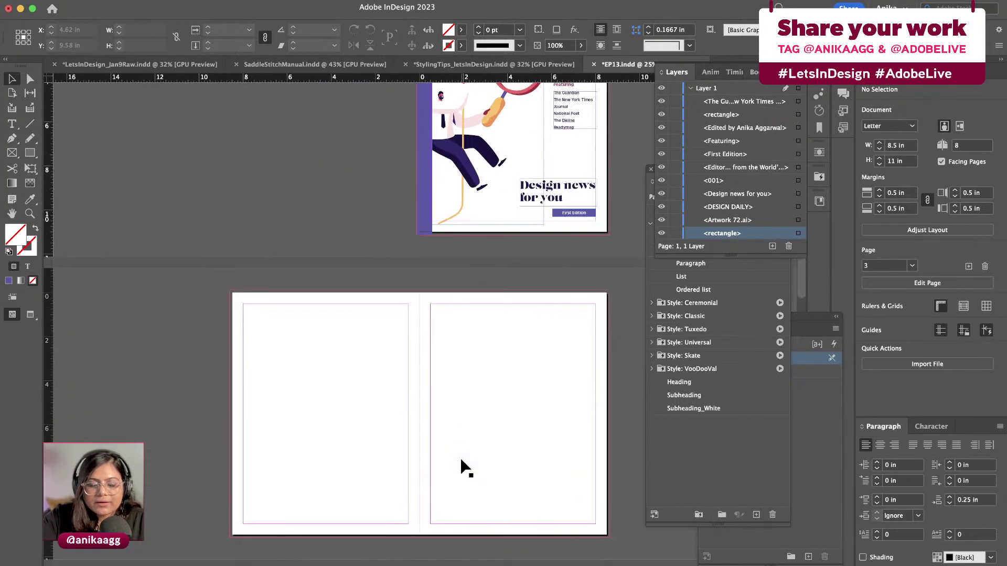
scroll(466, 469, "down", 2)
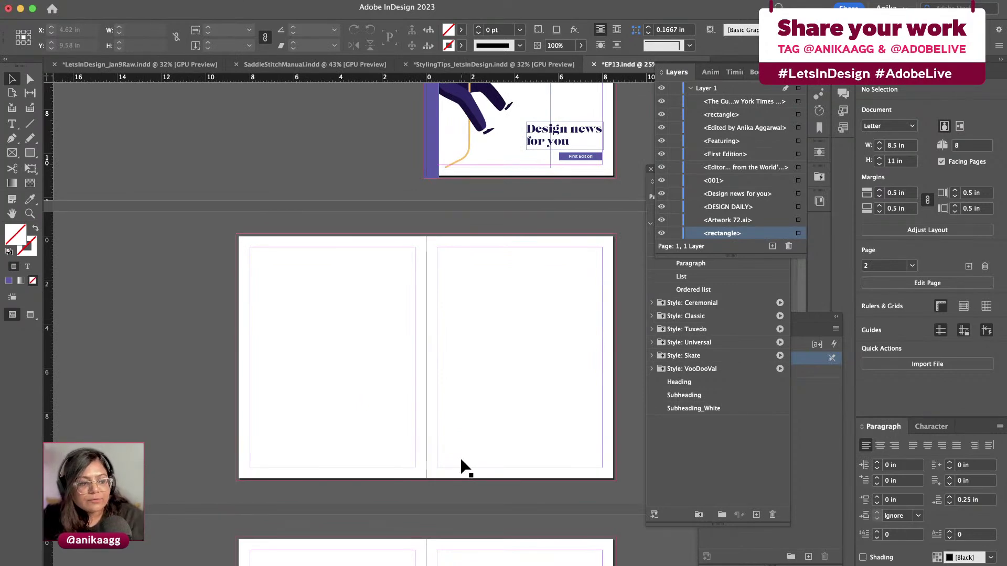
left_click(467, 408)
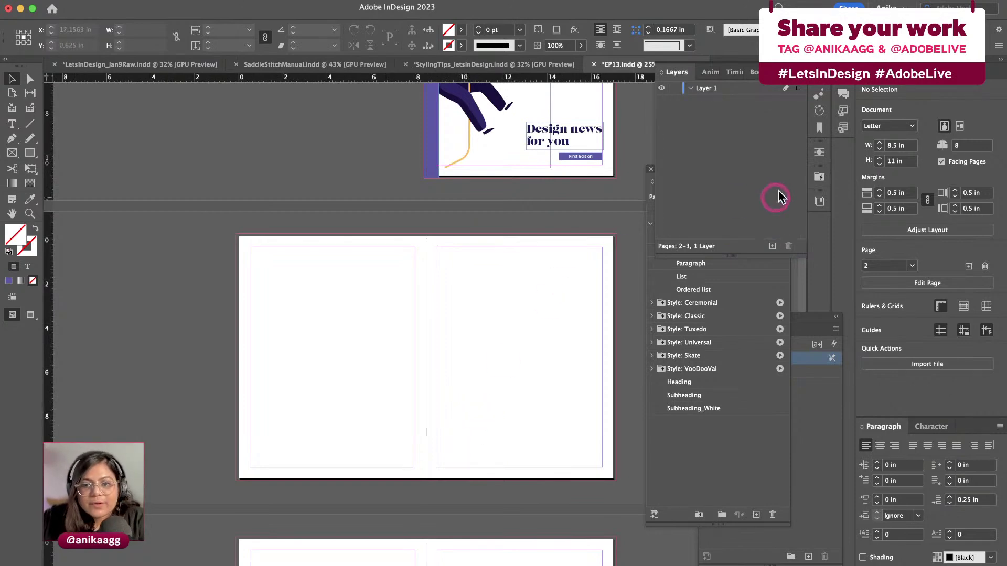
Look through the Window menu's workspace and panel lists without choosing anything
left_click(842, 87)
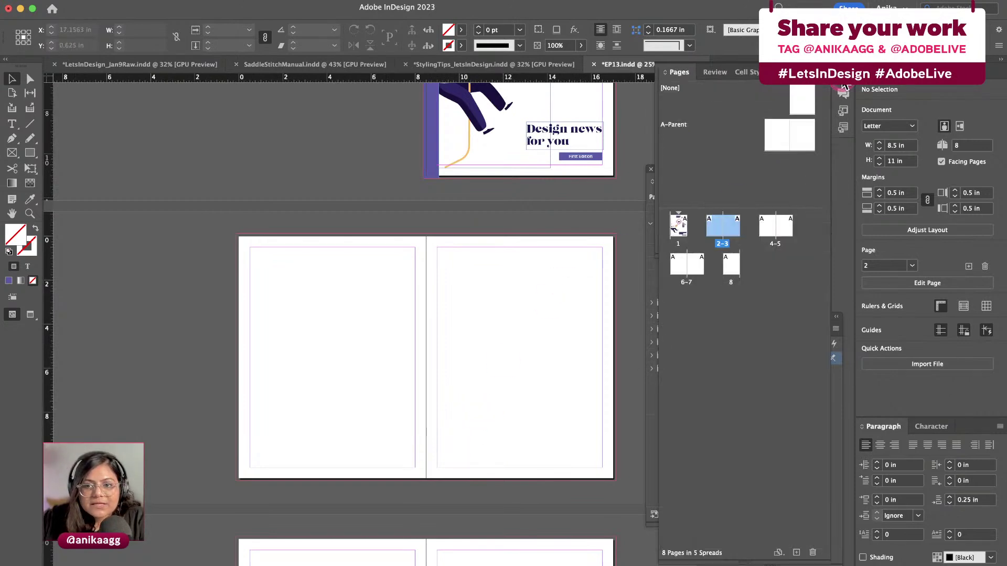
left_click(325, 1)
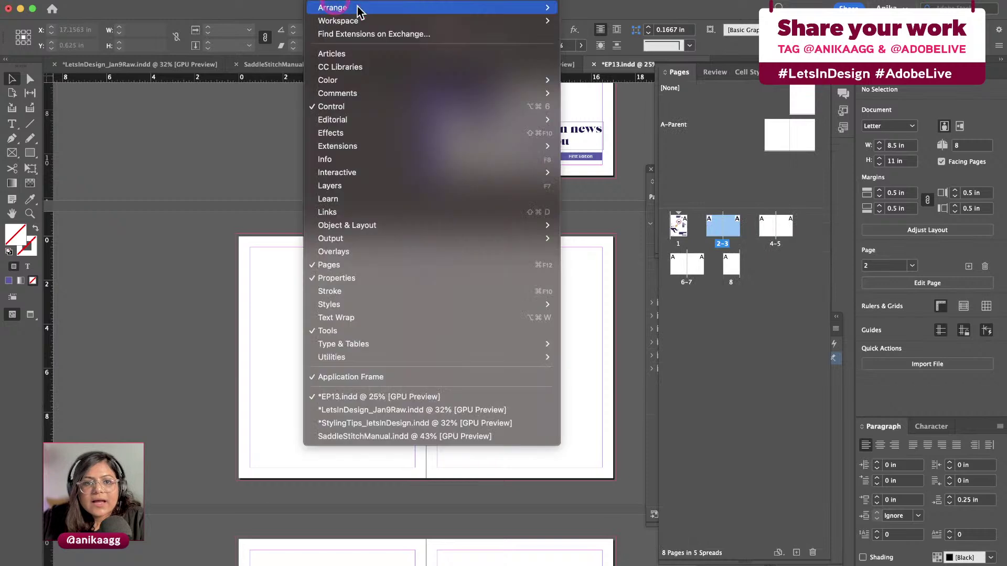
mouse_move(388, 20)
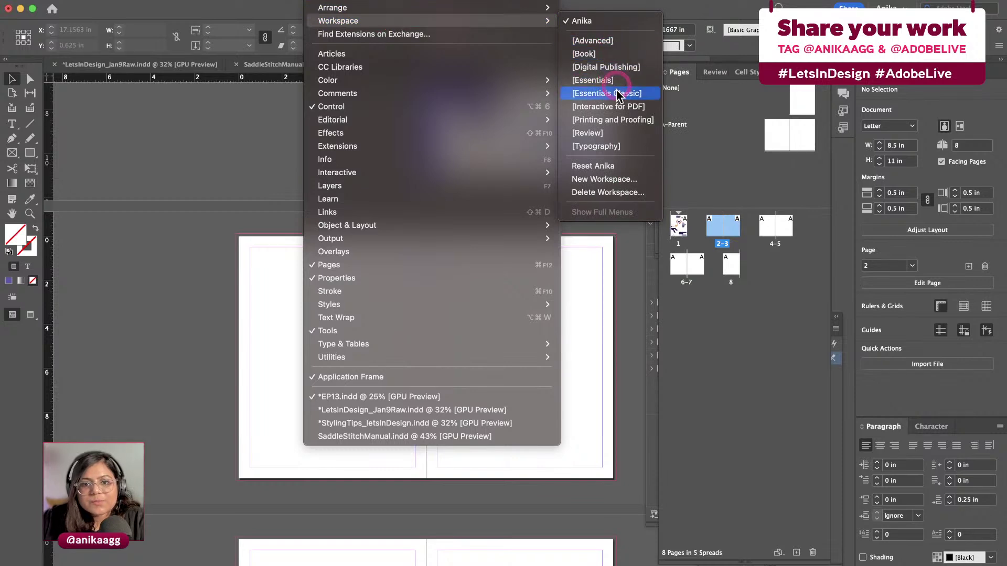
left_click(260, 185)
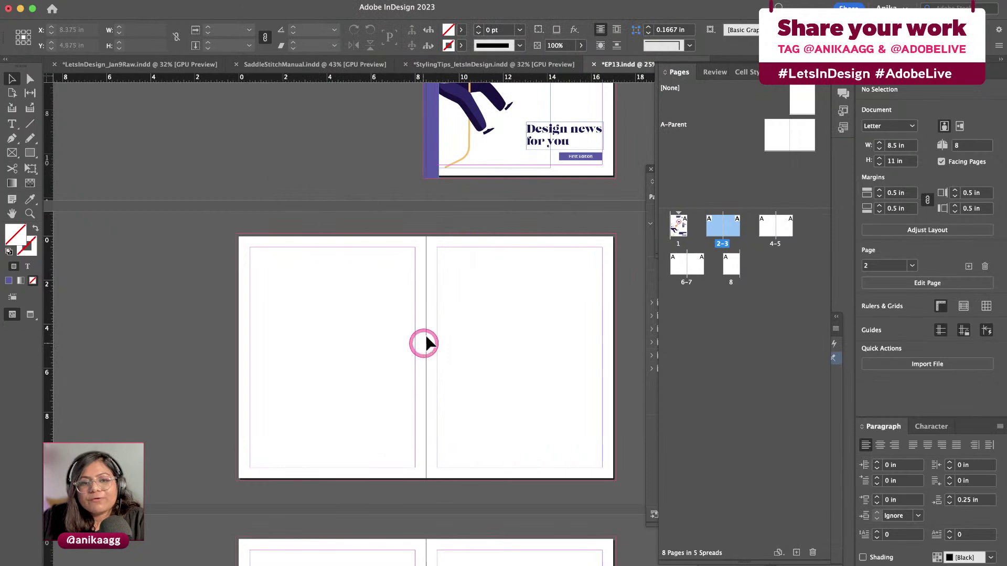
left_click(322, 1)
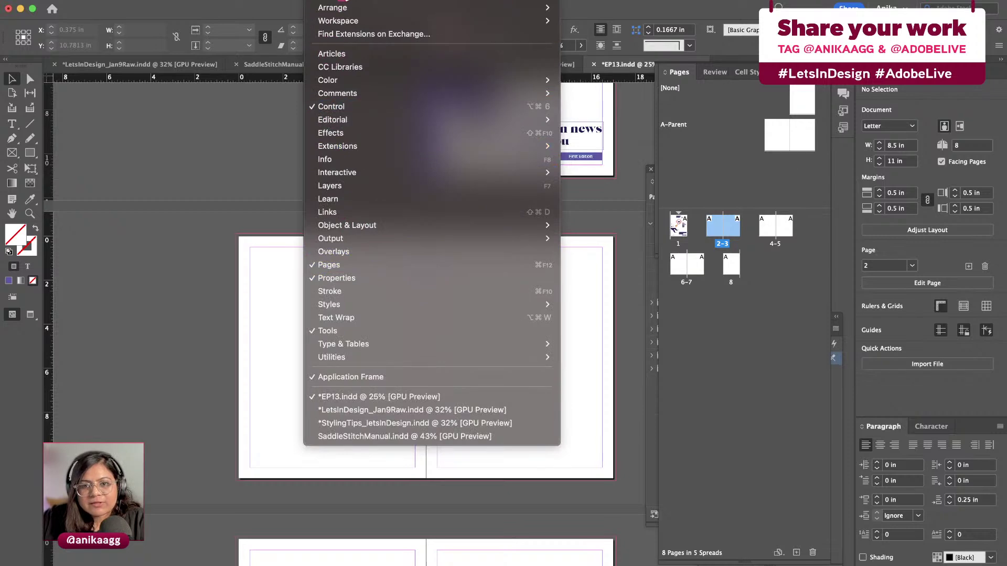
left_click_drag(343, 1, 399, 267)
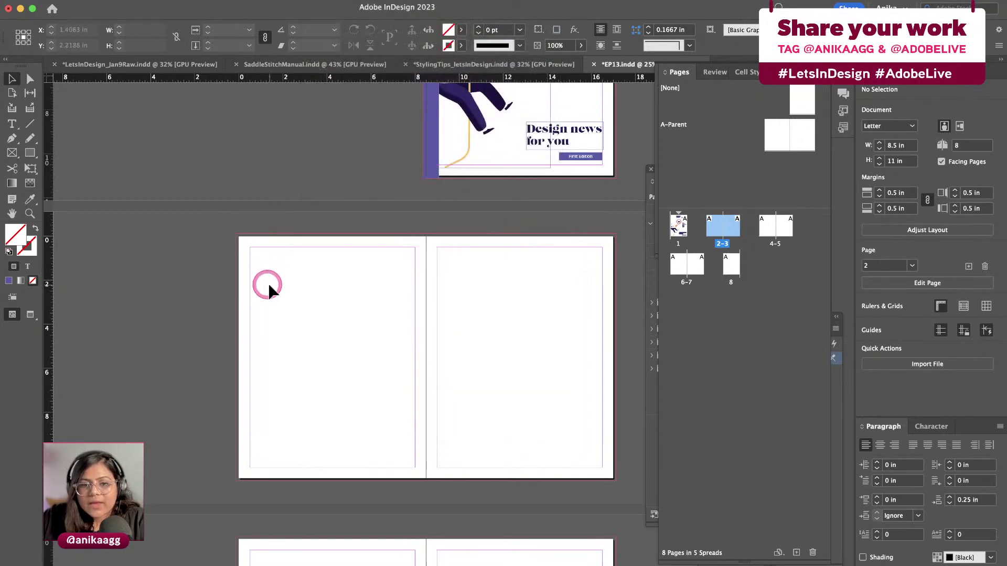
Scroll back up so the DESIGN DAILY cover shows above the pages 2–3 spread
scroll(456, 399, "down", 1)
left_click_drag(719, 119, 771, 140)
scroll(512, 224, "up", 10)
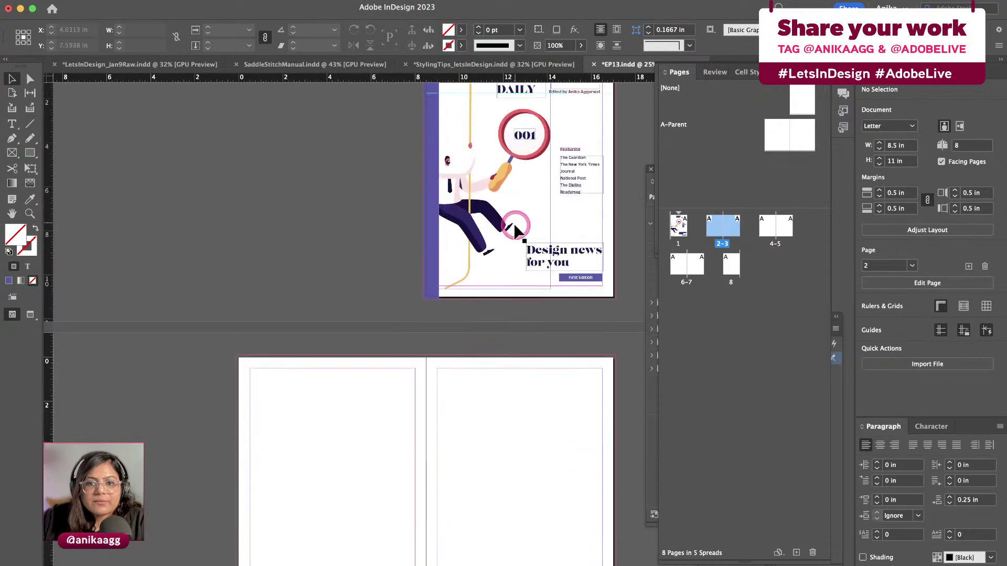
Copy the DESIGN DAILY title frame and paste it in place on the A-Parent right page
left_click(518, 120)
key("super+c")
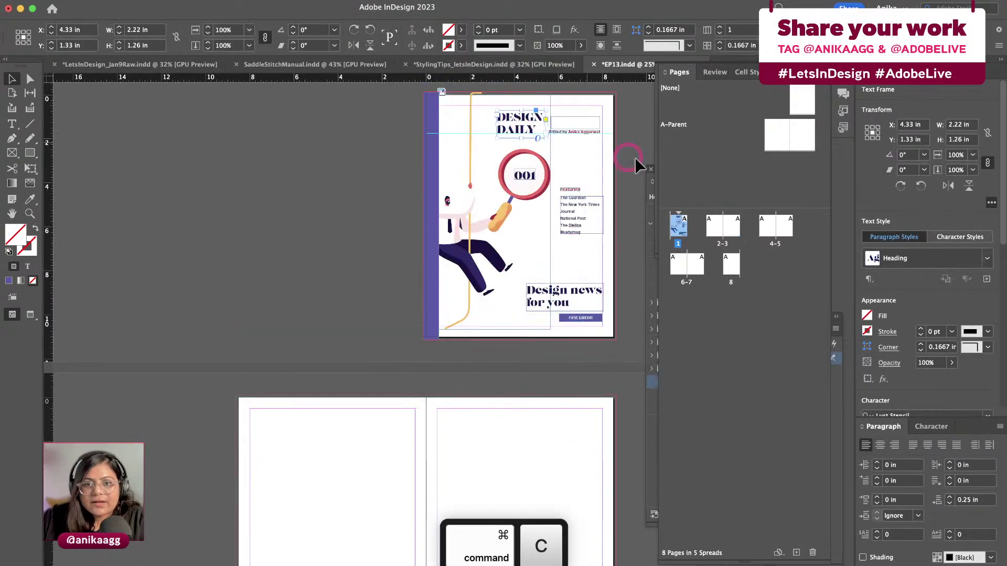
double_click(800, 141)
left_click(515, 292)
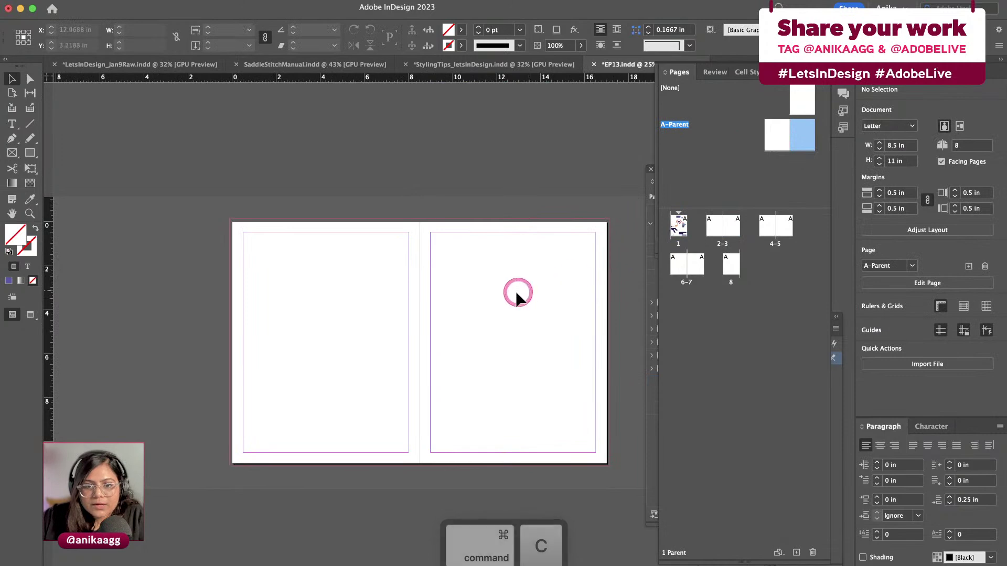
key("super+alt+shift+v")
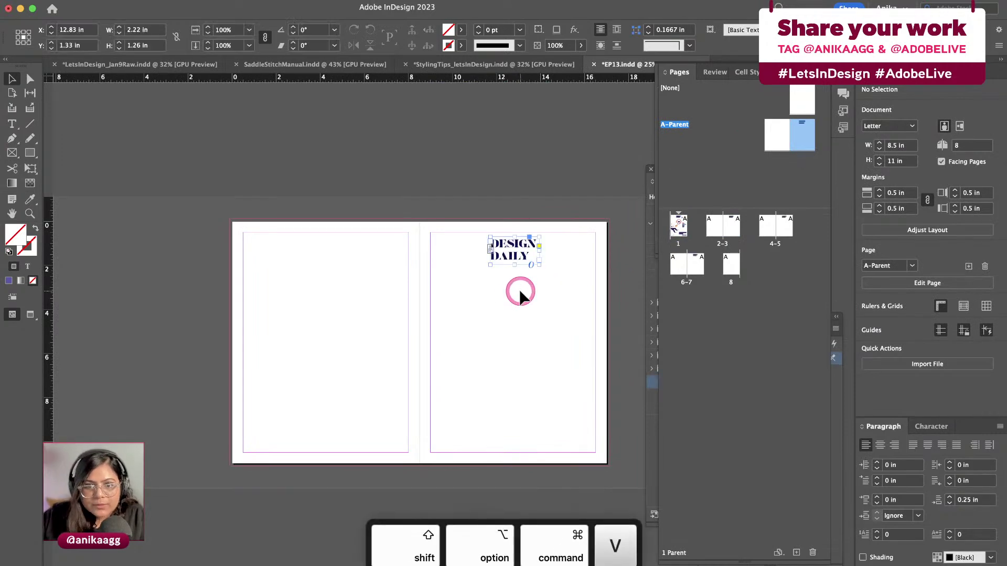
left_click(522, 296)
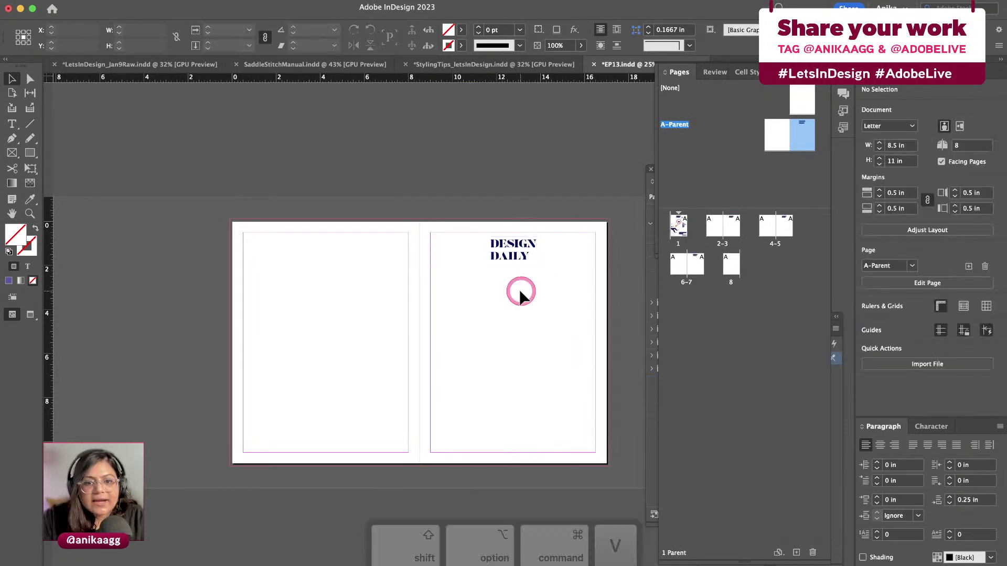
scroll(522, 296, "up", 5)
scroll(518, 287, "right", 5)
scroll(518, 287, "up", 2)
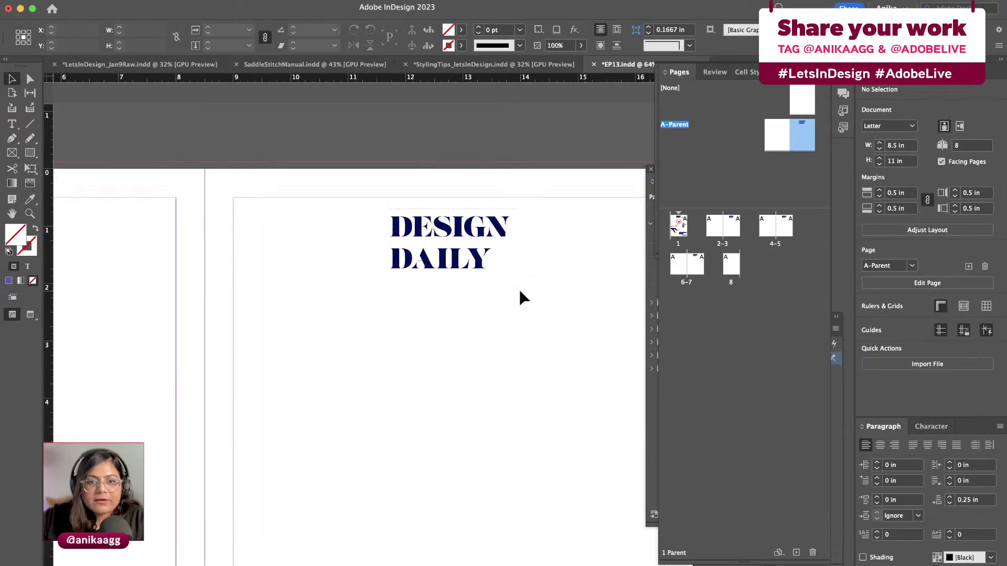
Replace the copied title text on the parent page with 'Design Classifieds'
left_click(518, 287)
left_click(418, 229)
left_click(418, 227)
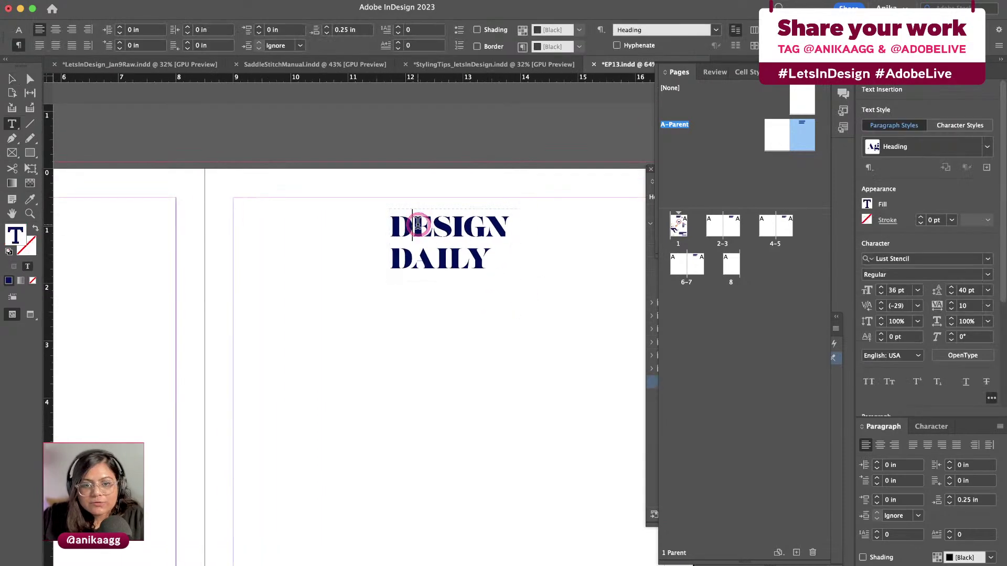
double_click(418, 226)
key("super+a")
type("Design ")
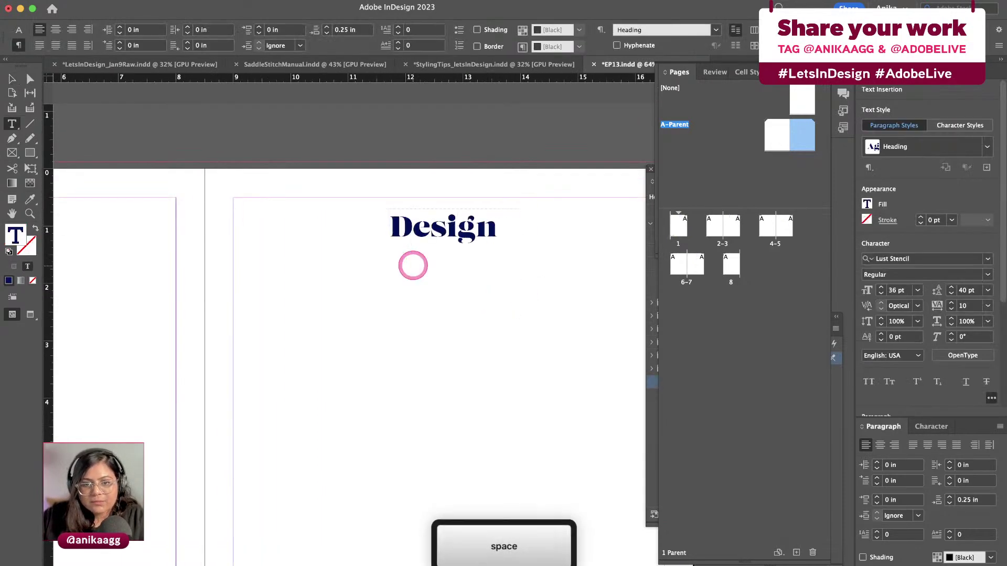
type("Classifieds")
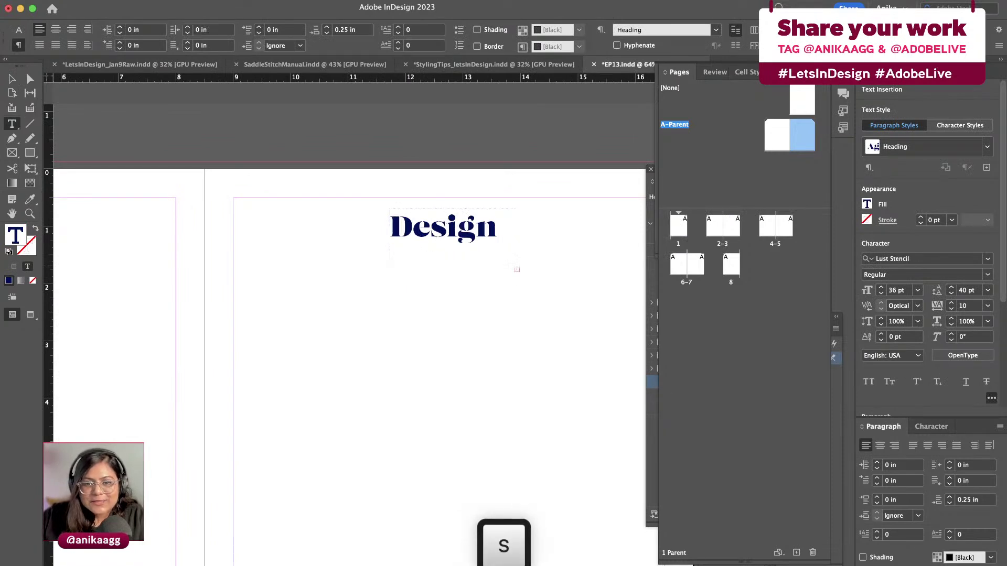
key("Escape")
Widen the heading frame and shift it left so 'Design Classifieds' fits on one line
left_click_drag(517, 283, 639, 282)
left_click(455, 237)
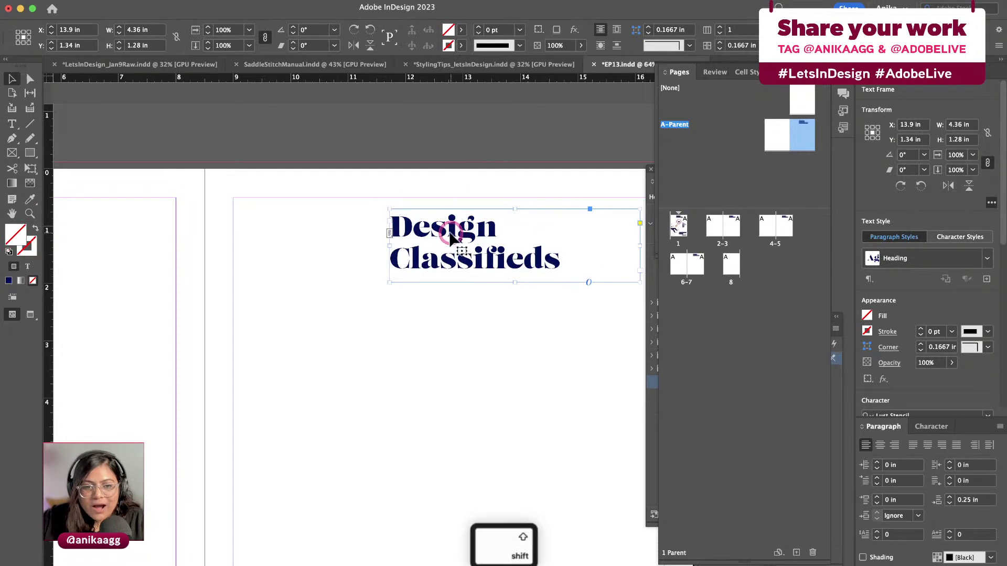
left_click_drag(451, 236, 351, 234)
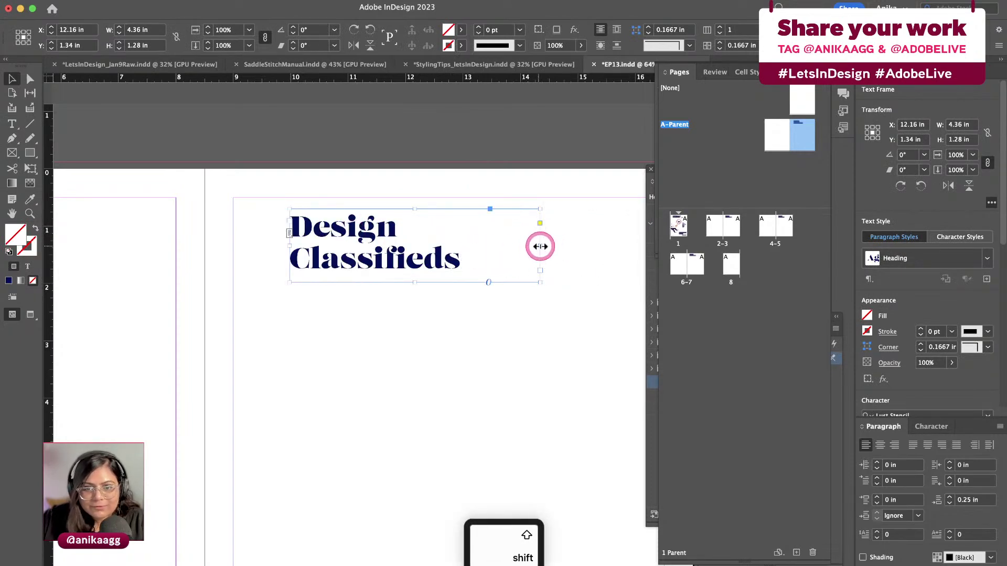
left_click_drag(540, 246, 585, 247)
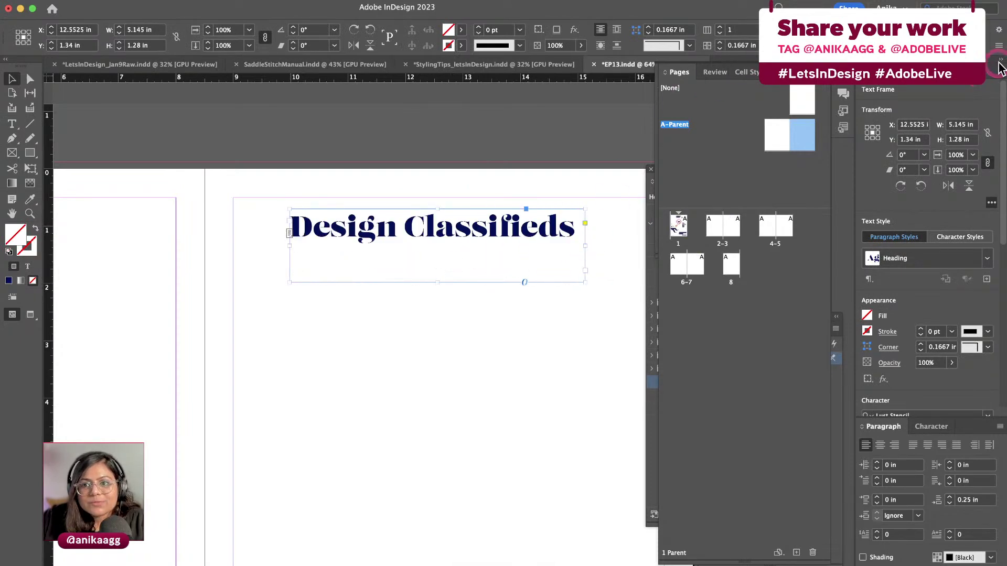
Float the Paragraph and Character Styles panels and shorten the frame to hug the headline
left_click(999, 61)
left_click_drag(669, 168, 817, 238)
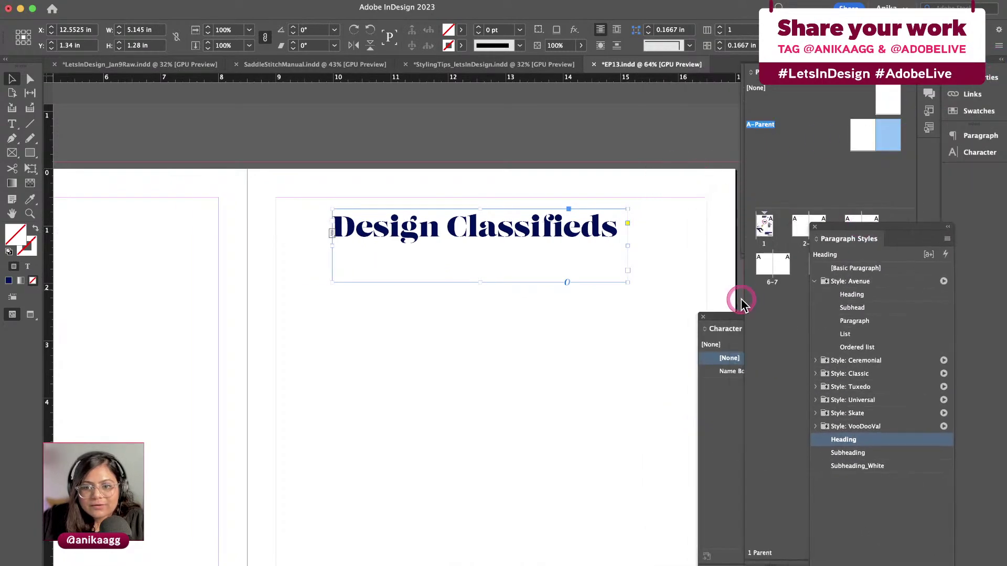
left_click_drag(730, 316, 813, 329)
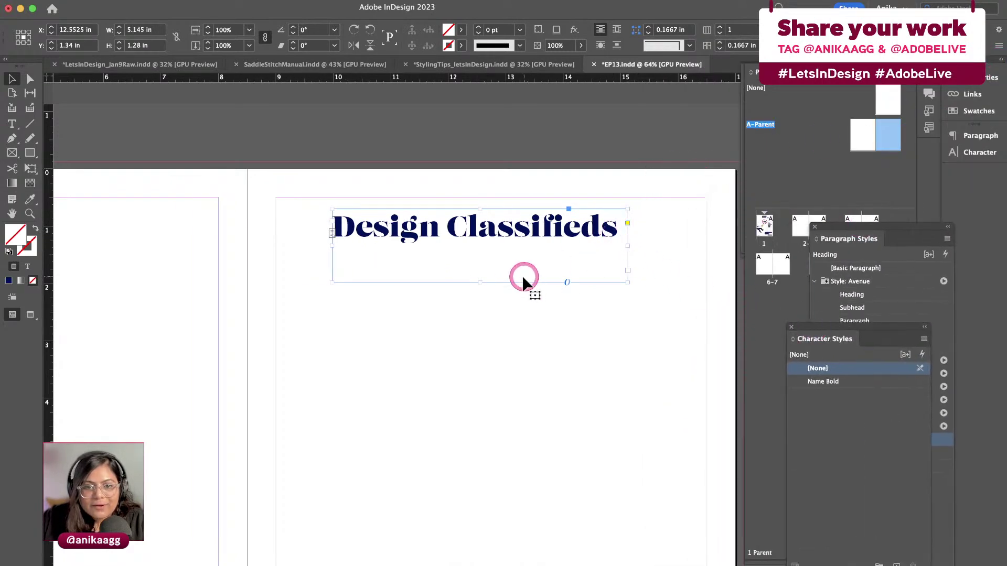
left_click_drag(476, 282, 482, 250)
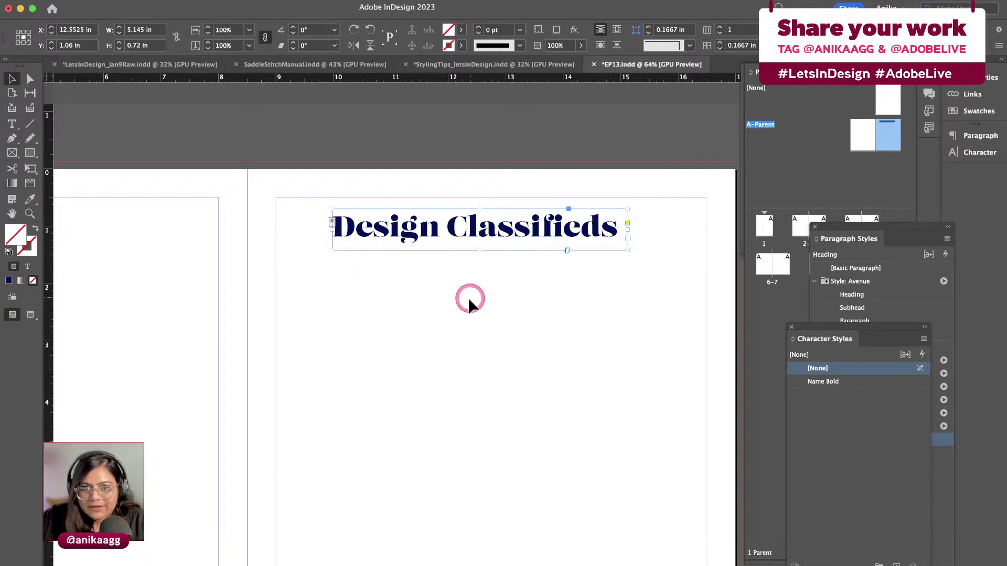
left_click(470, 306)
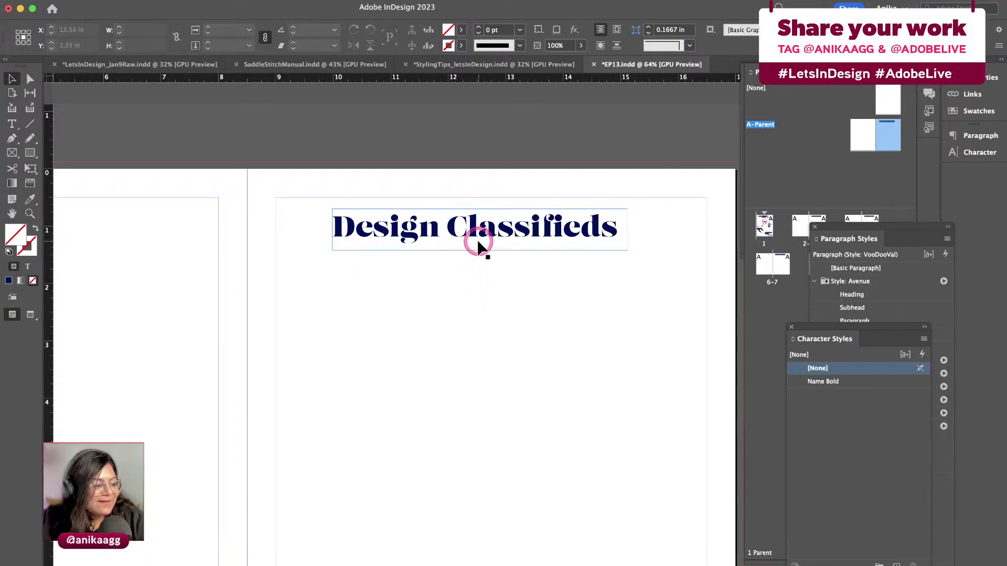
Move the Design Classifieds heading left to the top-left margin of the A-Parent page
left_click(465, 259)
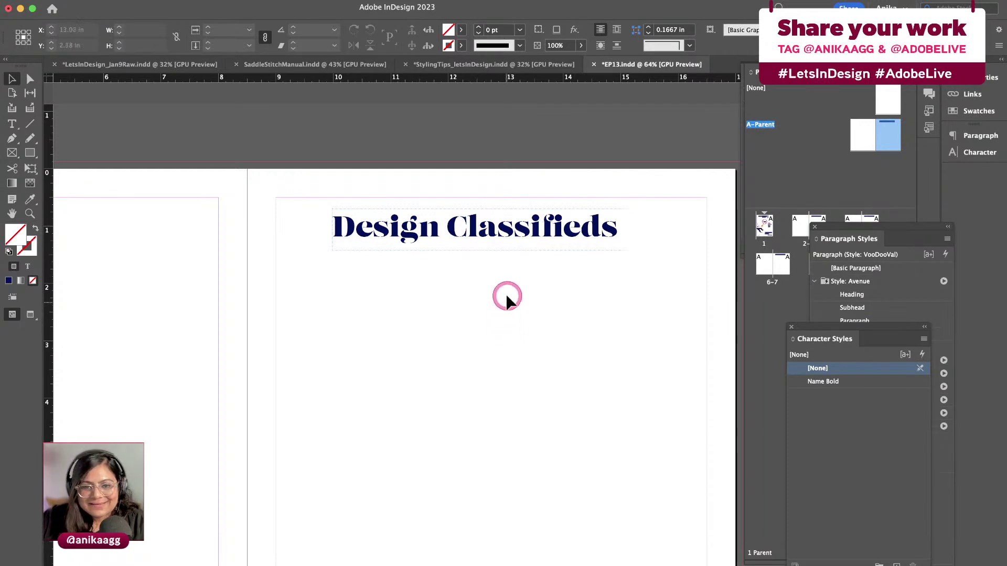
left_click(507, 241)
left_click(514, 324)
left_click_drag(498, 230, 394, 235)
left_click(407, 335)
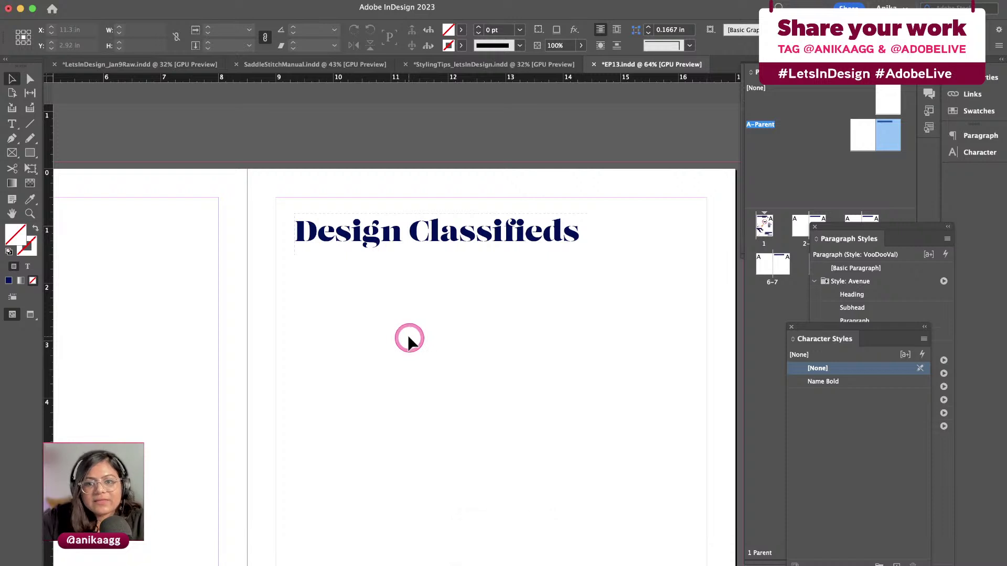
scroll(407, 335, "down", 3)
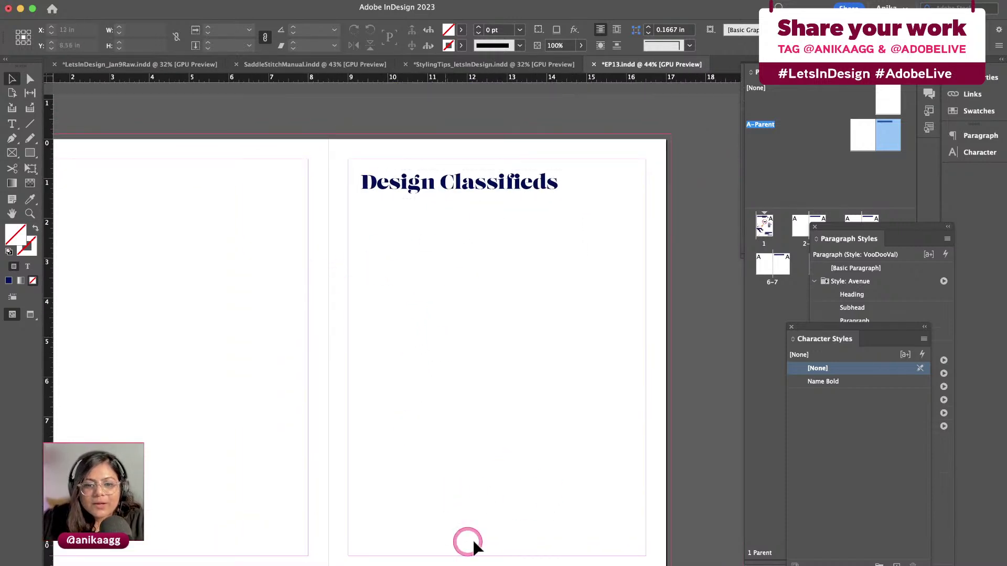
scroll(483, 499, "up", 4)
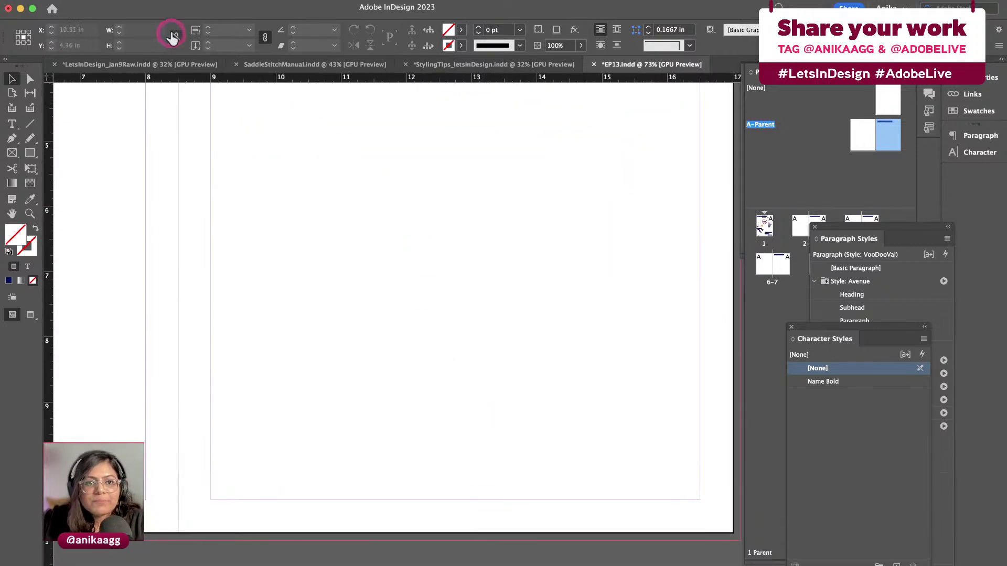
Draw a small text frame at the page bottom holding a Current Page Number marker
left_click(12, 124)
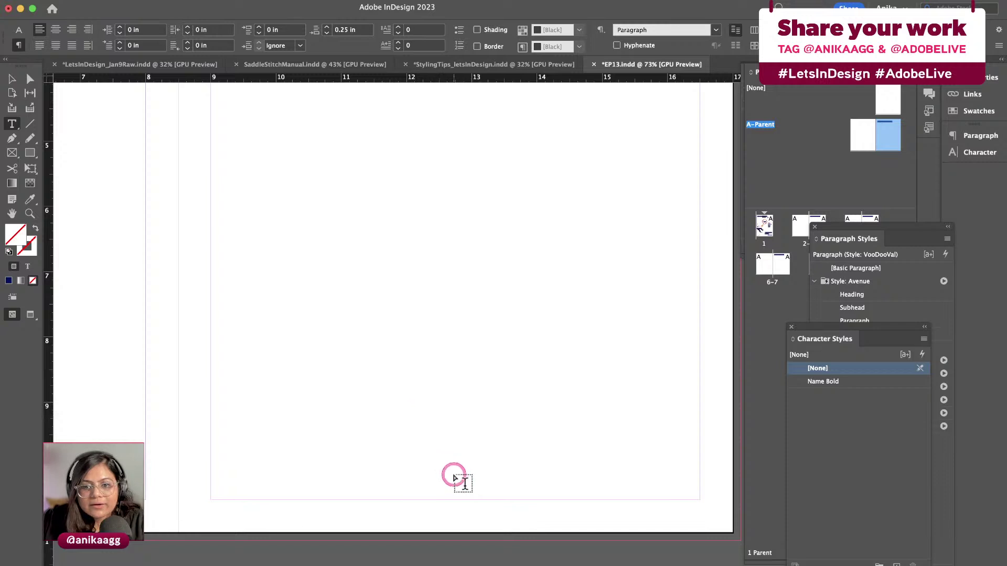
left_click_drag(456, 471, 489, 494)
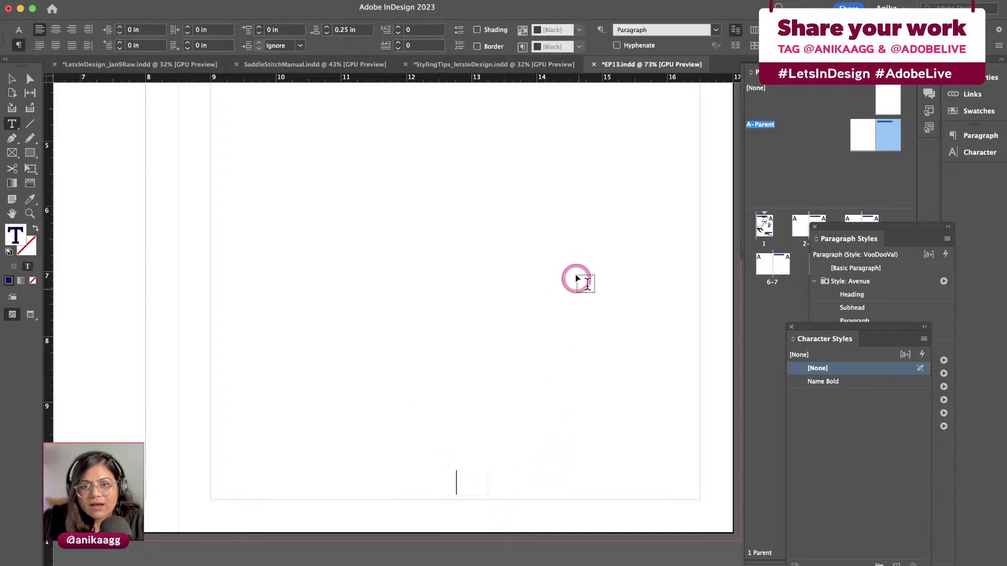
left_click(167, 5)
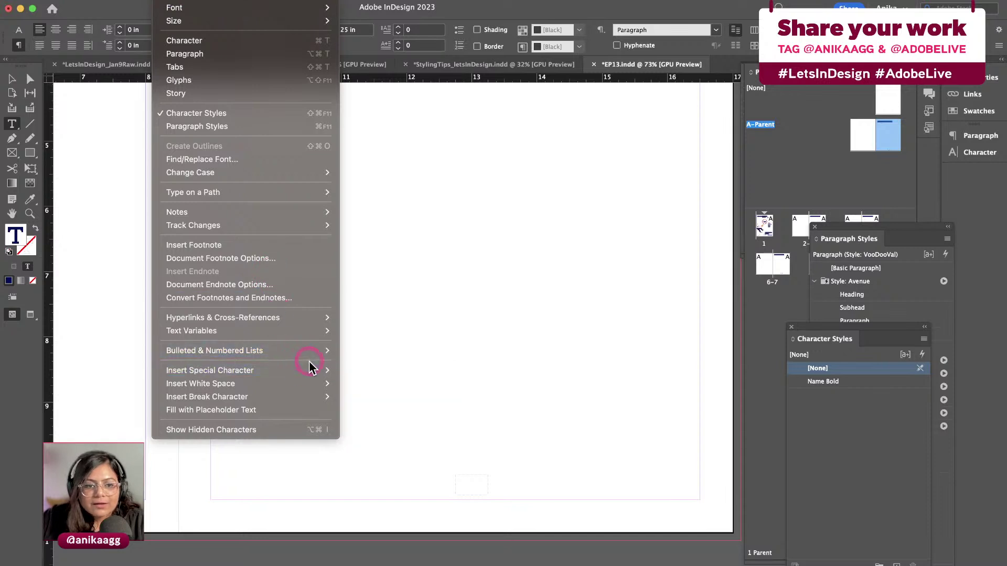
mouse_move(316, 372)
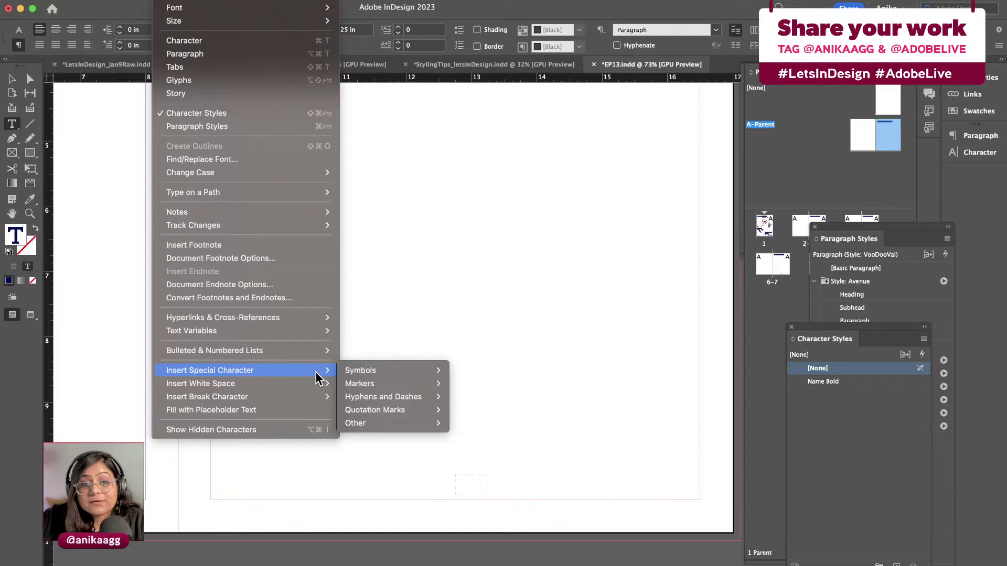
mouse_move(383, 384)
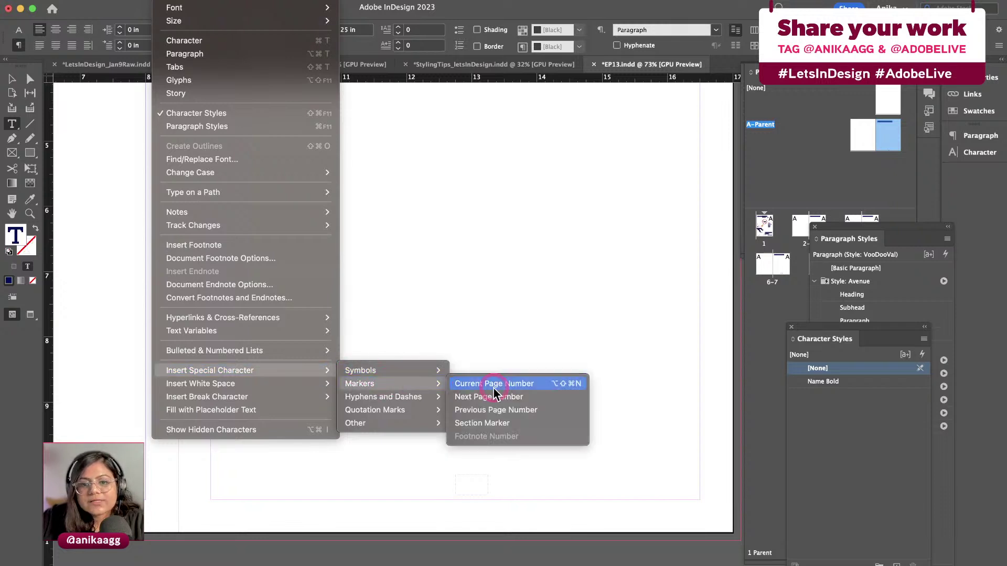
left_click(492, 386)
left_click(459, 482)
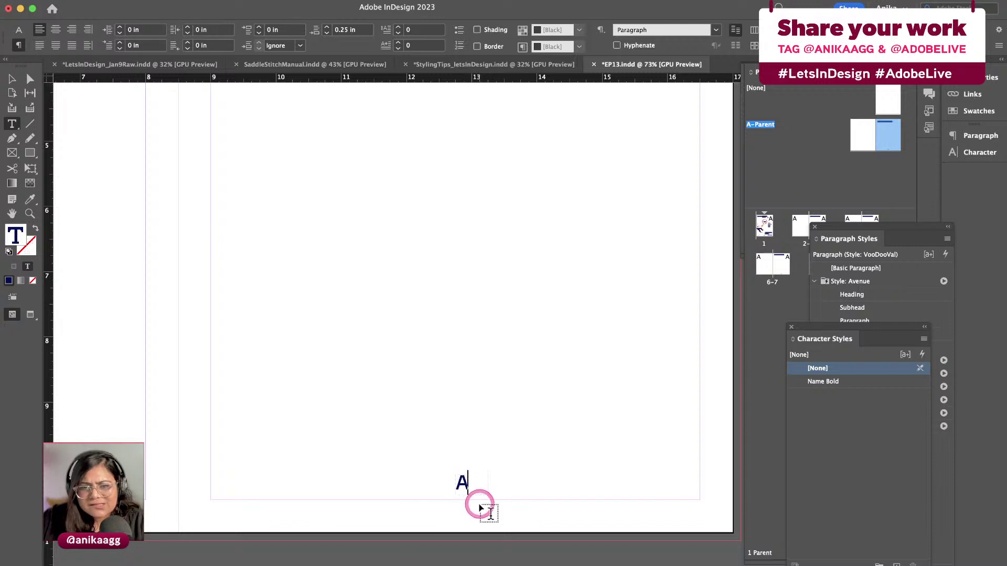
key("Escape")
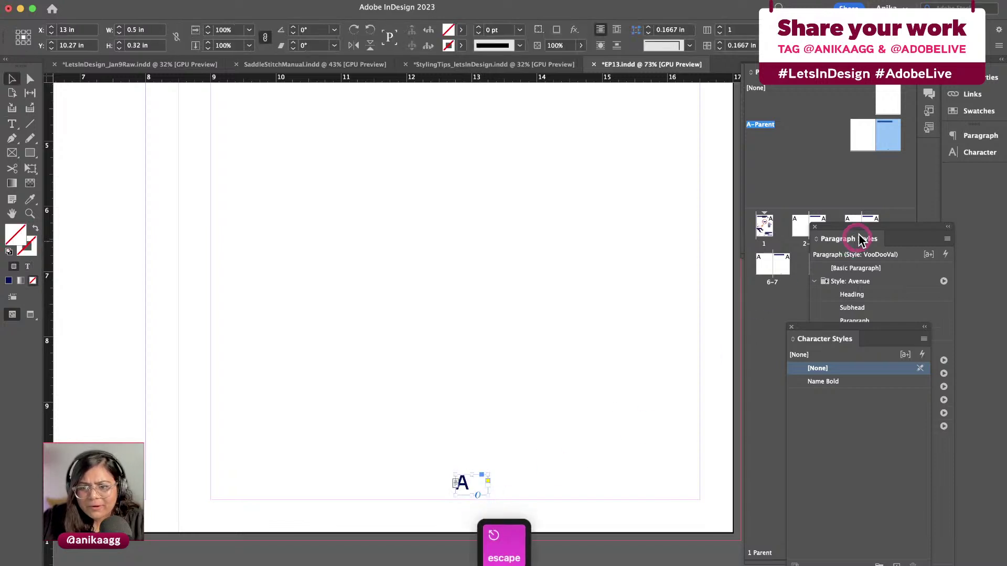
Rearrange the panels, check page numbering on pages 3 and 5, and return to A-Parent
left_click_drag(861, 236, 878, 304)
left_click_drag(882, 163, 825, 230)
double_click(824, 231)
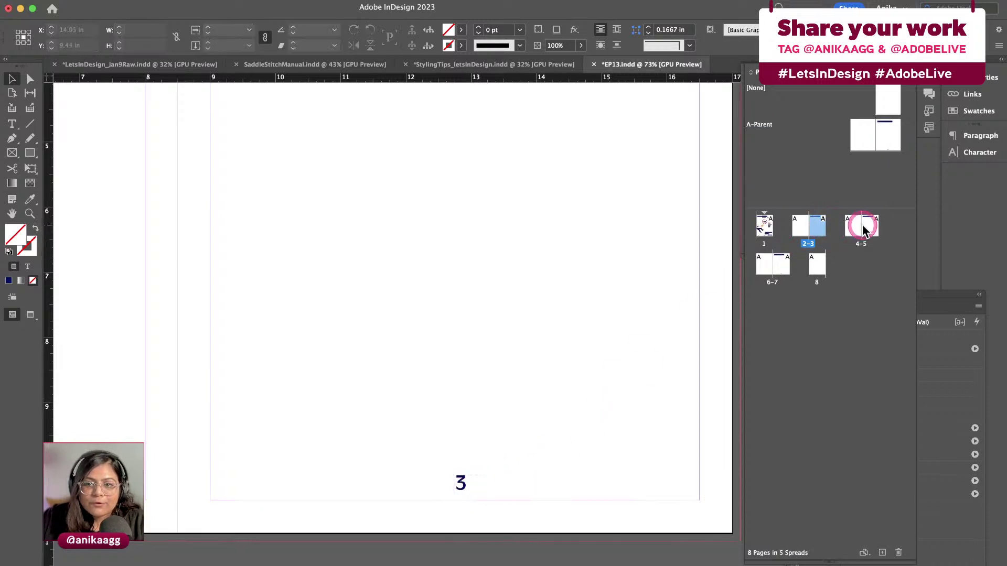
double_click(862, 226)
left_click(830, 227)
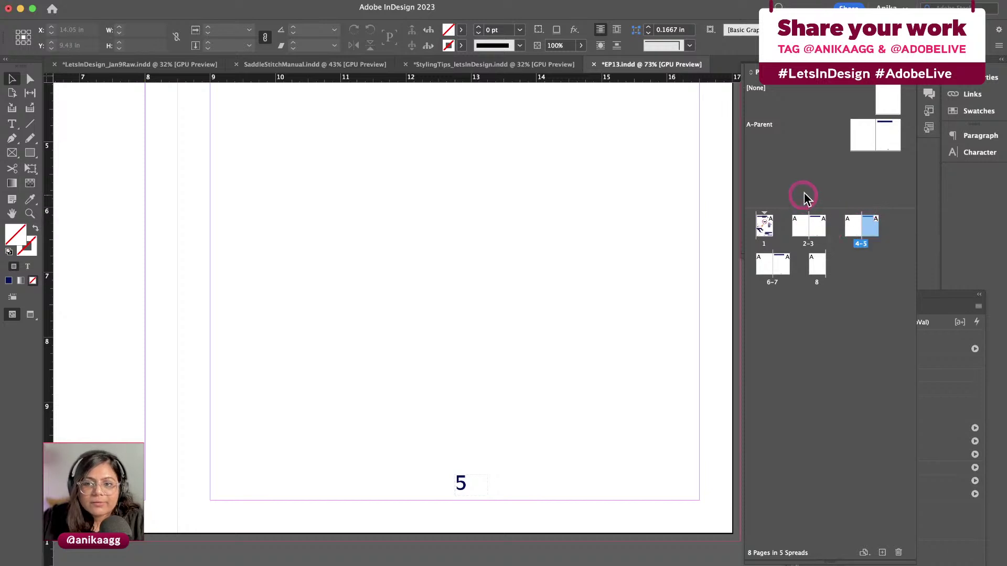
double_click(880, 139)
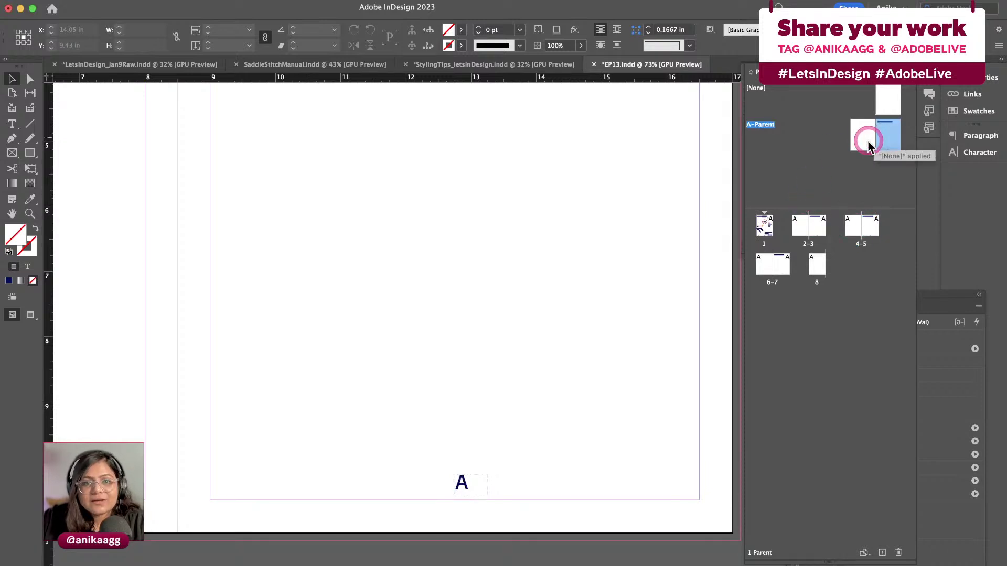
Select the 'A' page-number frame and expand the Properties and Paragraph Styles panels
left_click(816, 215)
left_click(775, 304)
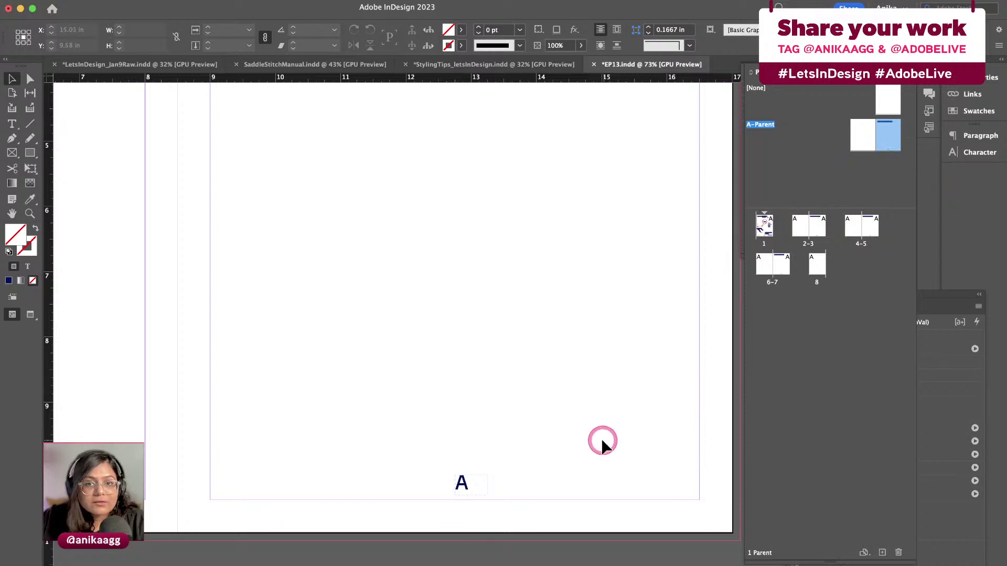
left_click(457, 480)
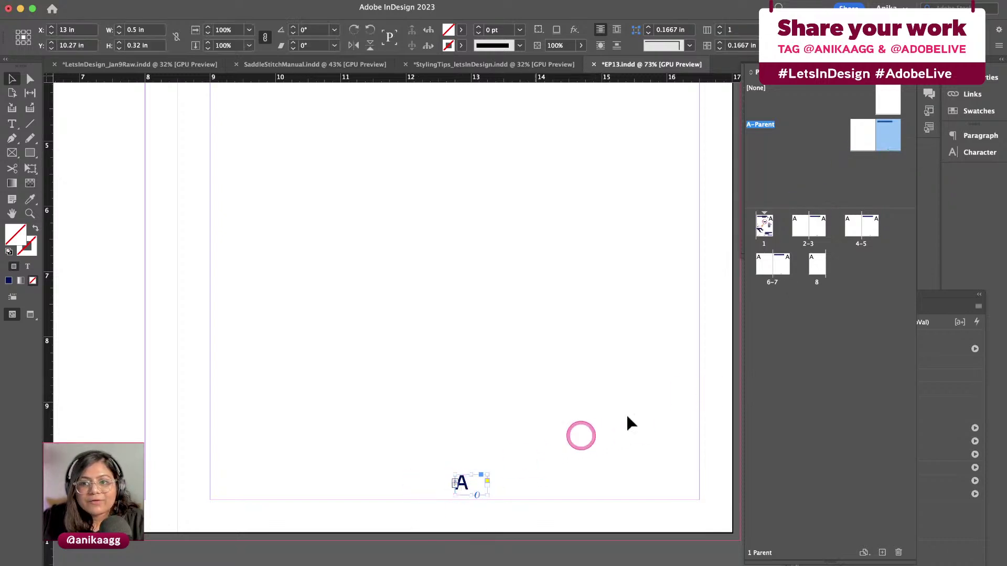
left_click(999, 61)
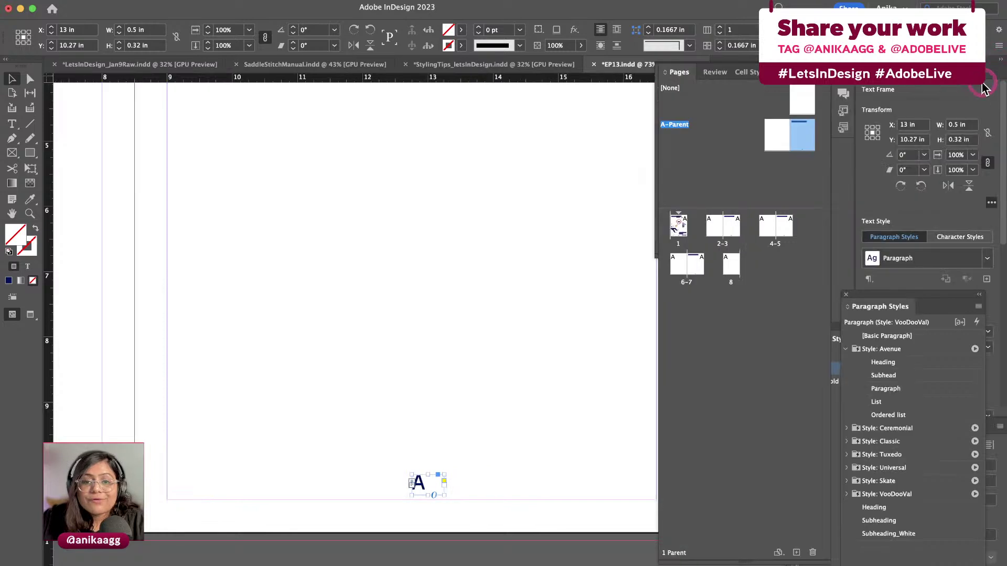
Apply the Subheading paragraph style to the A-Parent page-number frame
left_click(589, 418)
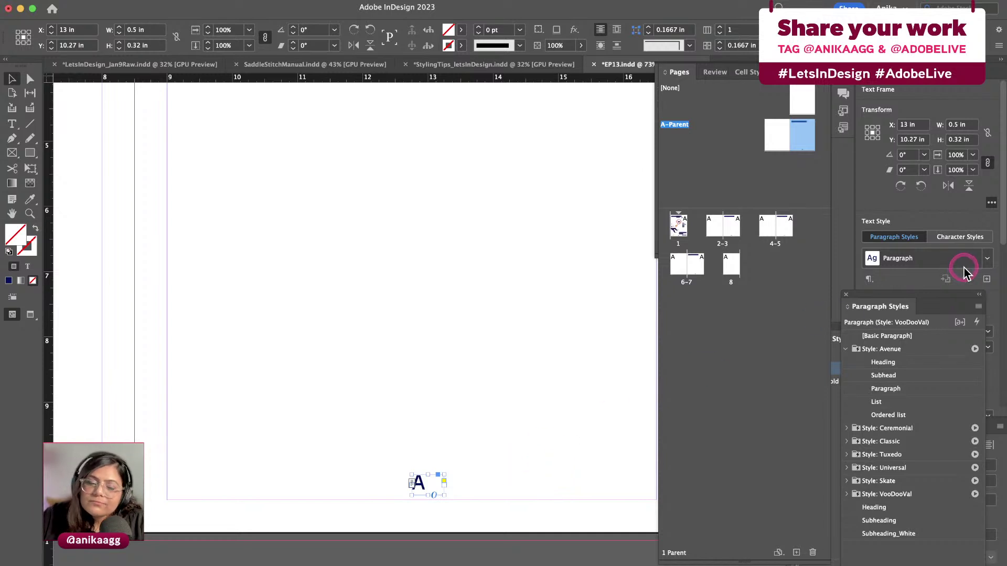
left_click(988, 259)
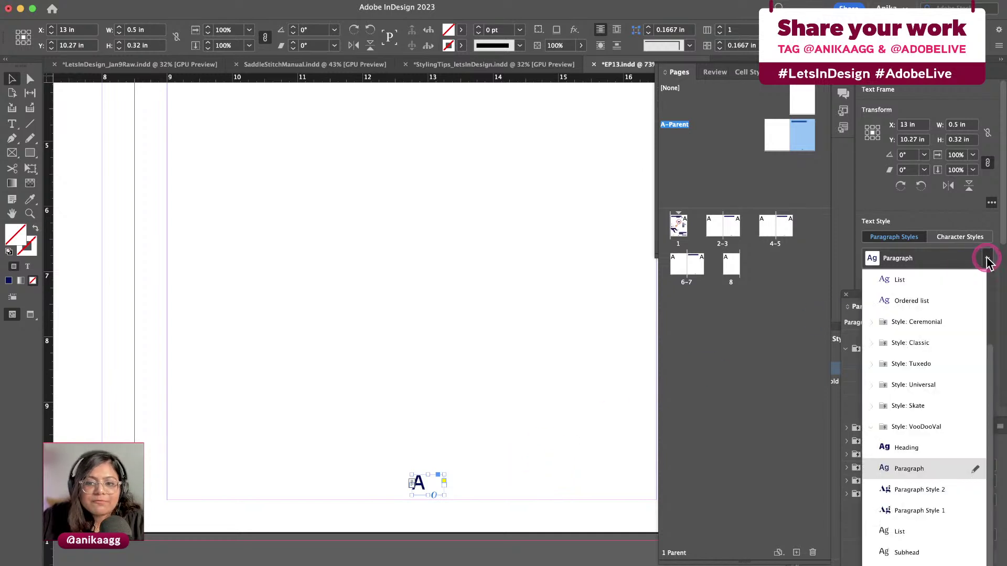
scroll(917, 565, "down", 2)
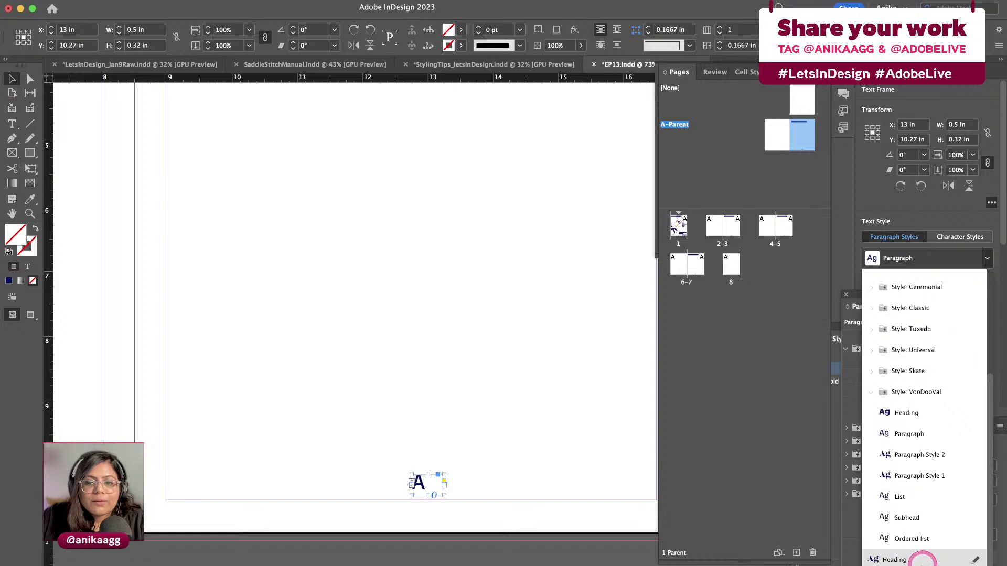
scroll(917, 556, "down", 1)
left_click(902, 560)
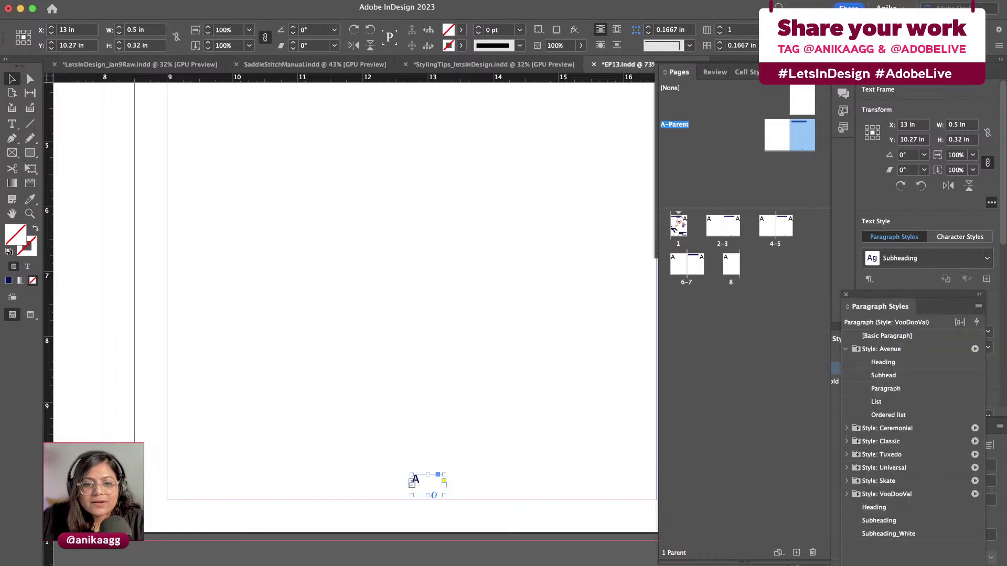
left_click(485, 461)
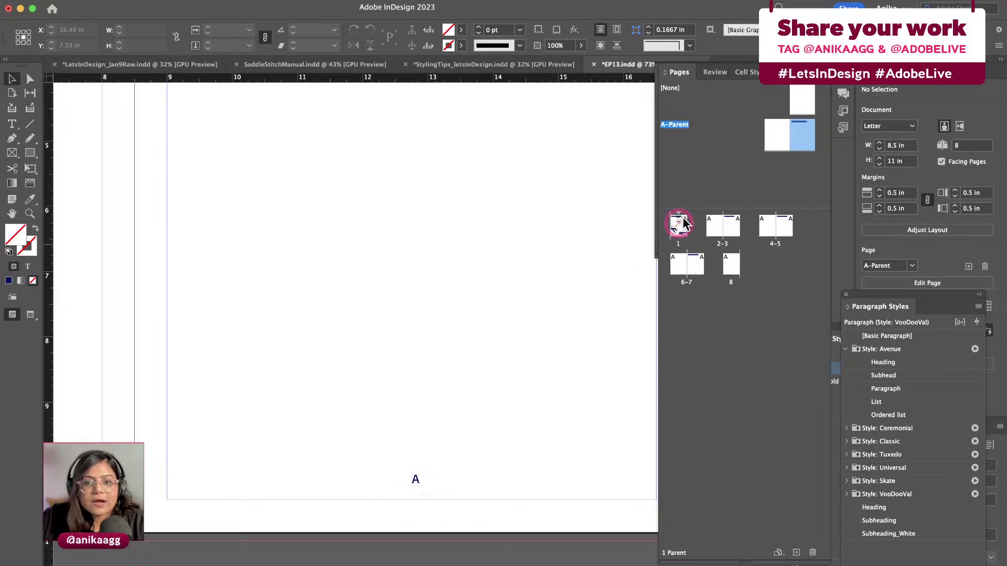
Zoom out from the pages 2–3 spread and scroll over to page 5
double_click(728, 227)
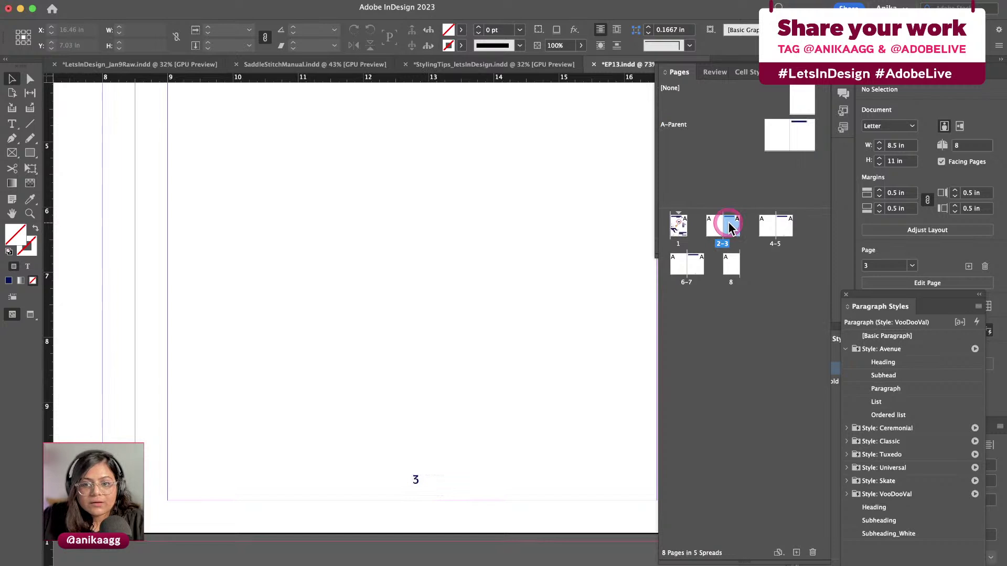
key("super+minus")
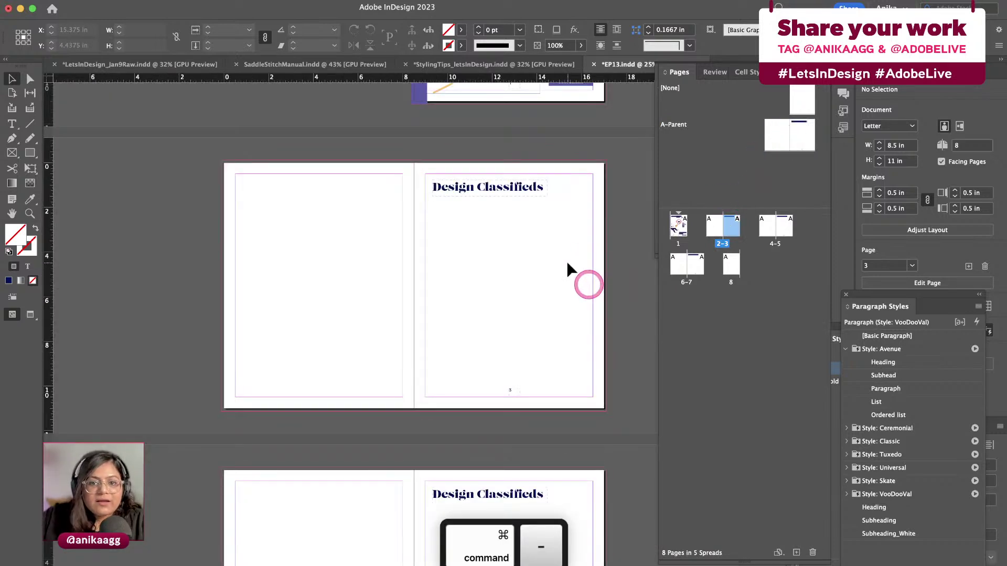
scroll(509, 241, "down", 5)
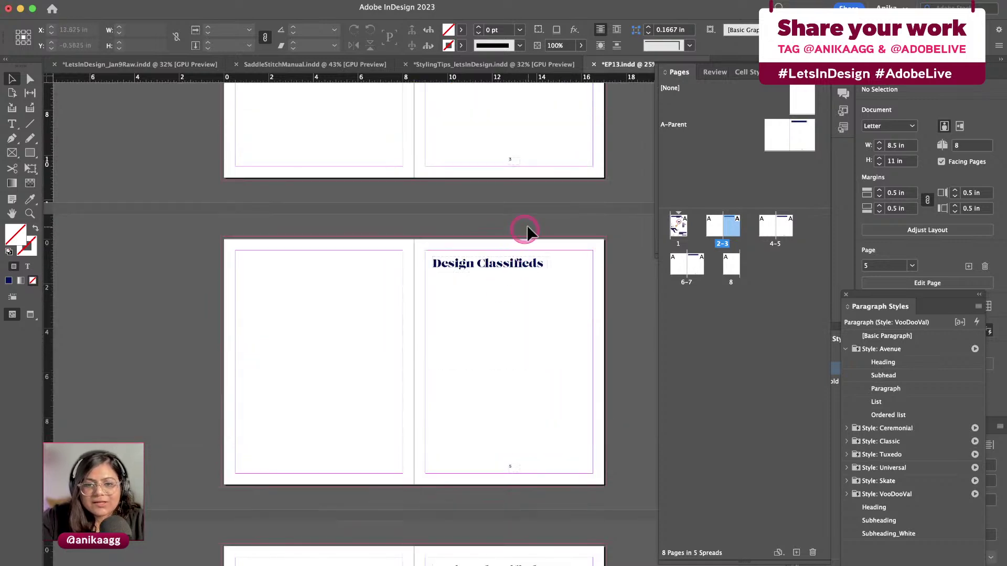
scroll(526, 231, "up", 4)
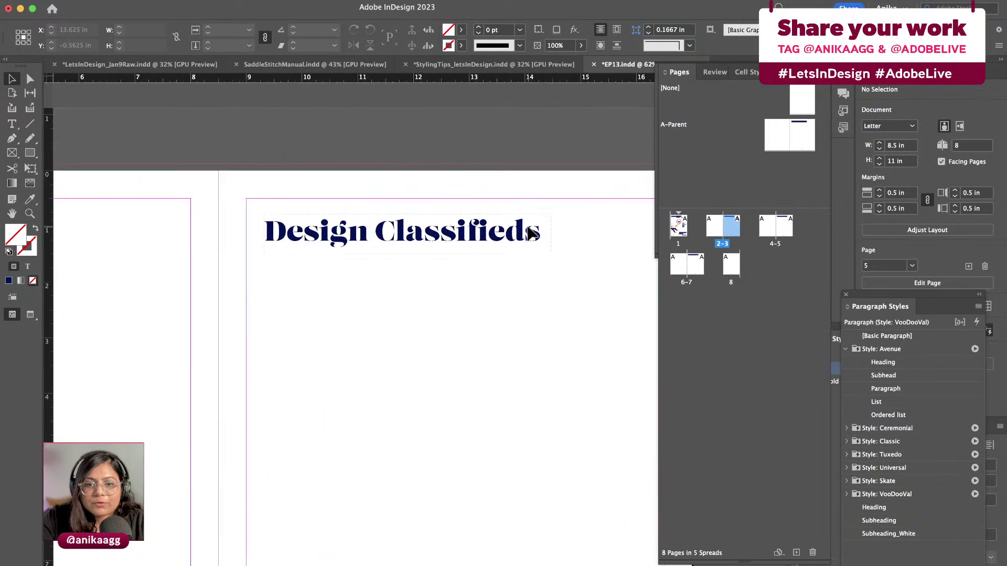
scroll(531, 233, "down", 2)
key("F7")
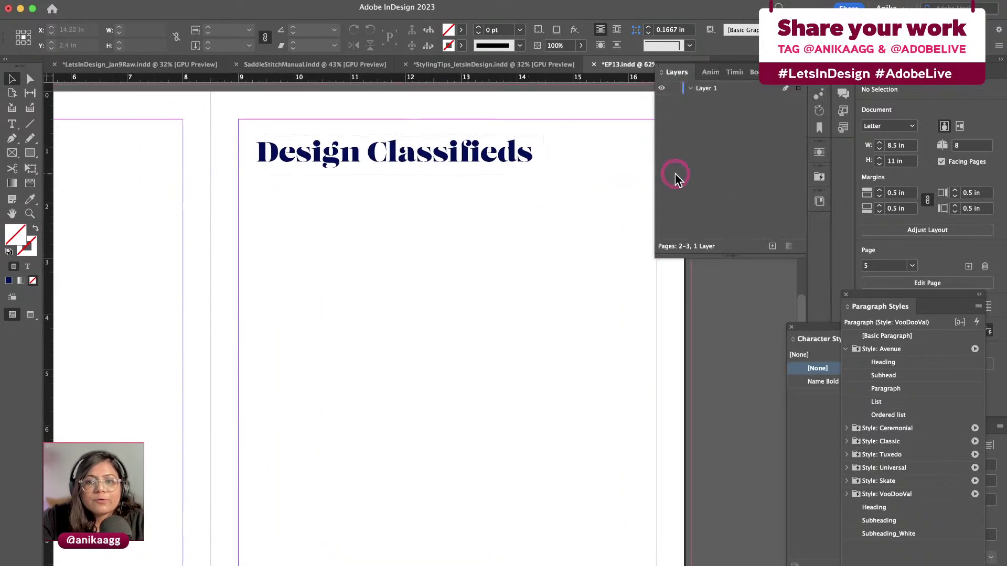
left_click(747, 77)
left_click(578, 214)
scroll(579, 215, "left", 3)
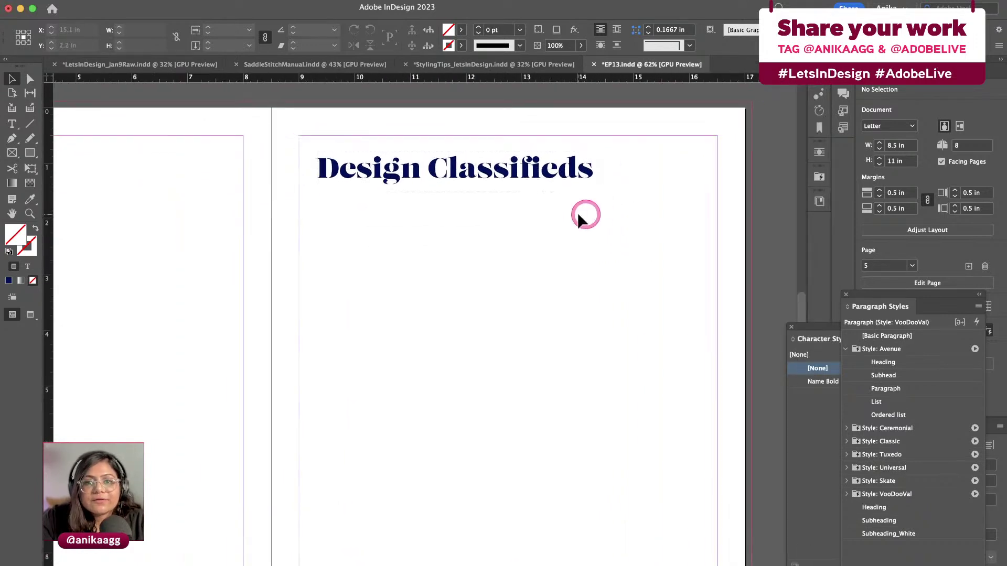
scroll(578, 212, "left", 1)
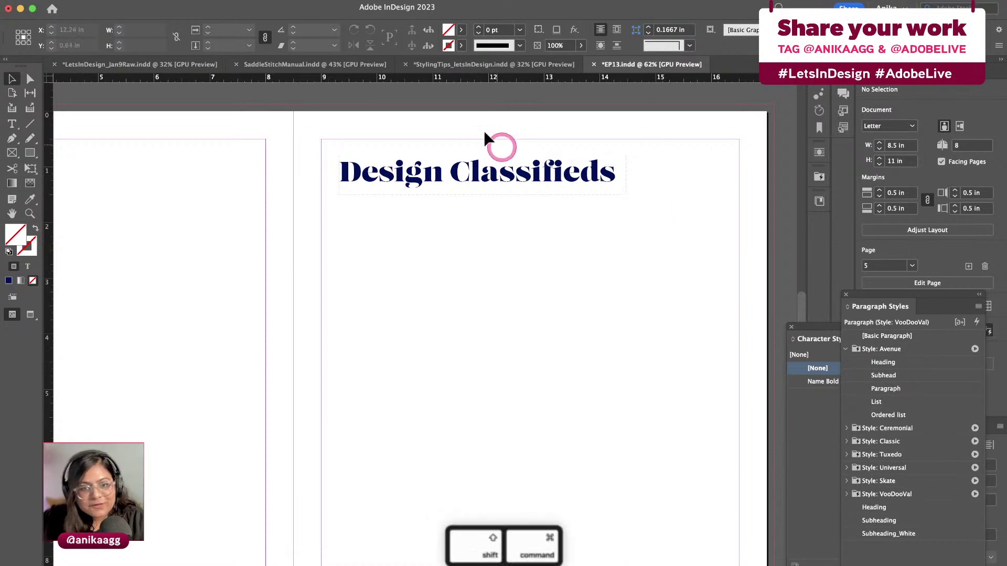
Override the parent Design Classifieds heading on page 5 into a local, editable frame
left_click(474, 173, "shift+super")
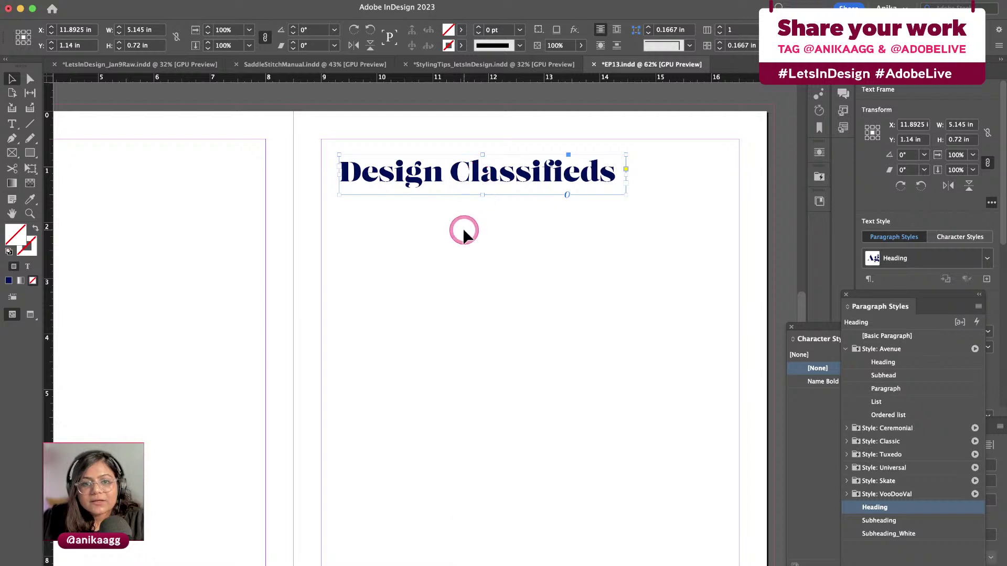
key("super+z")
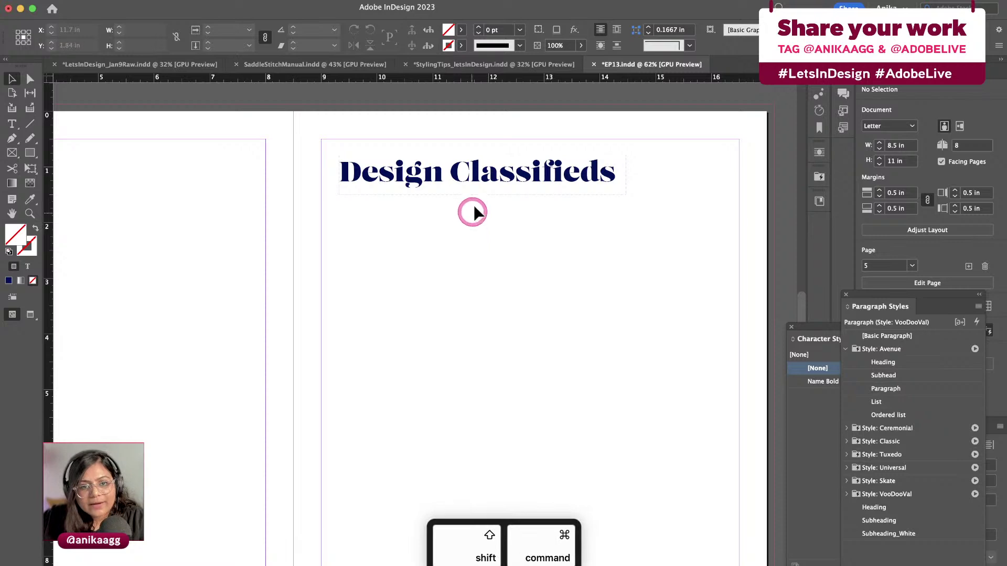
left_click(481, 182, "shift+super")
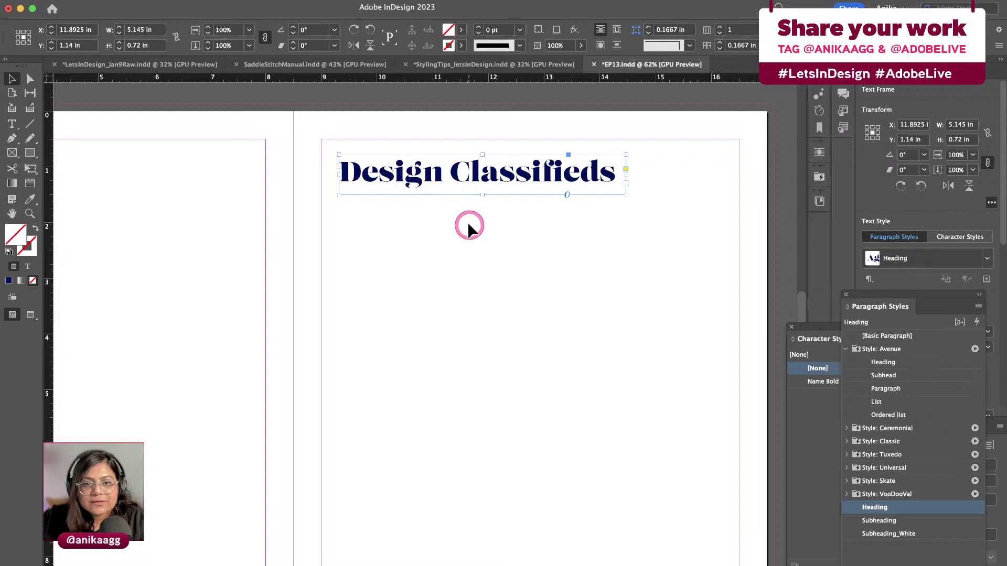
double_click(473, 176)
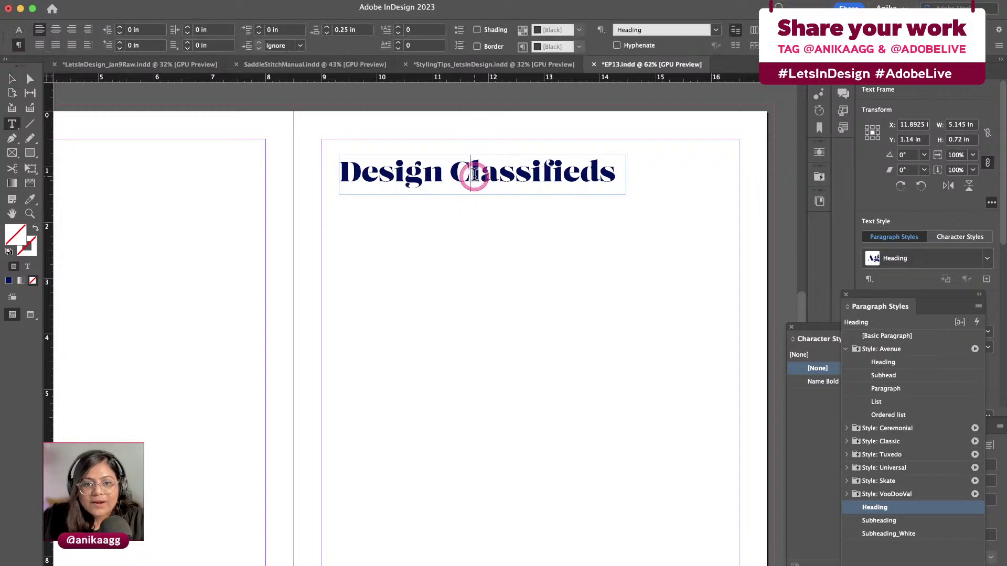
left_click(564, 174)
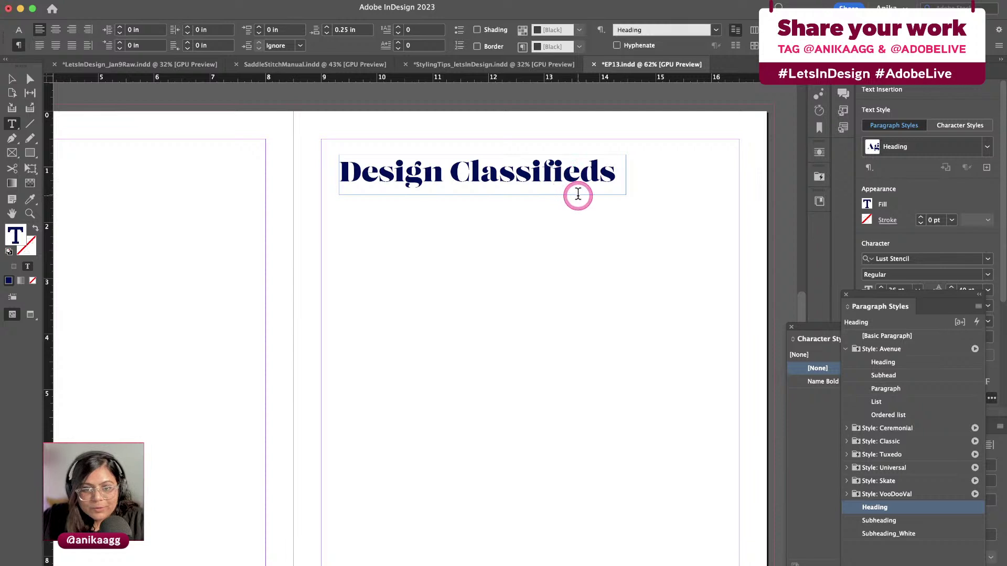
key("Escape")
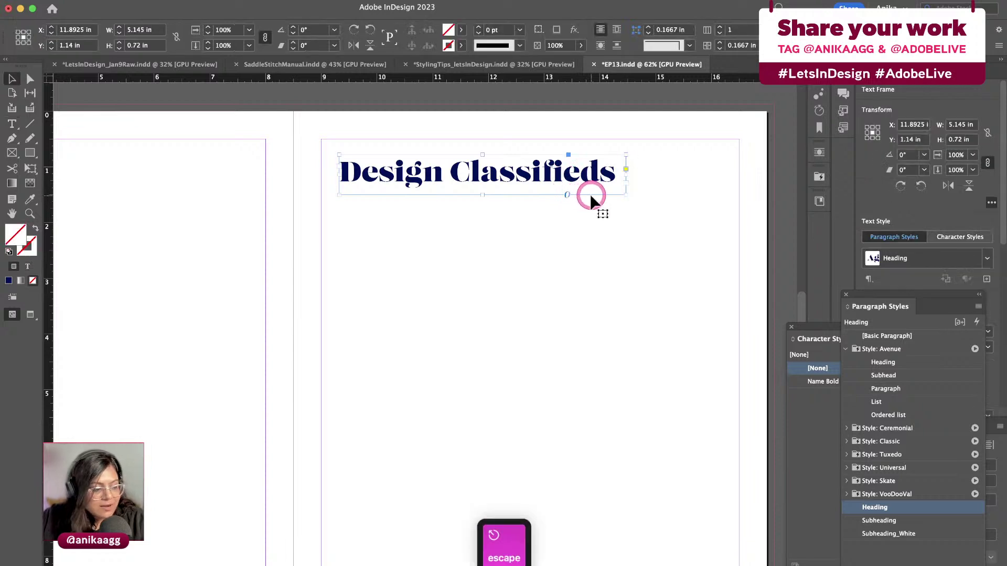
left_click(460, 244)
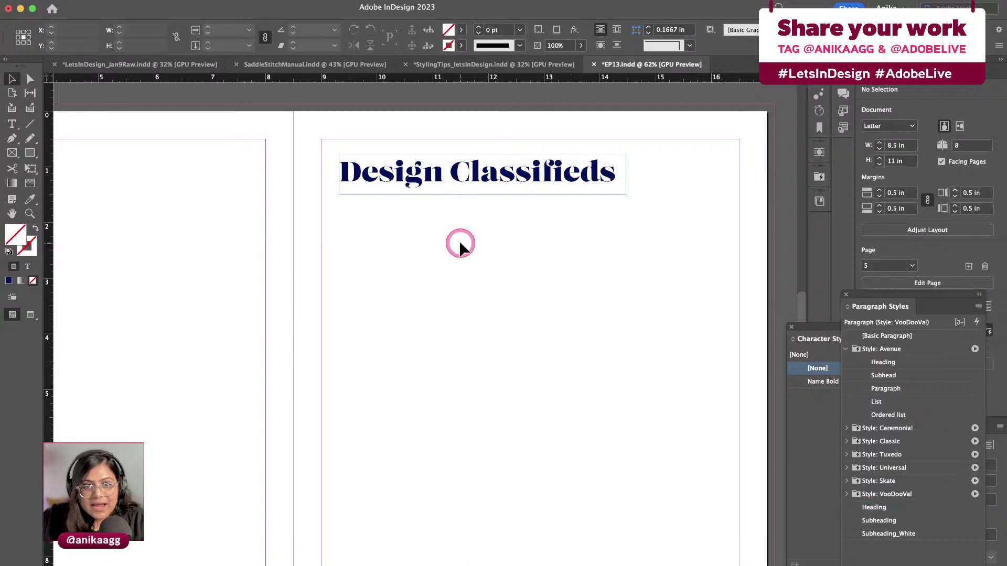
key("super+Tab")
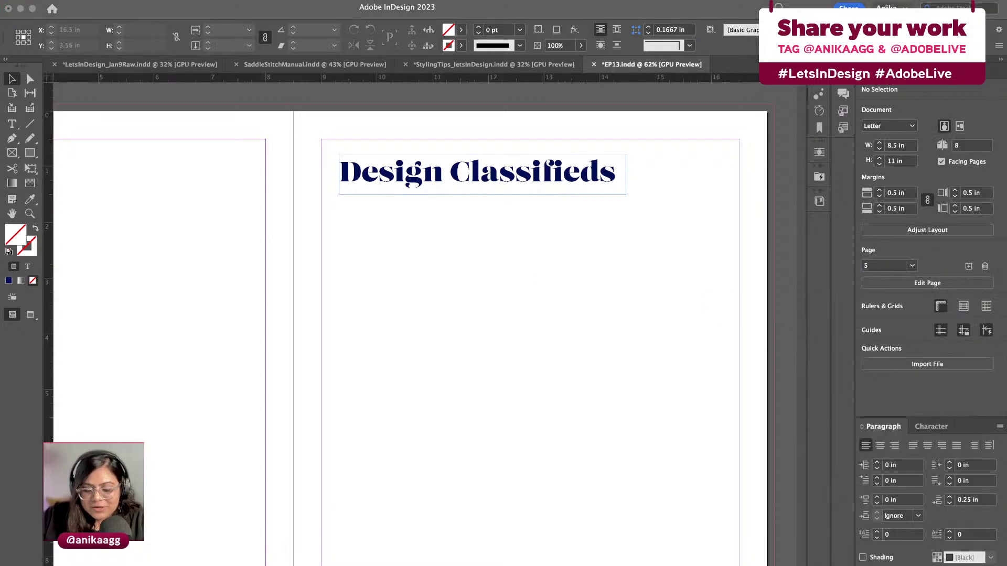
key("super+c")
left_click(533, 353)
Paste the 'NEED an illustrator…' ad text into a new frame below the page 5 heading
left_click(12, 124)
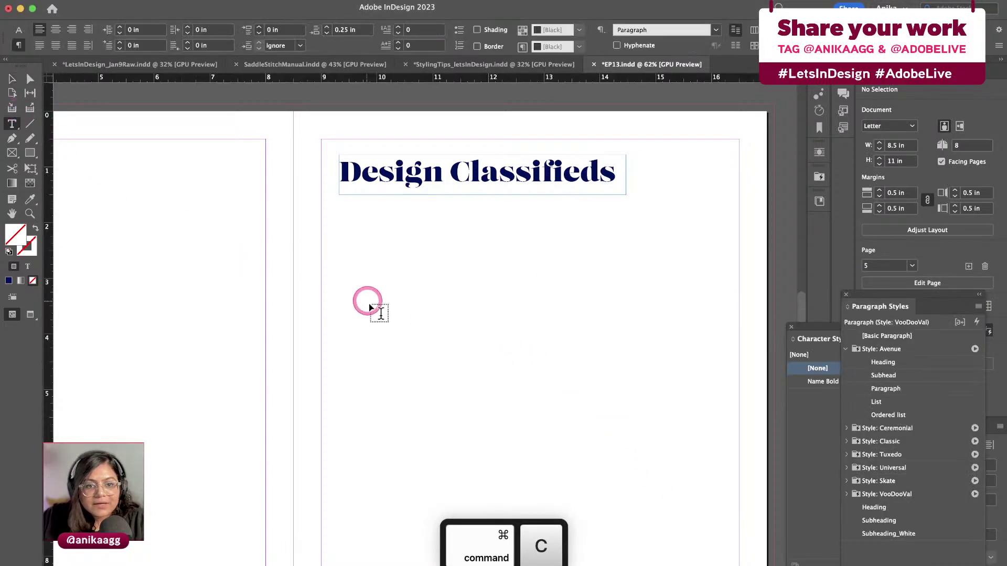
left_click_drag(339, 240, 513, 520)
key("super+v")
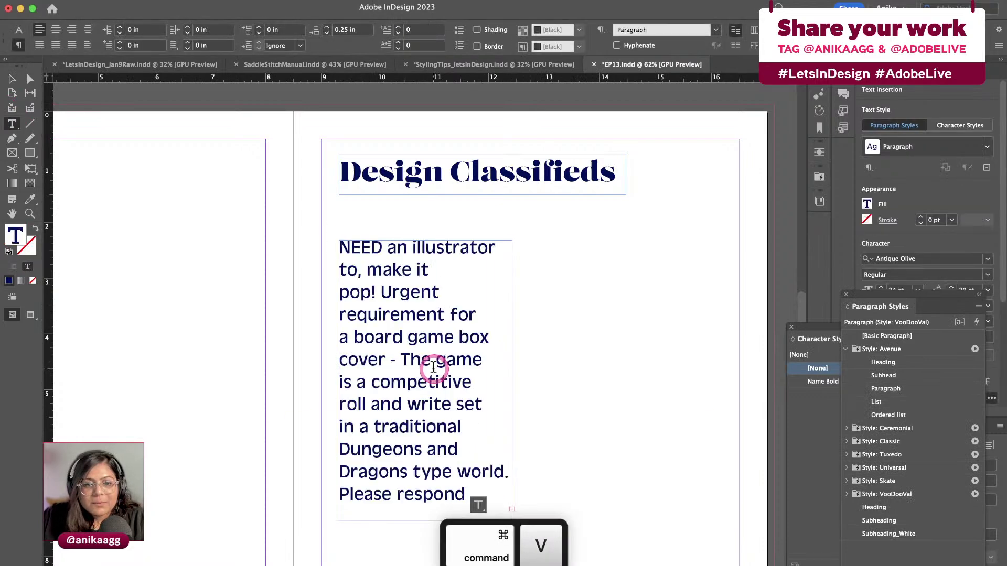
key("Escape")
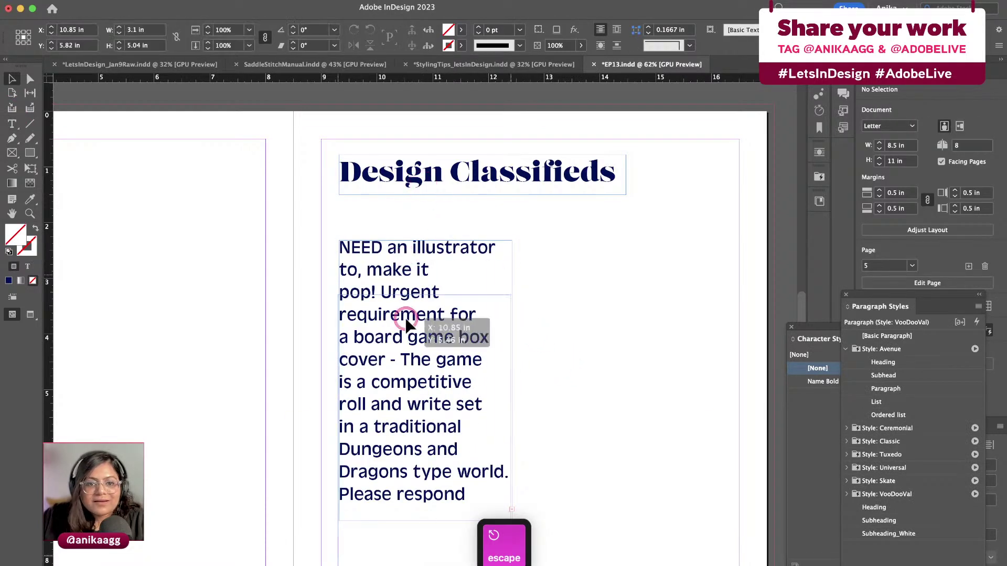
left_click_drag(408, 323, 411, 330)
left_click(529, 284)
left_click(719, 134)
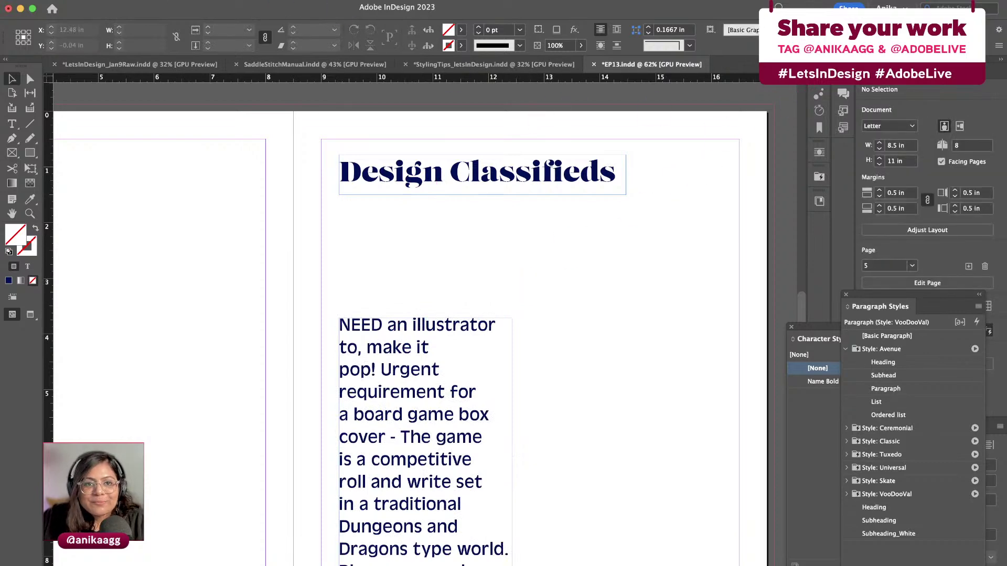
left_click(387, 74)
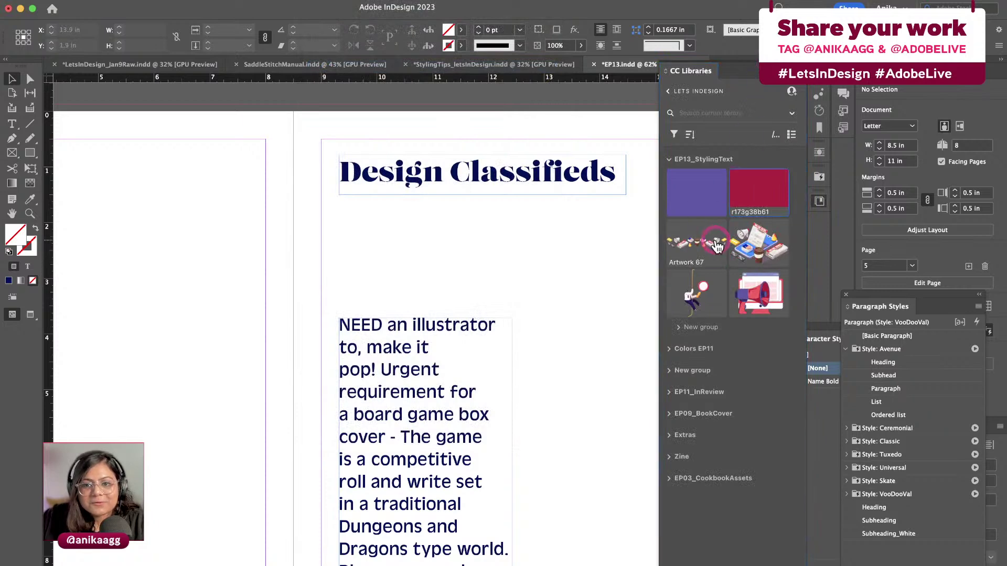
Place the Artwork 67 illustration banner below the heading and centre it across page 5
left_click_drag(718, 241, 737, 332)
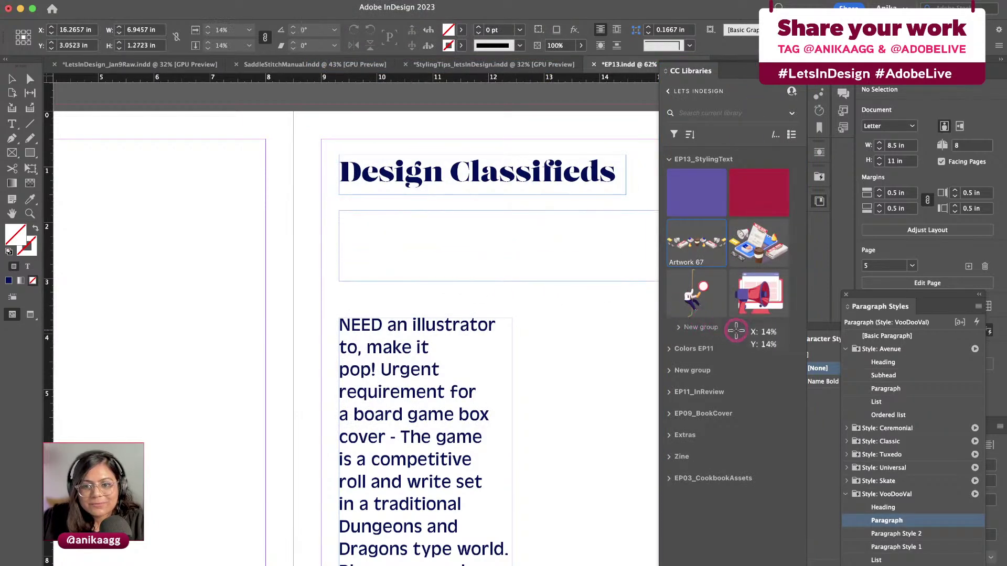
left_click(647, 157)
left_click_drag(621, 254, 587, 260)
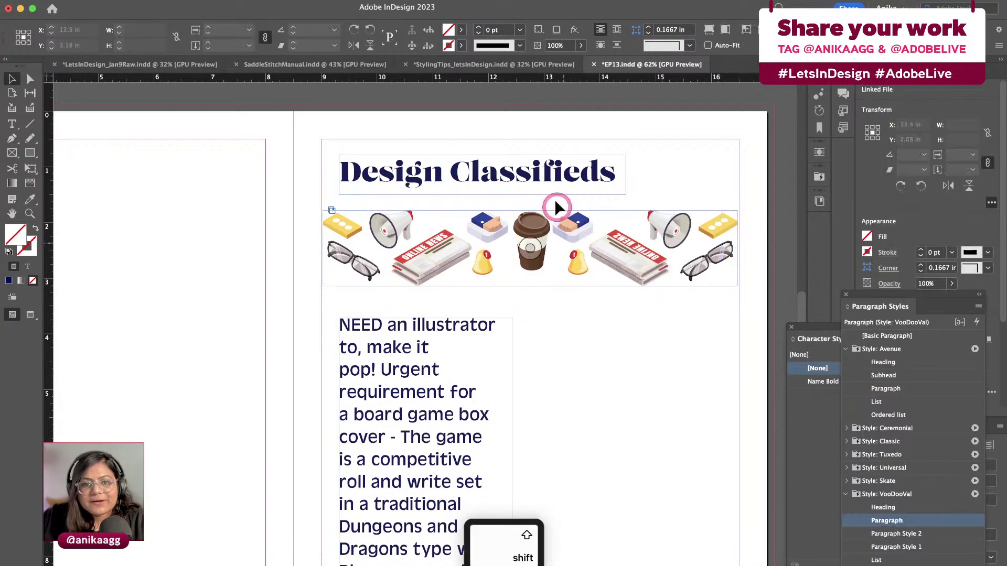
Move the Design Classifieds heading frame left, checking in Preview that it aligns with the banner
left_click(499, 179)
left_click_drag(499, 178, 500, 180)
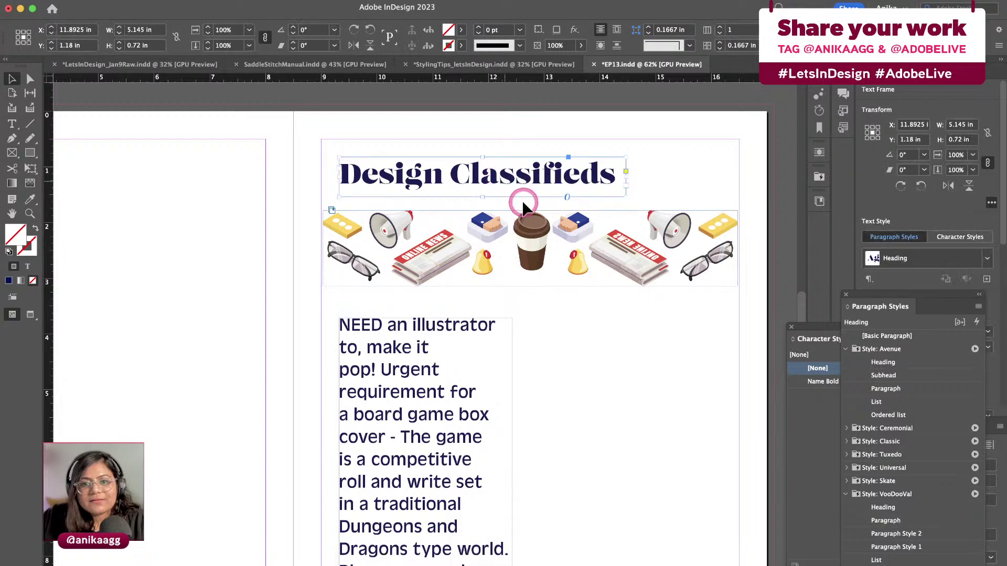
left_click(593, 402)
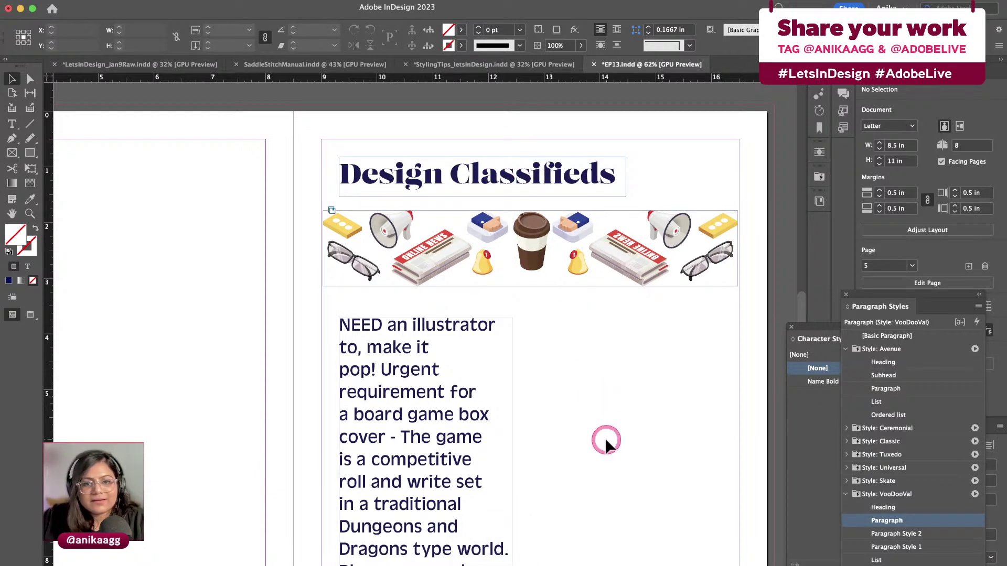
key("w")
key("w")
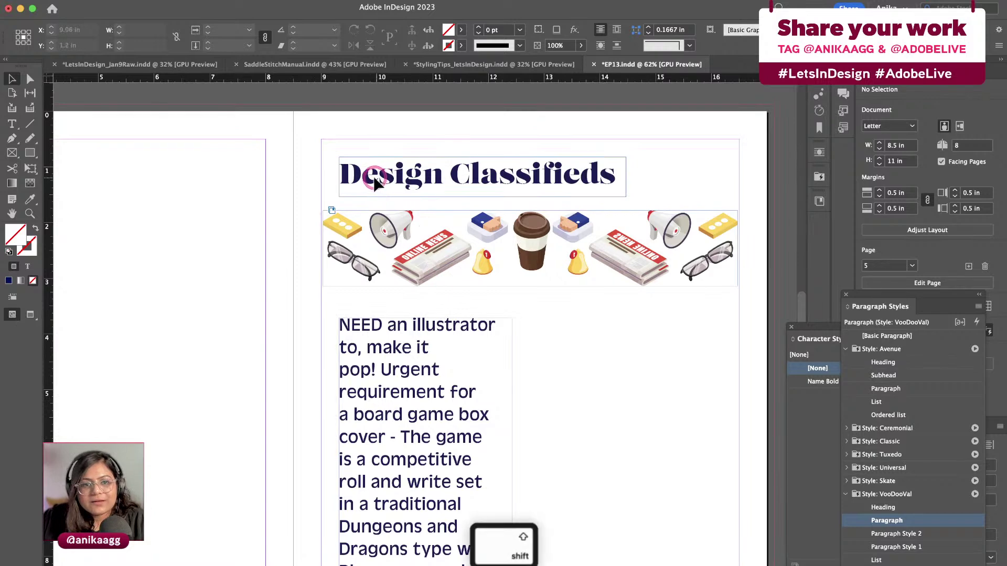
left_click_drag(378, 178, 362, 178)
key("w")
left_click(543, 398)
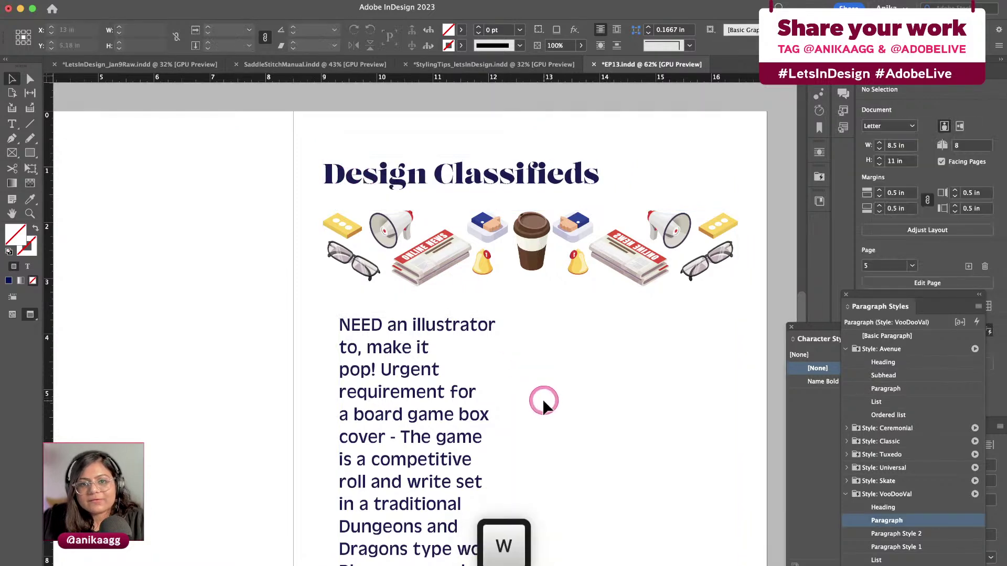
key("super+minus")
key("super+minus")
key("super+minus")
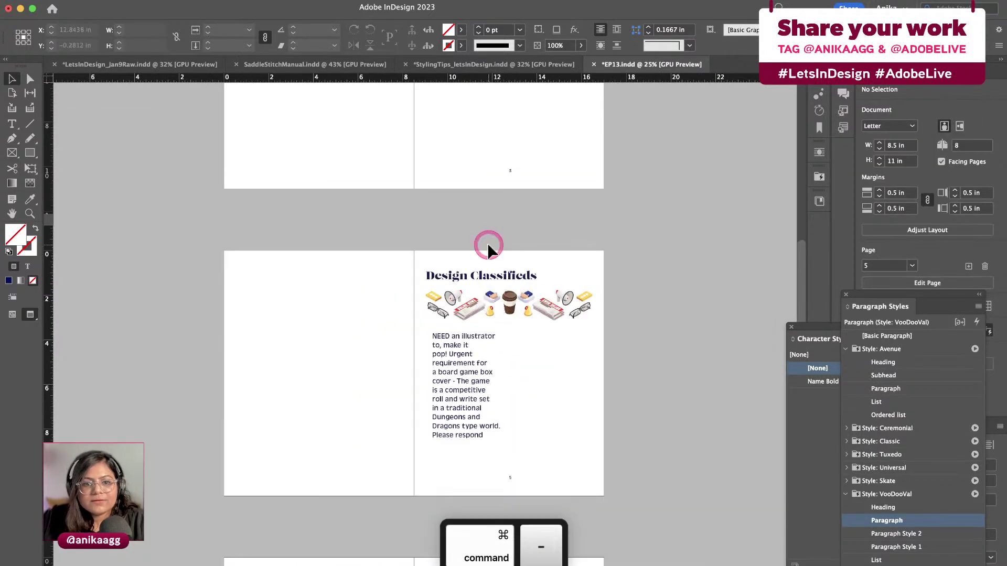
Select the ad text frame, check its paragraph style list, and float the Paragraph Styles panel beside the page
left_click(472, 390)
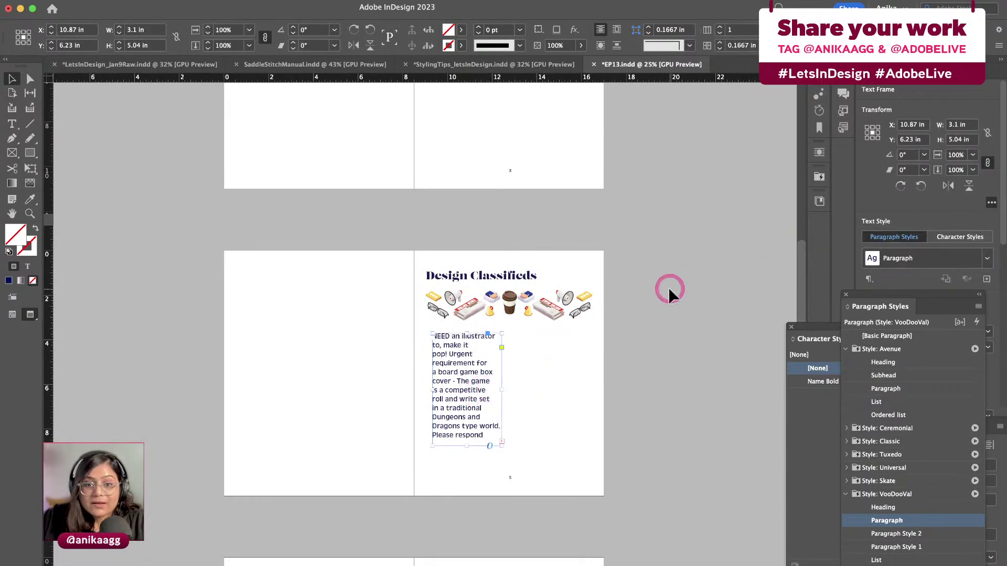
key("super+equal")
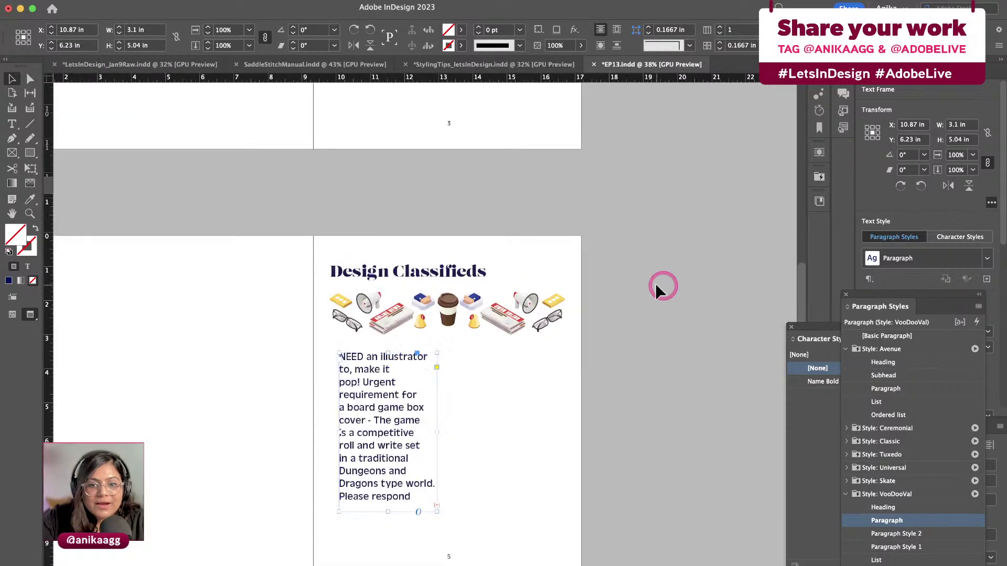
key("super+equal")
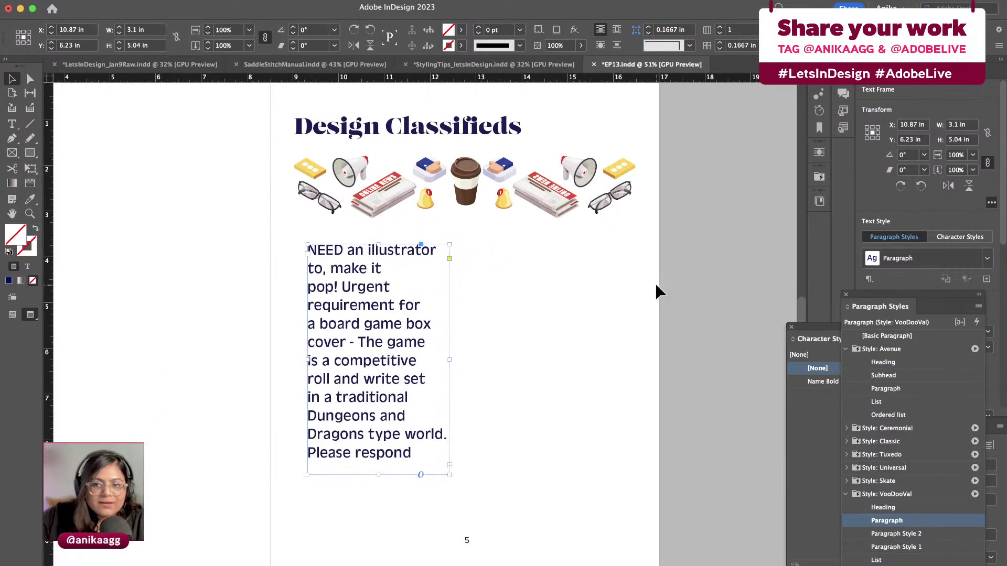
left_click(976, 253)
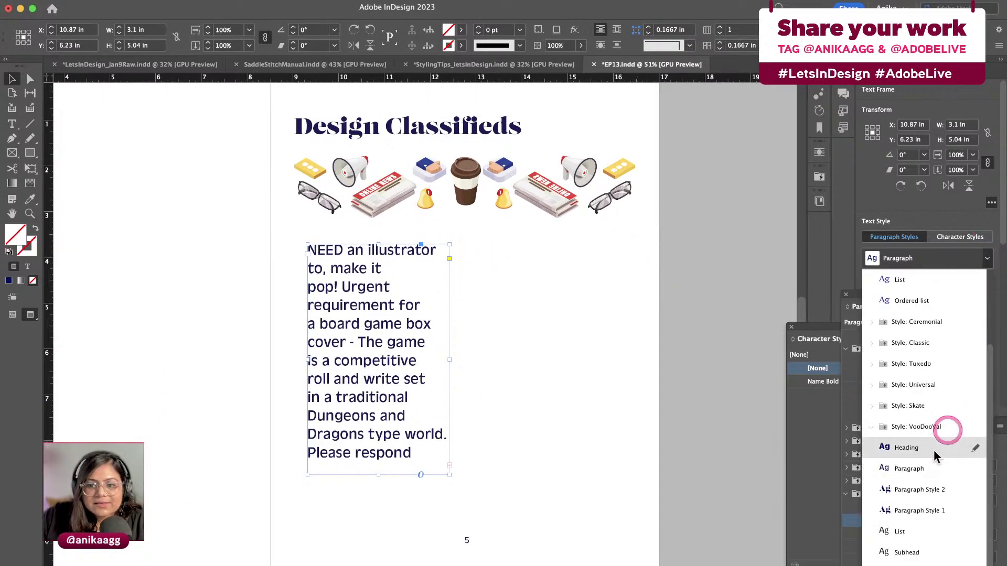
scroll(933, 471, "down", 3)
left_click(984, 259)
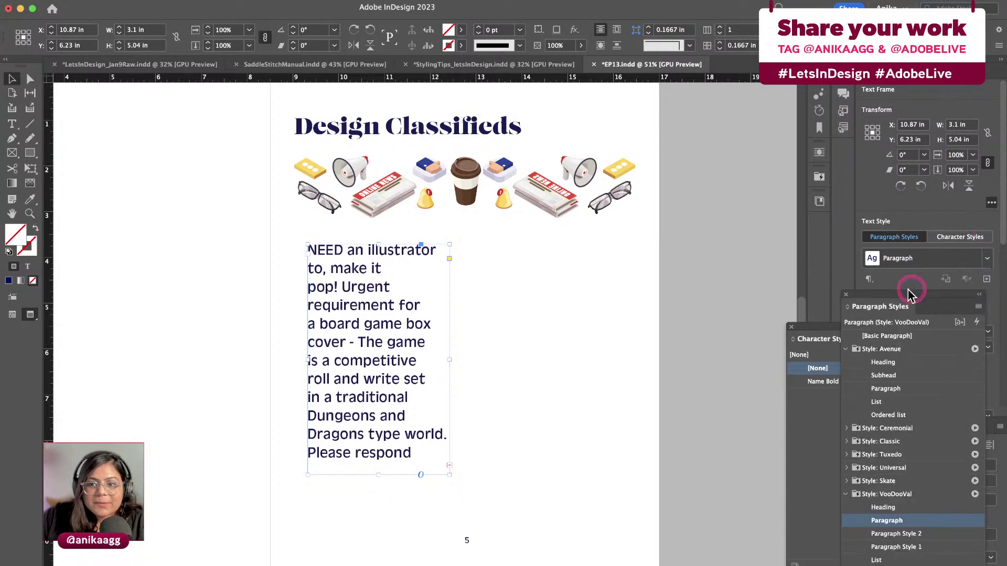
left_click_drag(870, 297, 671, 131)
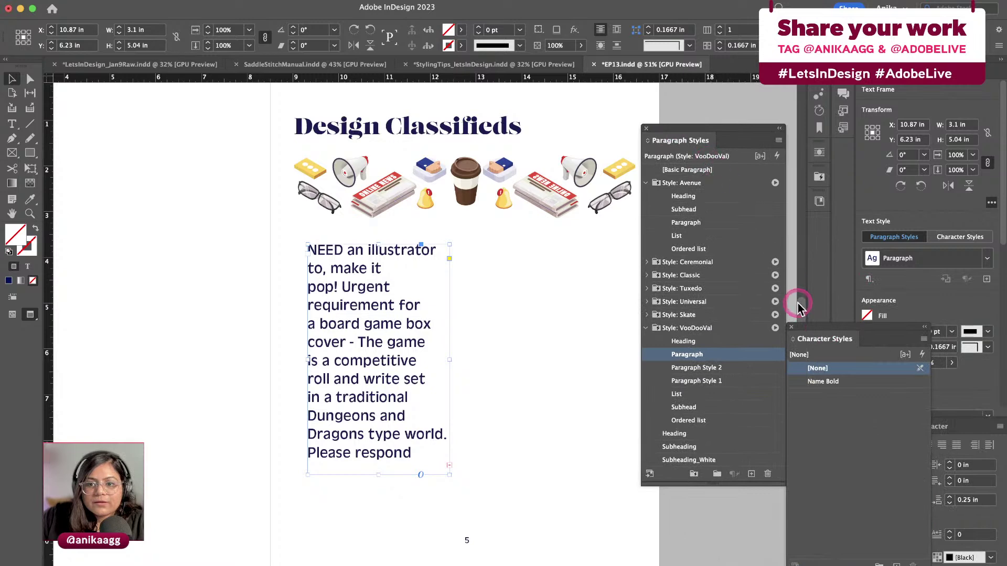
Group Character Styles with the Paragraph Styles panel and set the ad text to 14 pt
left_click_drag(814, 339, 760, 80)
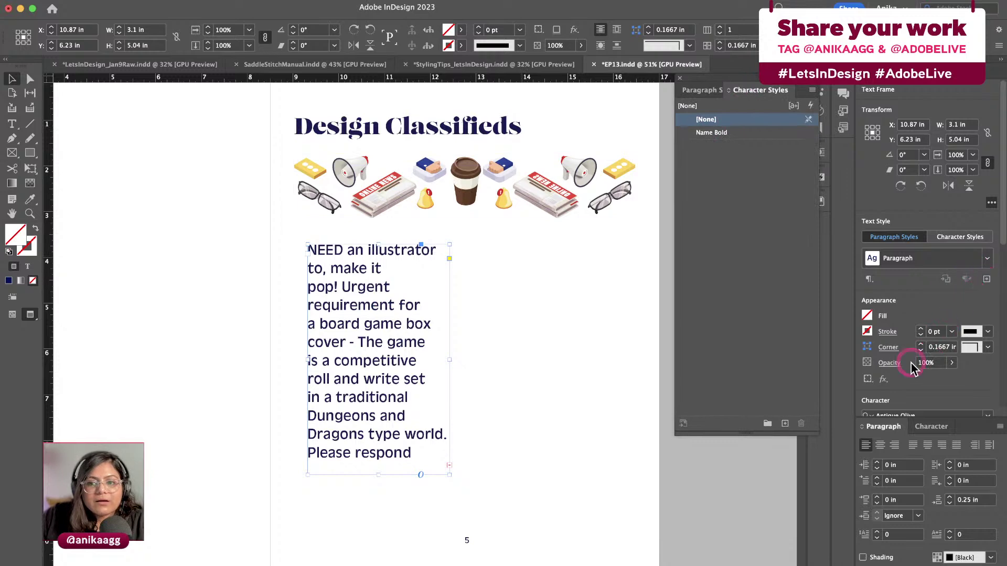
scroll(913, 323, "down", 3)
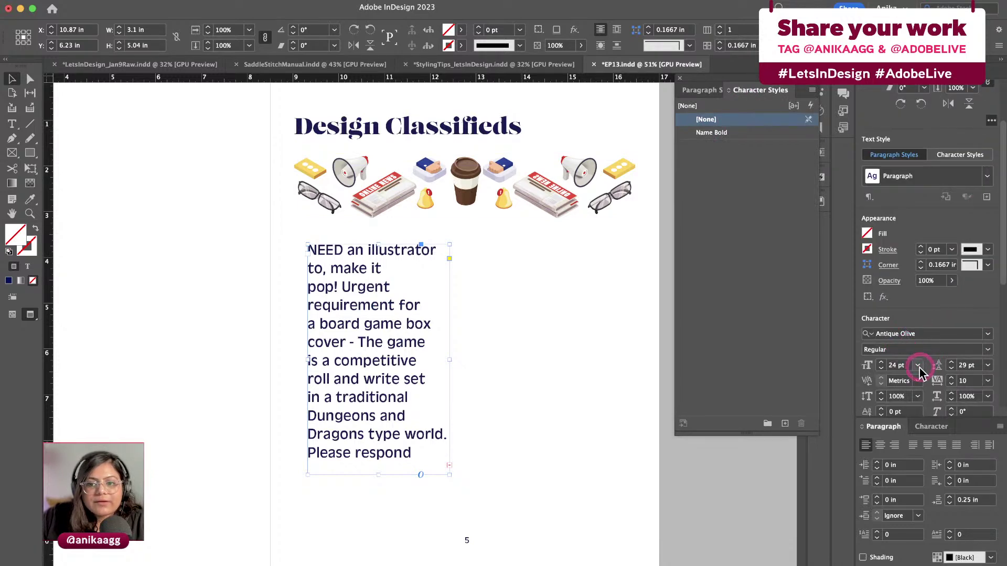
left_click(917, 365)
left_click(911, 478)
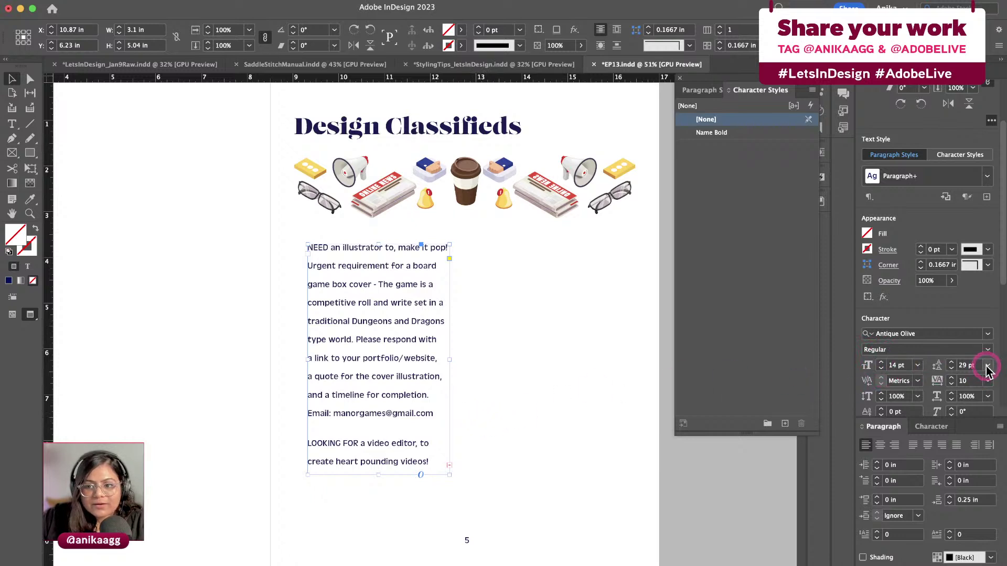
Set the classified ad text leading to 18 pt
left_click(965, 366)
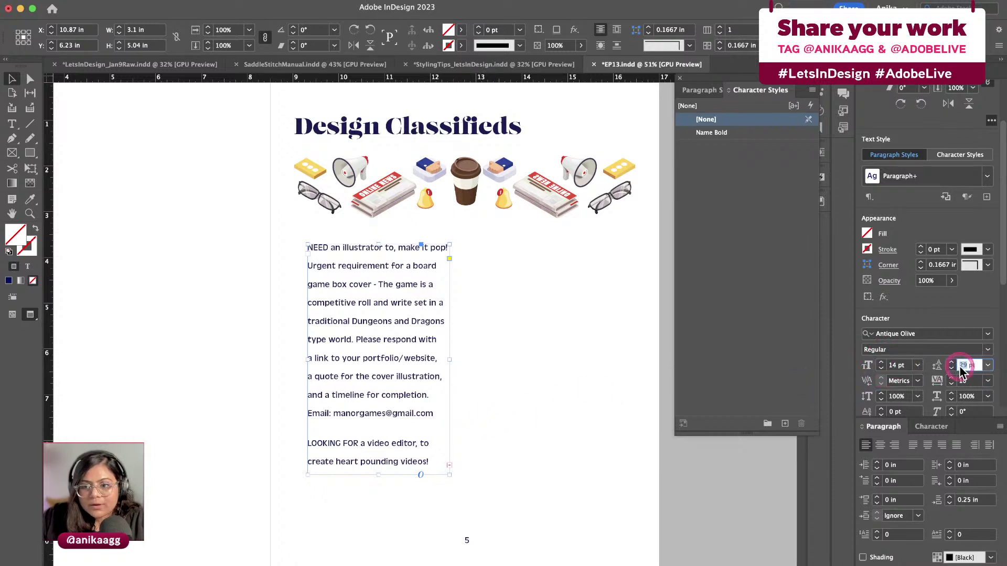
type("18")
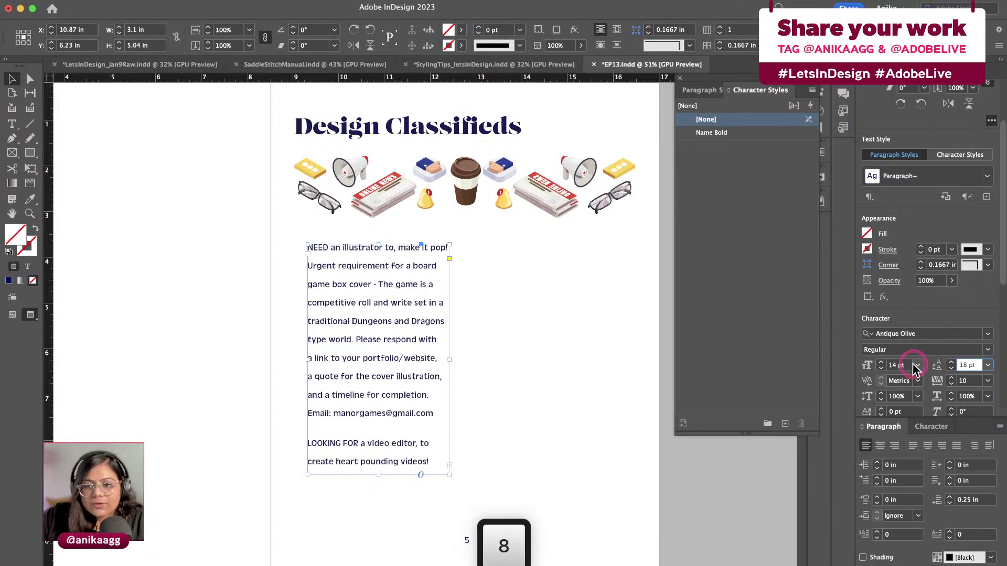
left_click(912, 367)
left_click(491, 323)
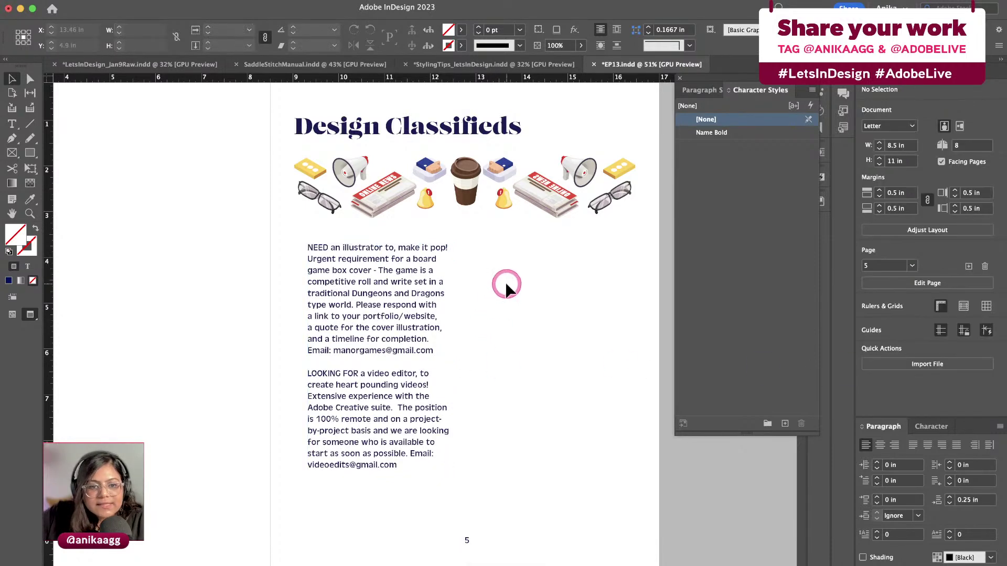
Try narrowing the ad text frame from its right edge, then undo it
left_click(438, 306)
left_click_drag(457, 360, 446, 360)
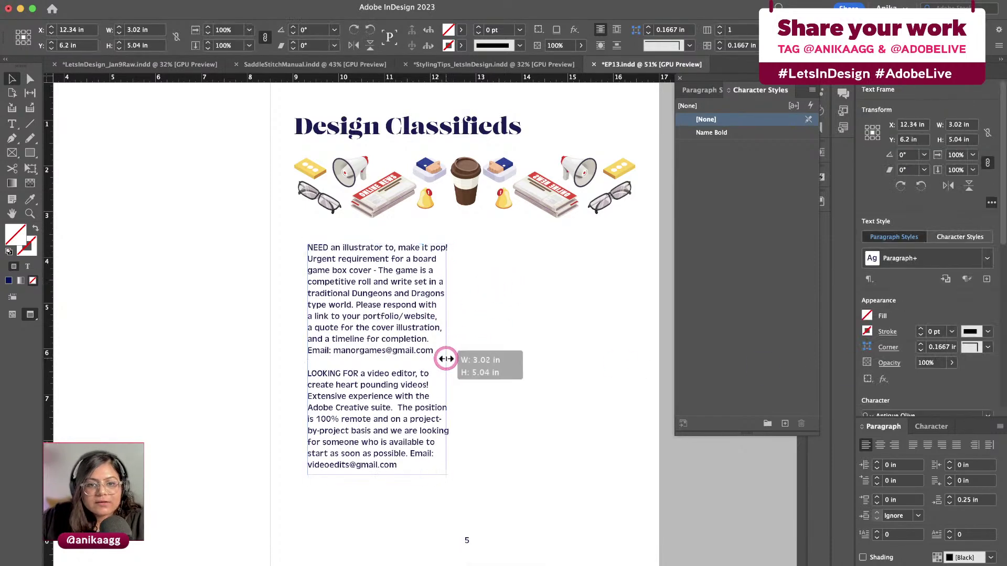
left_click(473, 352)
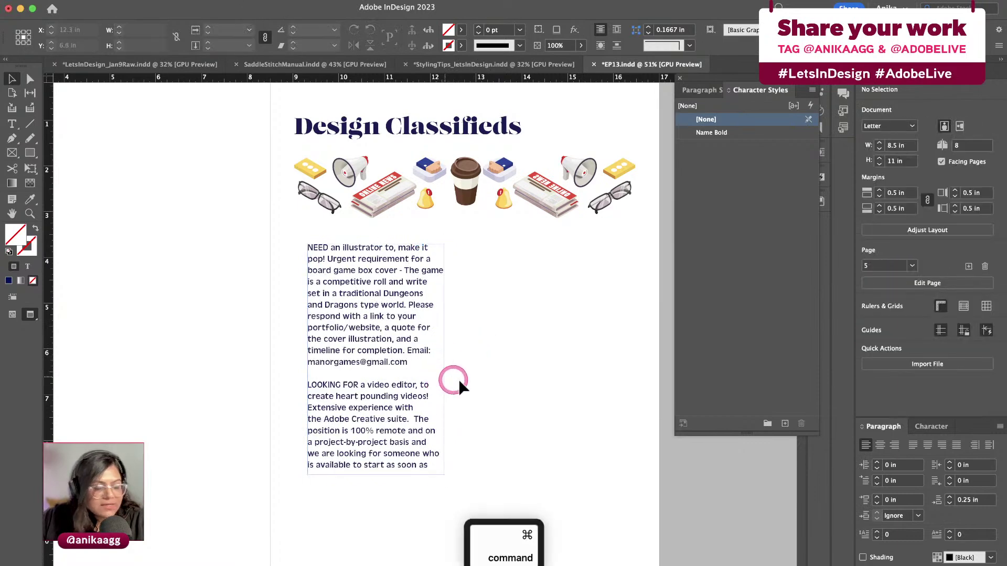
key("super+z")
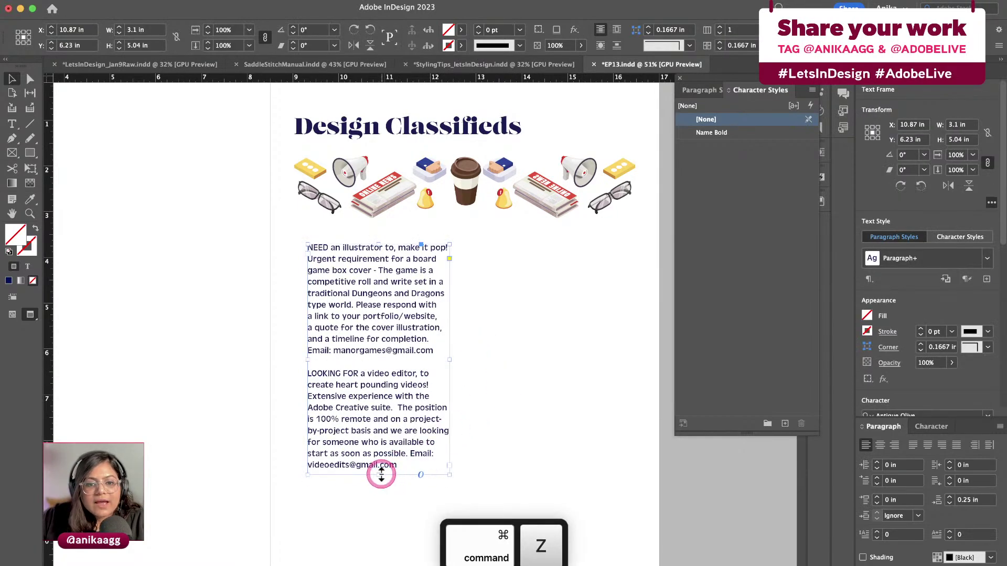
Move the ad text frame left so it lines up with the heading and banner
left_click(383, 474)
left_click_drag(411, 416, 399, 419)
key("w")
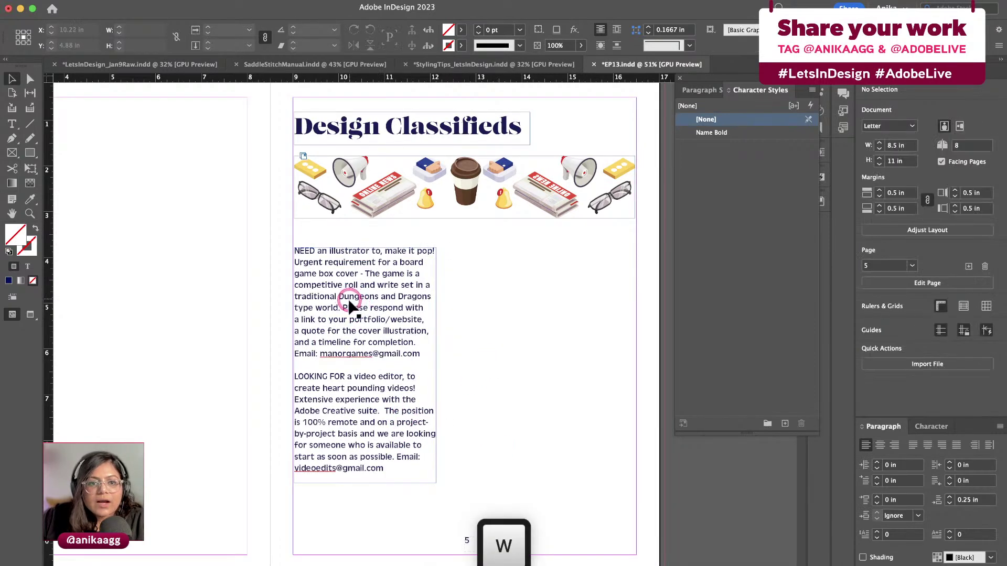
left_click(493, 367)
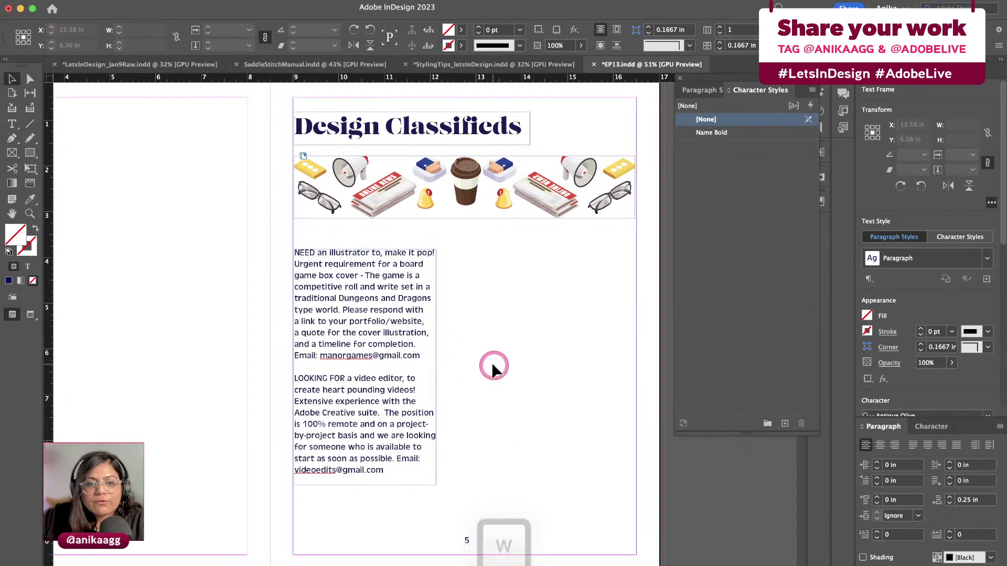
Try 11 pt for the ad text, then undo to keep it at 14 pt
left_click(402, 309)
scroll(917, 378, "down", 3)
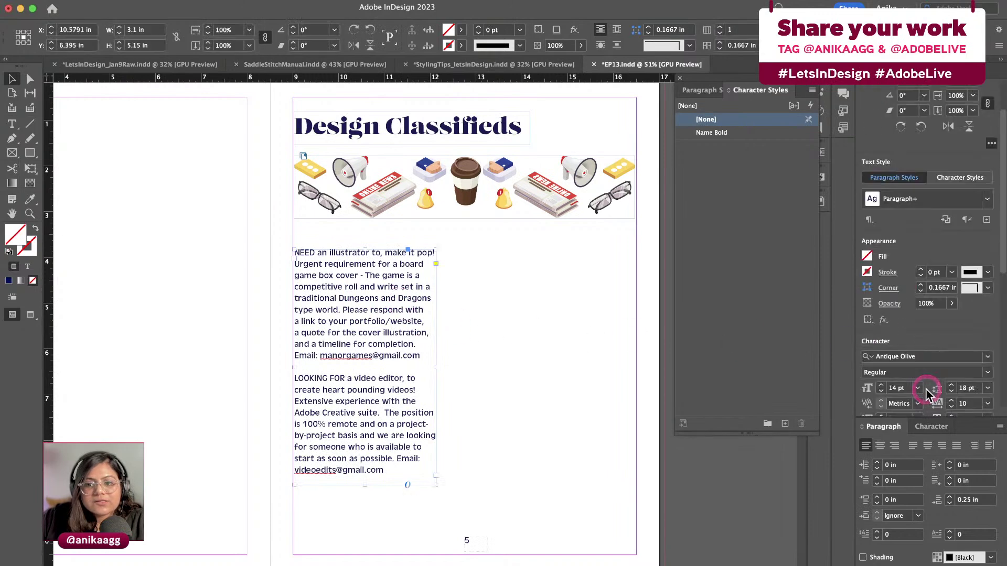
left_click(917, 388)
left_click(916, 471)
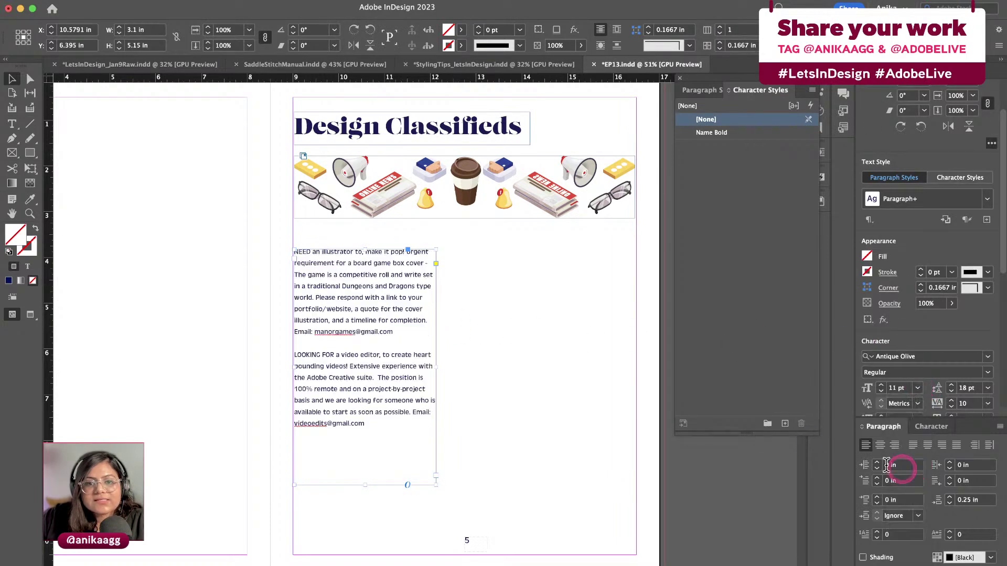
left_click(517, 319)
key("super+z")
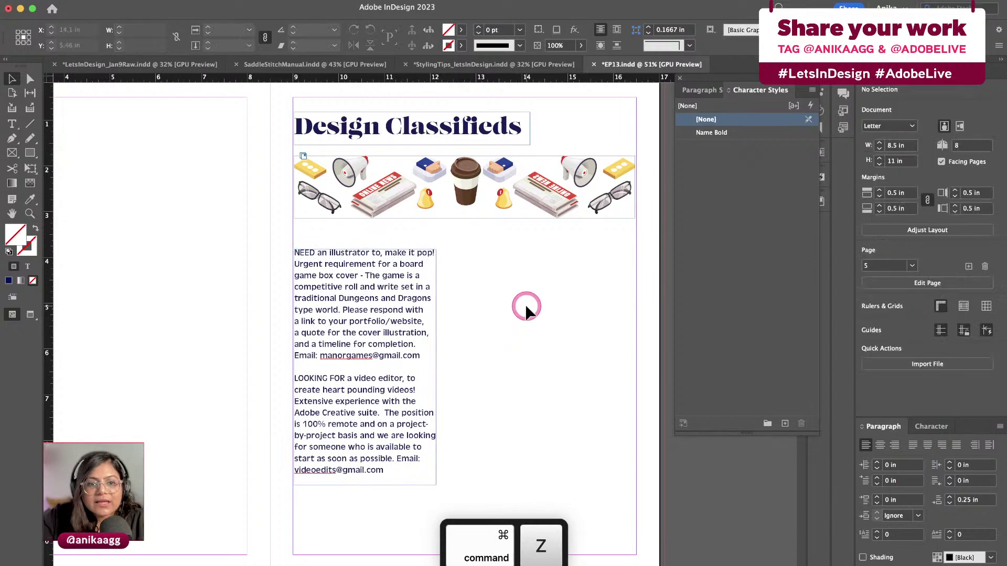
scroll(533, 299, "up", 3)
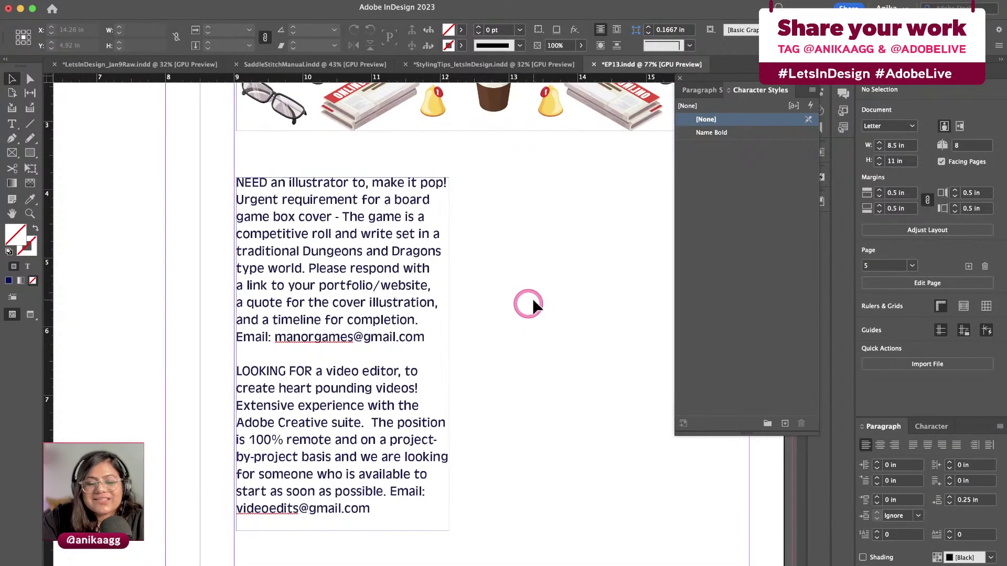
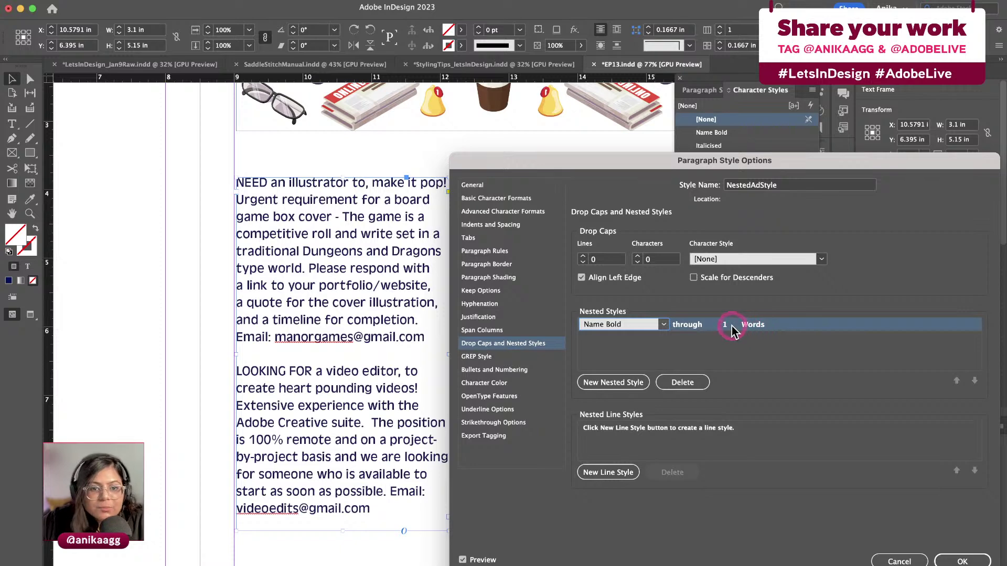
Add a second nested style after Name Bold, left as [None] through 1 Words
left_click(633, 383)
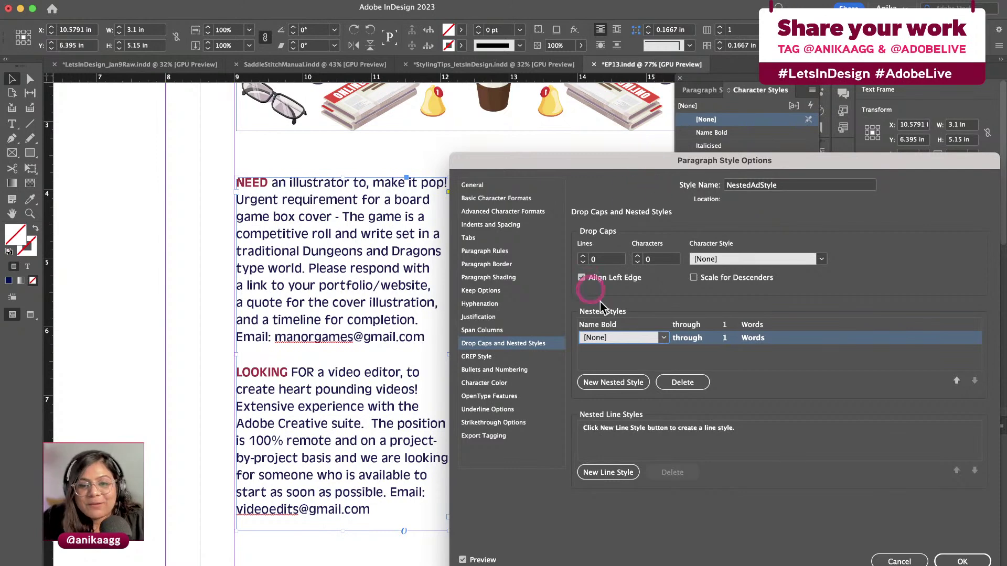
left_click(664, 338)
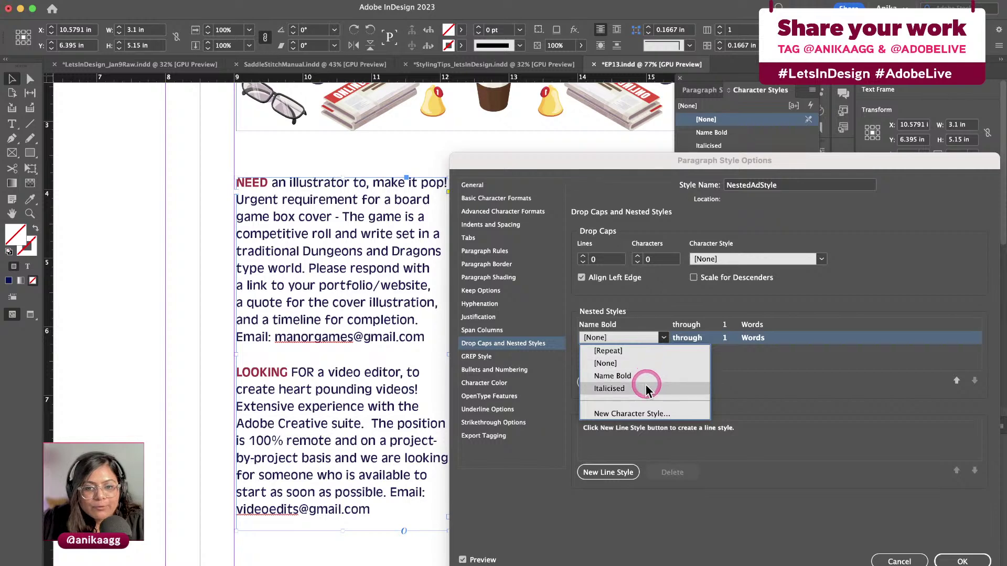
left_click(663, 338)
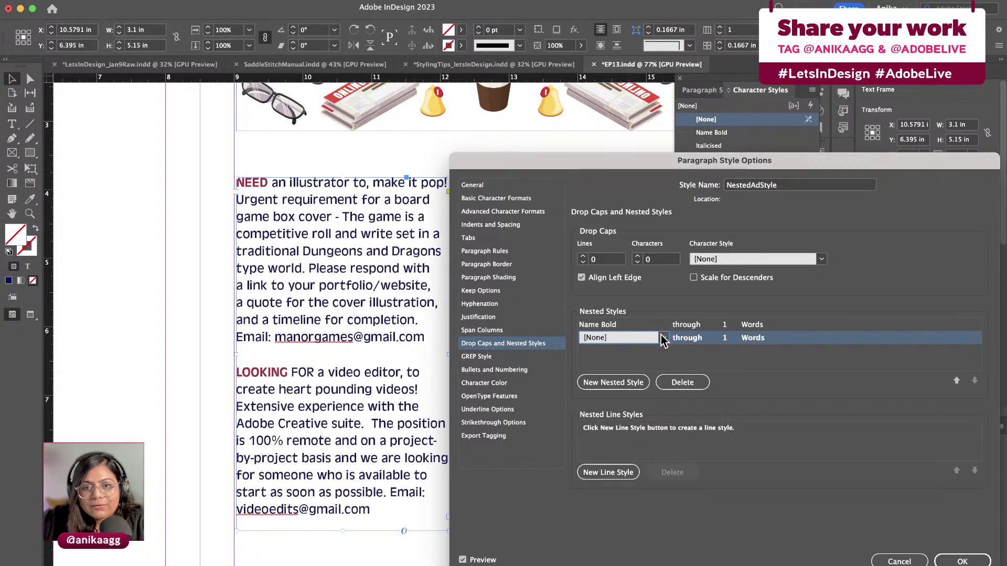
left_click(511, 198)
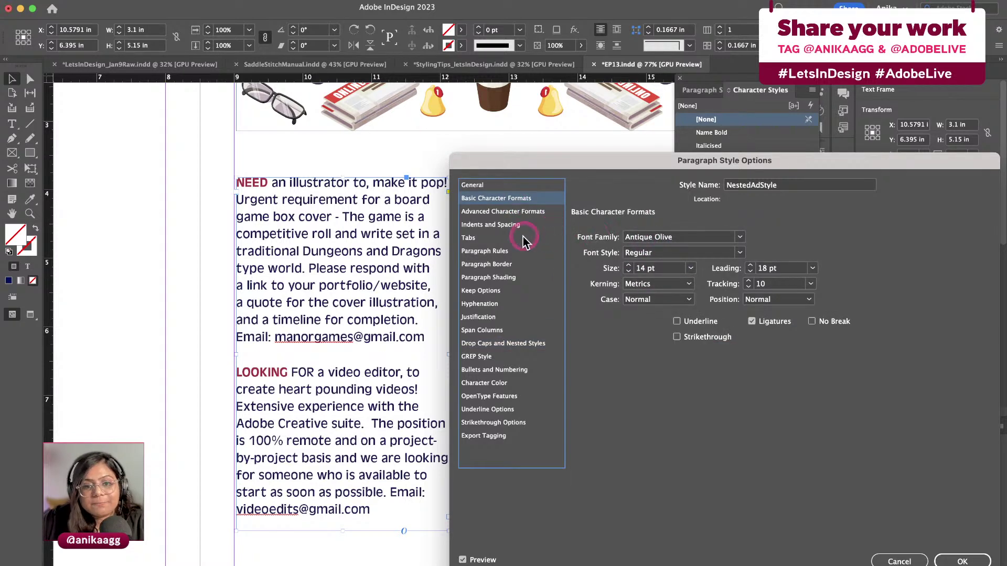
left_click(503, 343)
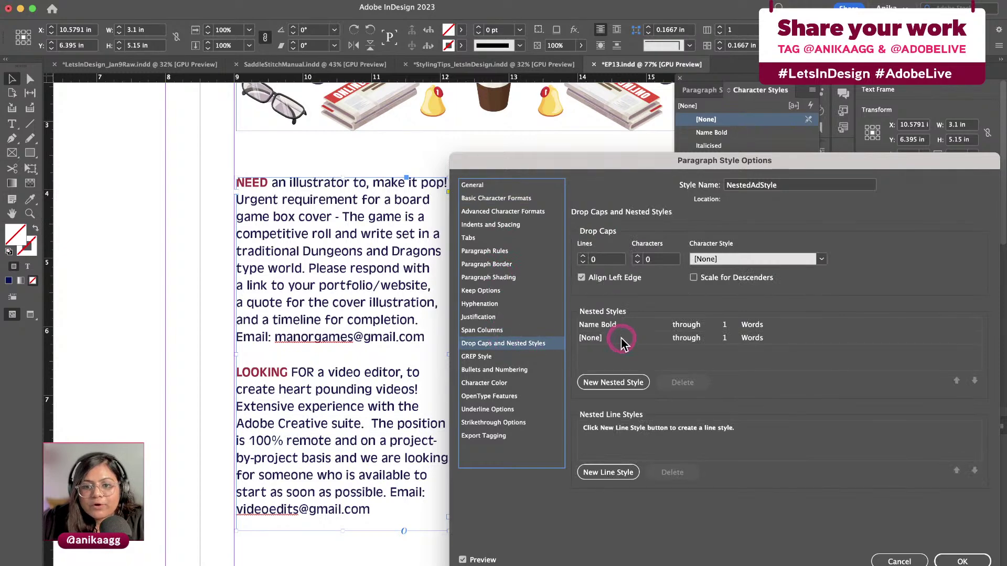
left_click(624, 339)
left_click_drag(636, 171, 687, 176)
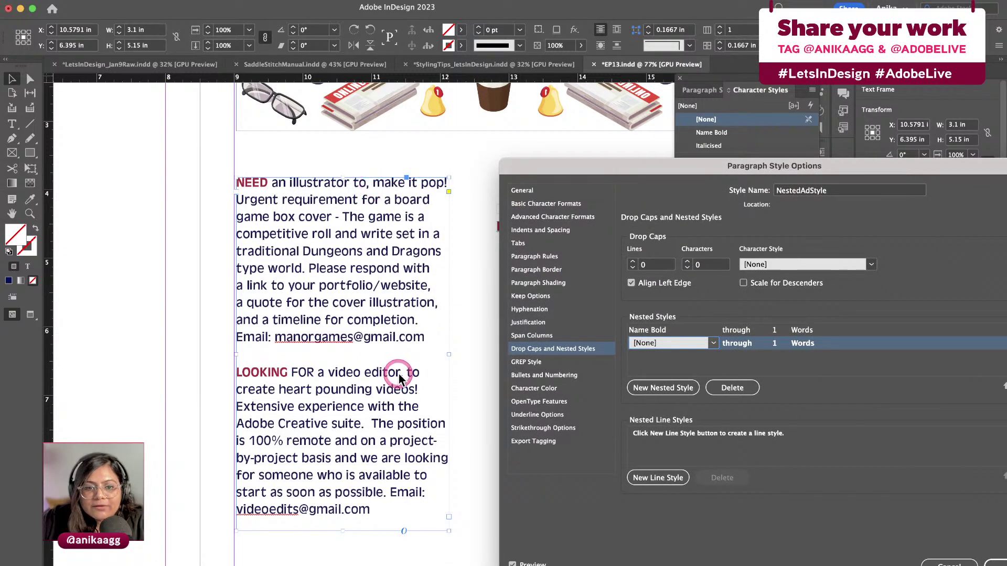
End the second nested style at a comma and add a third: Italicised through 1 '!'
left_click(809, 344)
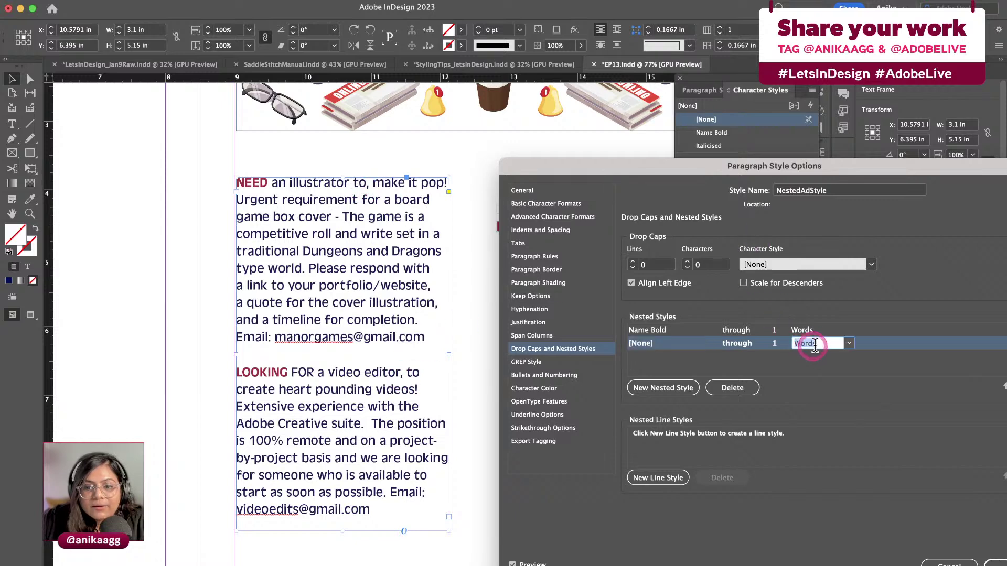
type(",")
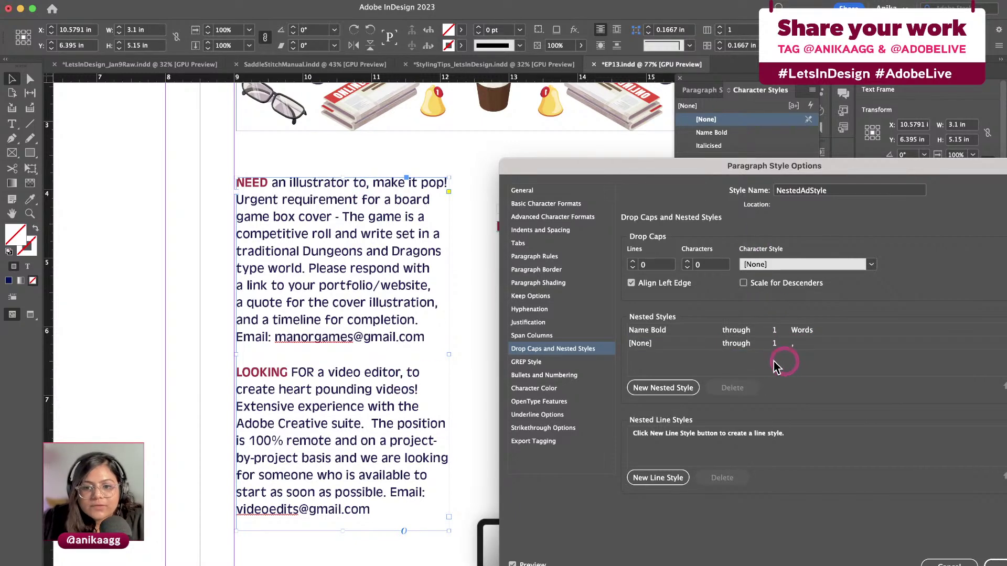
left_click(664, 387)
left_click(711, 356)
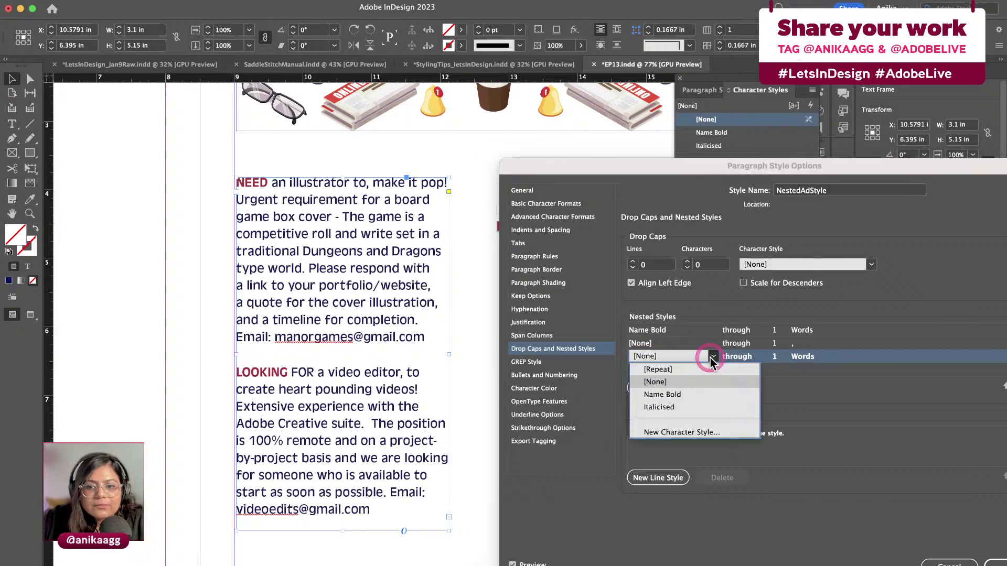
left_click(664, 401)
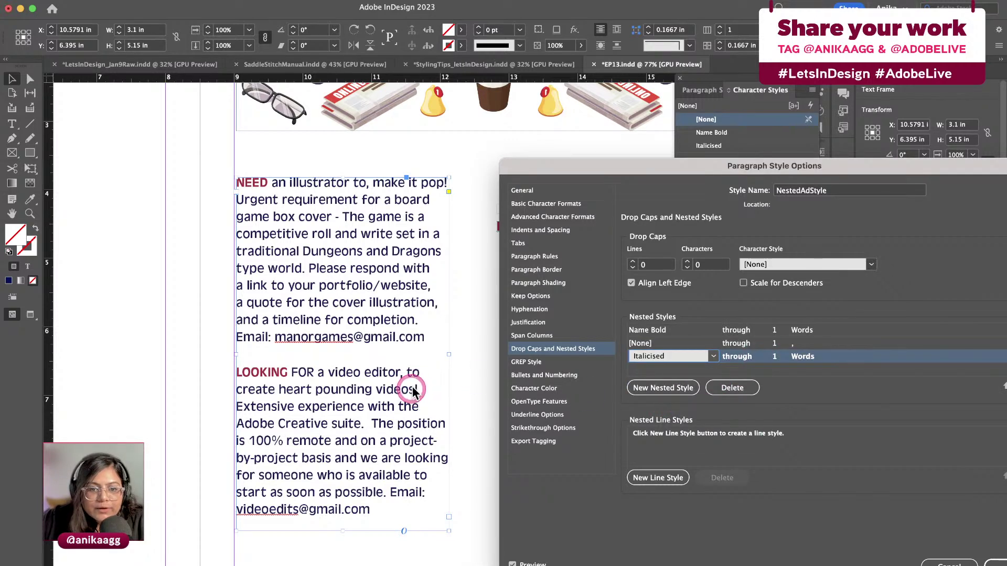
left_click(804, 357)
type("!")
left_click(796, 374)
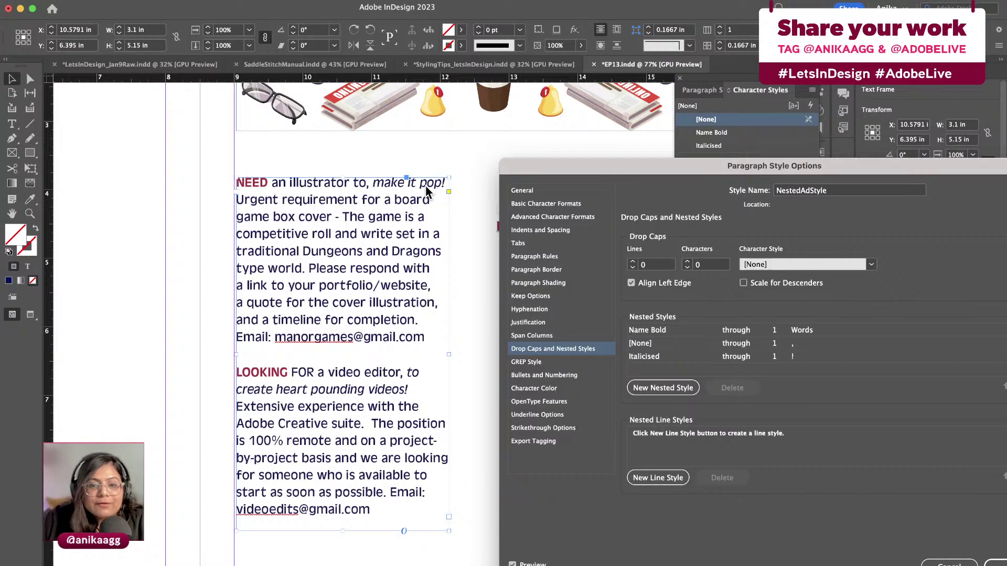
left_click(700, 367)
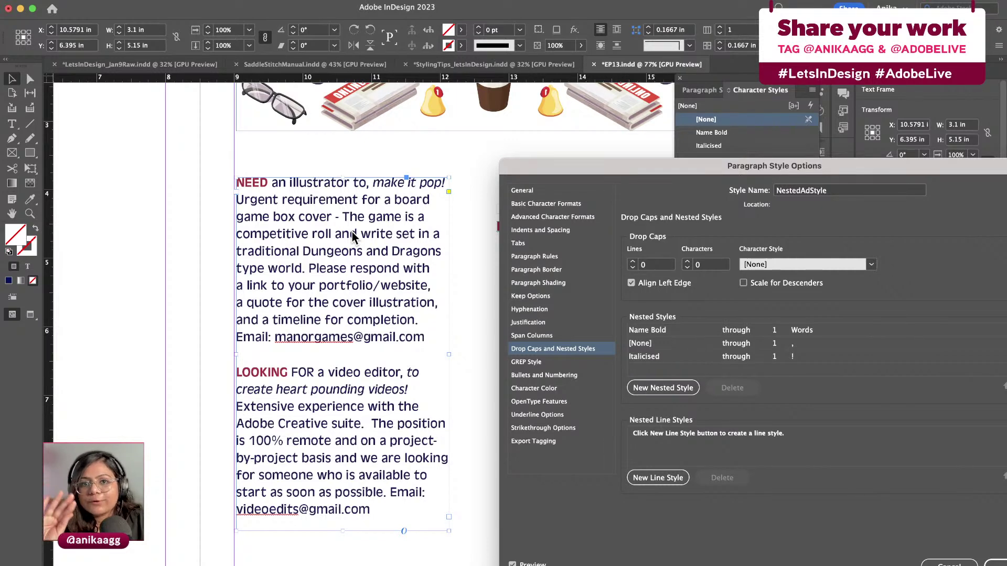
Add a fourth nested style set to [None] through 2 Sentences
left_click(650, 386)
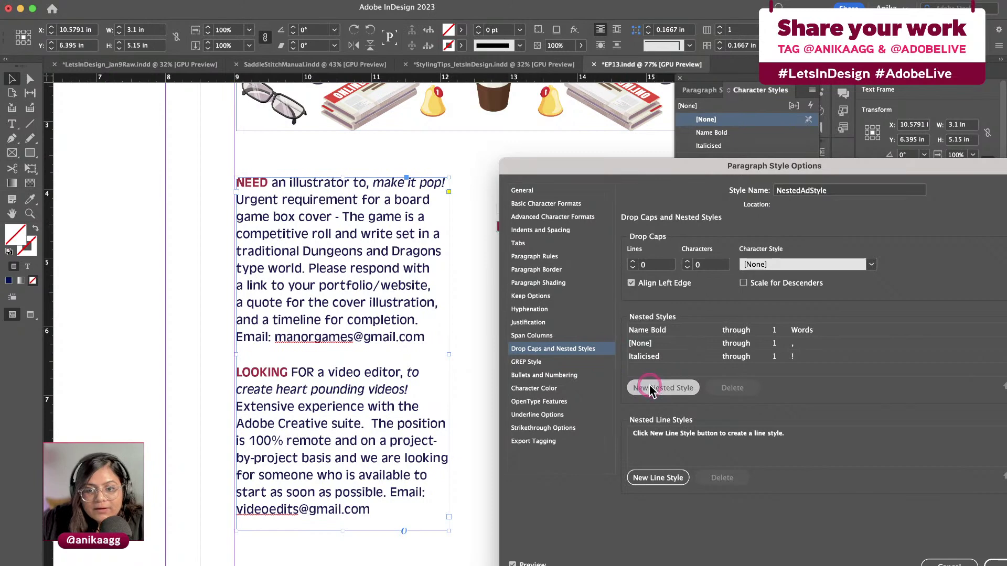
left_click(654, 368)
left_click(779, 370)
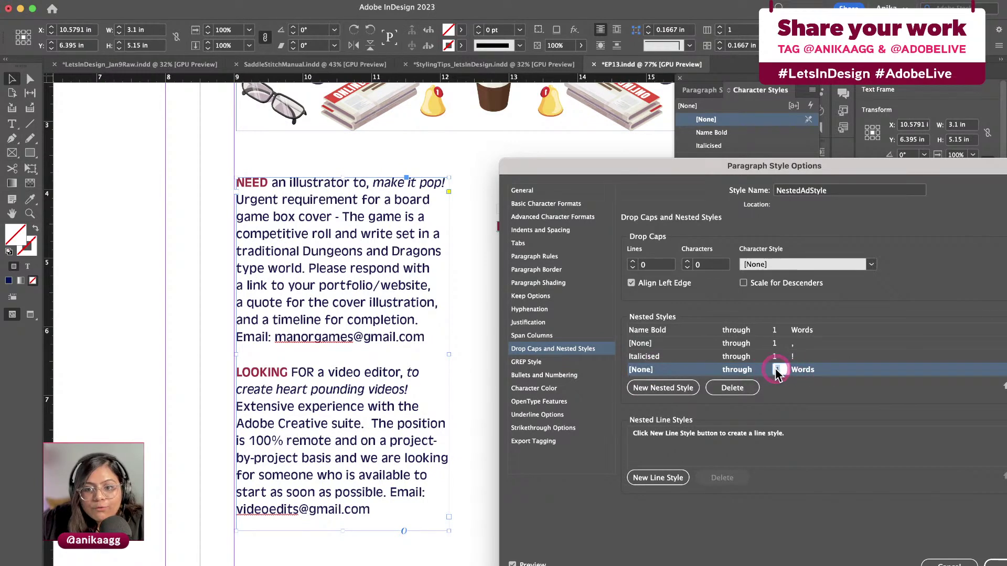
type("2")
left_click(805, 370)
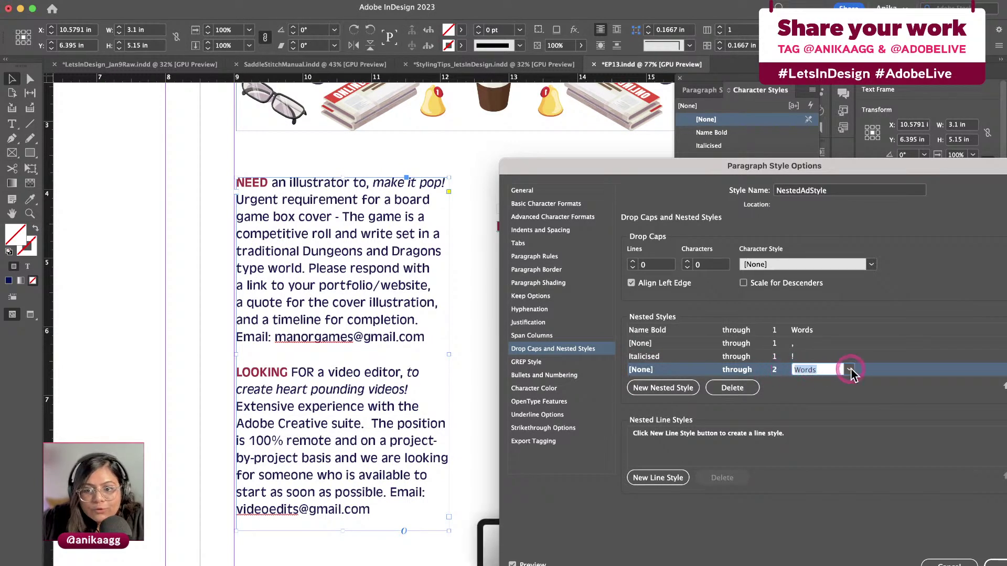
left_click(848, 370)
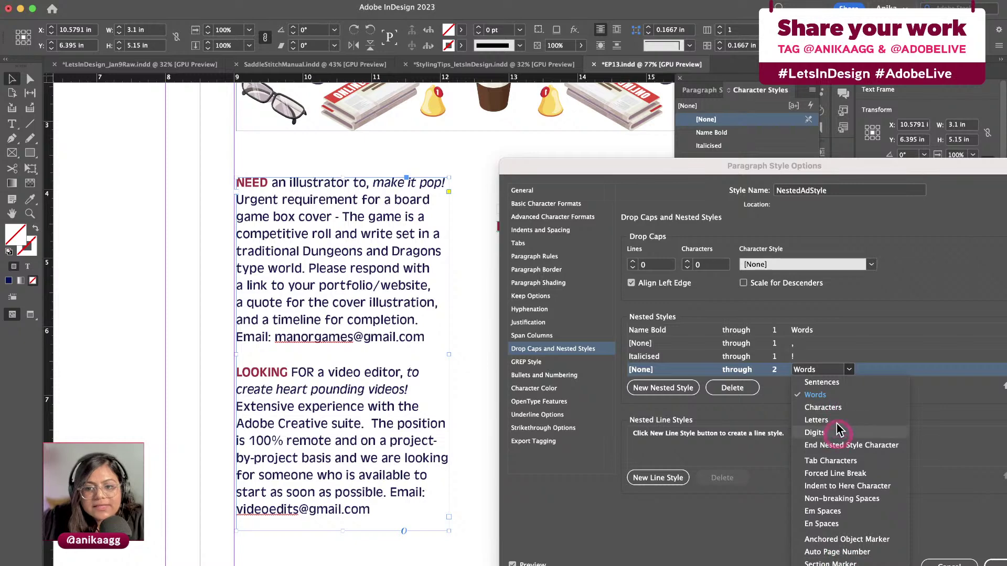
left_click(831, 382)
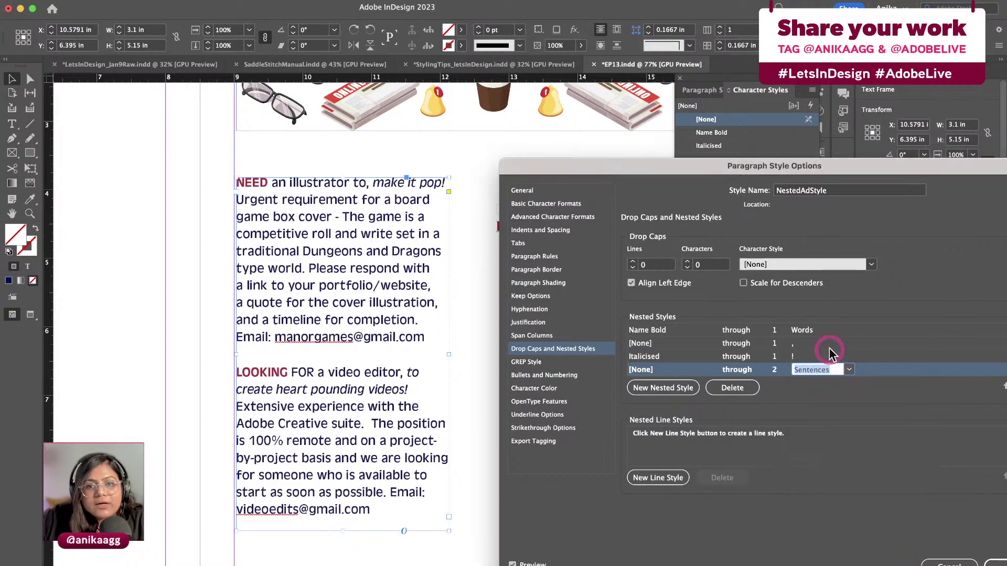
left_click(732, 388)
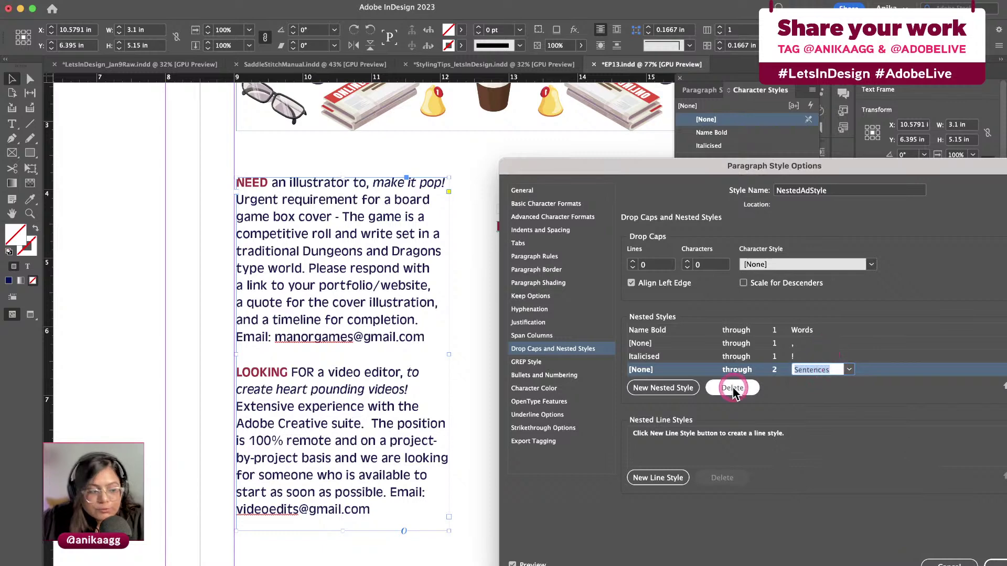
left_click(730, 393)
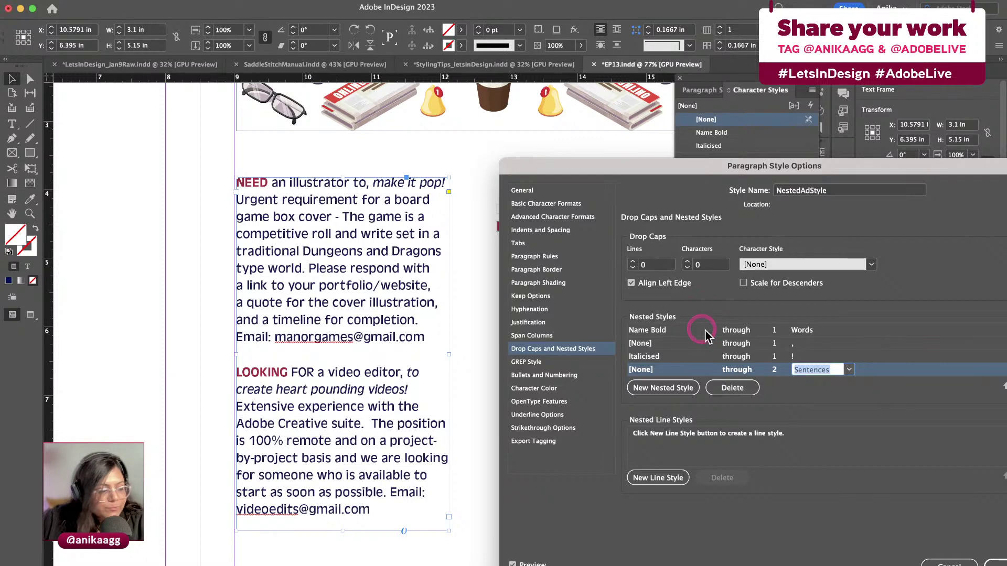
Add a fifth nested style: Name Bold through 1 ':'
left_click(661, 389)
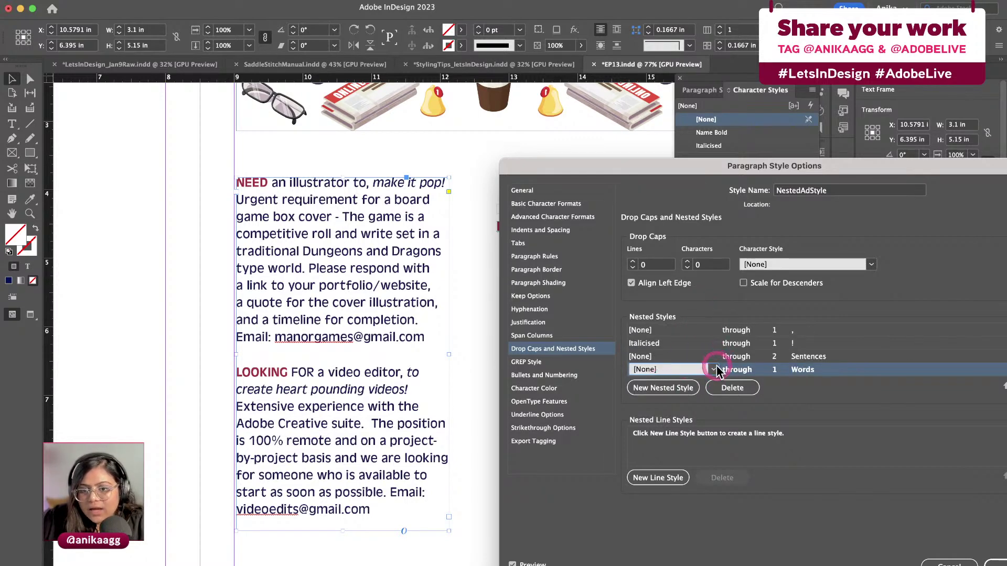
left_click(714, 370)
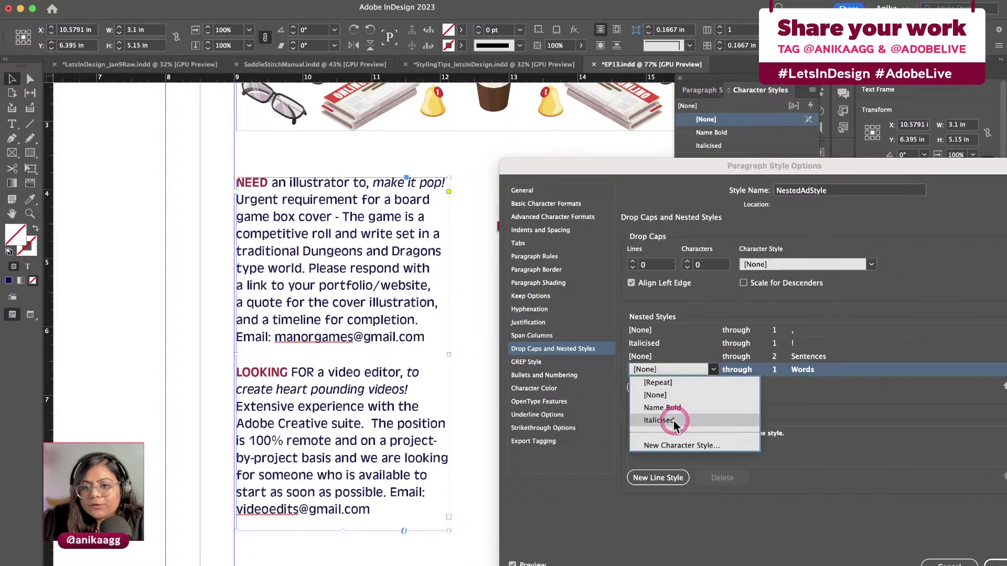
left_click(663, 408)
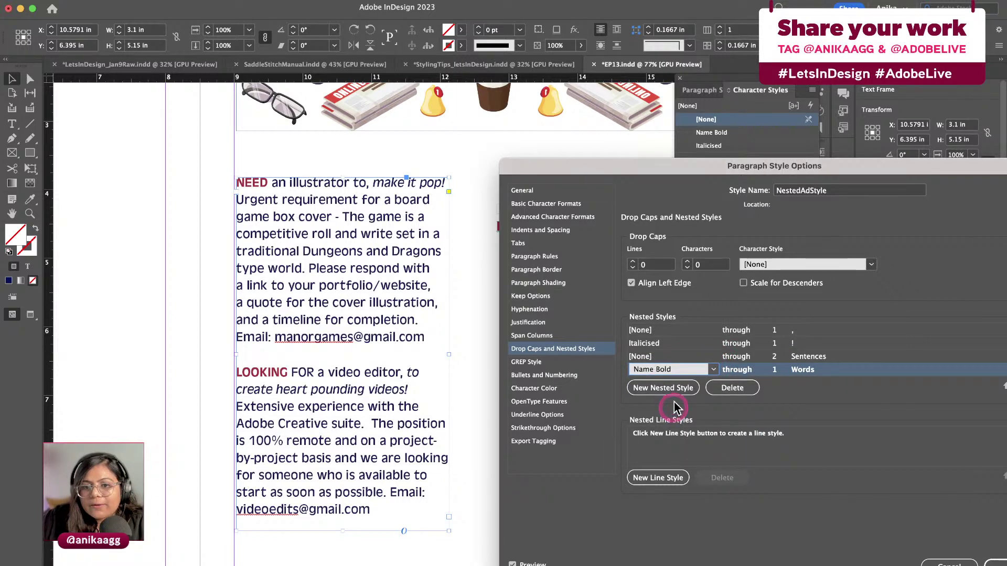
left_click(808, 372)
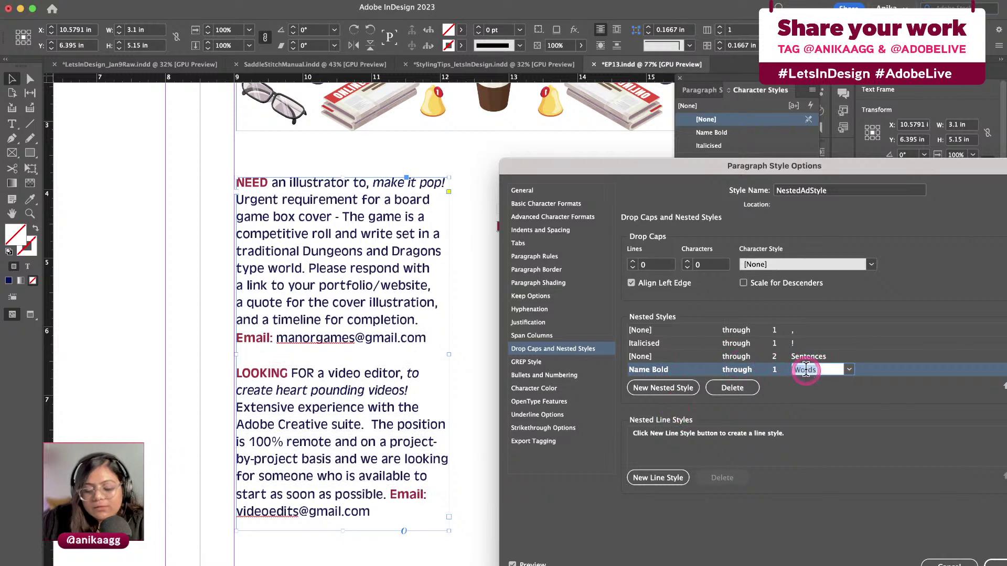
type(":")
left_click(756, 370)
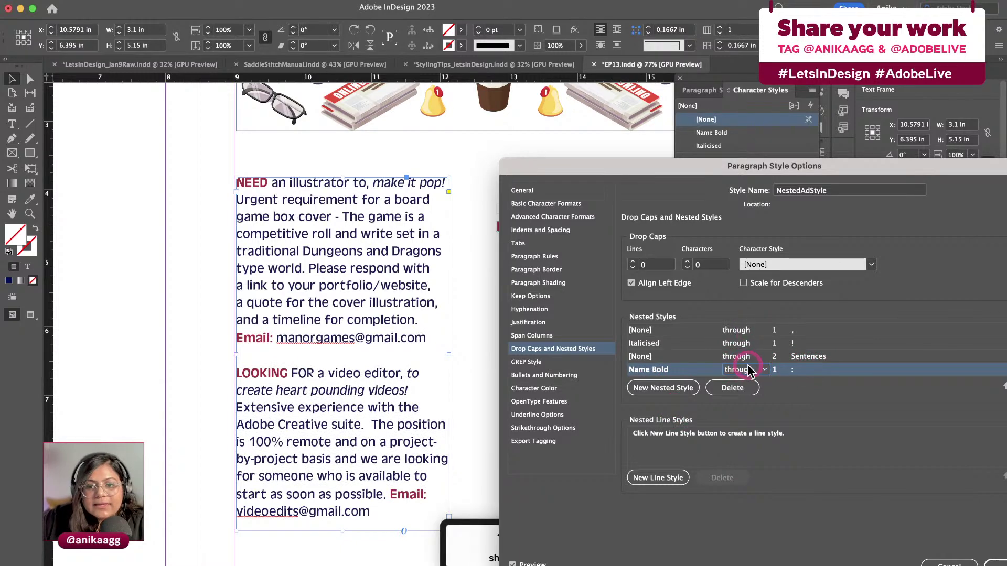
left_click(763, 370)
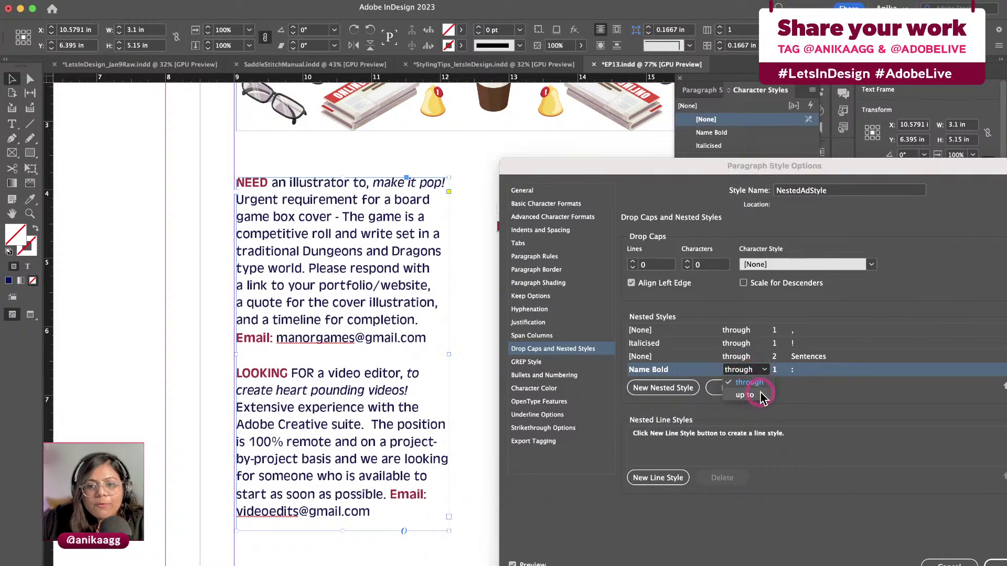
left_click(761, 391)
left_click(763, 370)
left_click(745, 360)
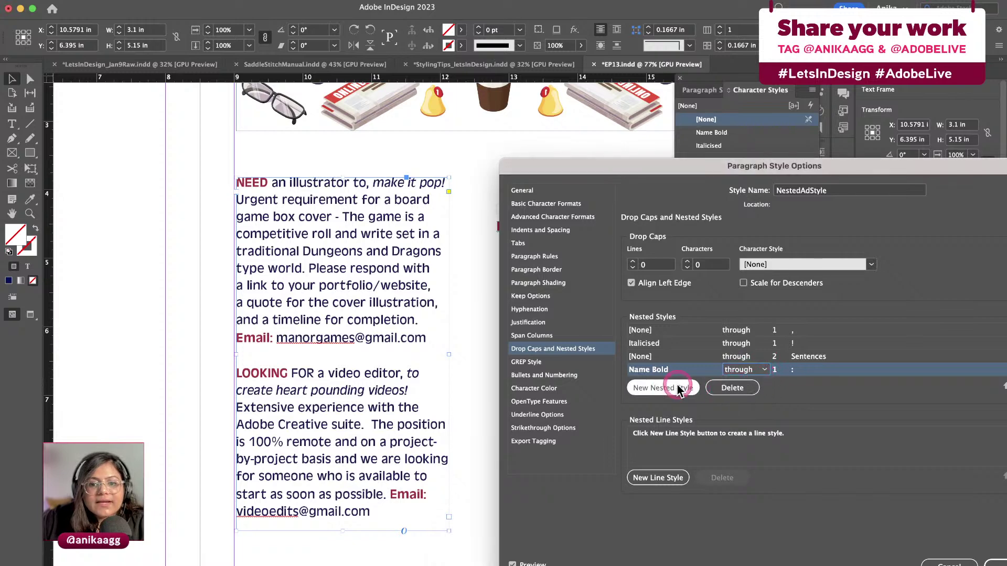
left_click(662, 388)
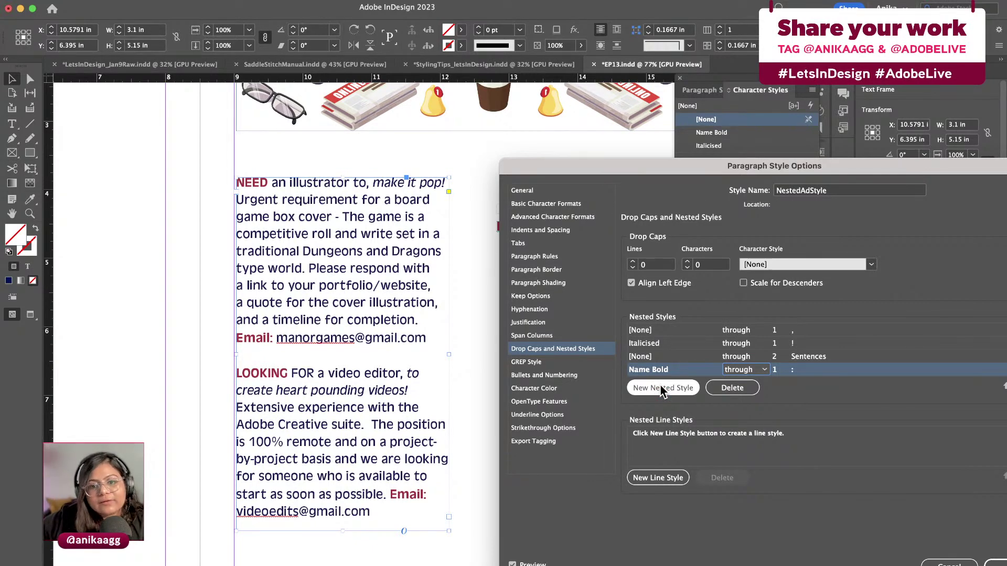
Add a final nested rule, keeping Name Bold applying through the colon
left_click(662, 389)
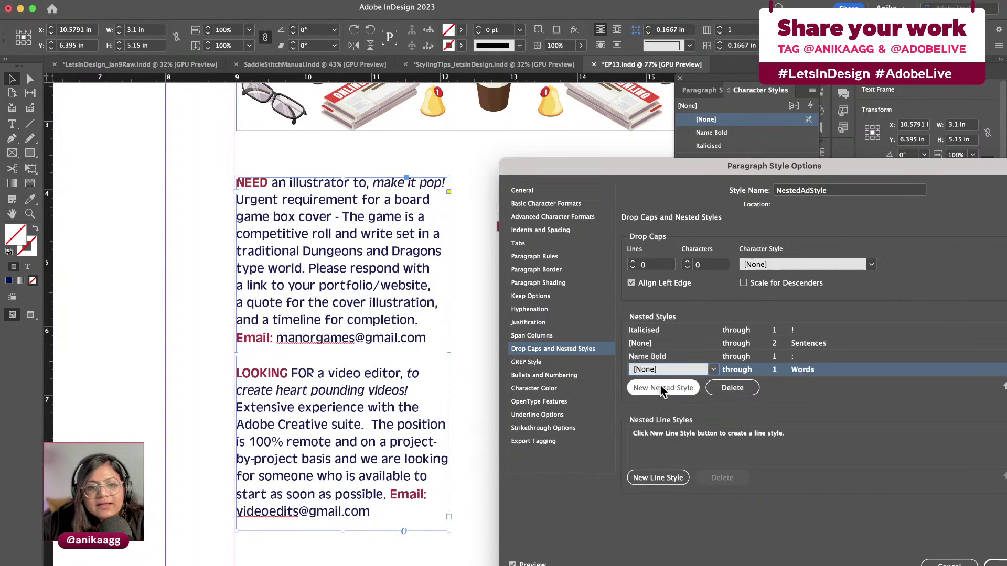
left_click(196, 327)
left_click(257, 345)
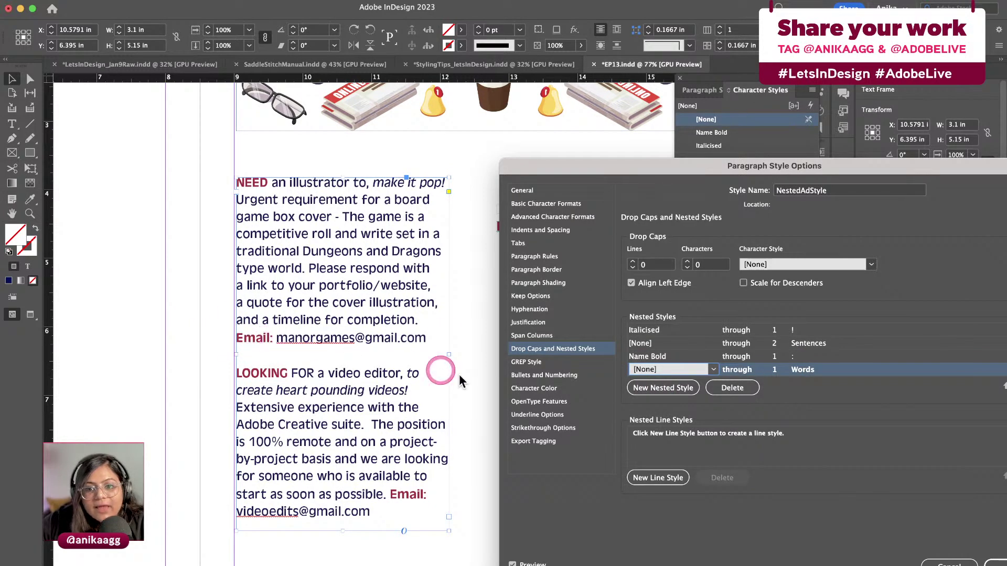
left_click(750, 357)
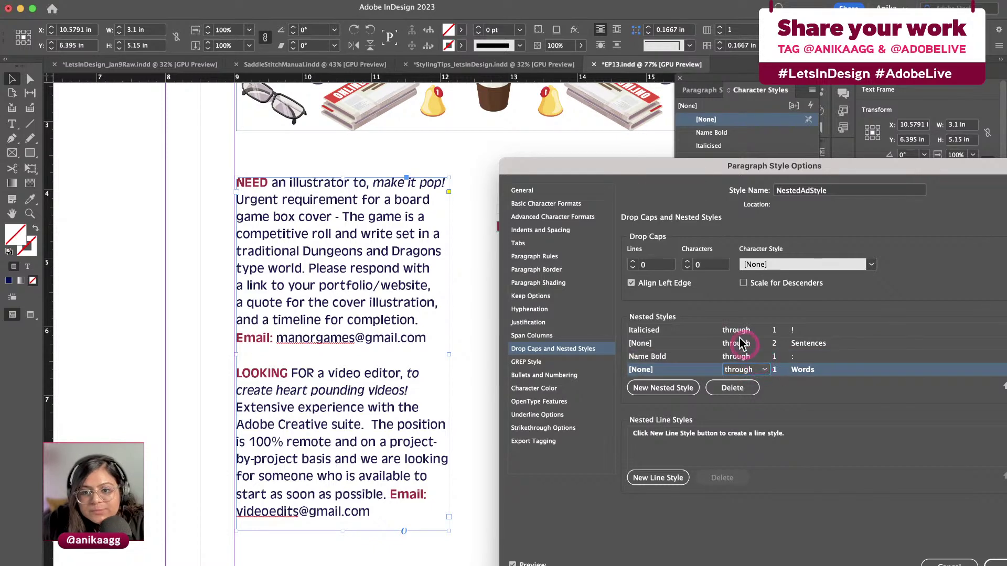
left_click(758, 359)
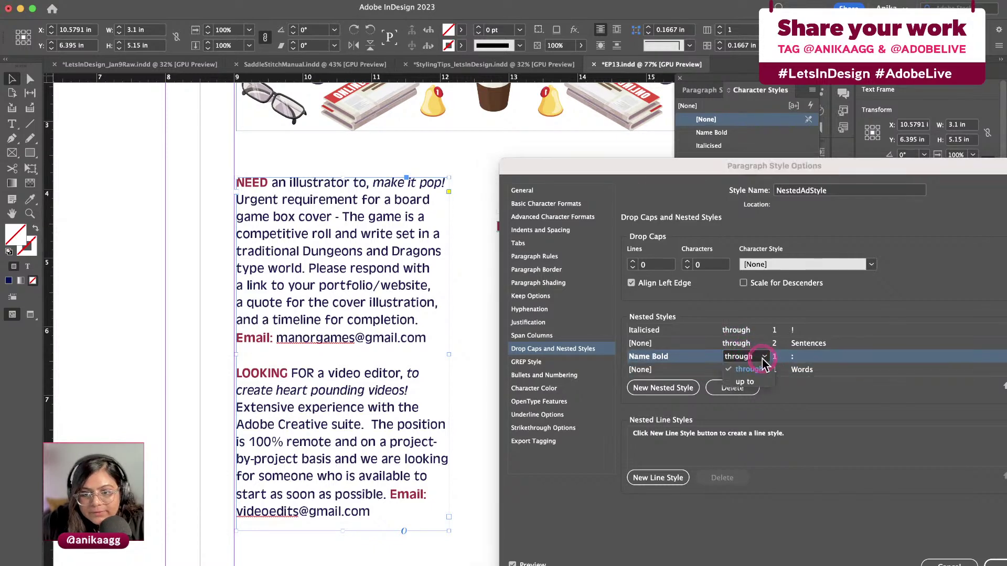
left_click(747, 382)
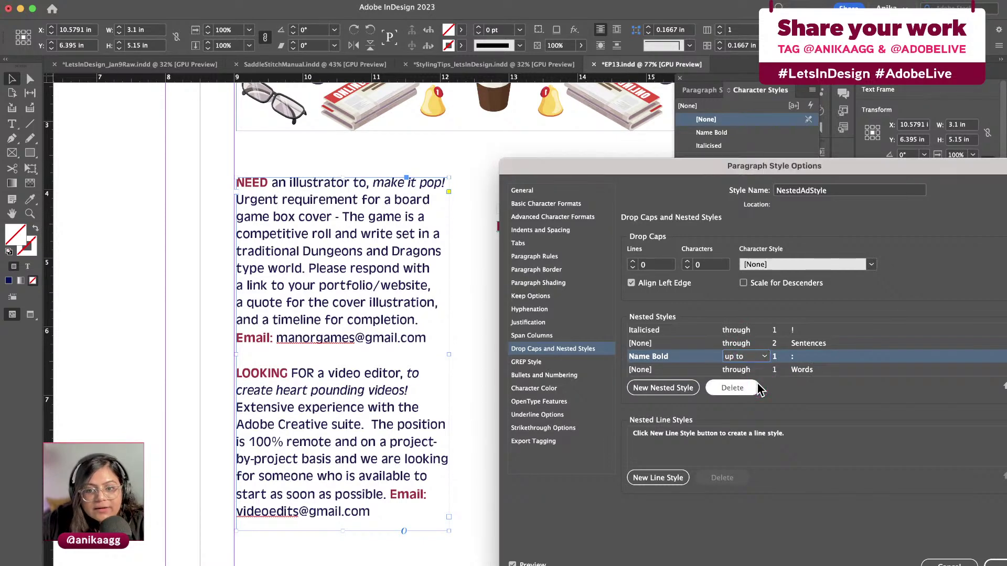
left_click(742, 371)
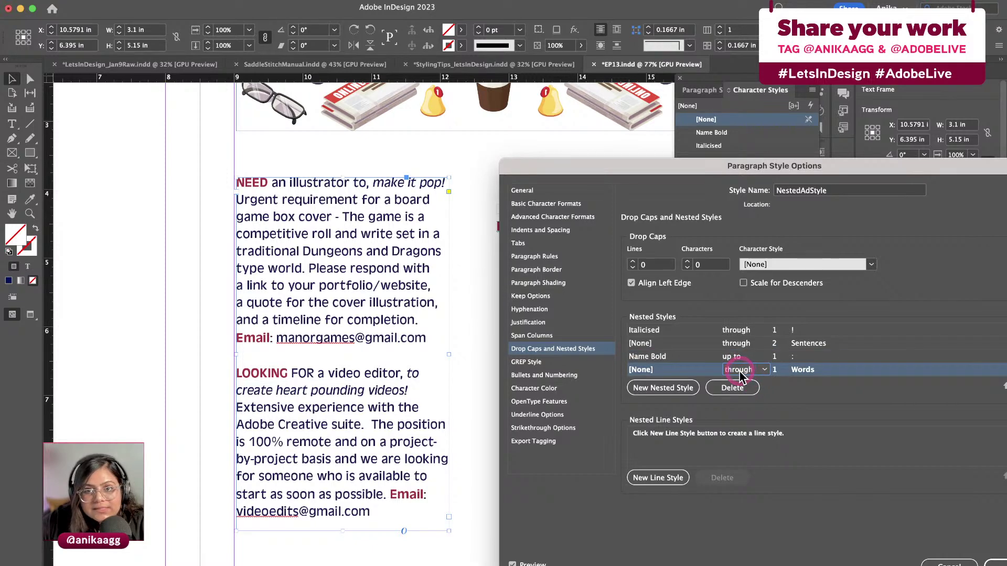
left_click(749, 358)
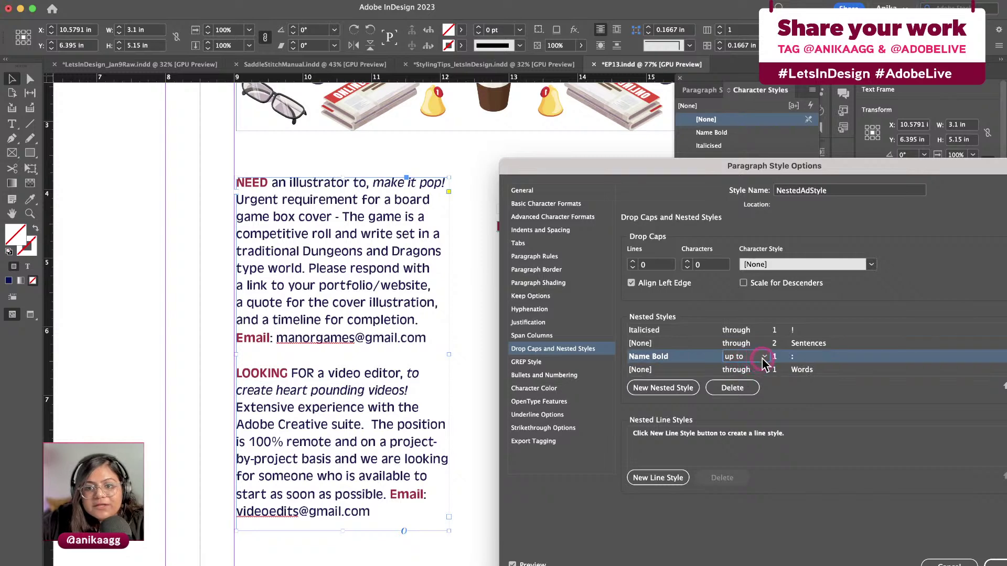
left_click(764, 358)
left_click(755, 347)
left_click(736, 370)
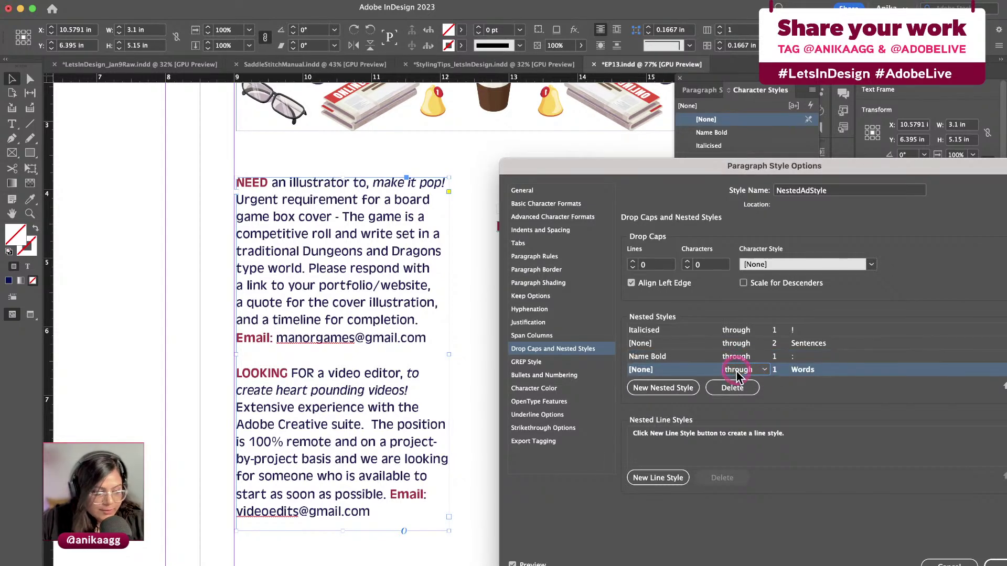
Set the final nested rule to Italicised through 1 Words and save the style options
left_click(680, 369)
left_click(687, 369)
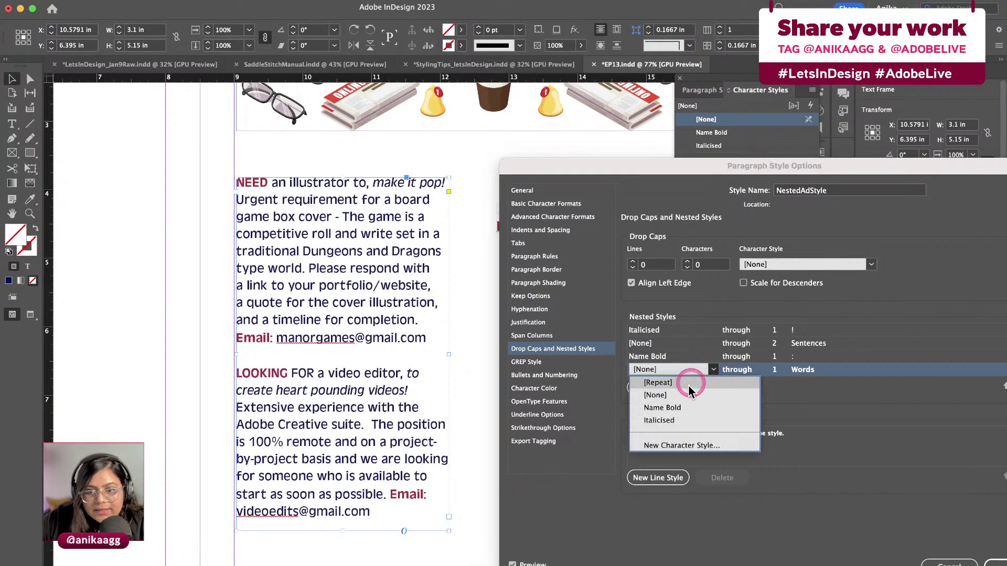
left_click(675, 421)
left_click(808, 369)
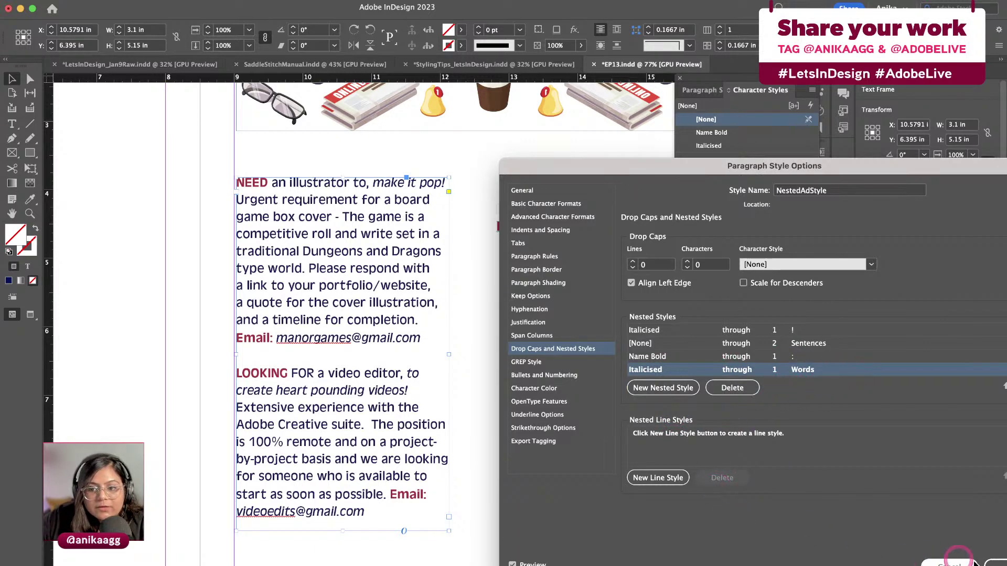
left_click(994, 564)
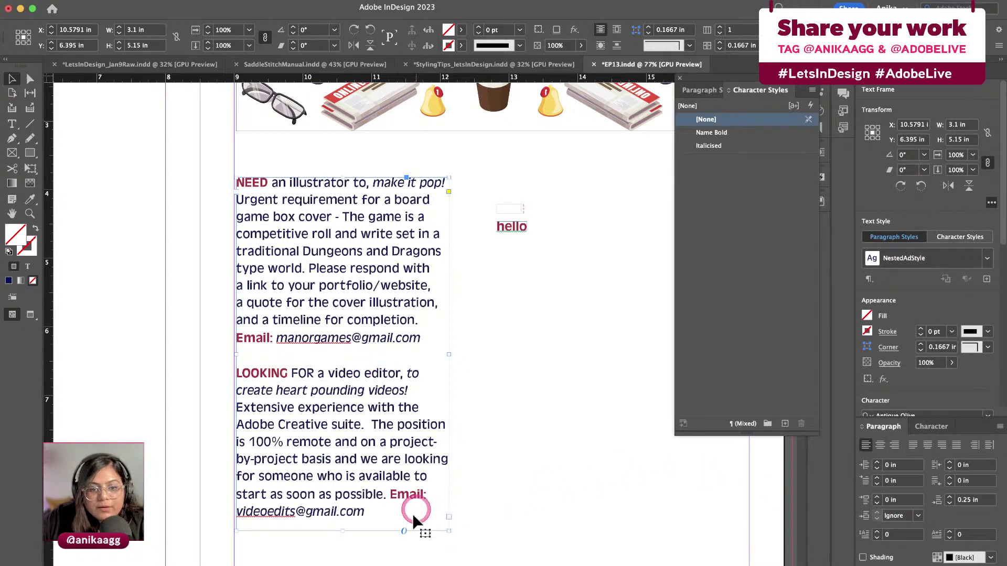
Type a third ad: 'NEED a new illustrator, today! I need you to create.'
left_click_drag(442, 530, 448, 565)
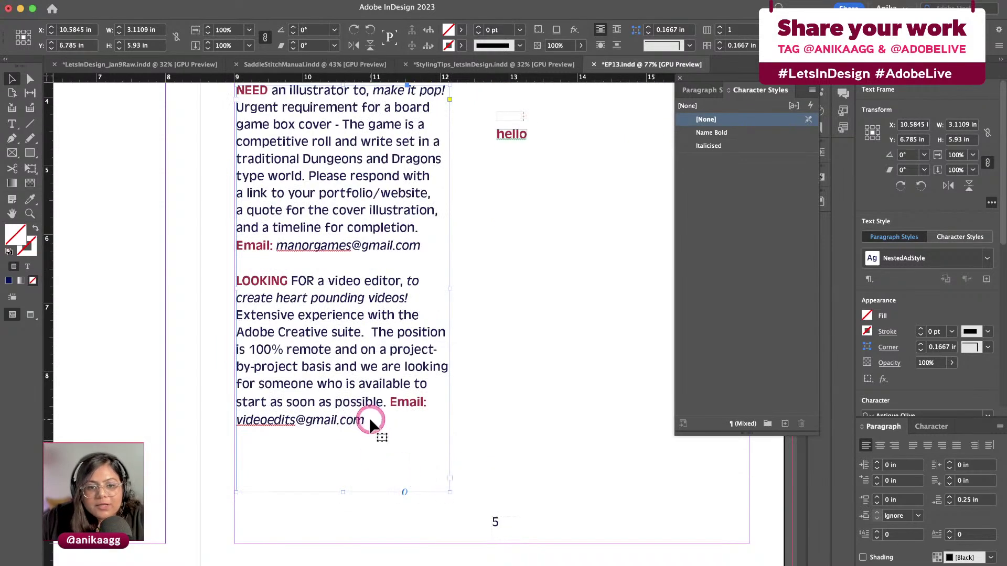
double_click(369, 423)
key("Return")
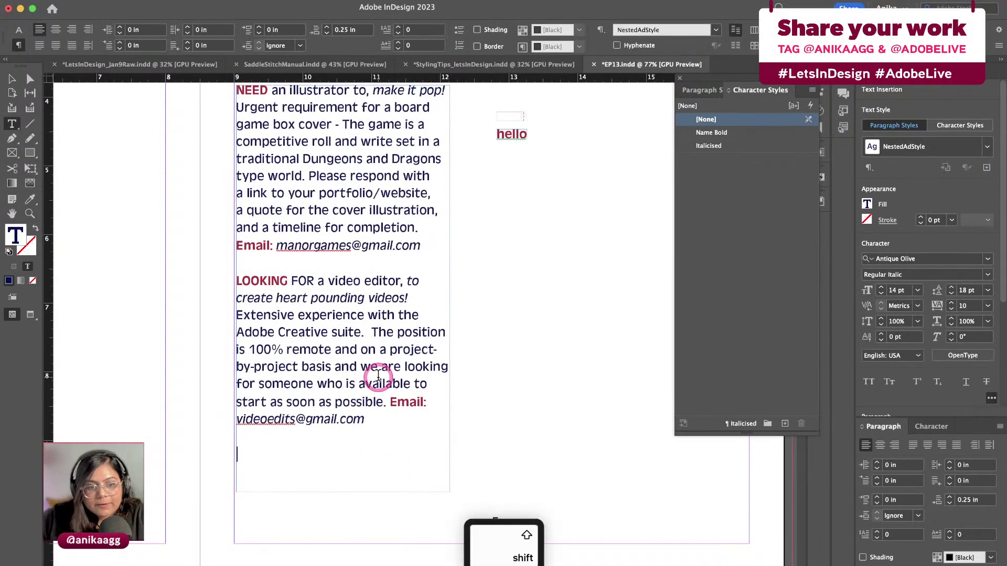
type("NEED a ")
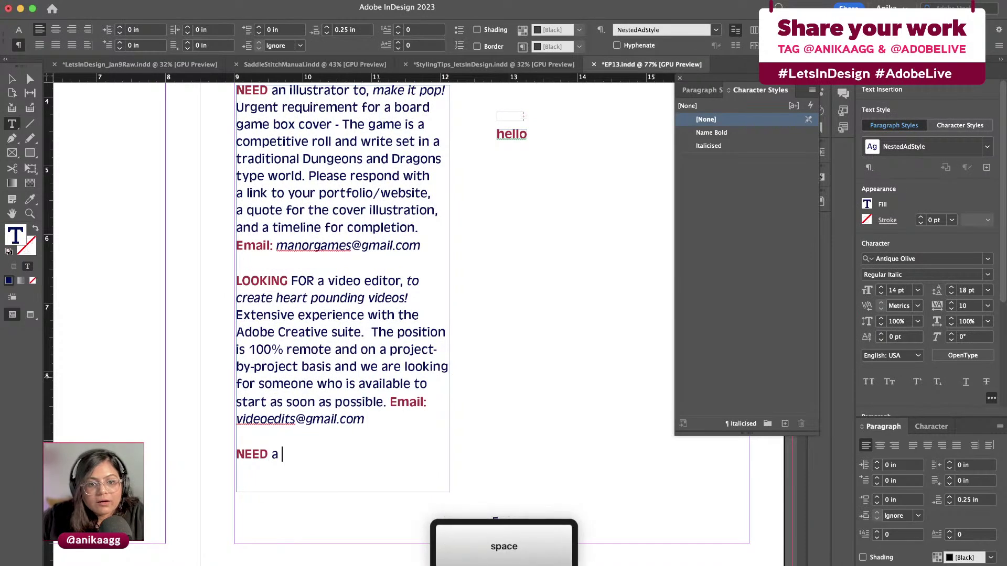
type("new illustrat")
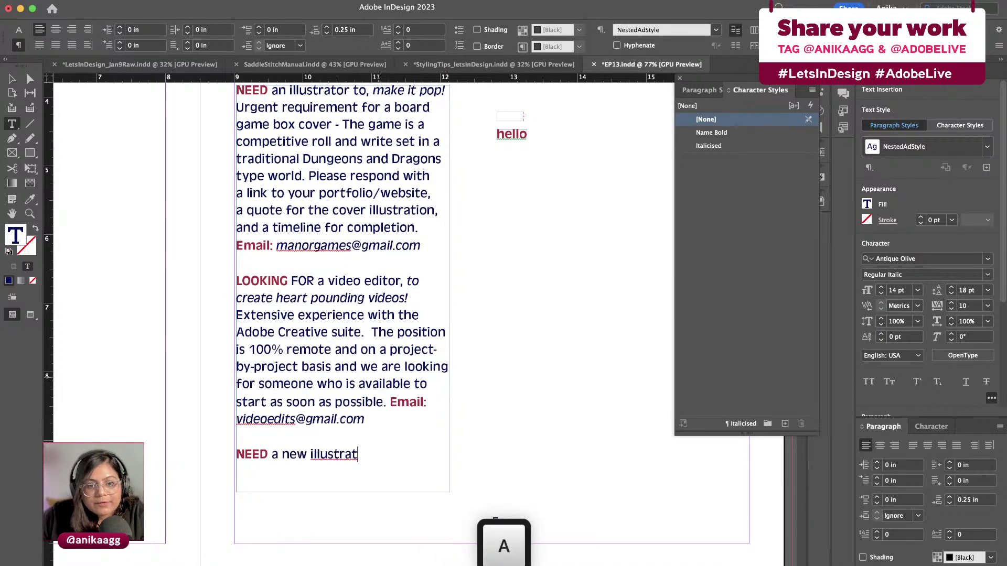
type("or, today!")
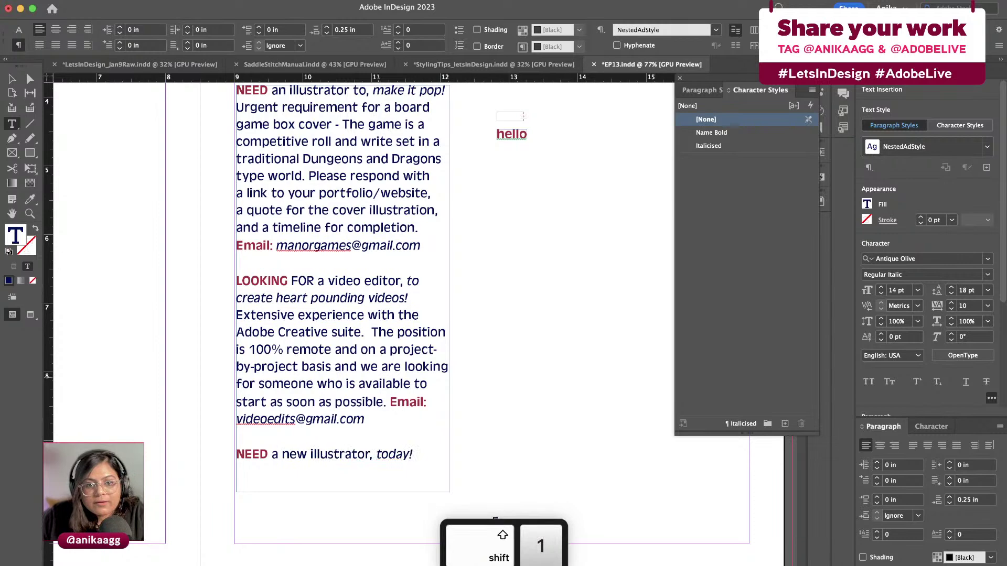
type(" I need")
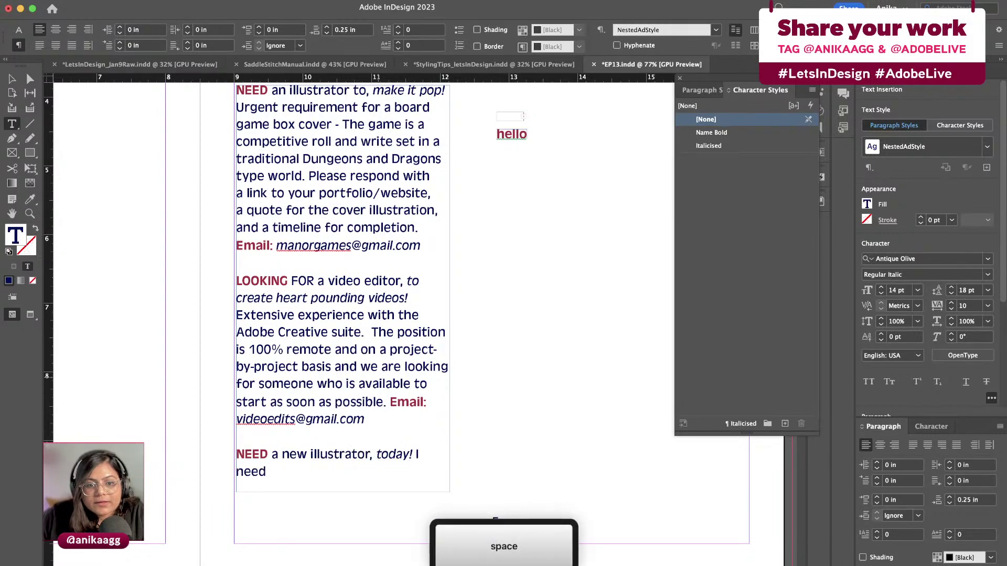
type(" you to cr")
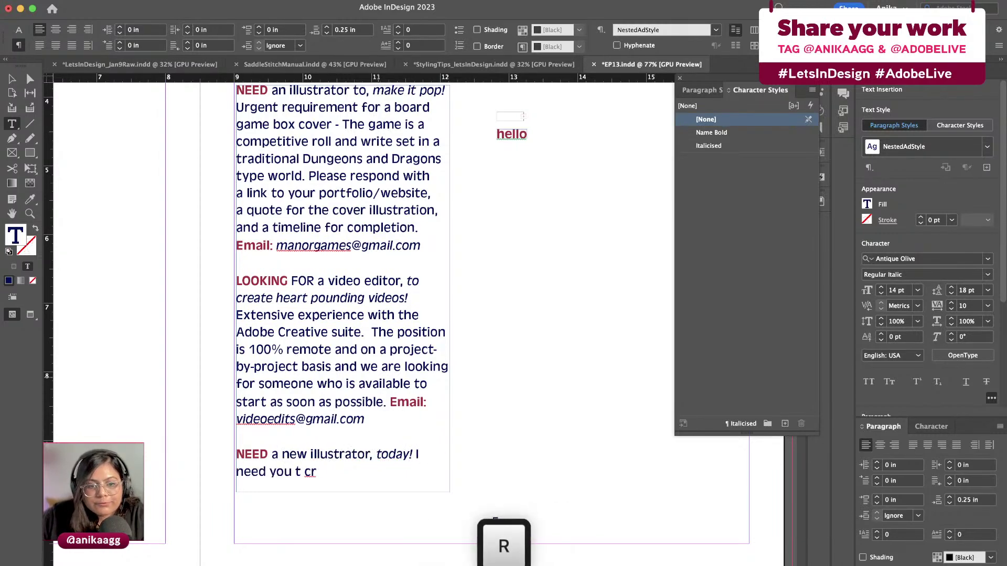
key("BackSpace")
key("BackSpace")
key("BackSpace")
type("o create. e")
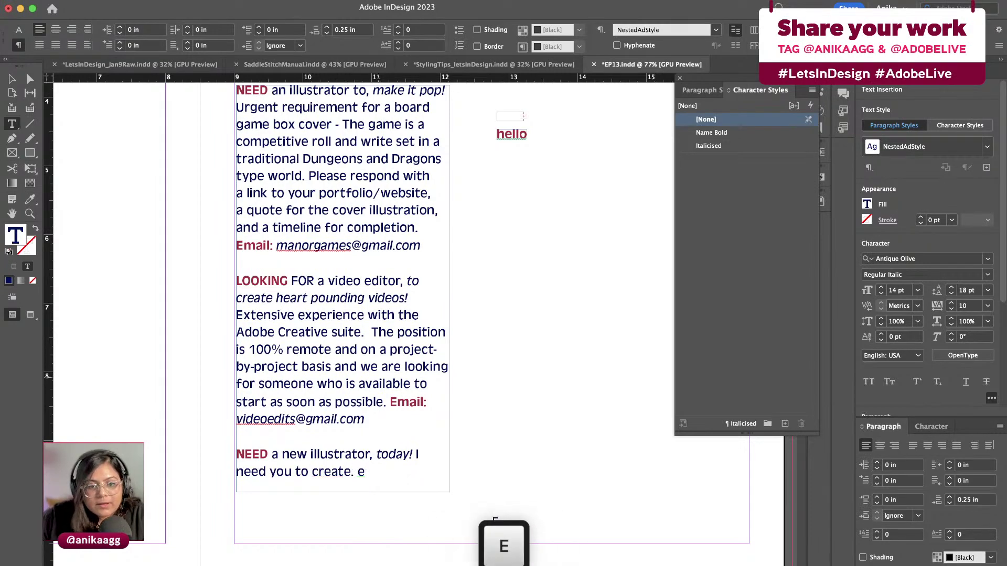
key("BackSpace")
type("Hello world.")
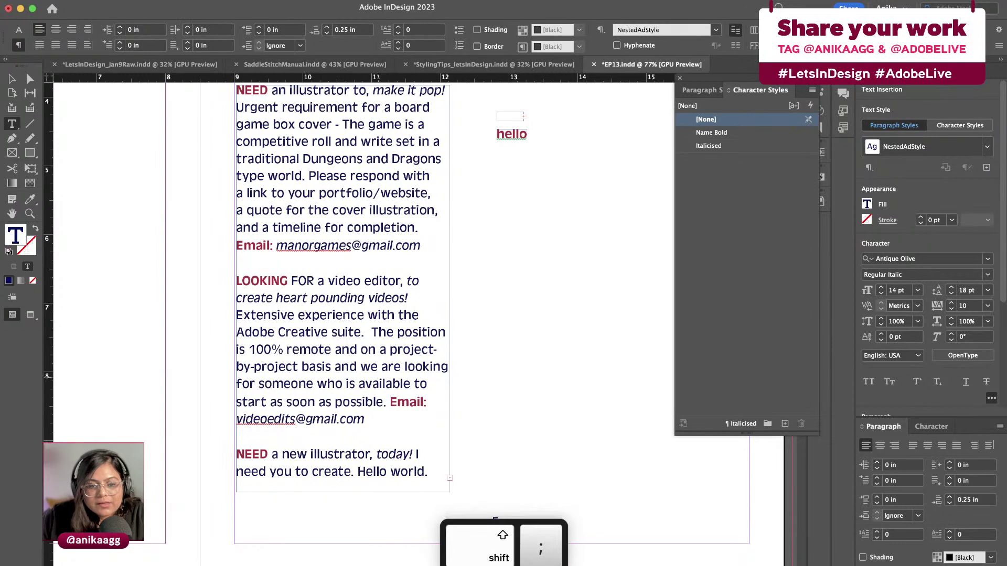
key("Escape")
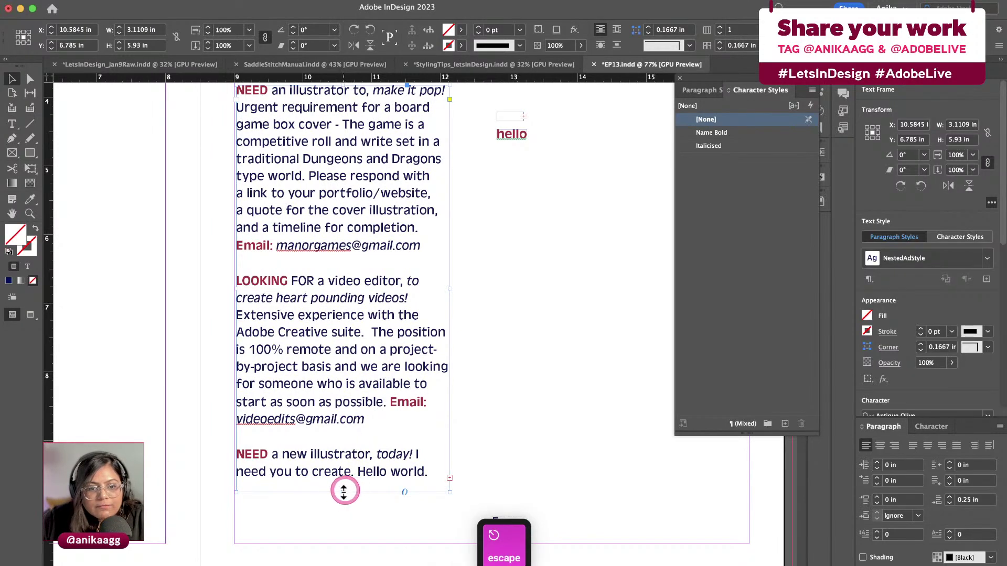
Lengthen the ad frame and enter a sample e-mail address after the Email label
left_click_drag(343, 491, 348, 535)
double_click(307, 490)
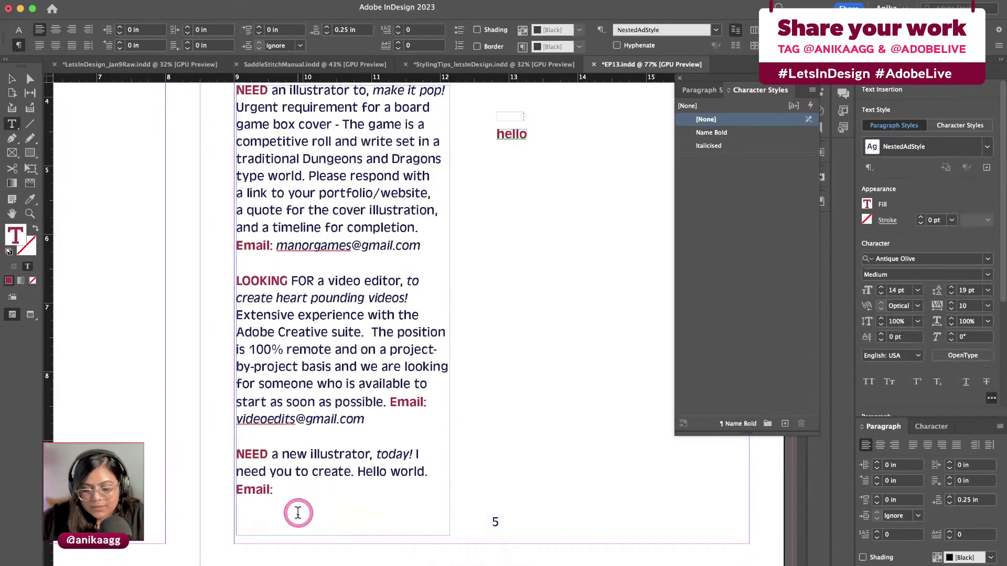
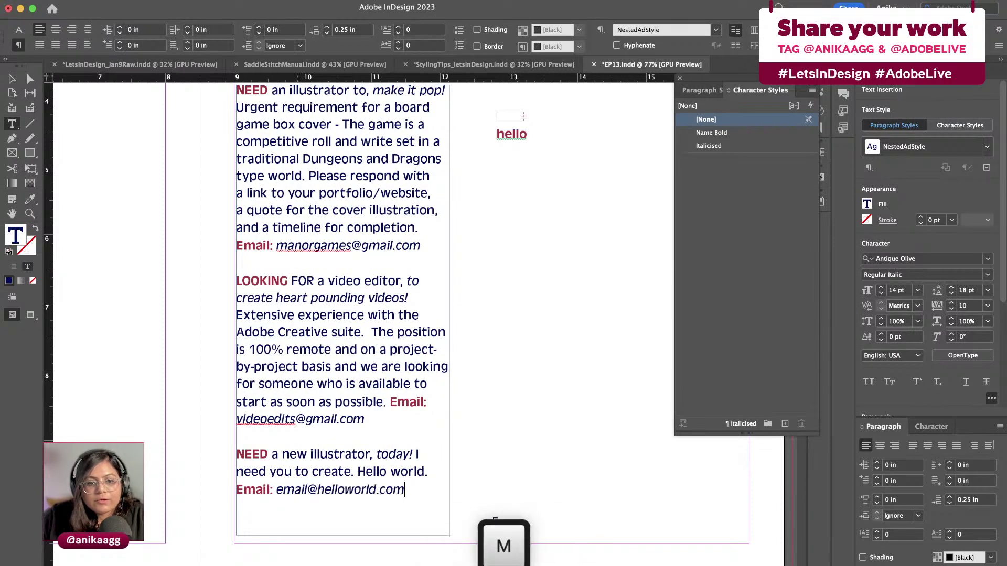
key("Escape")
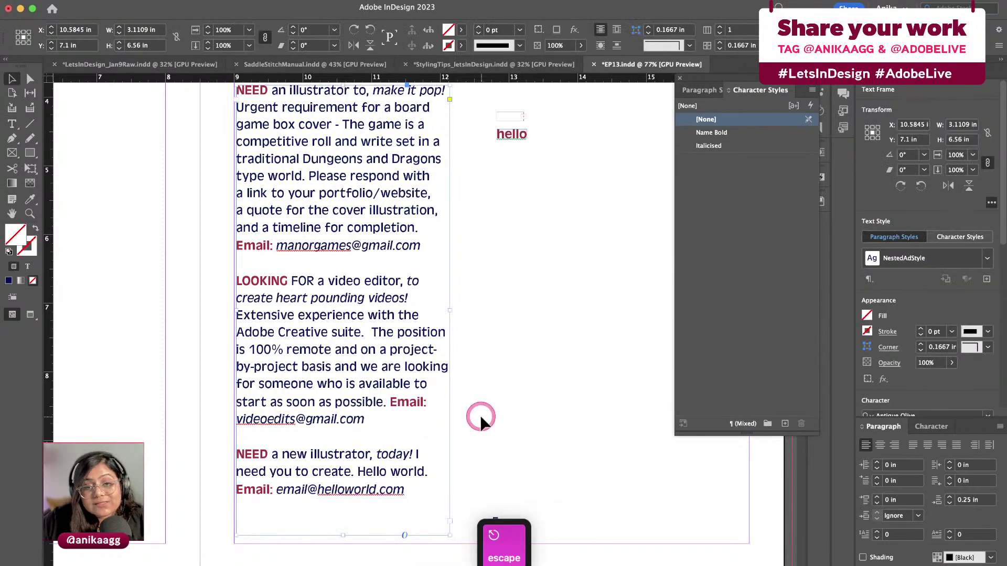
scroll(454, 310, "up", 2)
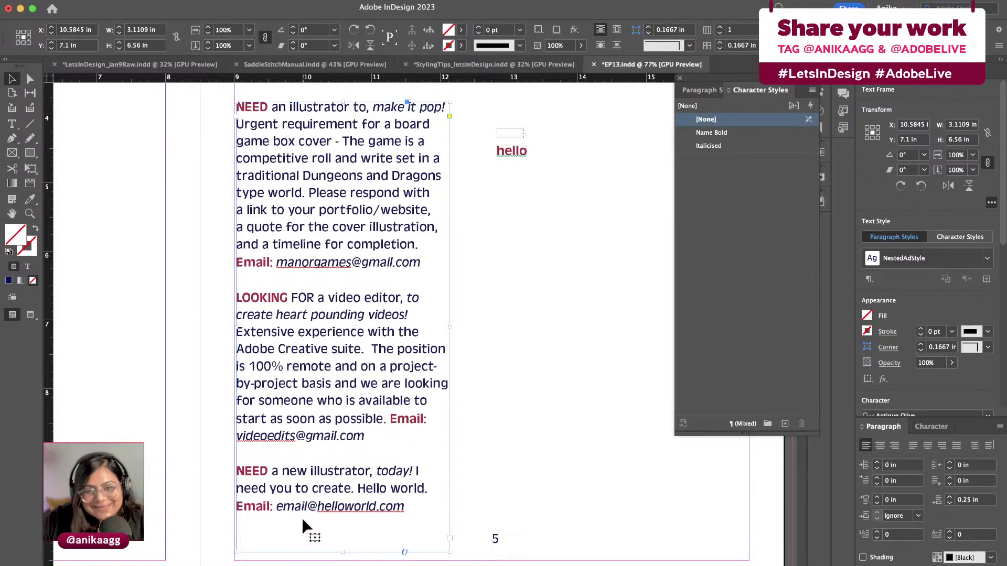
left_click(478, 386)
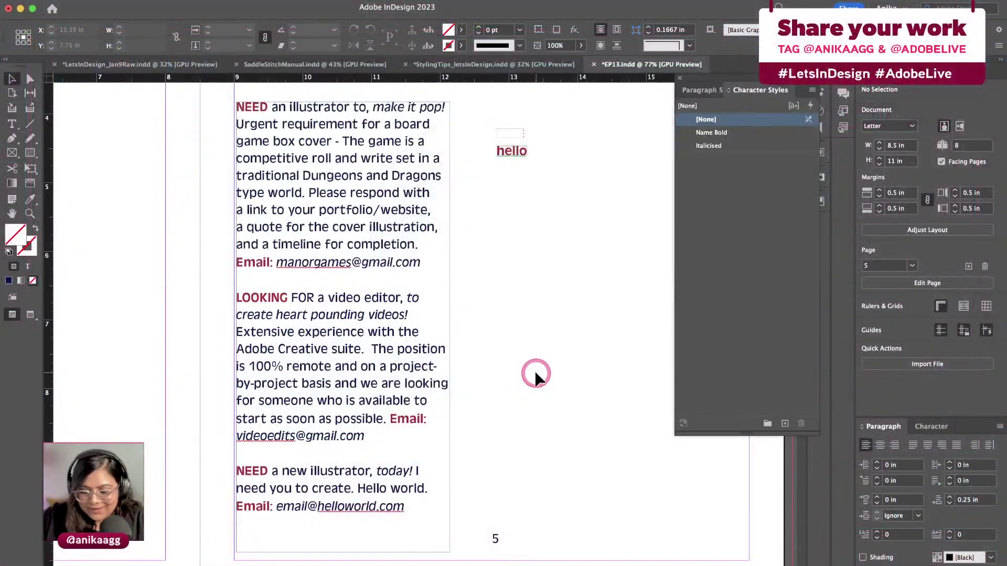
Zoom out to the cover page and leave nothing selected on it
key("super+minus")
key("super+minus")
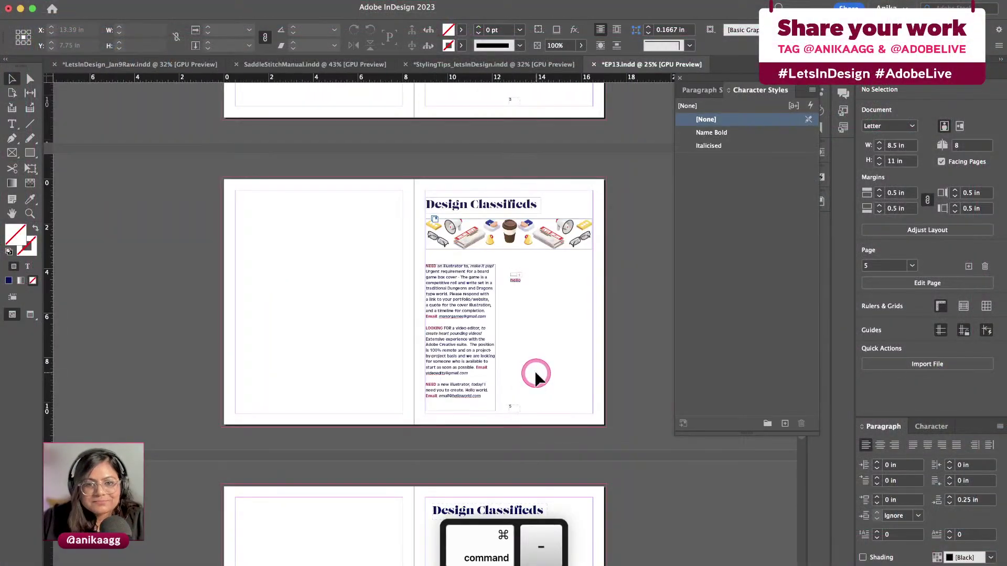
scroll(535, 373, "up", 3)
scroll(535, 373, "up", 5)
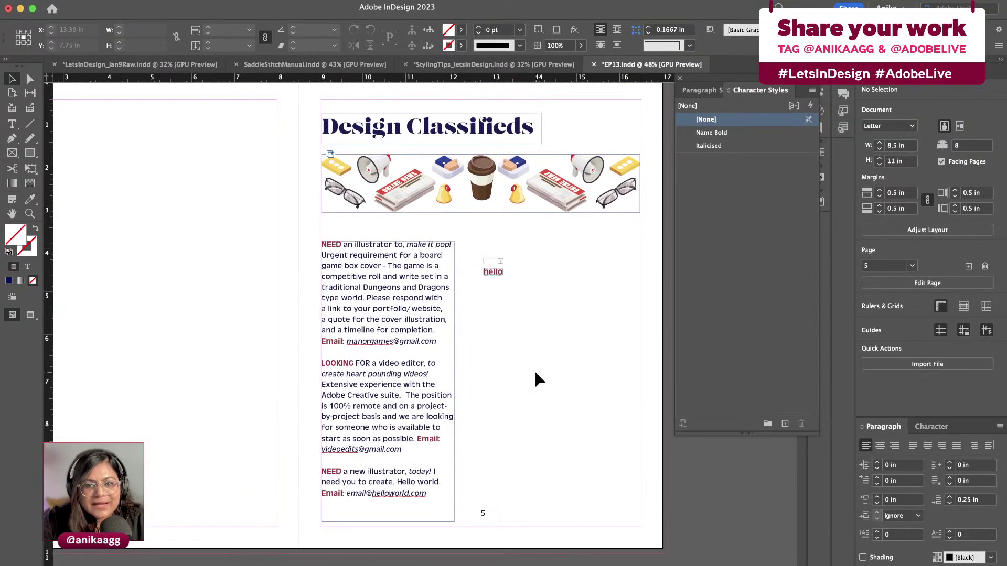
scroll(460, 450, "down", 3)
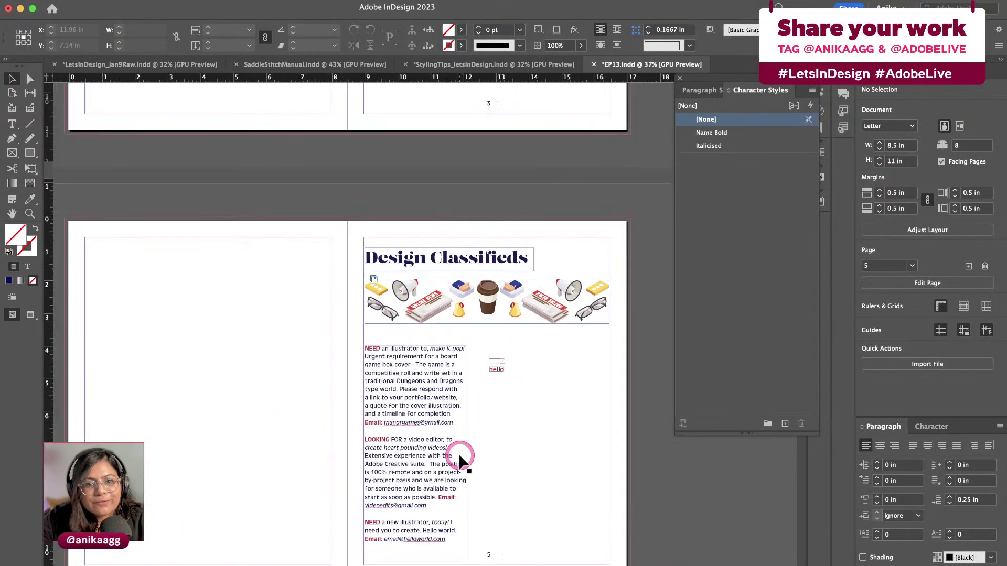
scroll(460, 449, "down", 10)
scroll(459, 462, "up", 15)
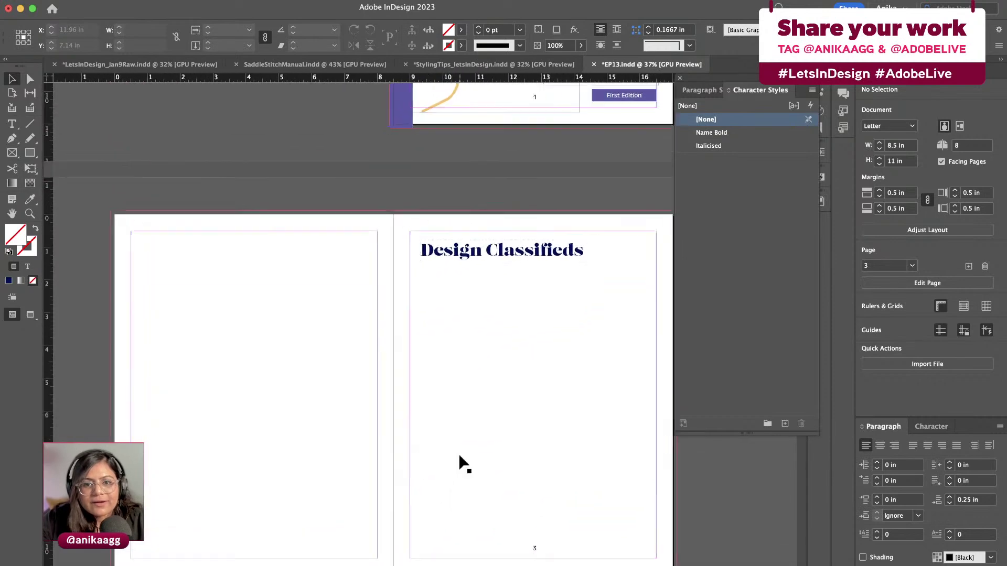
scroll(460, 460, "up", 3)
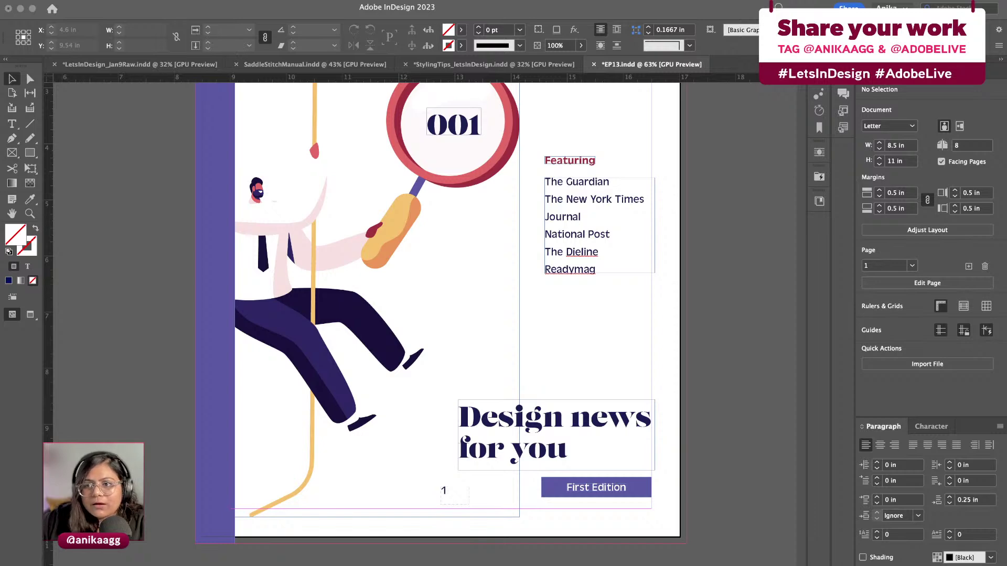
left_click(491, 283)
scroll(489, 282, "up", 5)
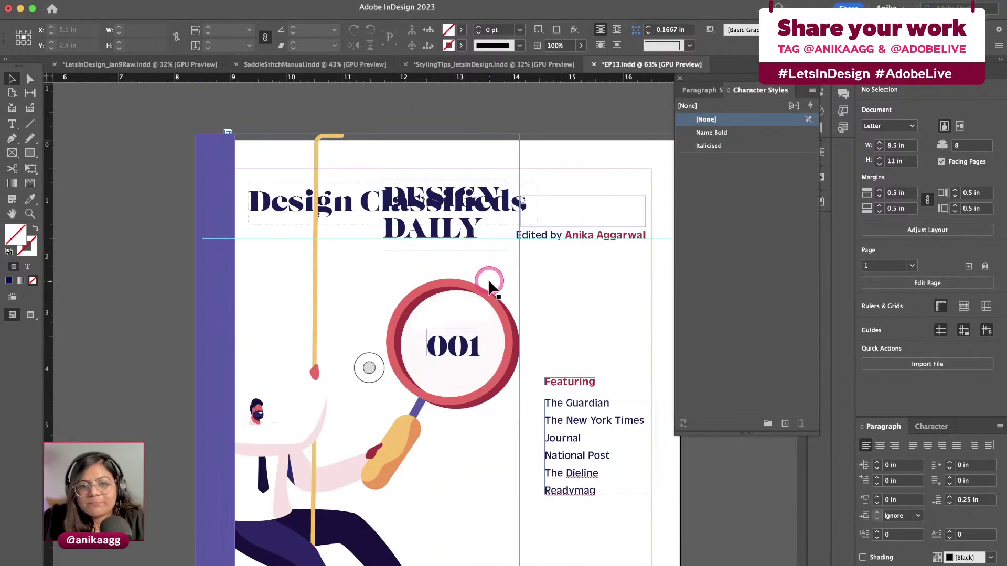
left_click(479, 234)
left_click(346, 203)
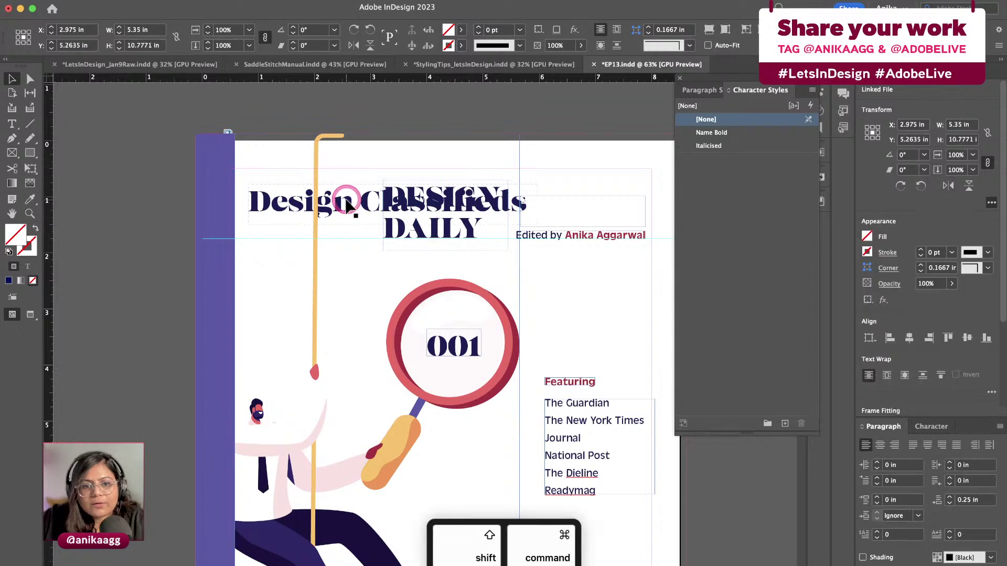
left_click(516, 120)
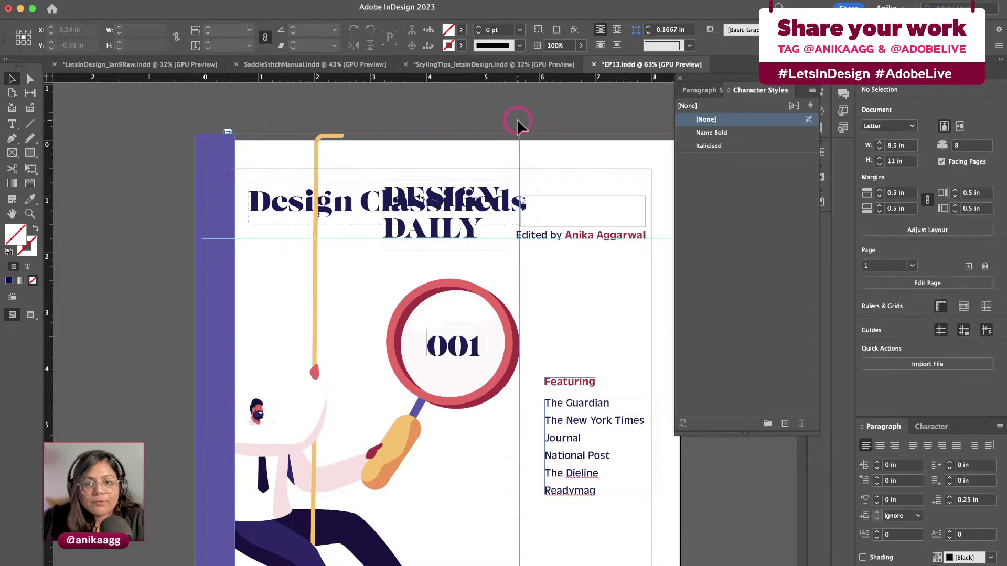
left_click(343, 202)
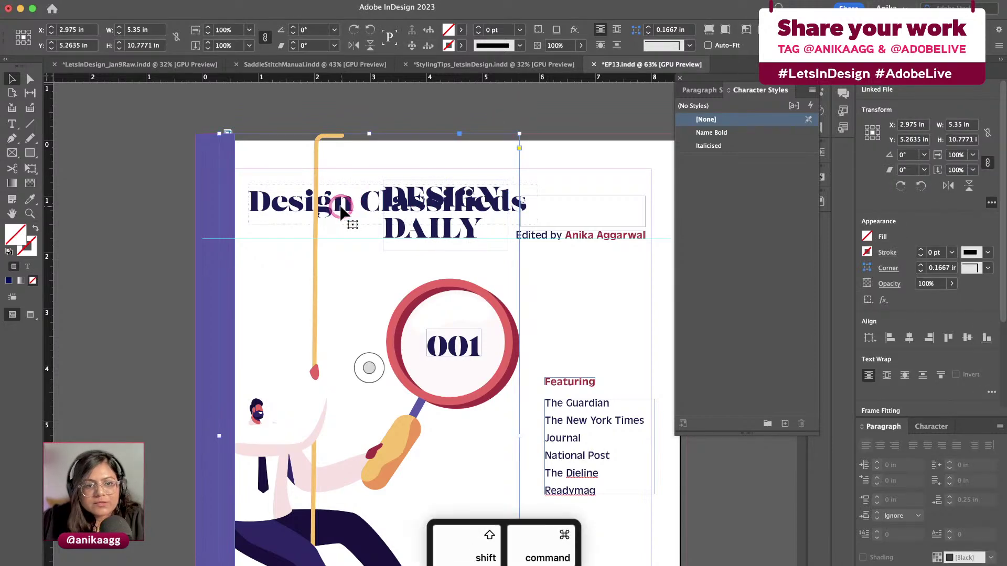
key("shift+super+a")
left_click(427, 117)
Show the Pages panel and save EP13.indd
left_click(774, 94)
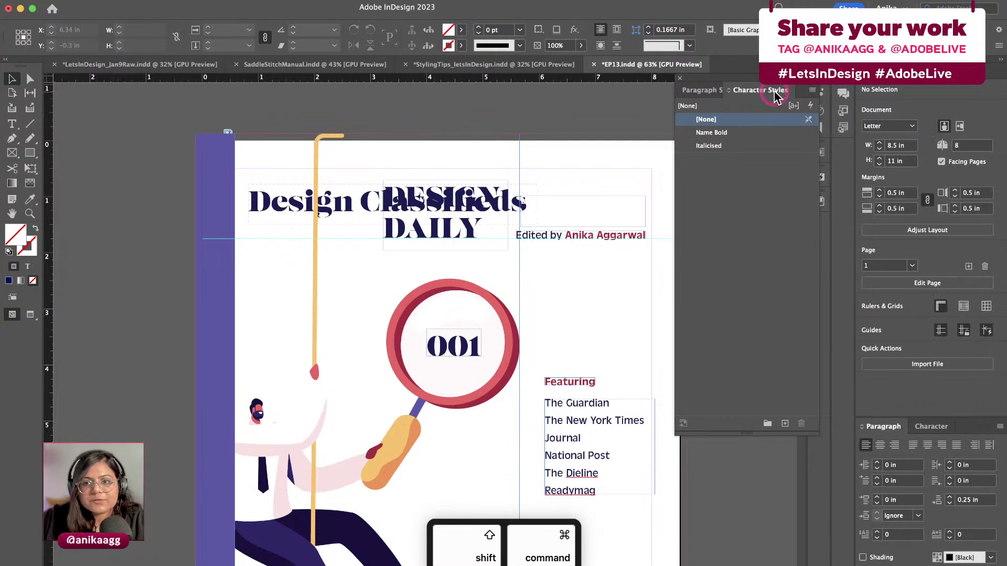
left_click(841, 90)
left_click(552, 158)
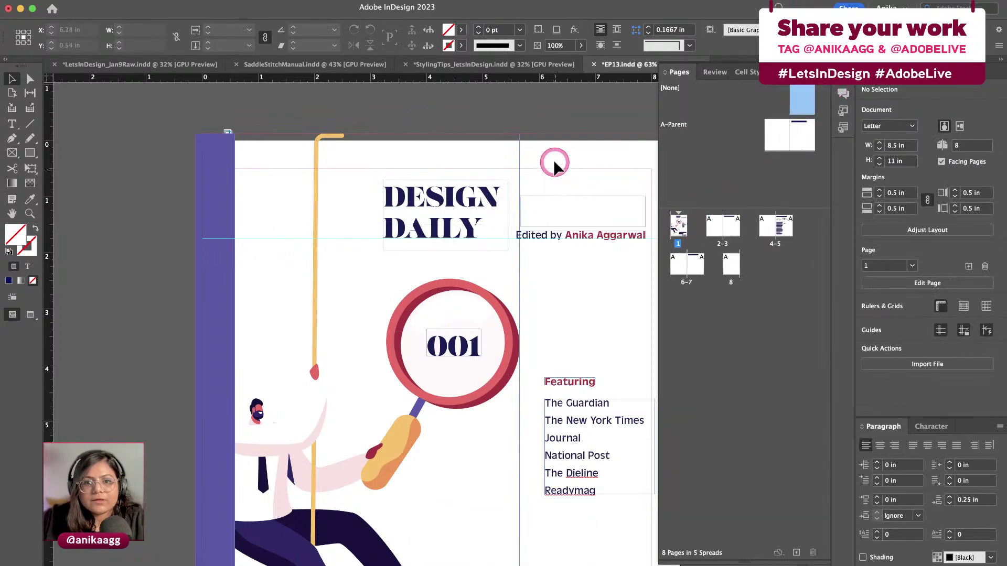
key("super+s")
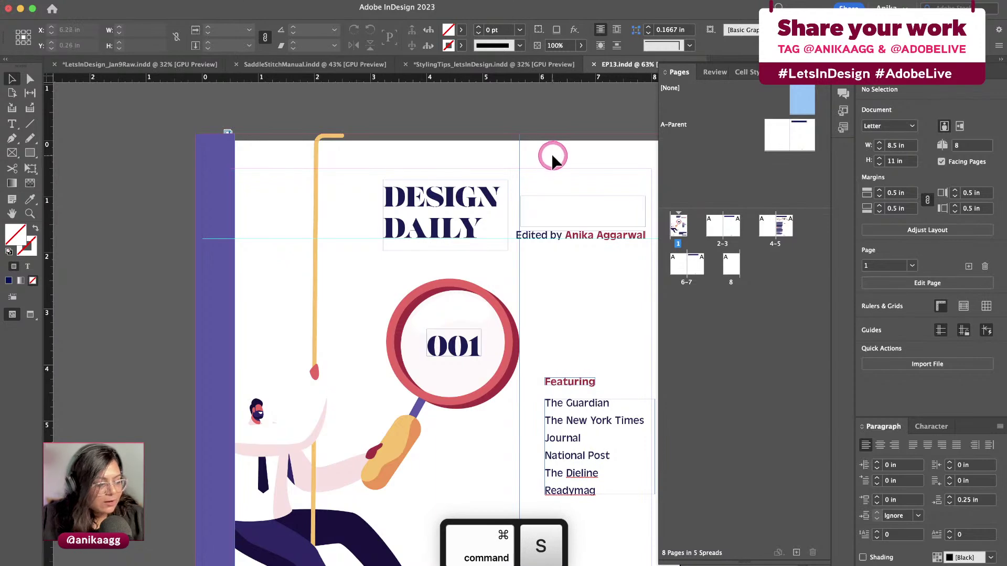
left_click(558, 209)
left_click(583, 156)
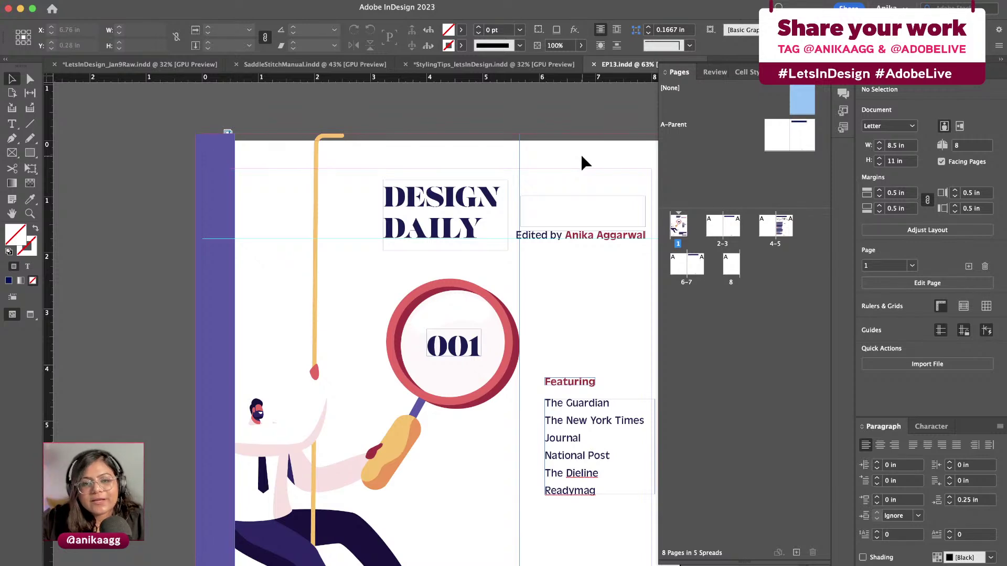
Scroll to page 4 and copy the sunset article text
scroll(580, 153, "down", 20)
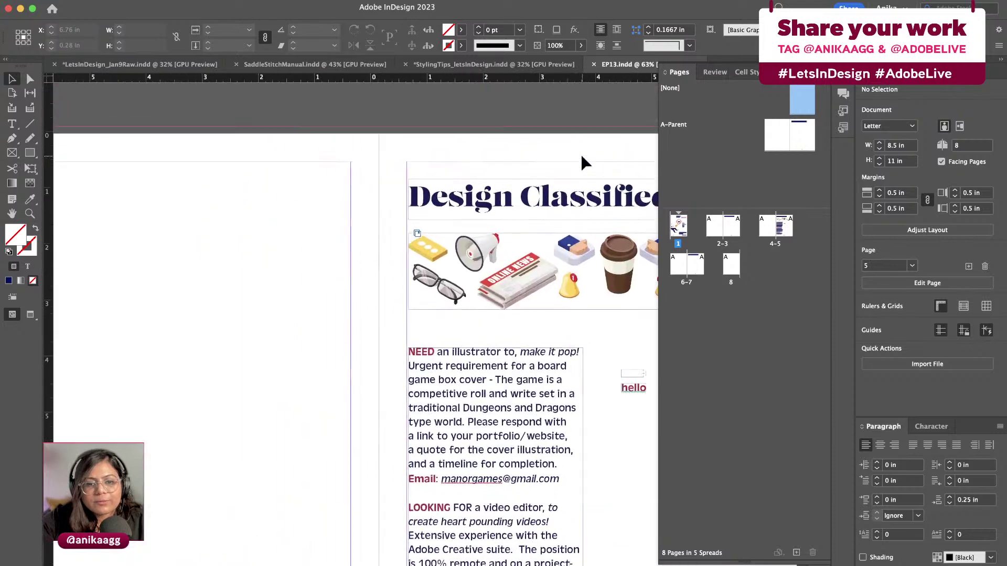
scroll(580, 152, "down", 5)
scroll(580, 153, "right", 5)
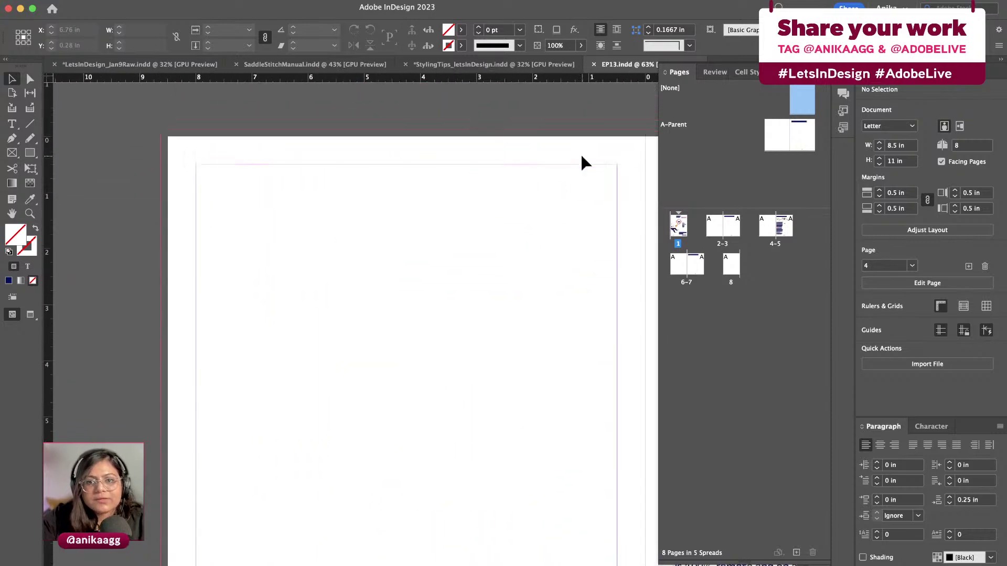
left_click(954, 143)
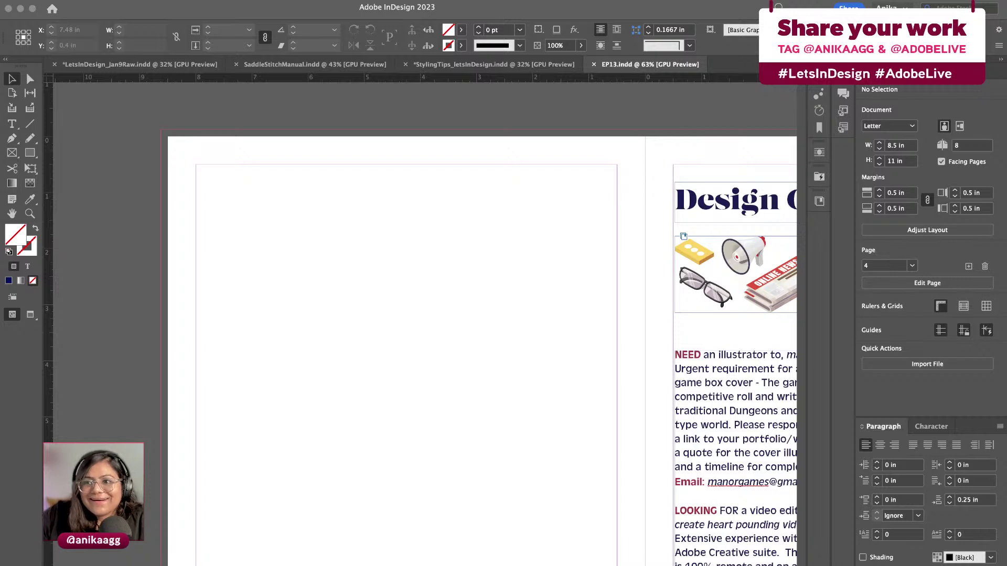
key("super+c")
Draw a large text frame on page 4, paste the article, then undo the paste
left_click(438, 313)
left_click(12, 123)
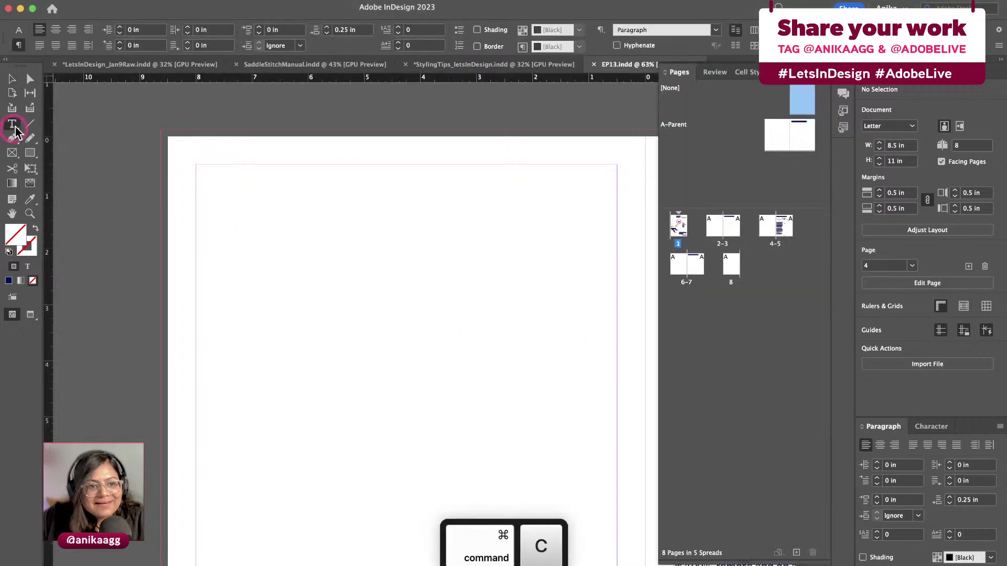
left_click_drag(204, 203, 529, 465)
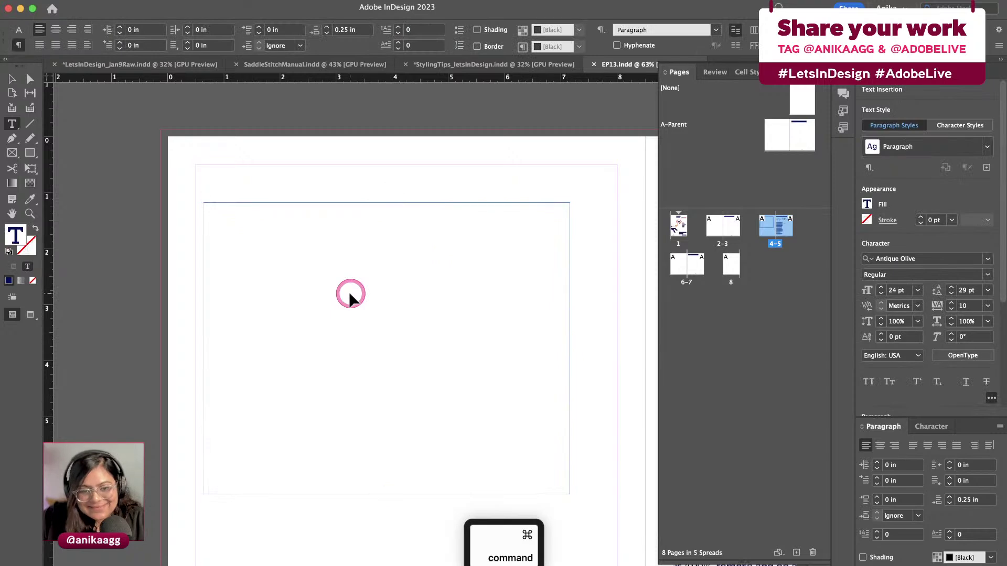
key("super+v")
key("Escape")
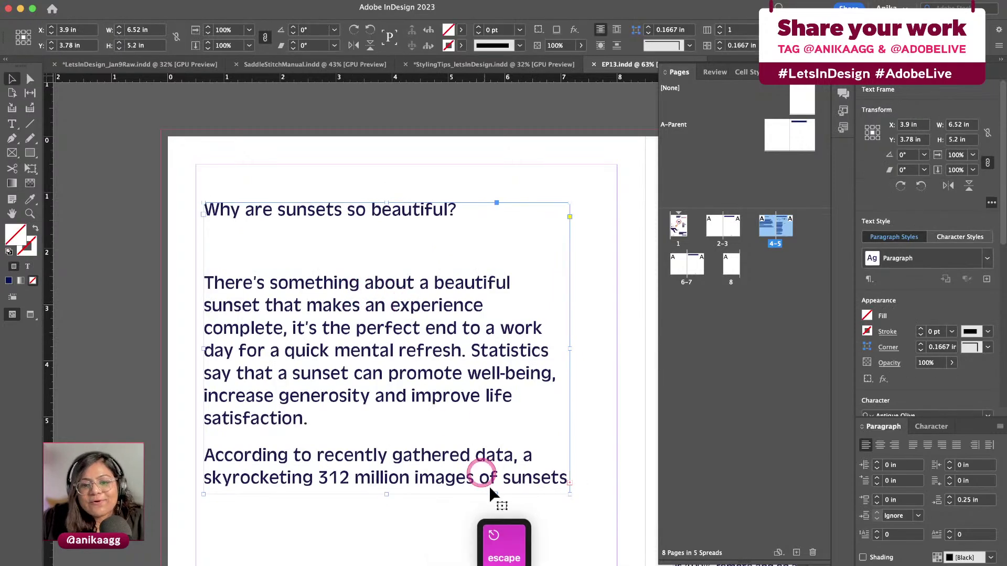
key("super+z")
Paste the sunset article into the empty frame again
double_click(302, 226)
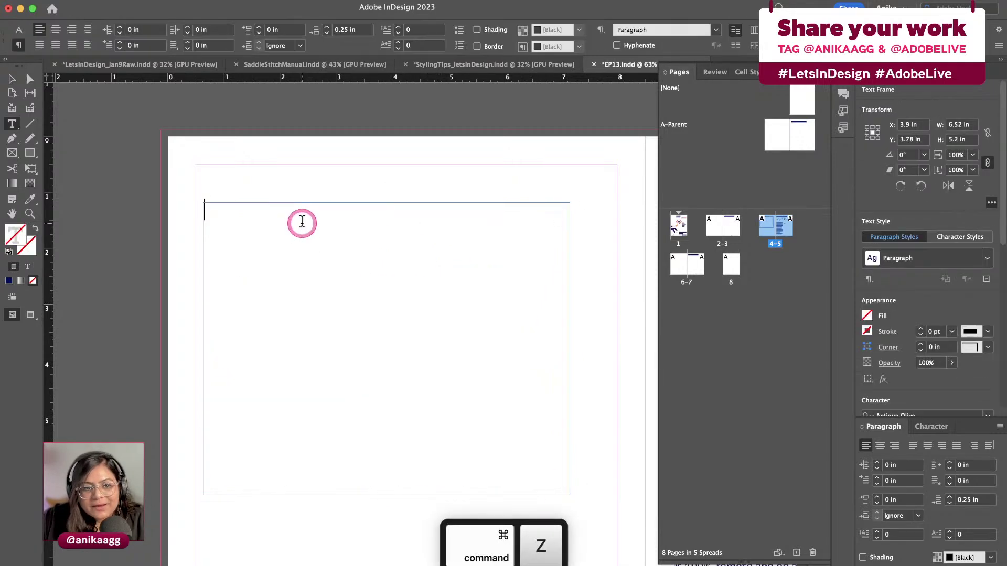
key("super+v")
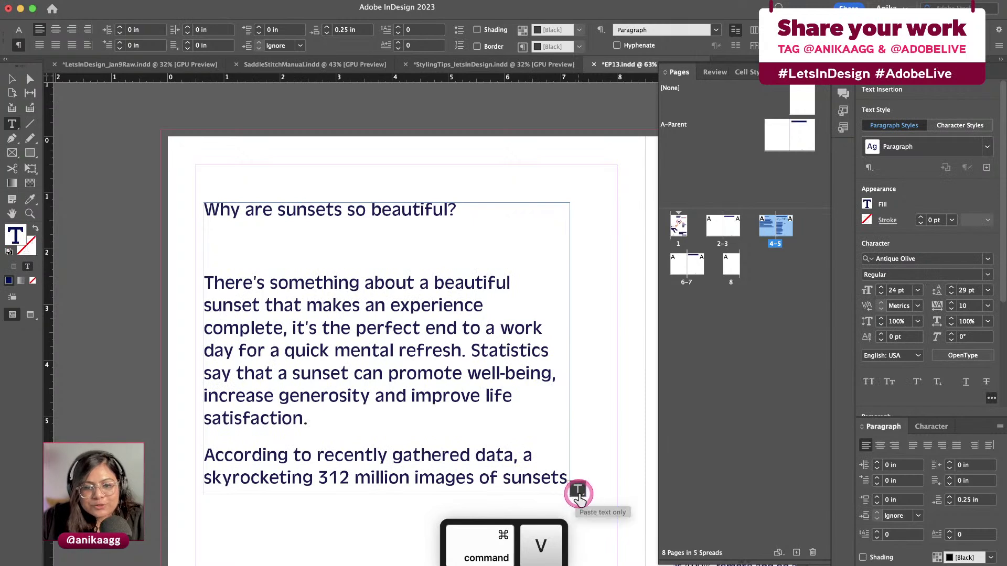
mouse_move(578, 493)
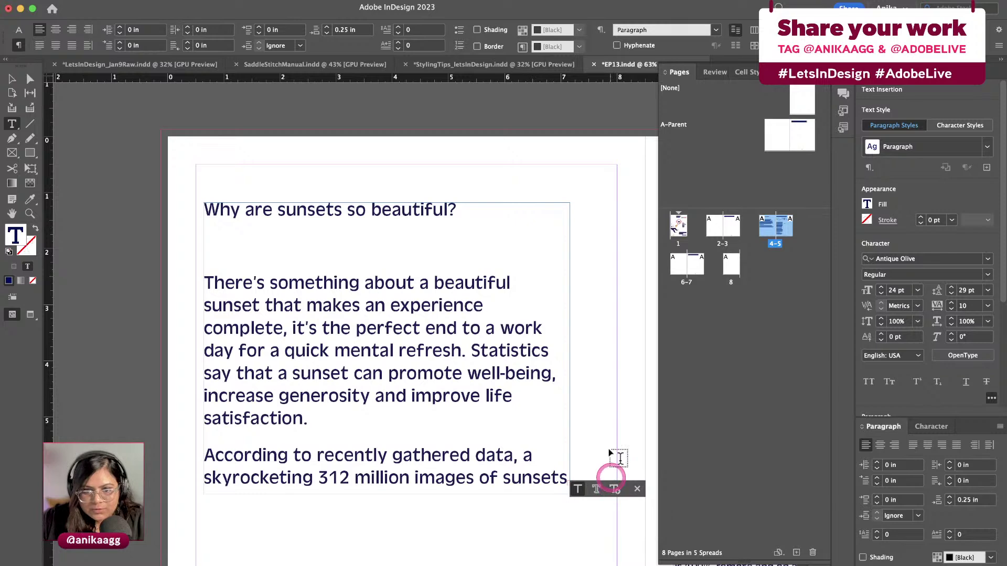
key("Escape")
left_click(586, 344)
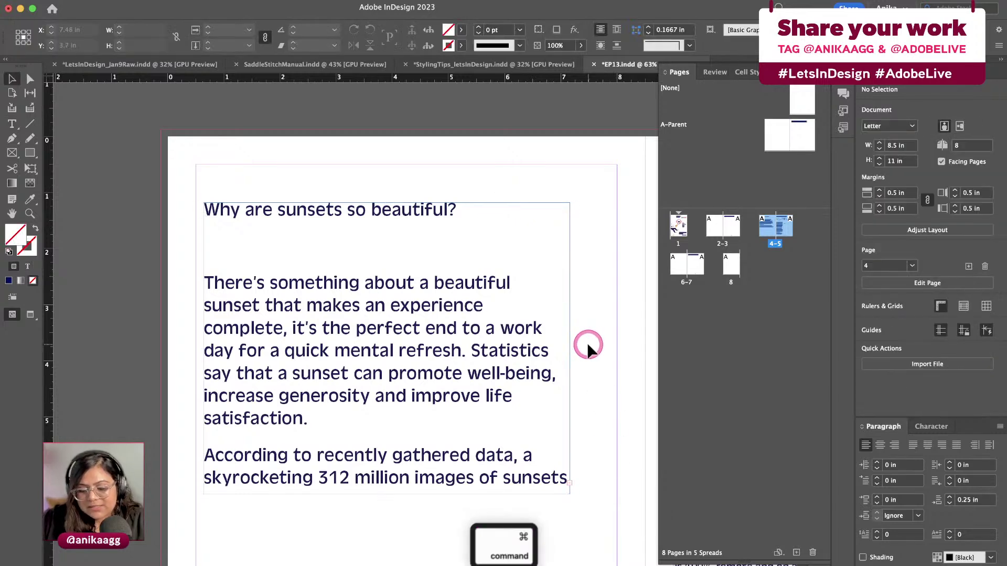
key("super+k")
left_click(620, 492)
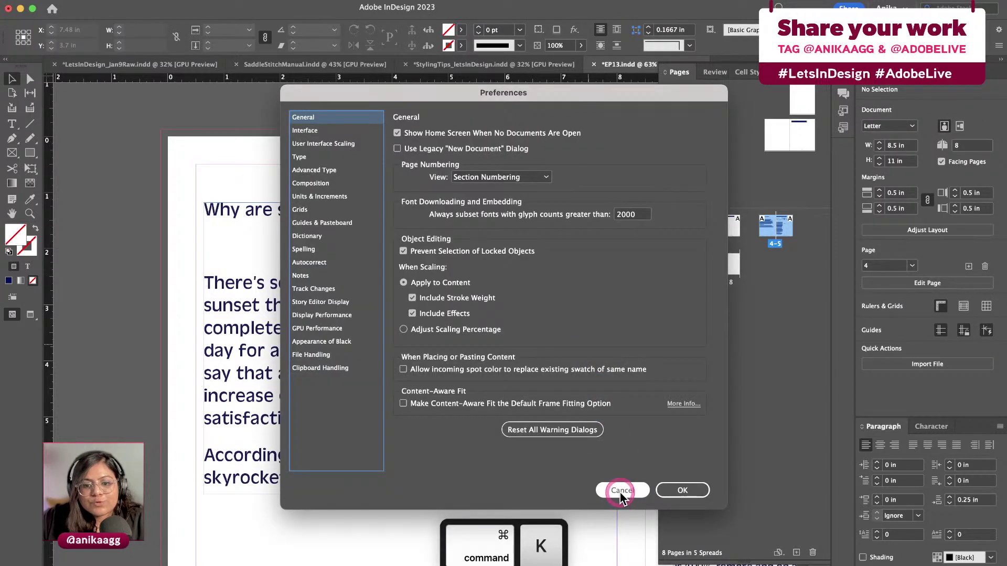
left_click(212, 128)
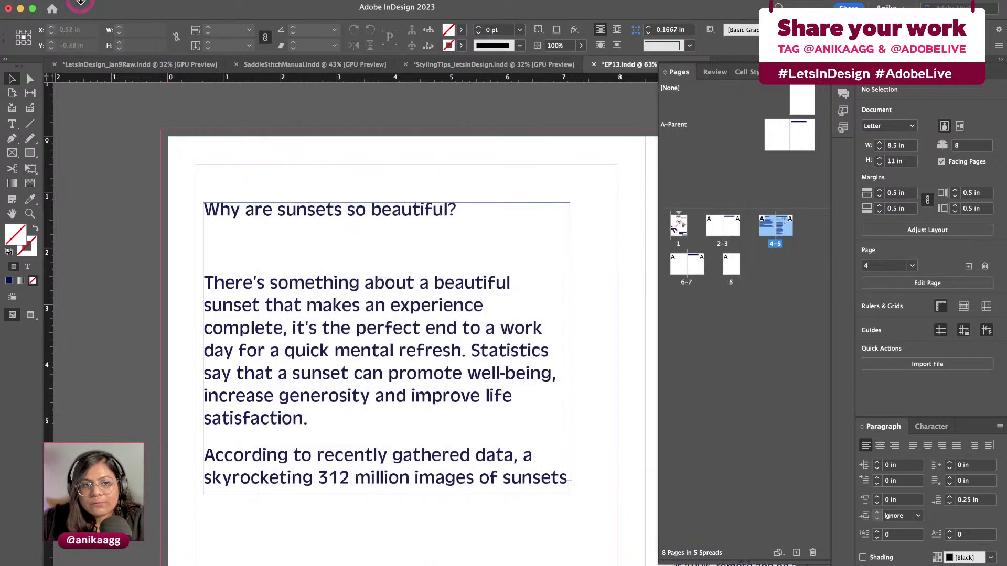
left_click(79, 3)
mouse_move(58, 3)
mouse_move(79, 20)
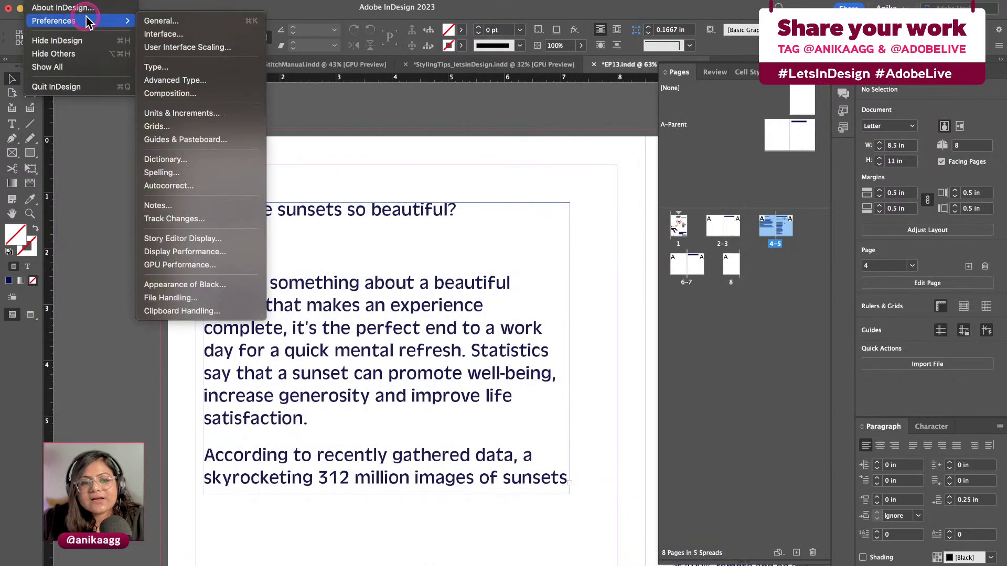
left_click(222, 313)
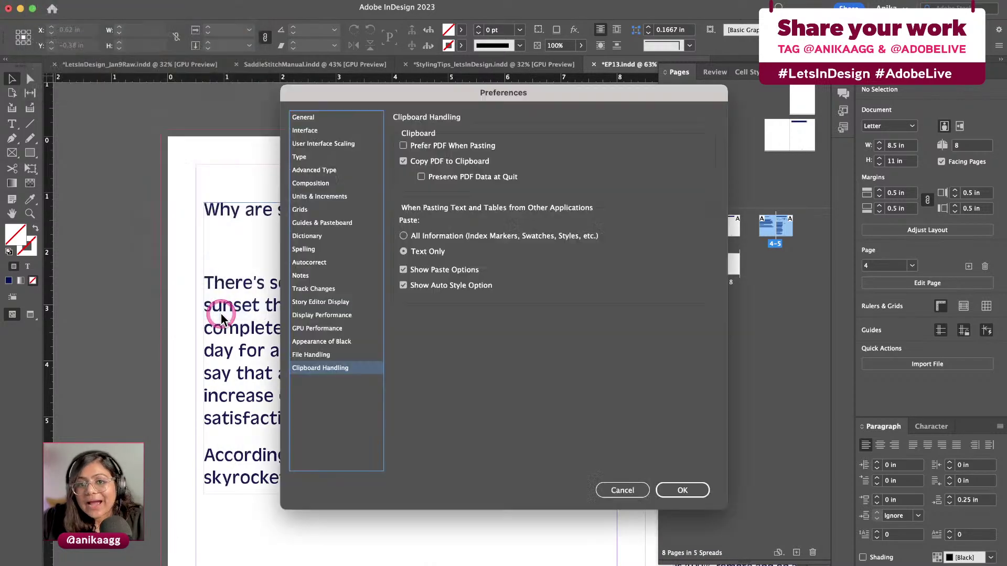
left_click_drag(597, 97, 613, 103)
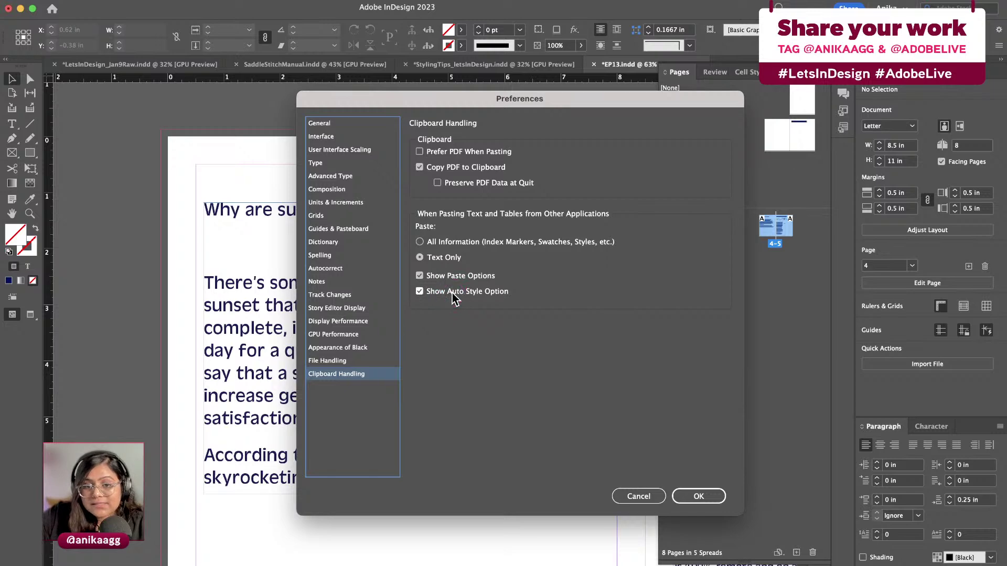
left_click(686, 496)
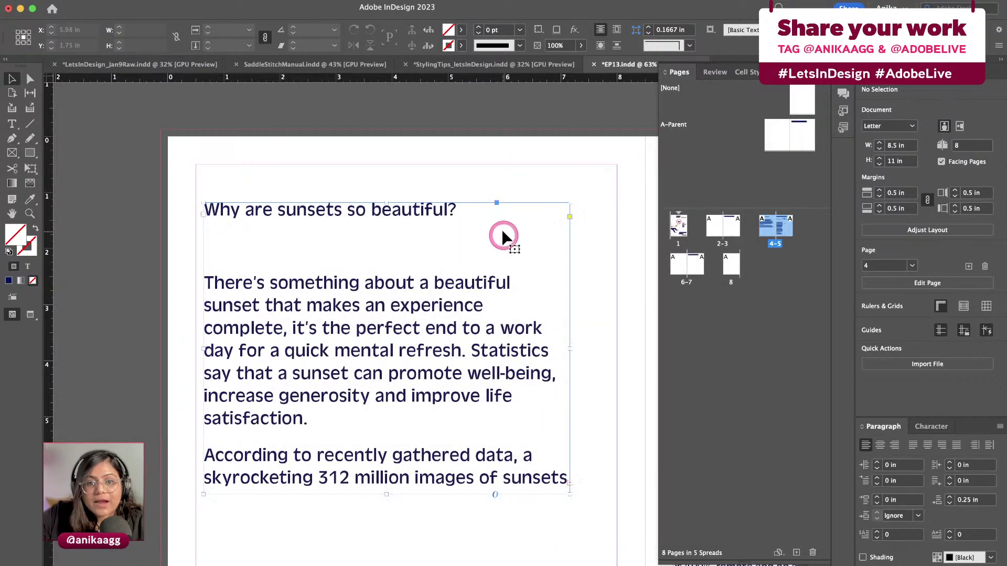
Paste the article again, then undo it to leave the frame empty
key("ctrl+z")
key("ctrl+v")
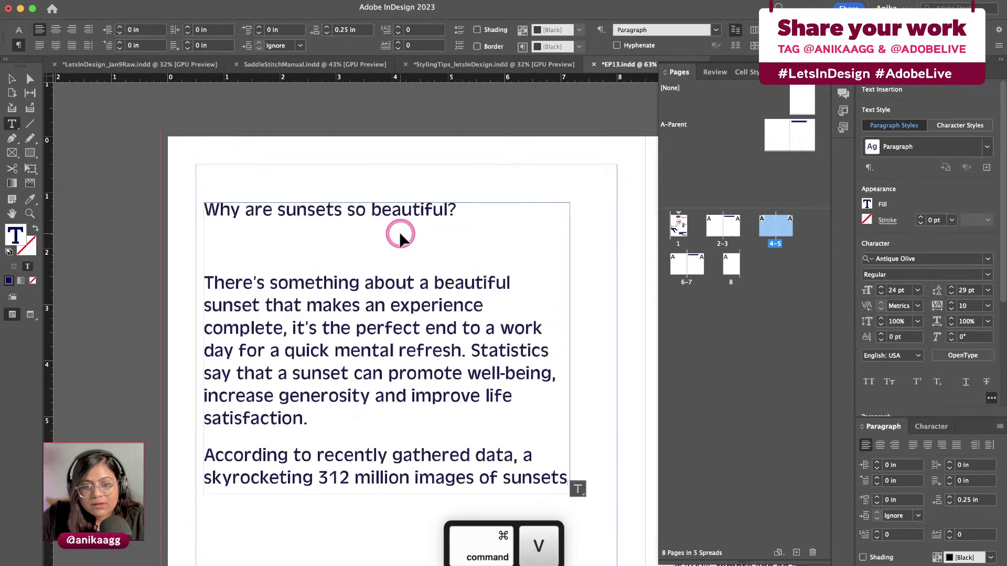
mouse_move(579, 489)
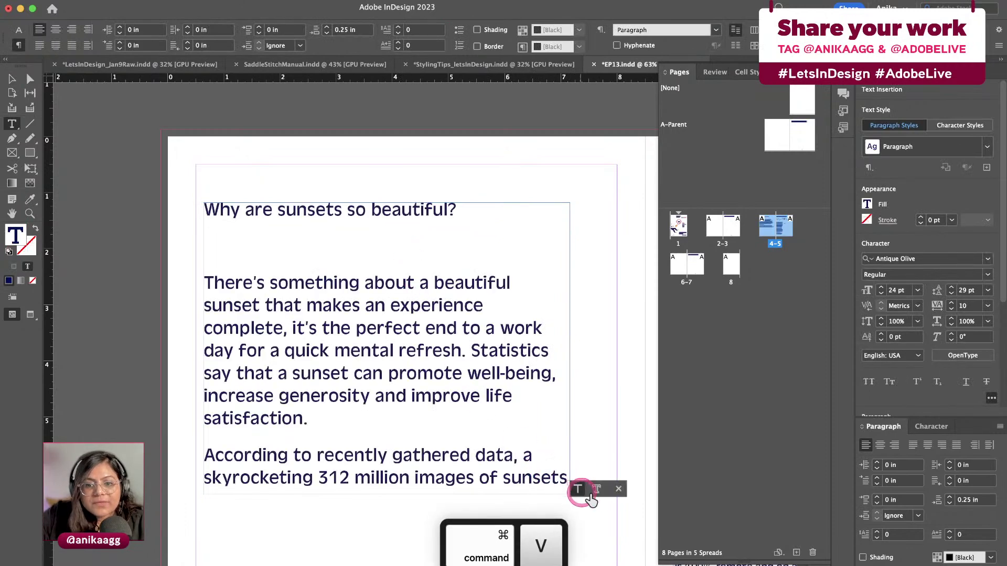
left_click(617, 490)
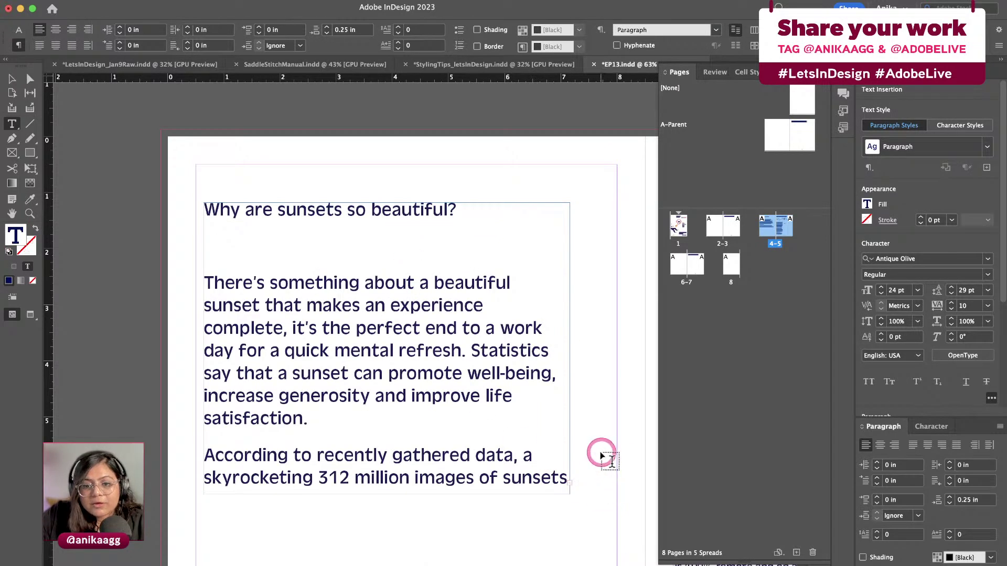
key("ctrl+z")
key("Escape")
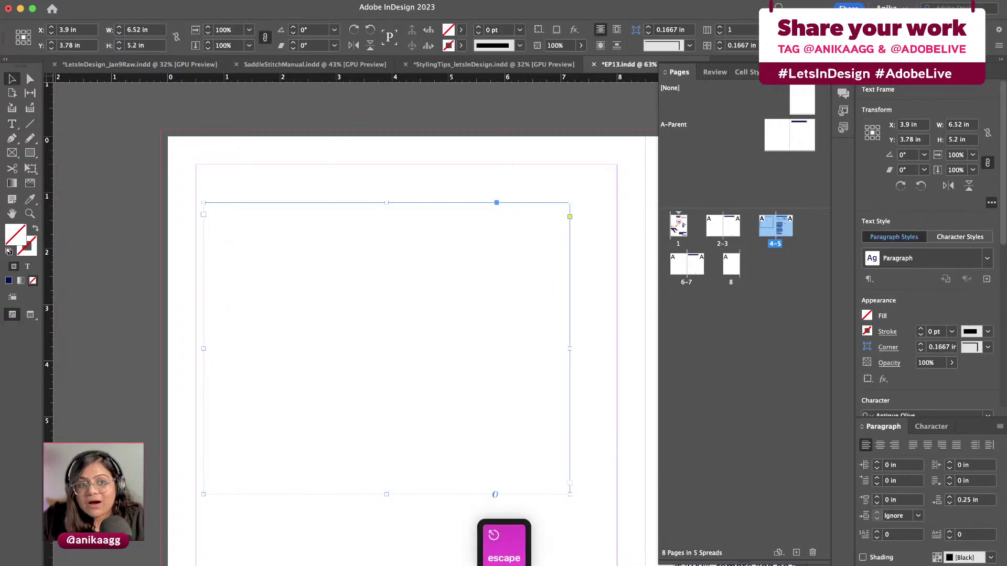
Turn on Show Auto Style Option in the Clipboard Handling preferences
left_click(47, 2)
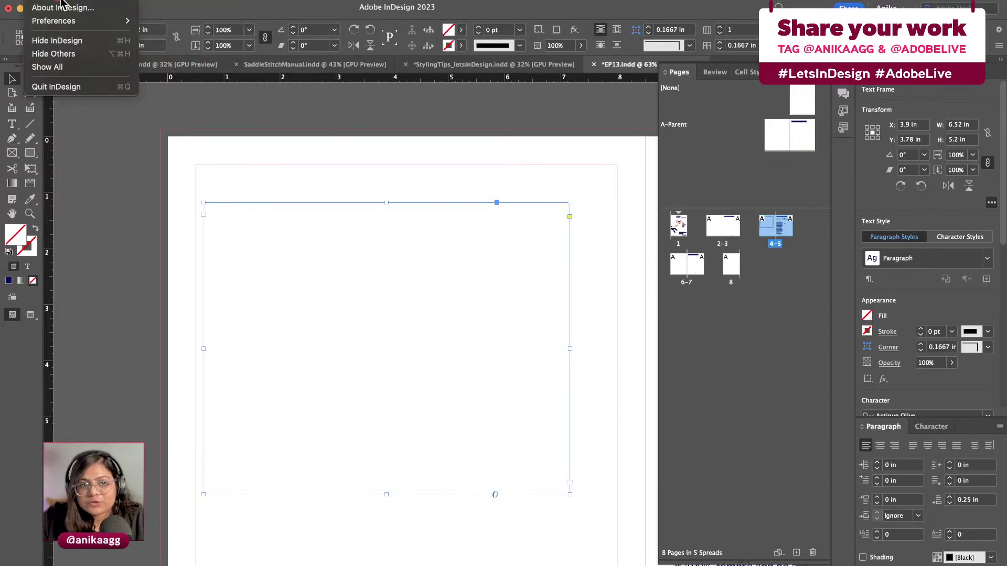
mouse_move(105, 21)
left_click(218, 311)
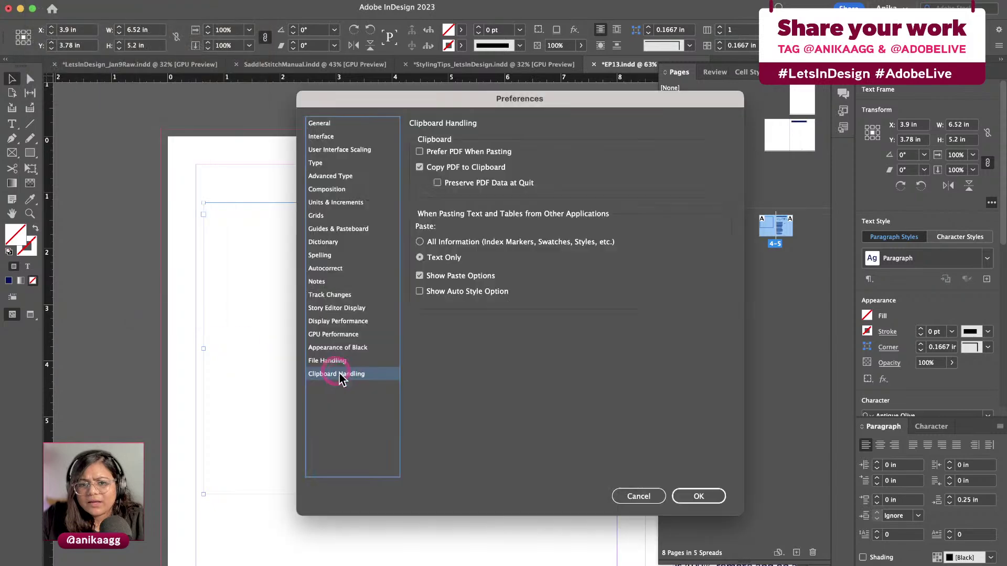
left_click(440, 294)
left_click(697, 490)
left_click(550, 445)
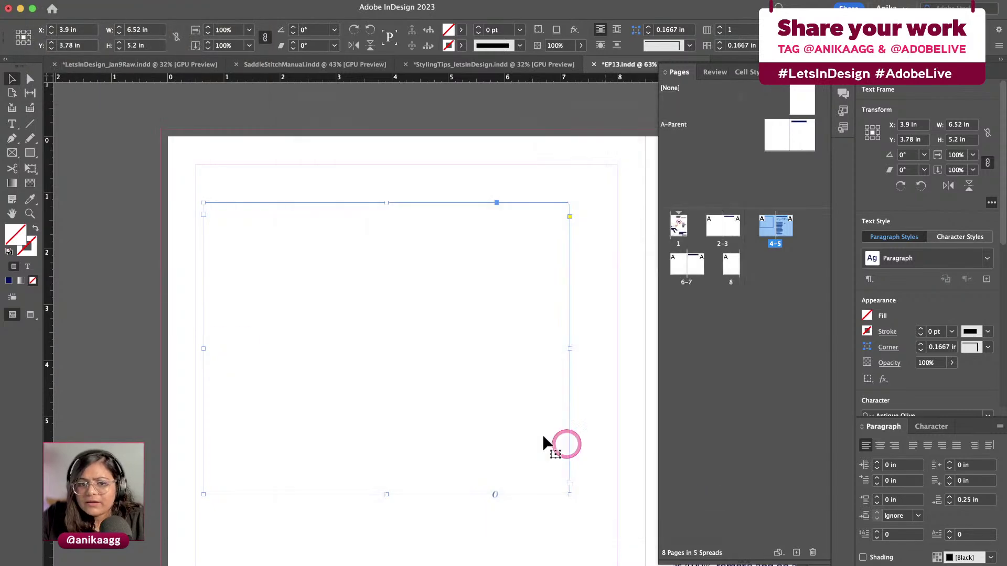
Paste the sunset article and auto-style it with a headline banner
double_click(399, 271)
key("super+v")
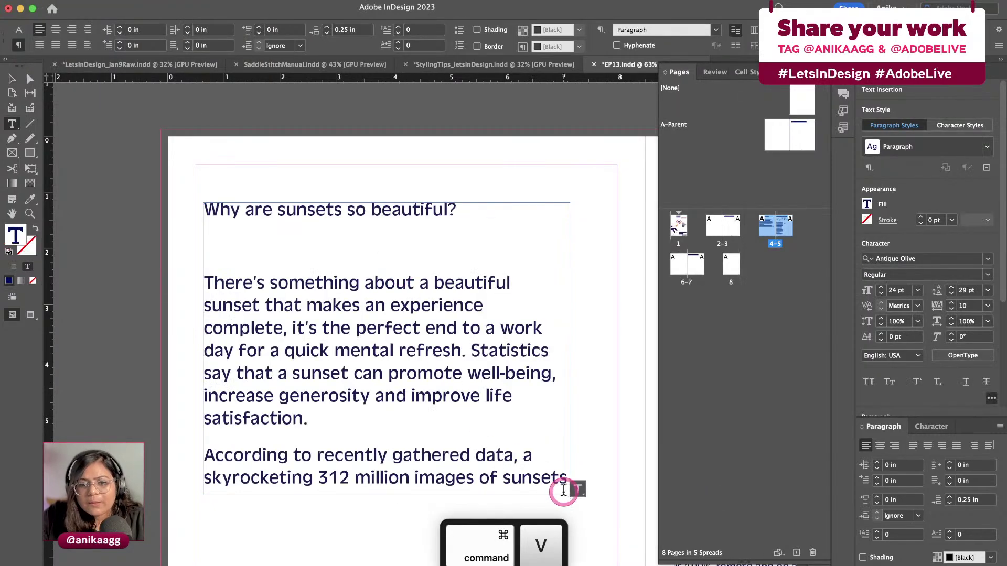
left_click(615, 490)
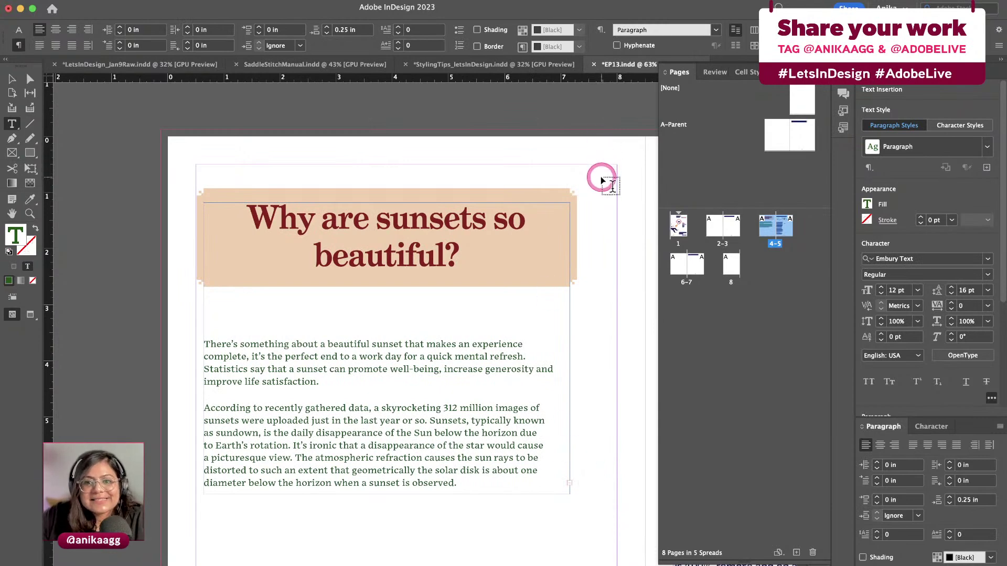
key("Escape")
Delete the headline and article frames so page 4 is blank
left_click_drag(602, 186, 532, 186)
left_click(517, 148)
left_click(514, 202)
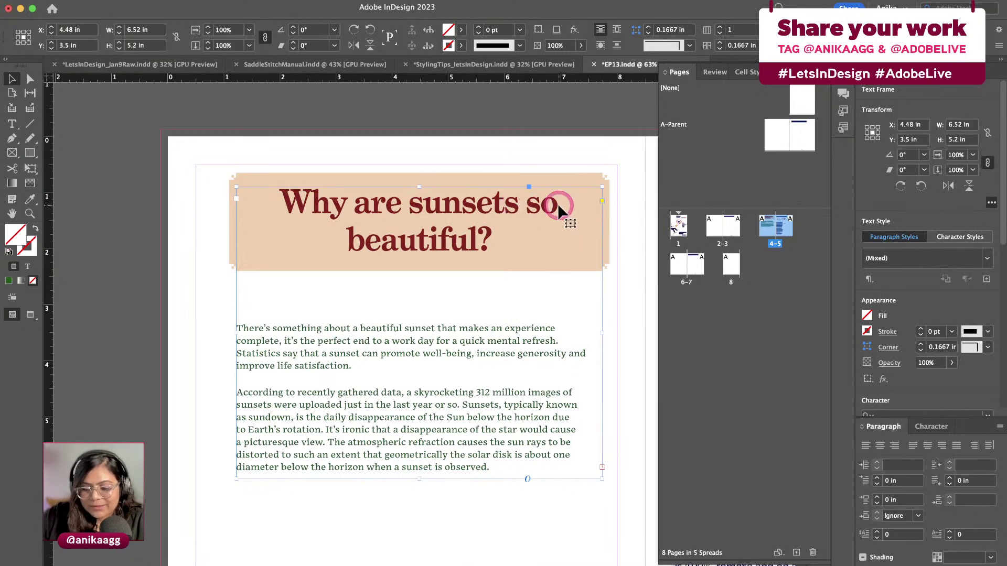
key("BackSpace")
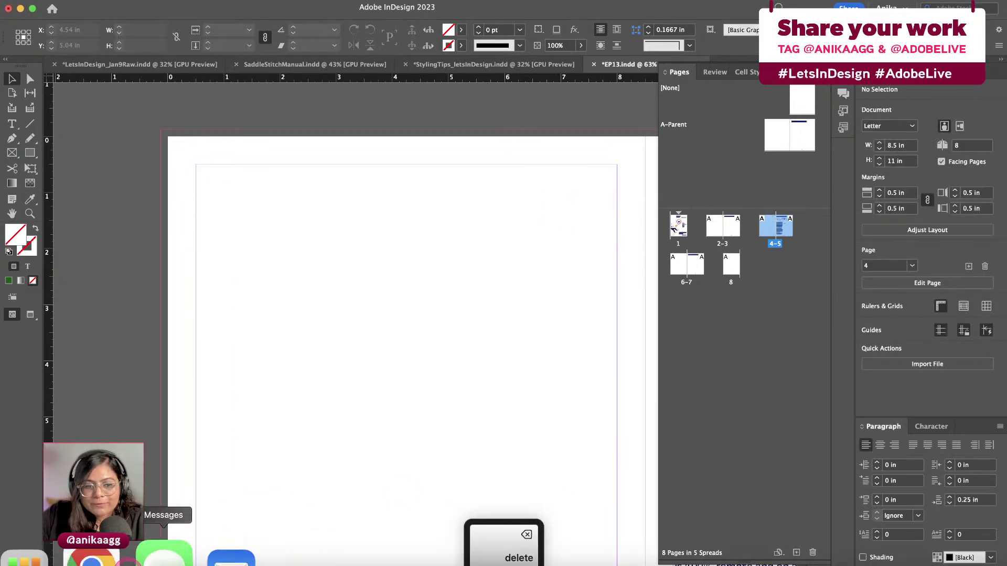
left_click(92, 558)
Step from the title slide through the deck and settle on the Paragraph Styles slide
left_click(14, 338)
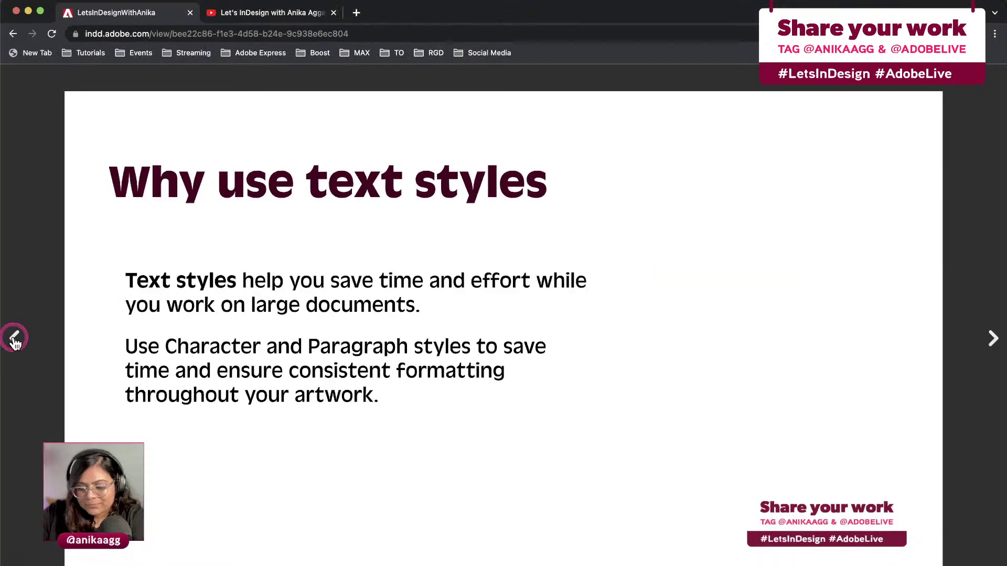
left_click(15, 338)
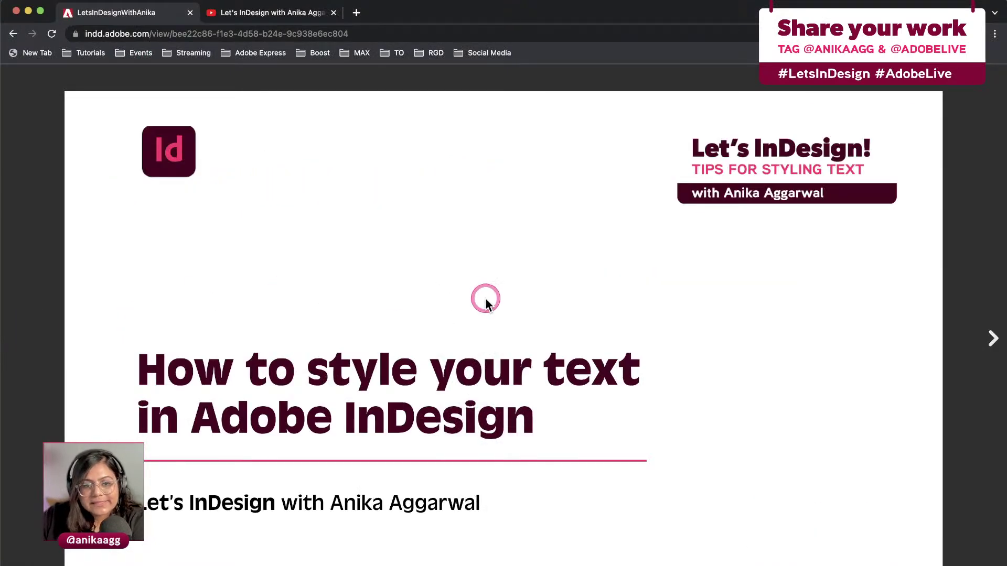
key("Right")
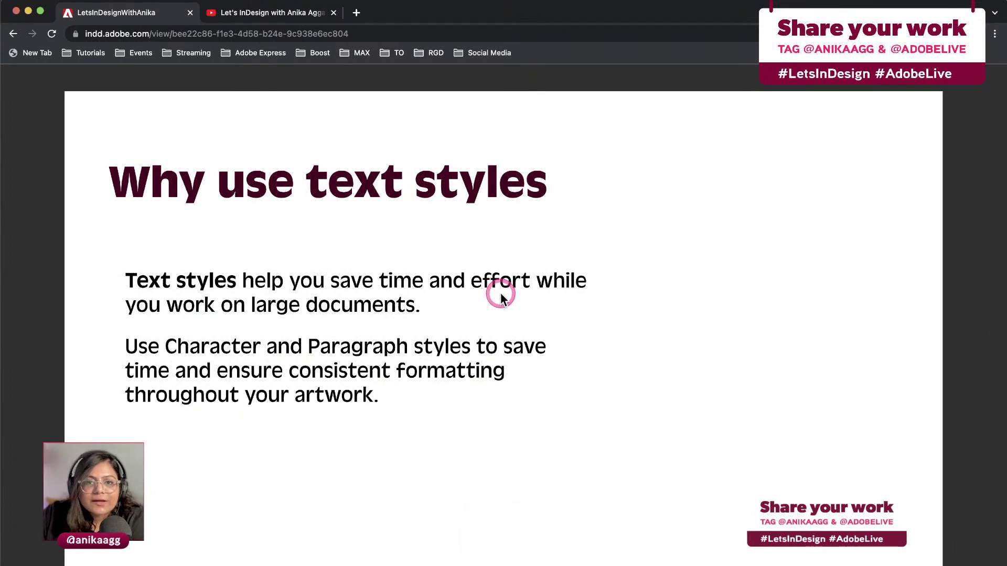
key("Right")
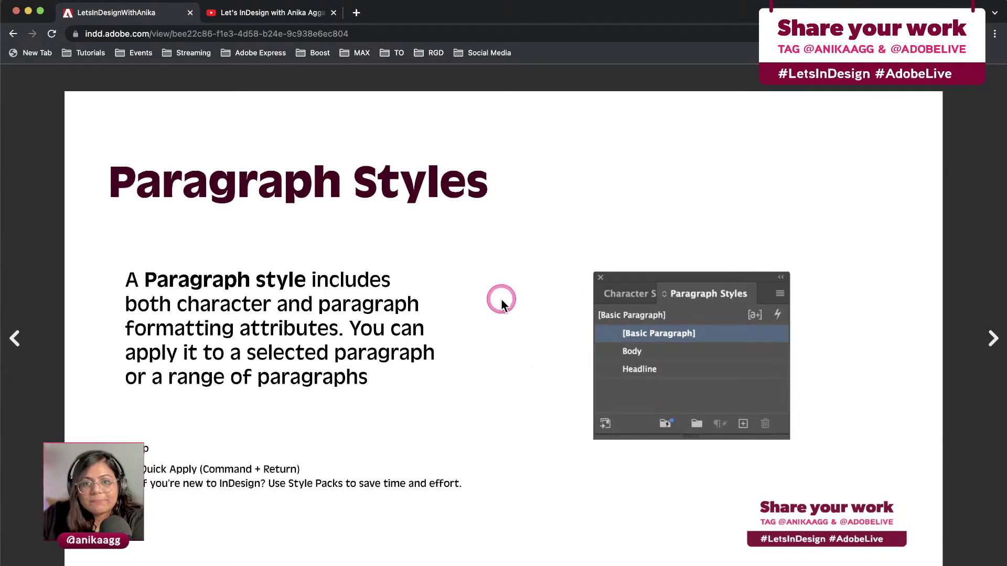
key("Right")
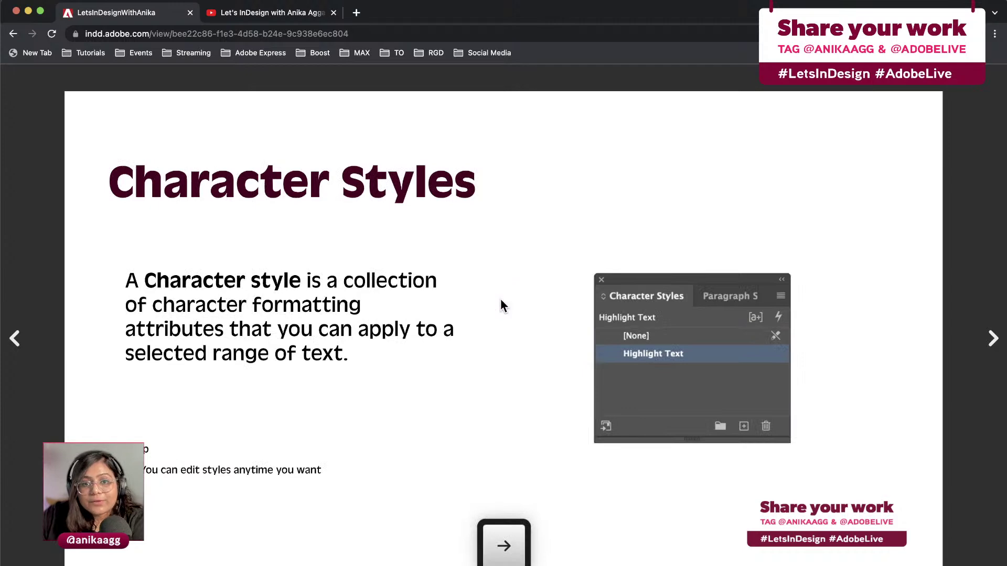
key("Right")
key("Left")
key("Left")
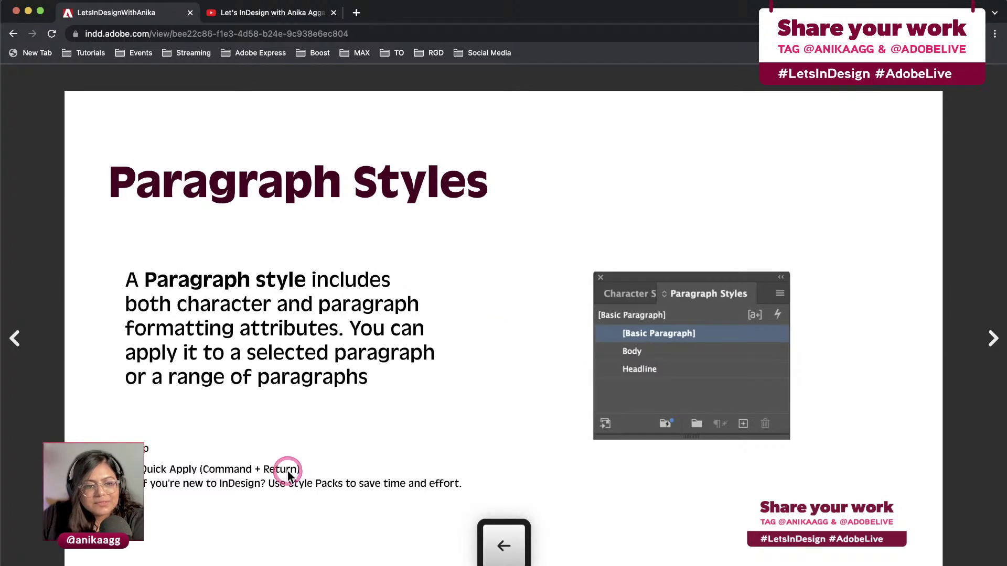